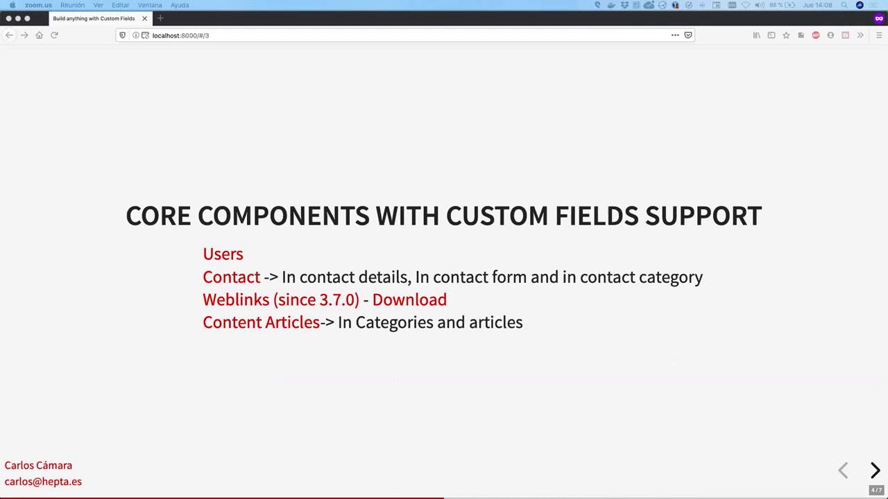
Open the Users link from the 'Core Components with Custom Fields Support' slide in a new tab.
right_click(234, 254)
left_click(266, 254)
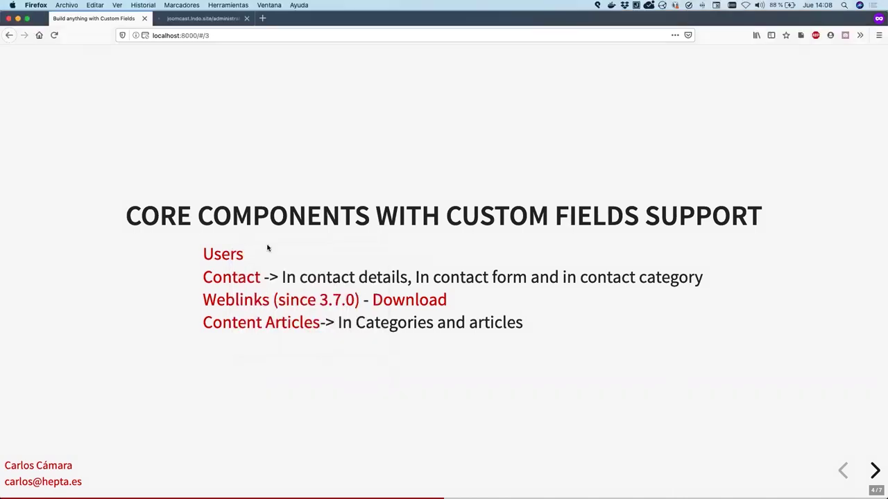
Log in to the Joomla administrator with the admin username and password.
left_click(197, 18)
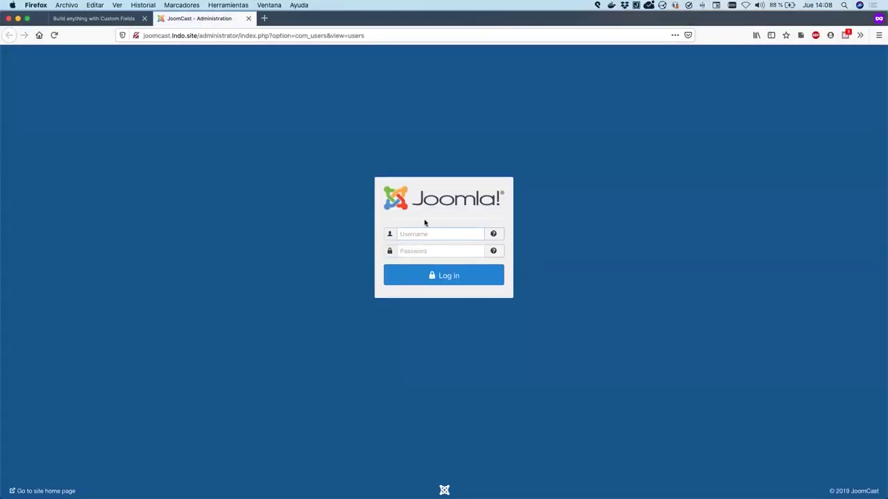
type("carca")
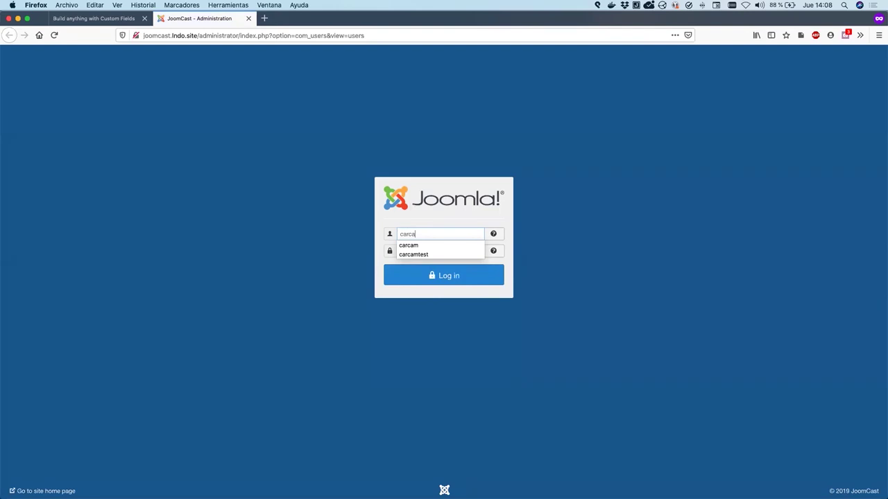
type("m")
key("Tab")
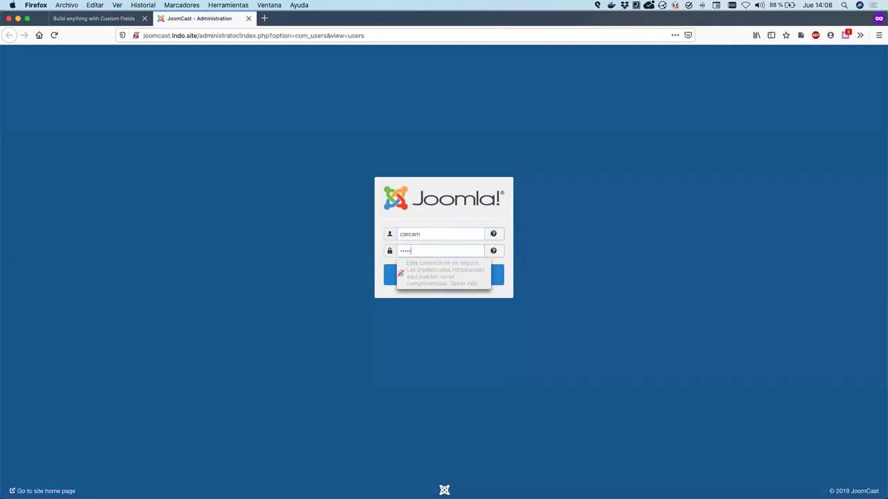
key("Return")
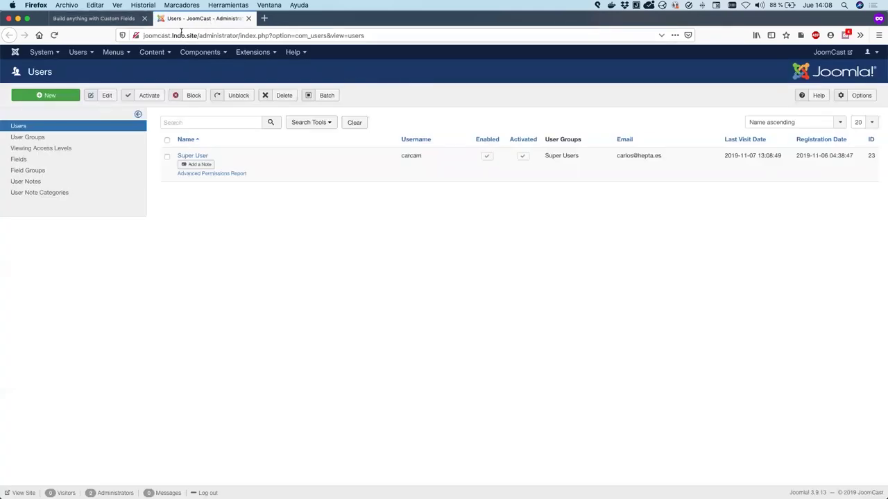
Go to Users > Manage and open the user Fields list.
left_click(94, 53)
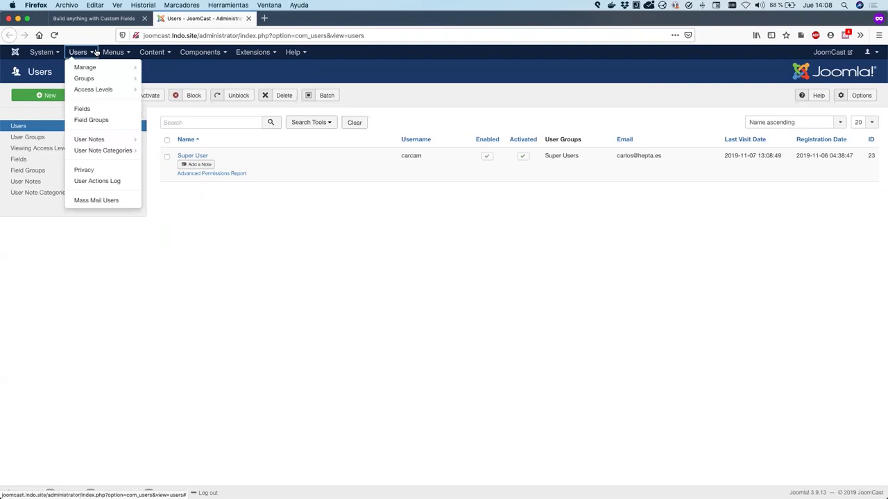
left_click(82, 66)
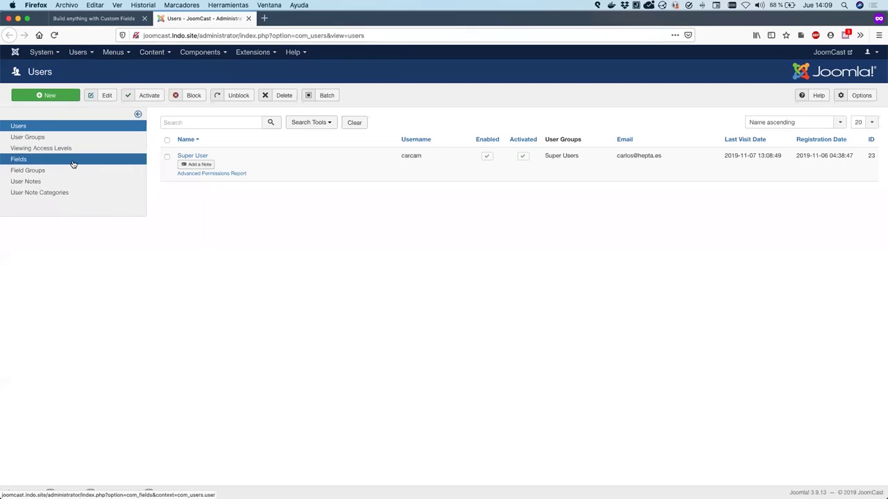
left_click(73, 164)
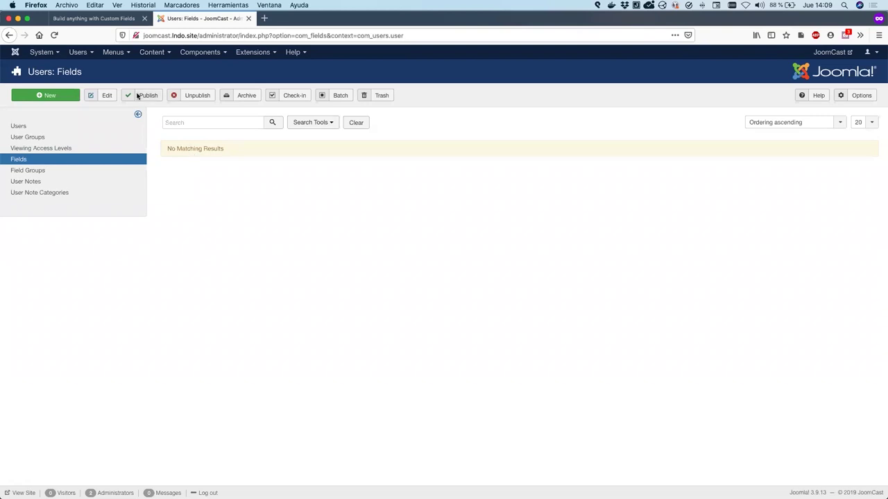
Open Extensions > Plugins in a new browser tab.
left_click(254, 52)
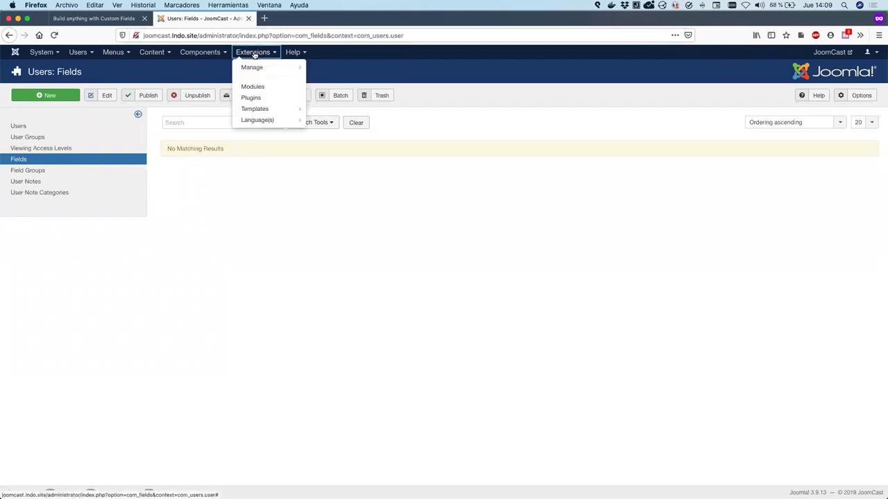
right_click(254, 98)
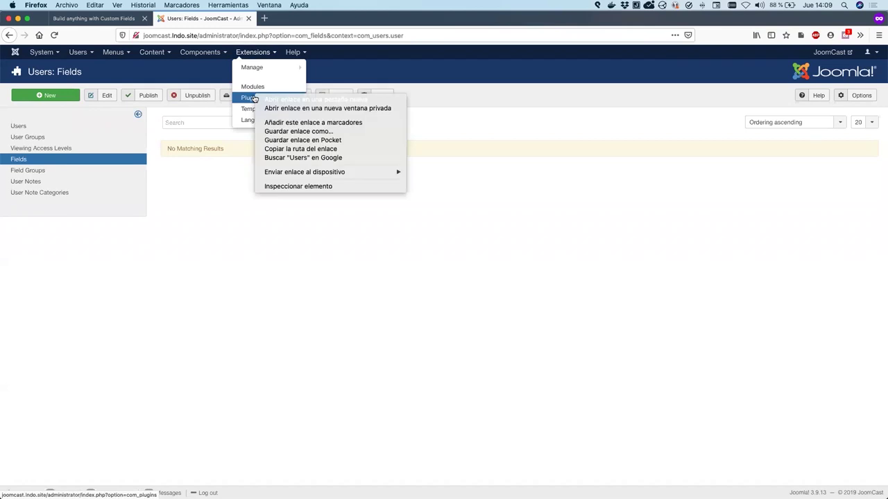
left_click(265, 102)
left_click(277, 22)
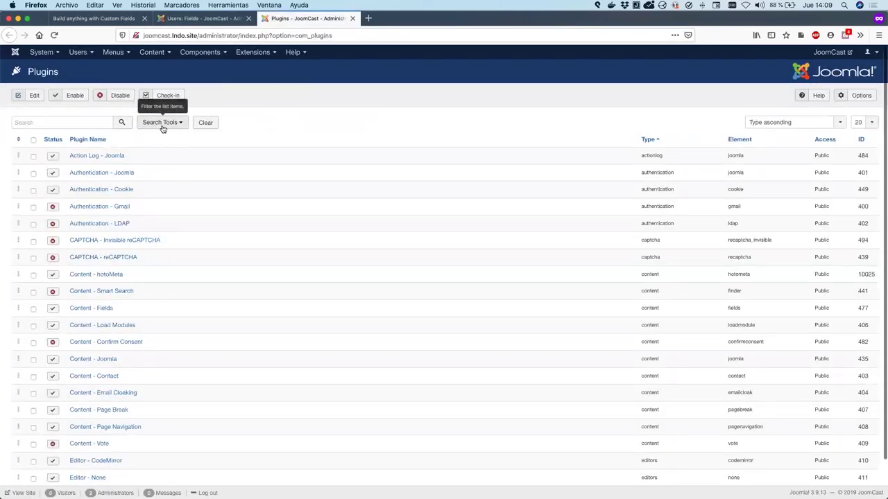
Filter the plugins list to the user plugin type.
left_click(161, 123)
left_click(164, 142)
scroll(165, 228, "down", 3)
scroll(165, 228, "down", 1)
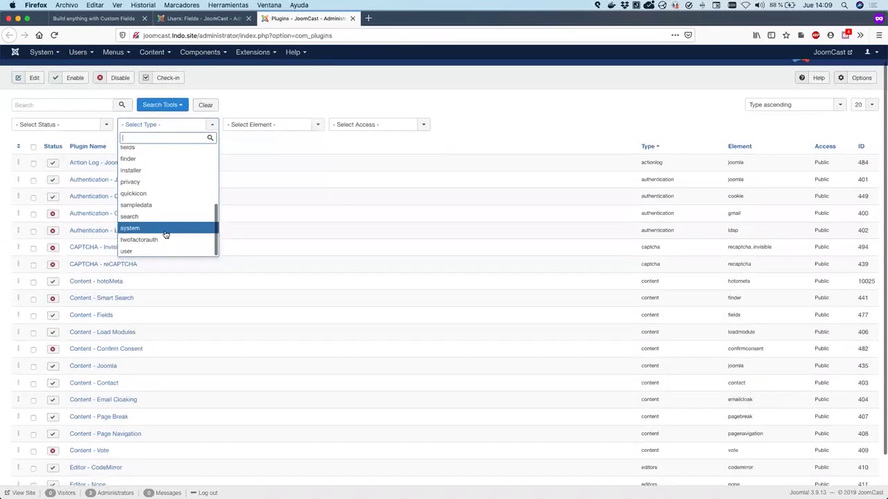
left_click(170, 252)
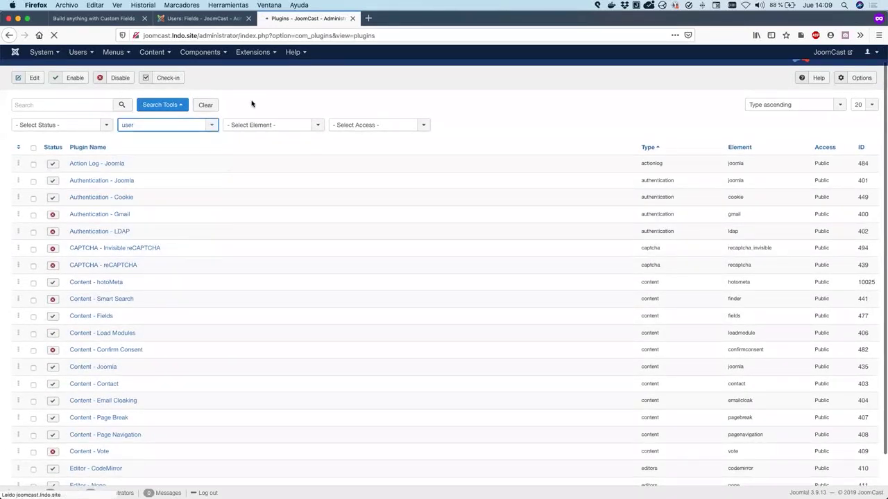
Review the User - Profile plugin settings and close it without saving.
left_click(99, 183)
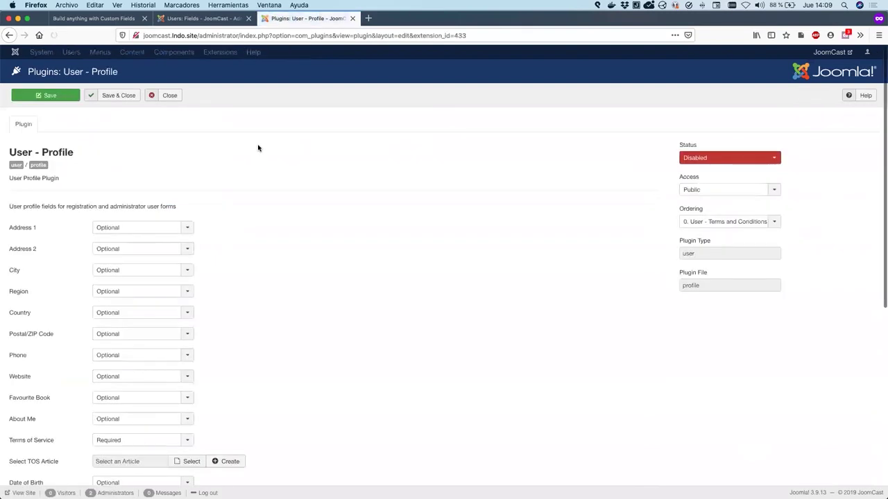
scroll(250, 206, "down", 1)
scroll(249, 206, "down", 1)
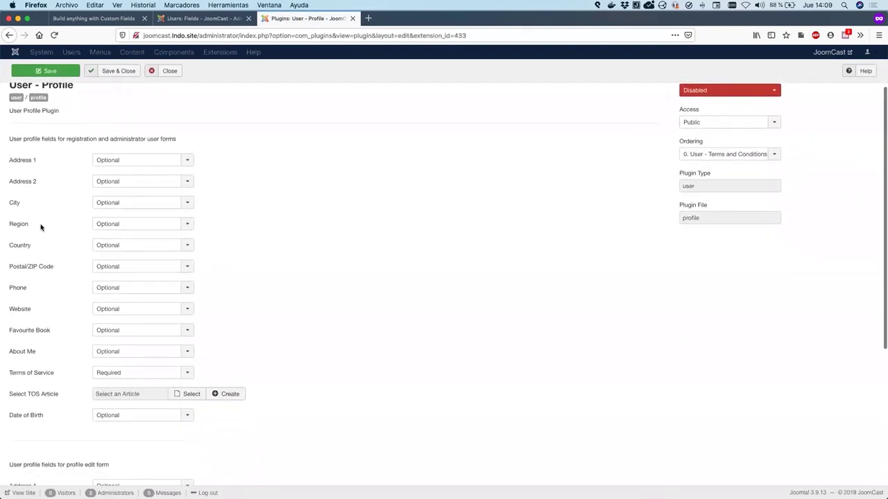
scroll(129, 165, "up", 2)
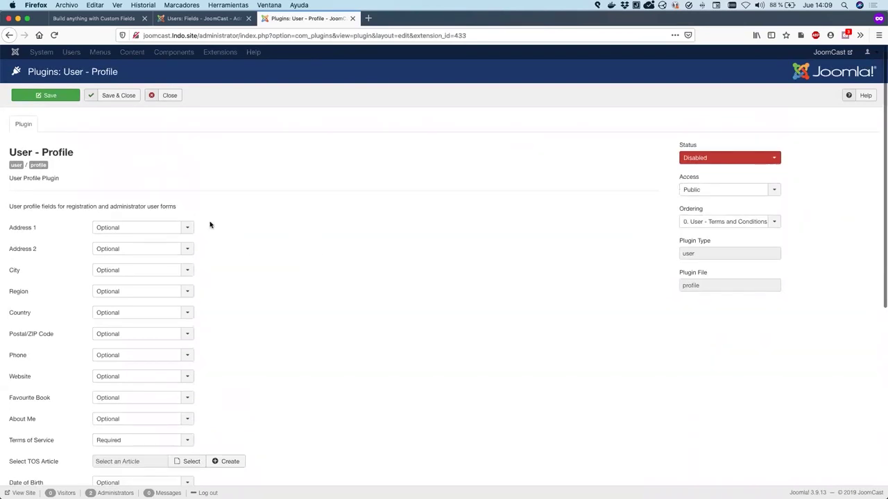
scroll(218, 232, "down", 3)
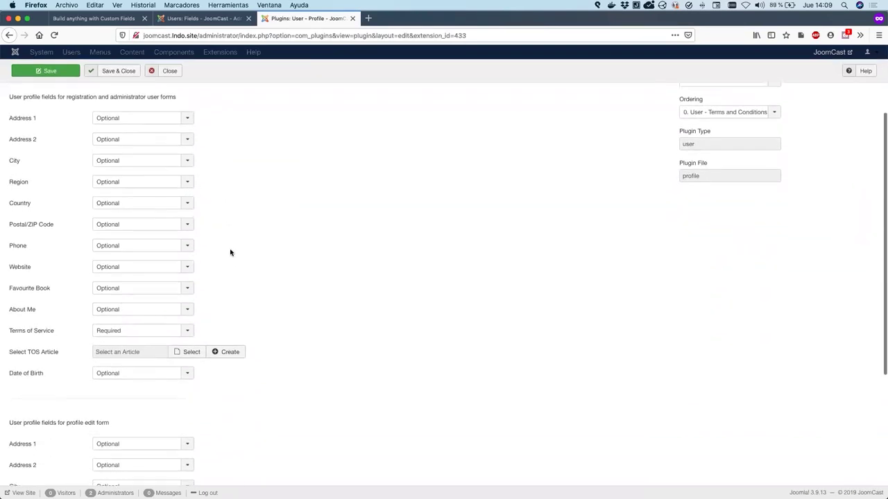
scroll(230, 251, "down", 3)
scroll(234, 319, "up", 6)
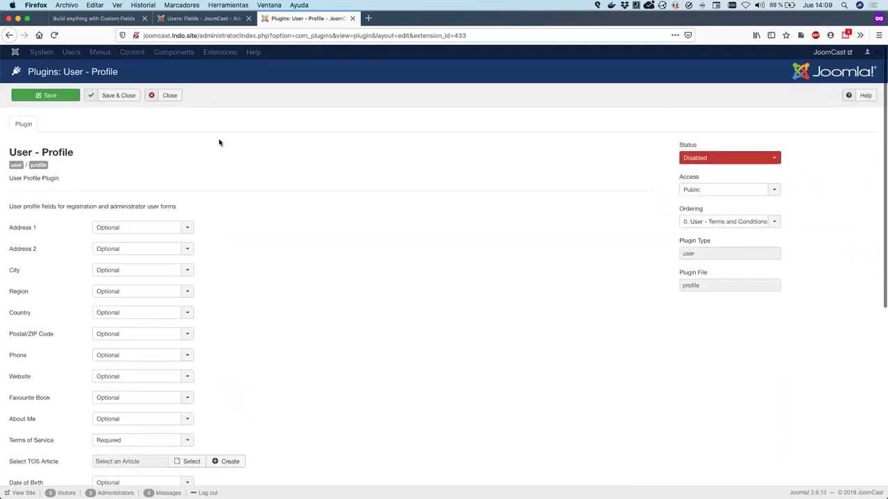
left_click(169, 95)
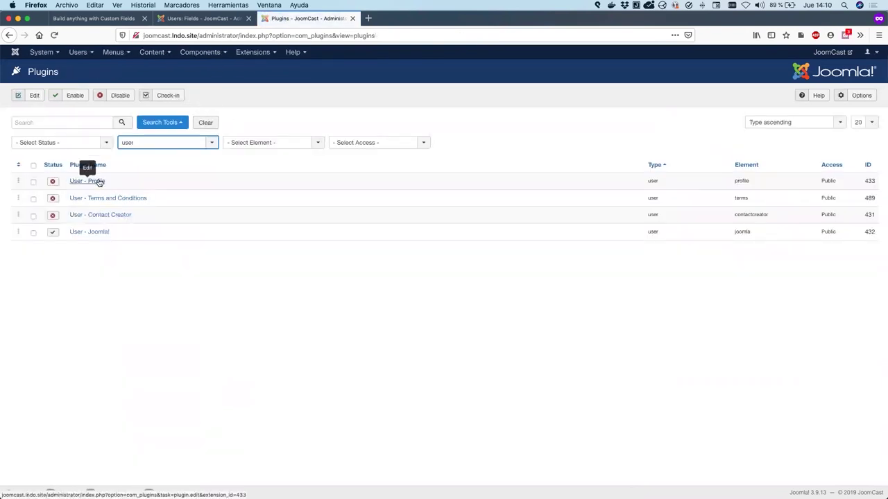
left_click(99, 182)
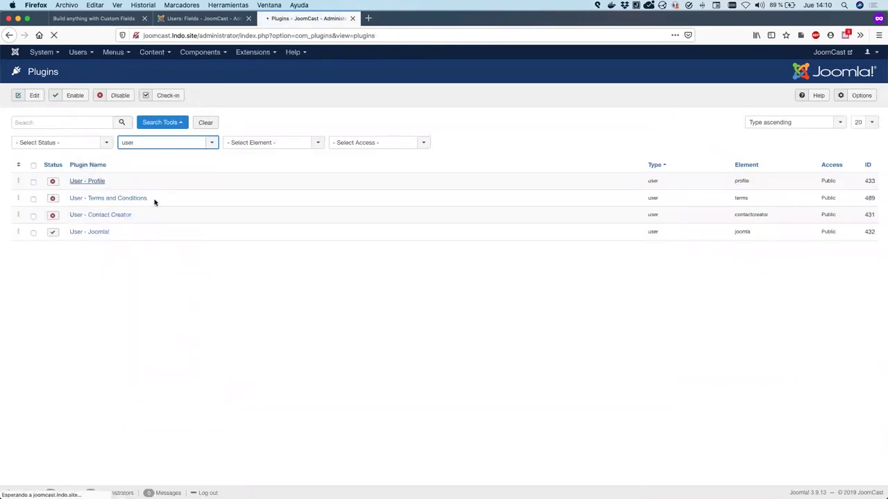
scroll(62, 182, "down", 3)
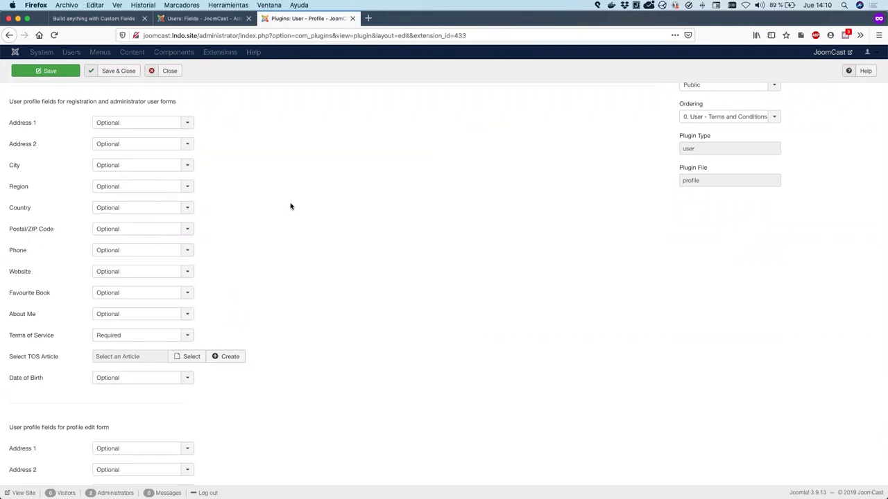
scroll(279, 193, "up", 3)
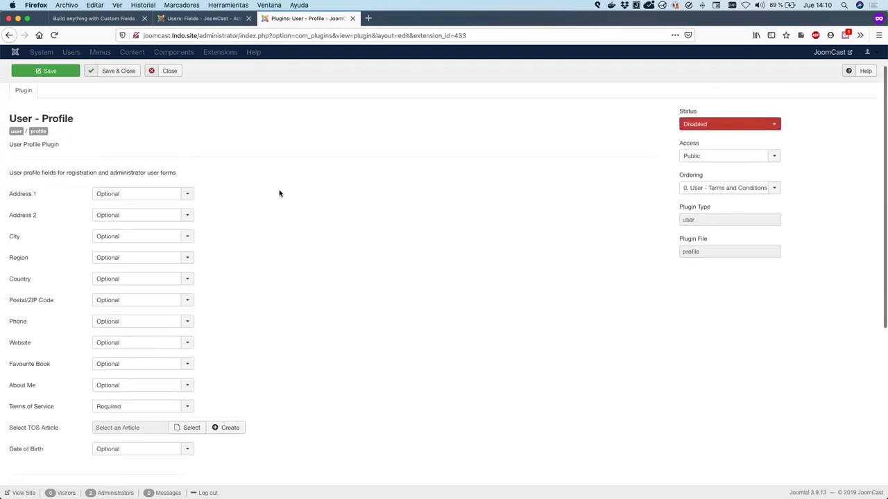
left_click(171, 94)
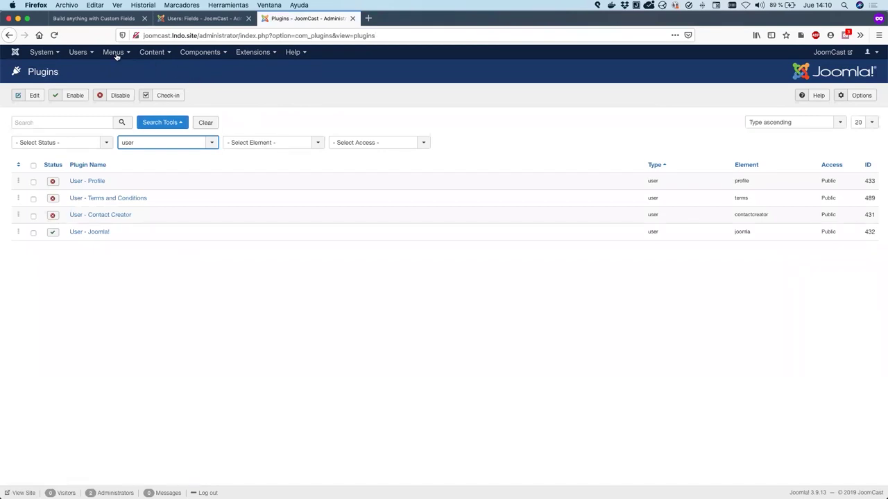
Return to the empty Users: Fields page and start a new user field.
left_click(78, 52)
left_click(88, 66)
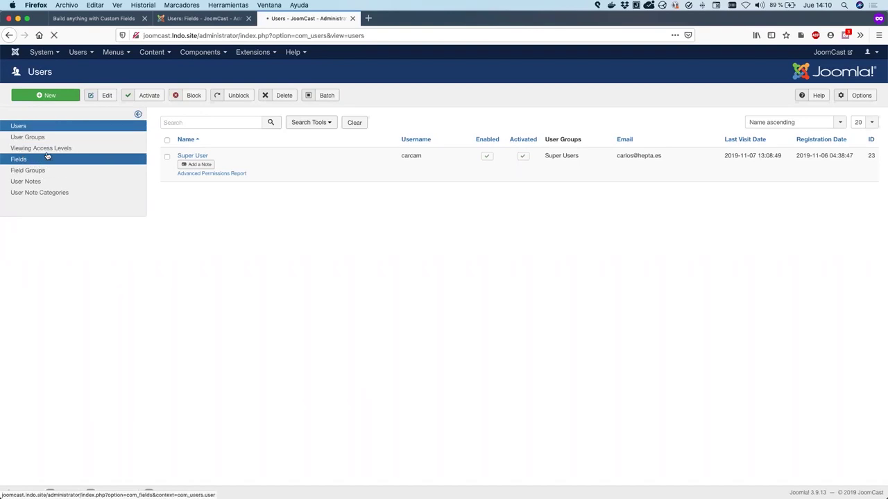
left_click(43, 97)
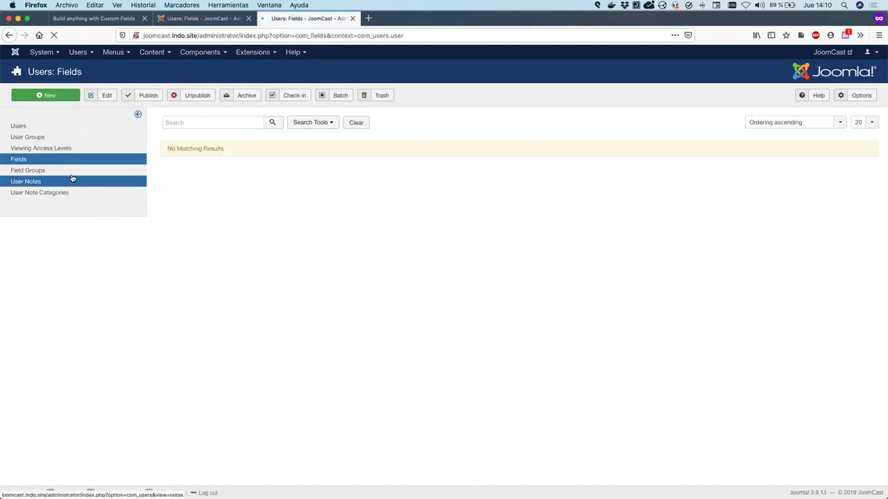
Make the new field a Calendar type titled Birthday, then Save & Close.
left_click(135, 171)
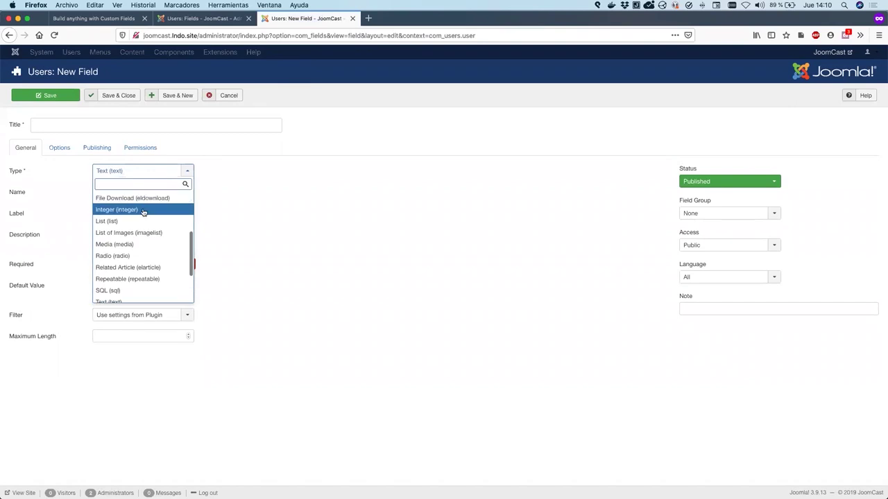
scroll(136, 222, "down", 3)
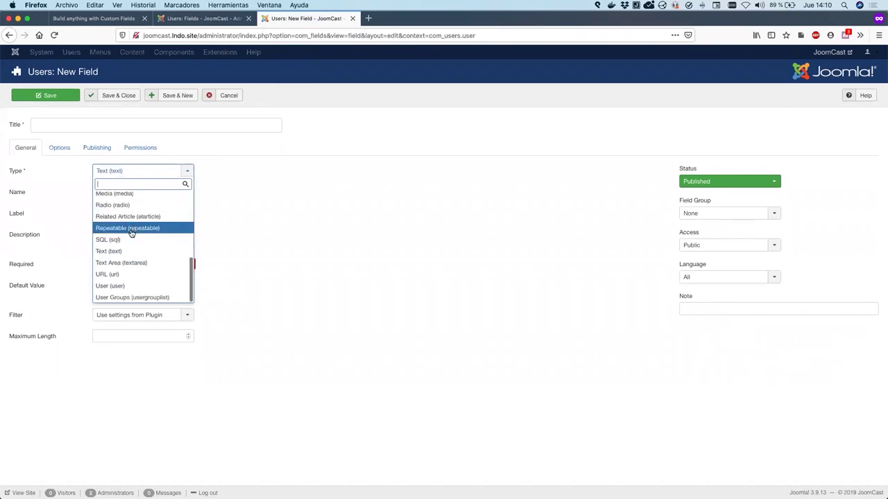
scroll(132, 234, "up", 5)
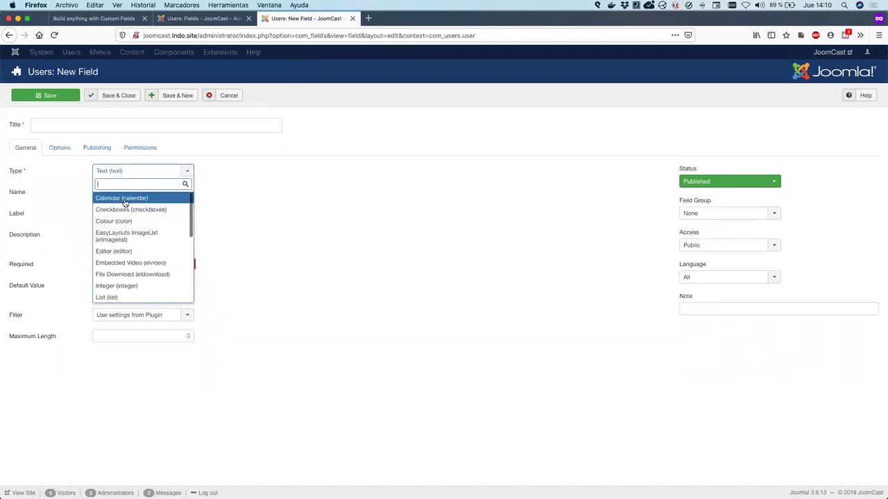
left_click(126, 199)
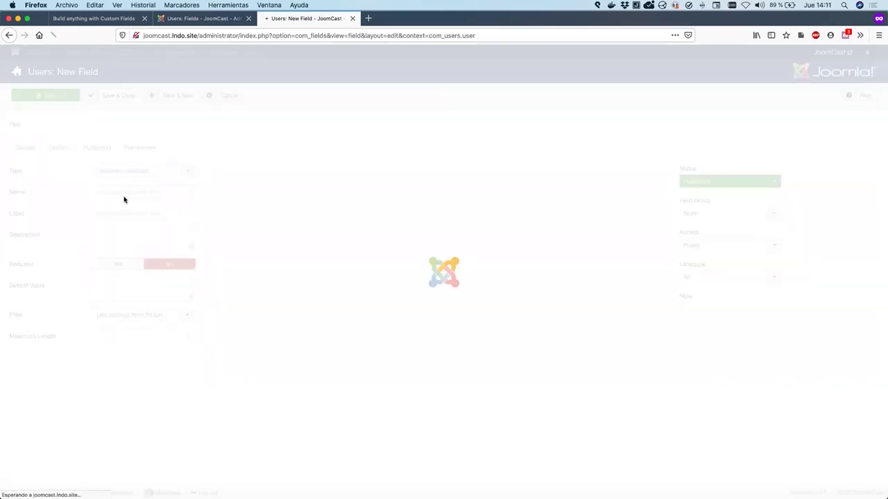
left_click(125, 128)
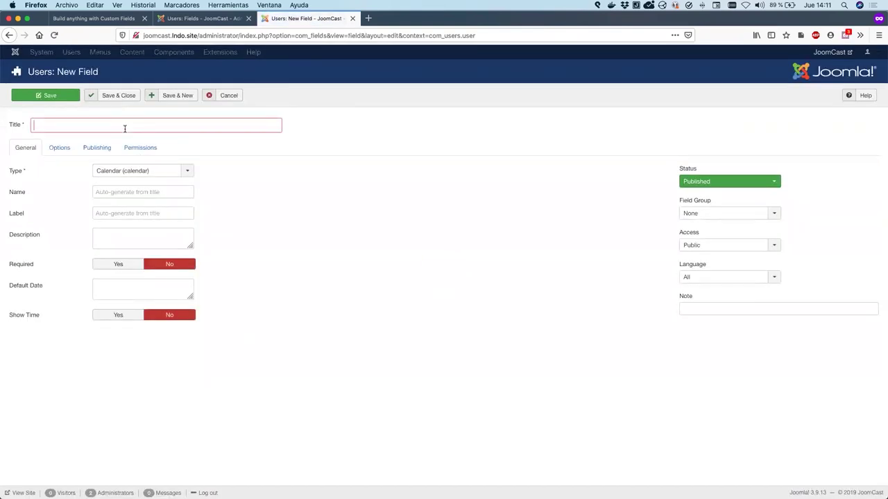
type("Birthday")
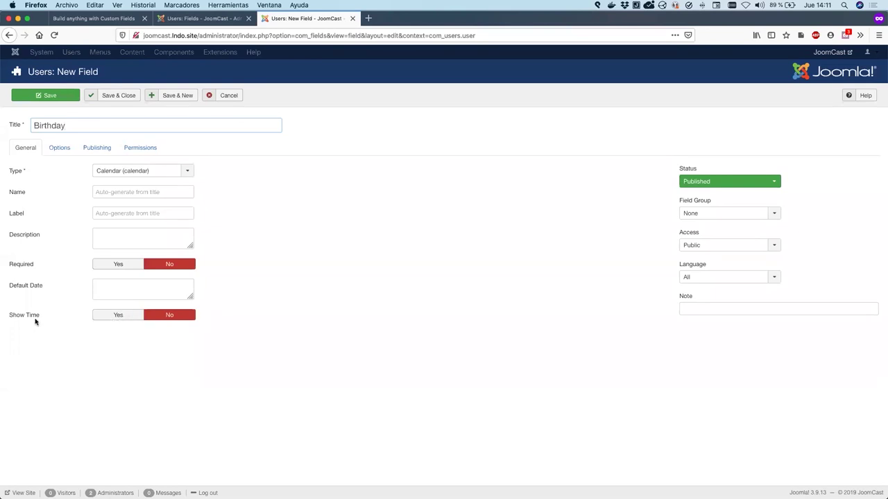
left_click(61, 151)
left_click(118, 95)
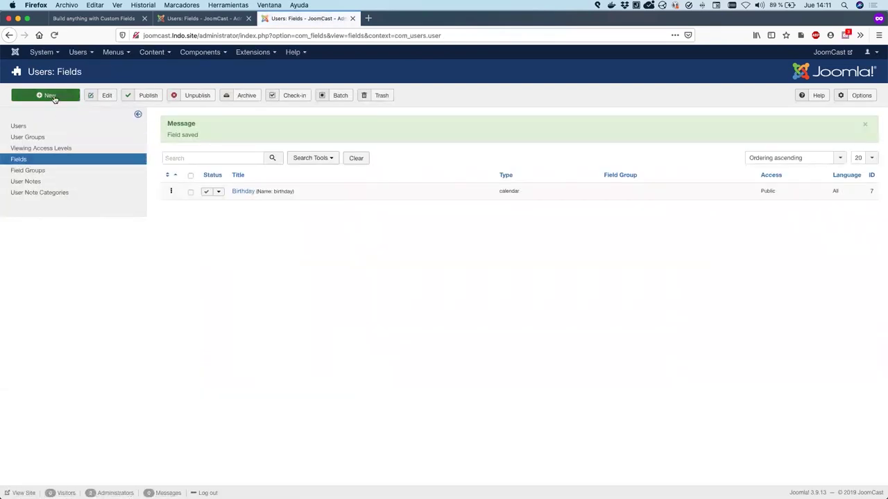
In a new Users tab, check the Birthday field on a new user by picking 5 November 2019.
right_click(46, 128)
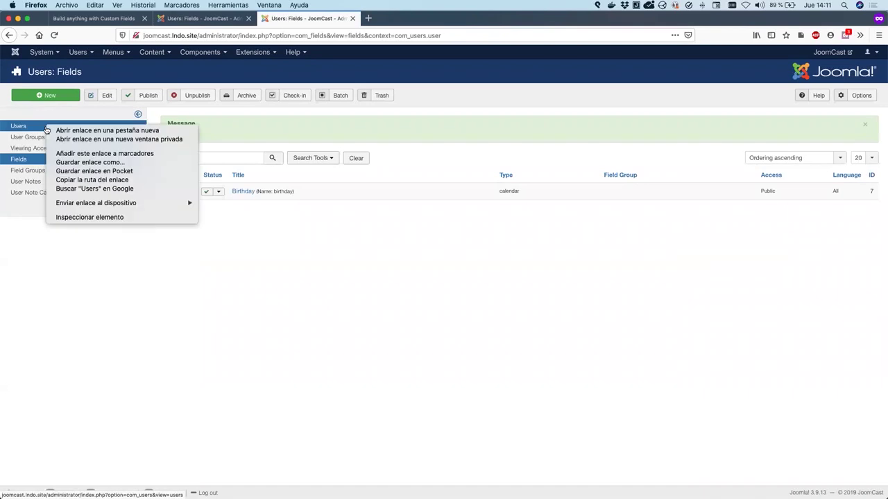
left_click(84, 131)
left_click(367, 19)
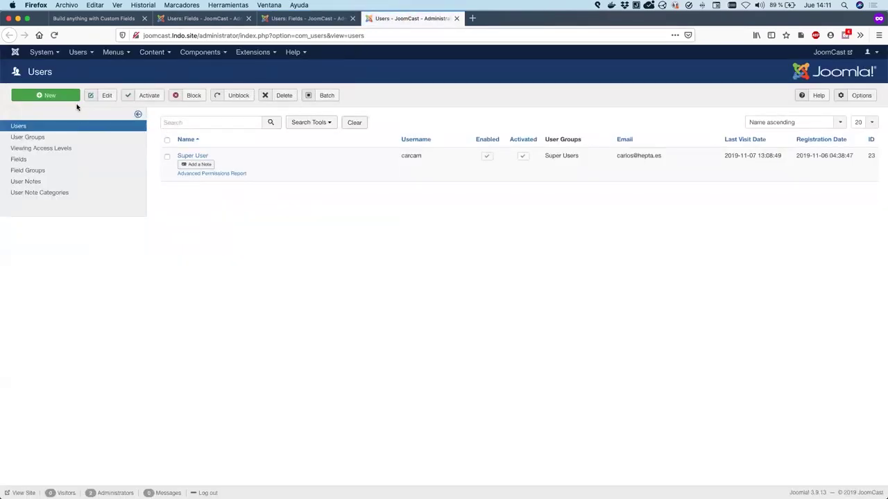
left_click(58, 95)
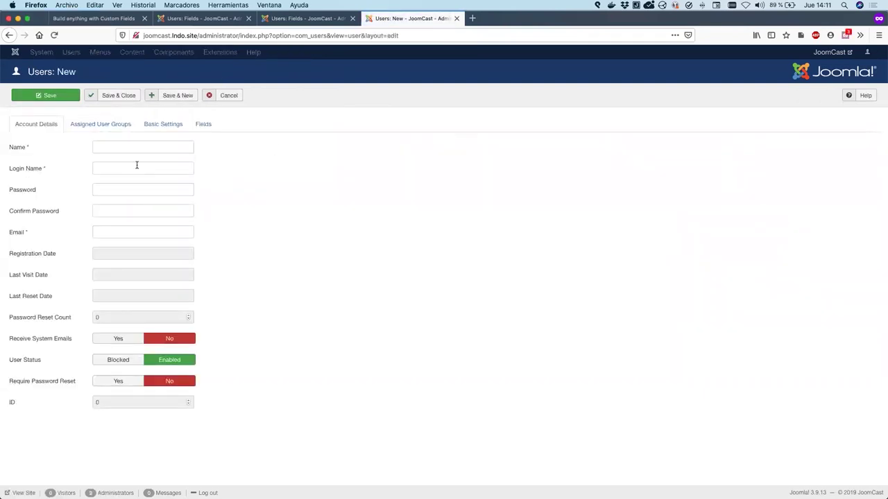
left_click(198, 125)
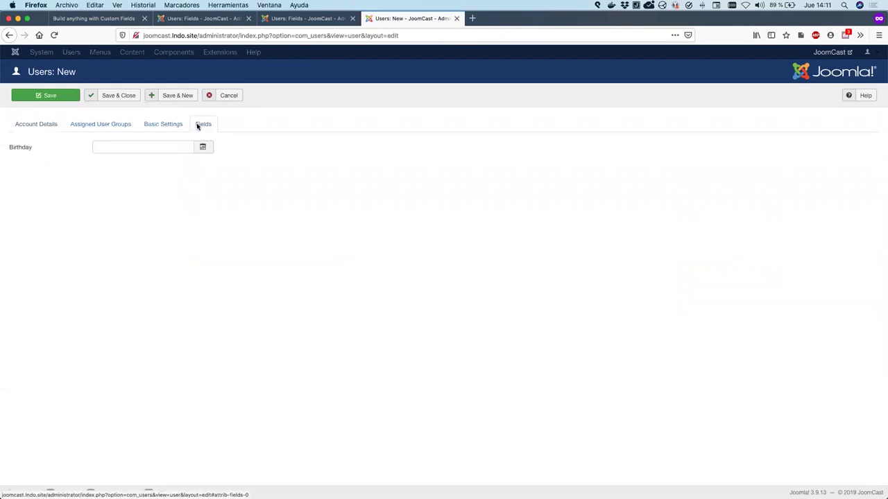
left_click(201, 149)
left_click(145, 217)
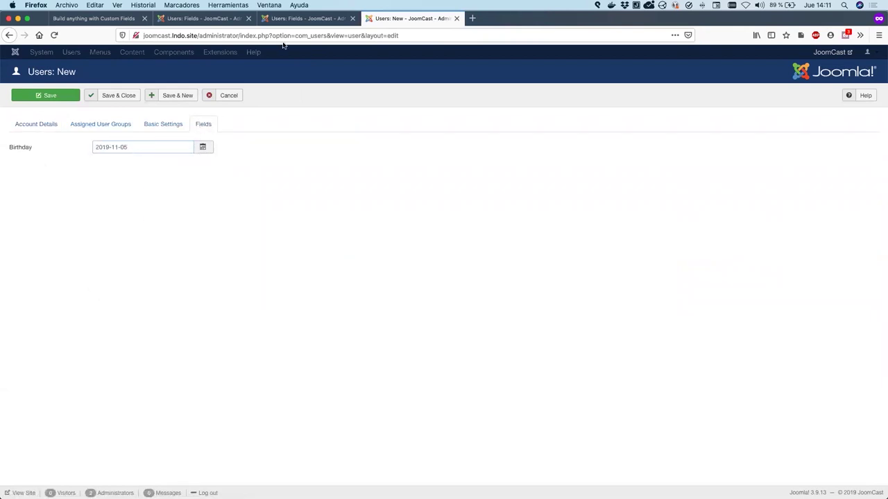
Cancel the test user and set Allow User Registration to Yes in Users Options.
left_click(240, 95)
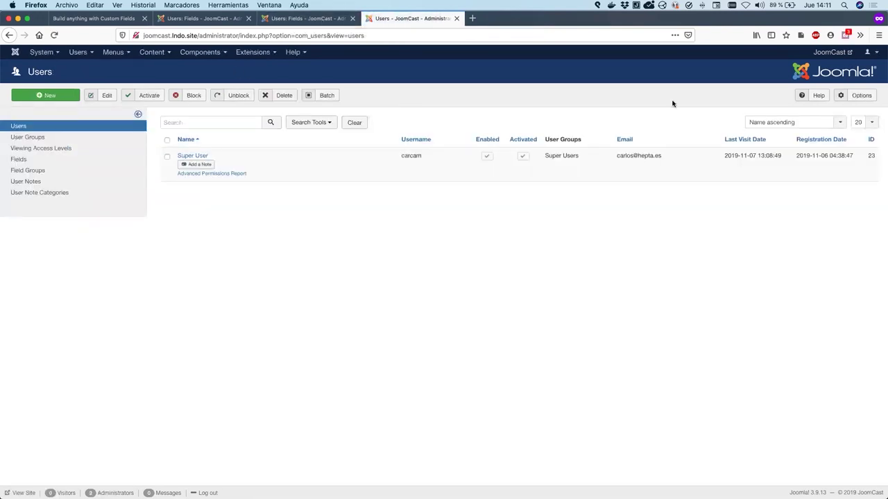
left_click(859, 99)
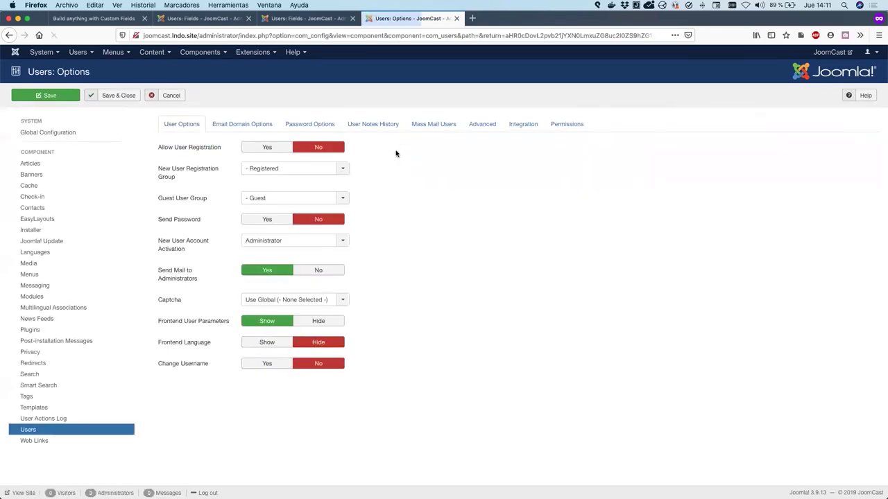
left_click(265, 146)
Save the registration setting and preview the public site in a private tab.
left_click(119, 99)
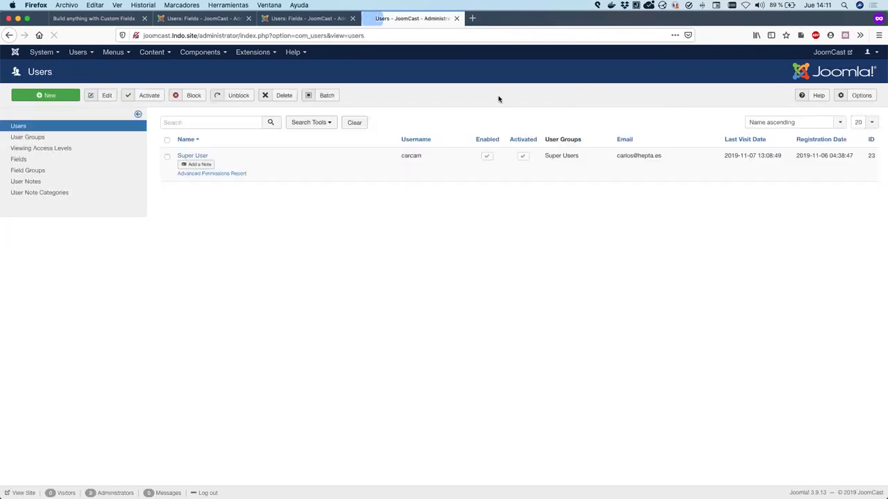
left_click(828, 53)
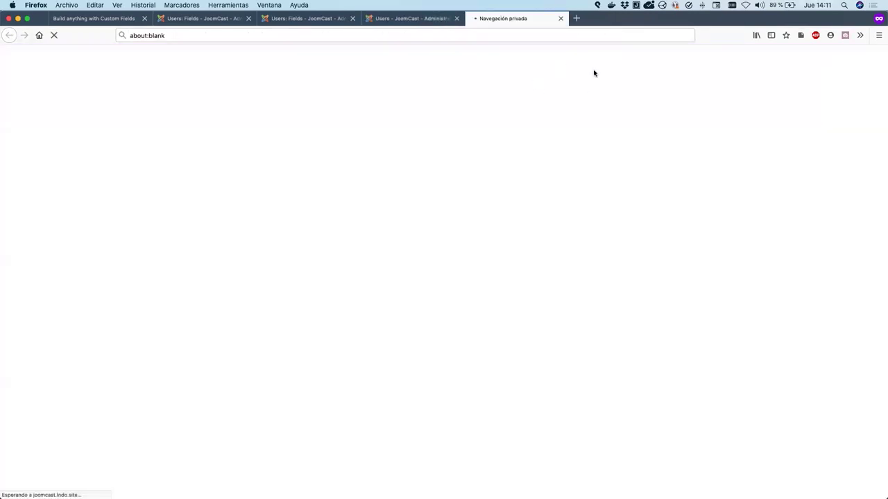
scroll(497, 264, "down", 3)
scroll(497, 266, "up", 3)
scroll(497, 265, "down", 2)
scroll(498, 264, "up", 2)
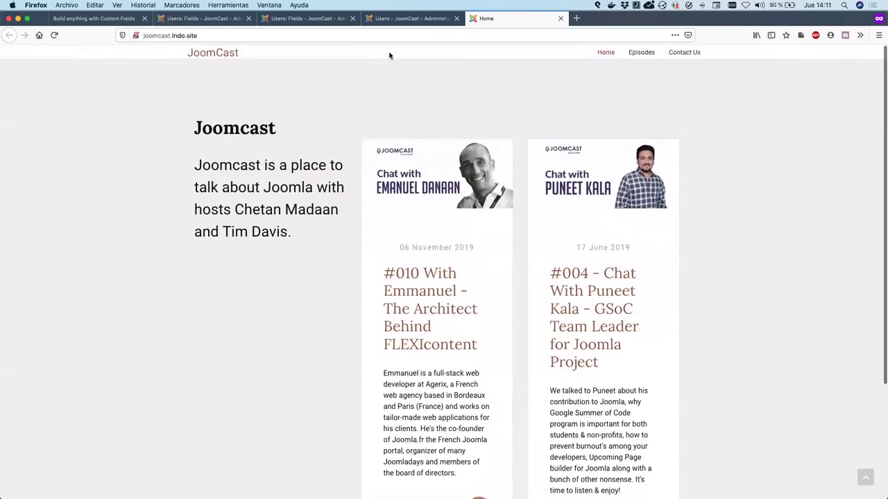
left_click(409, 19)
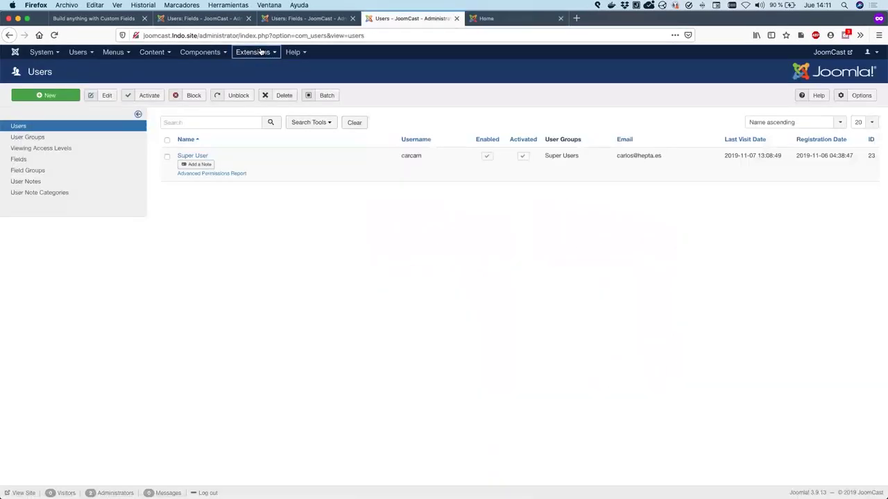
Go to Menus > Manage and show all menu items.
left_click(260, 52)
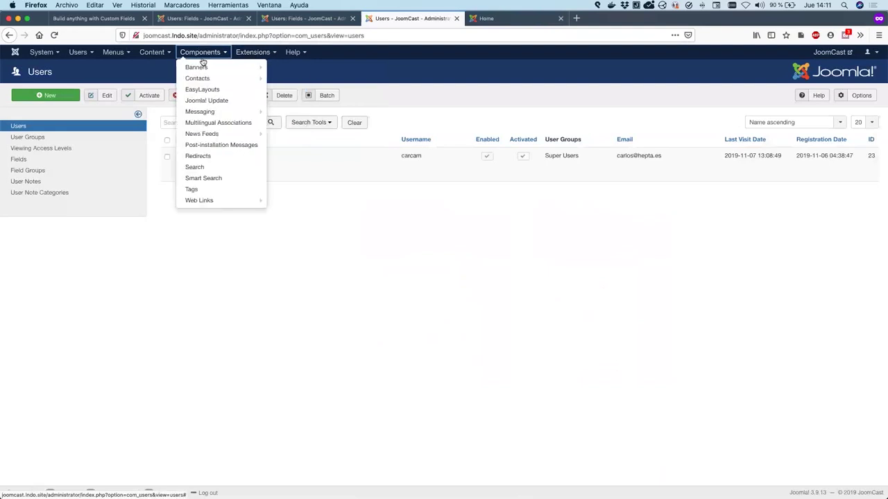
left_click(114, 56)
left_click(115, 56)
left_click(118, 68)
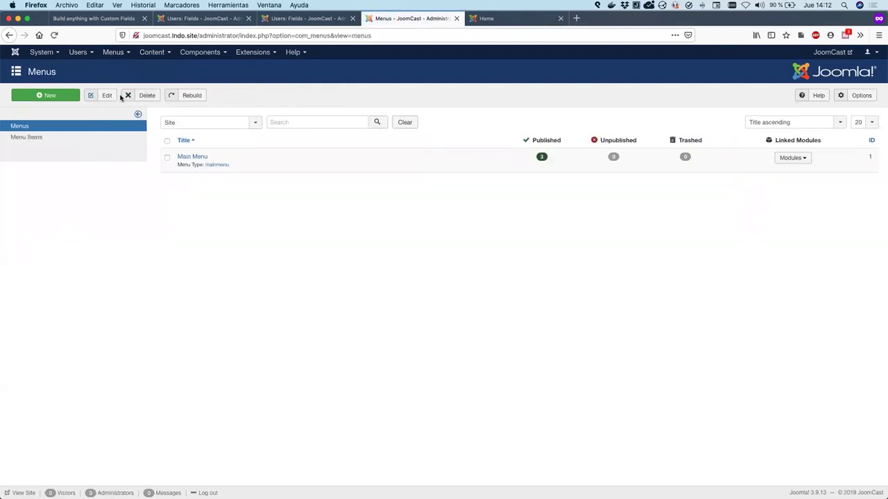
left_click(39, 138)
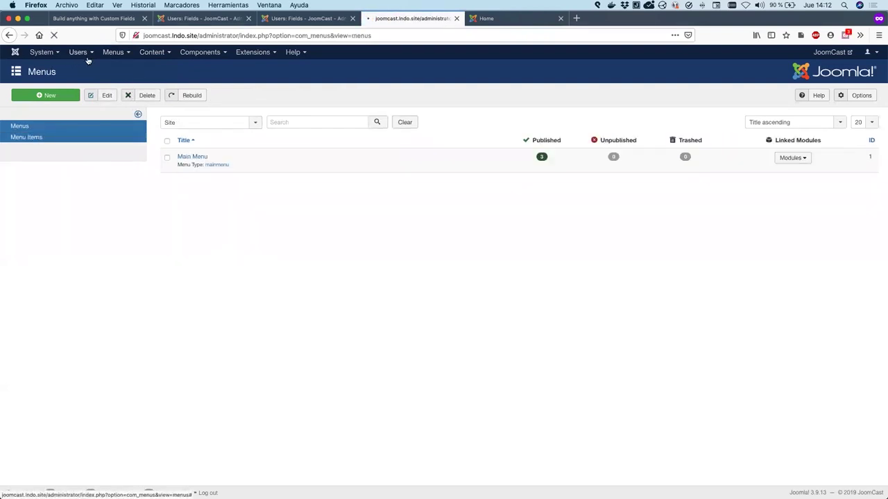
Create a new menu item titled 'login' of type Users > Login Form.
left_click(64, 96)
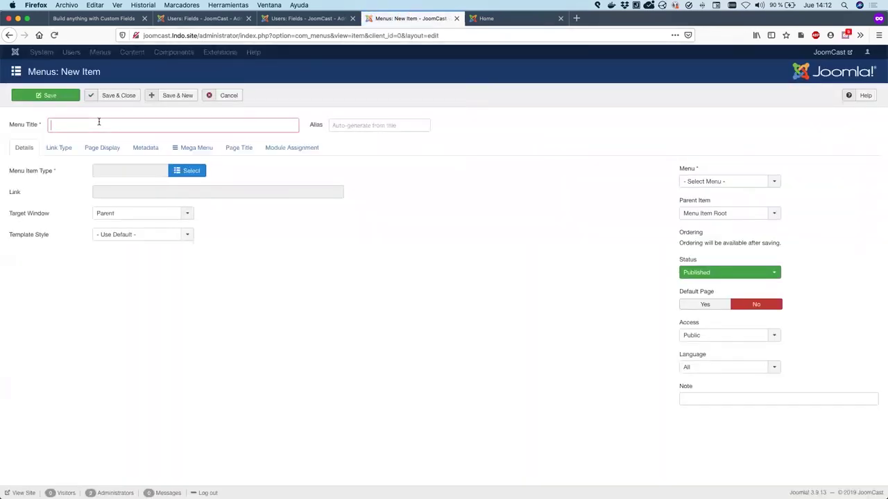
type("Lo")
key("BackSpace")
key("BackSpace")
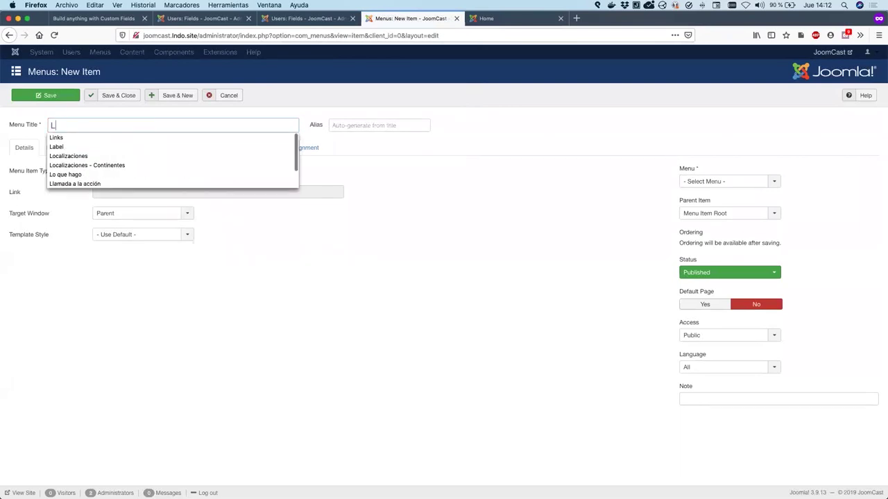
type("login")
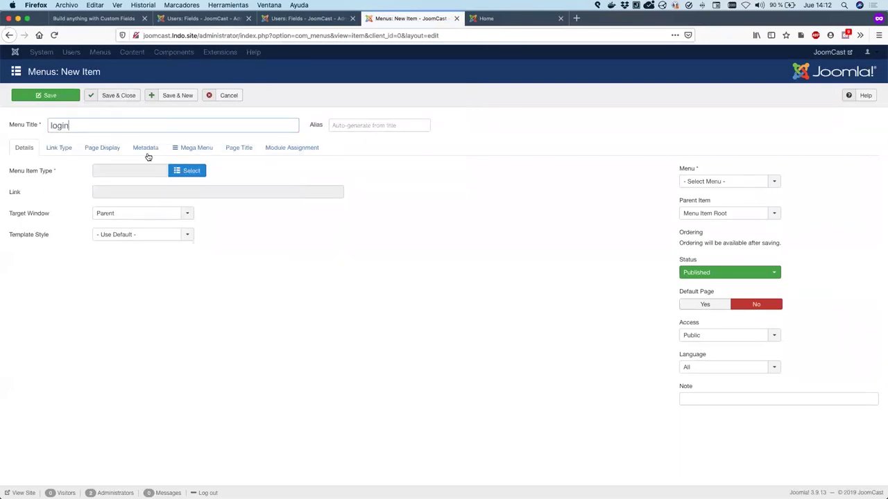
left_click(175, 175)
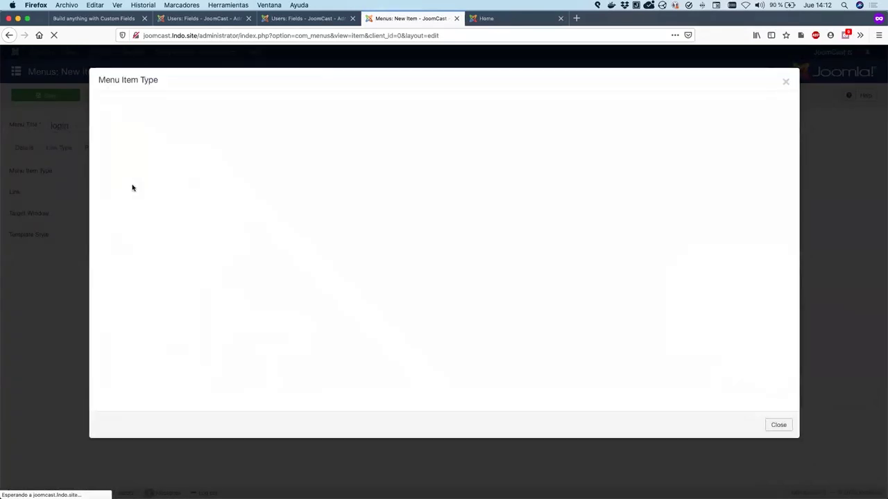
left_click(111, 262)
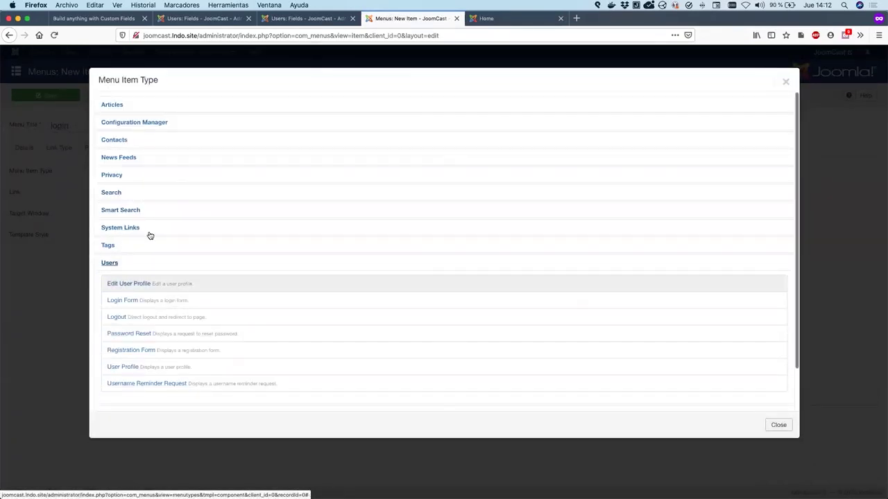
scroll(132, 264, "down", 2)
left_click(127, 268)
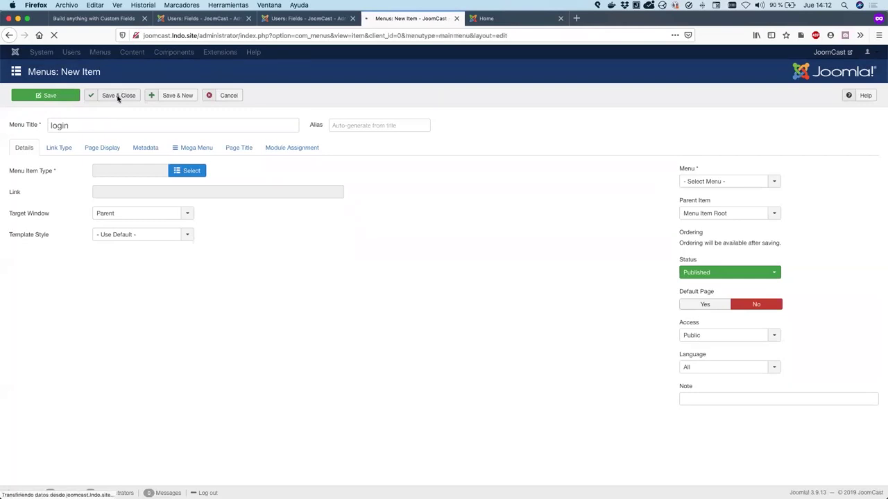
Assign the login item to Main Menu and save it.
left_click(118, 96)
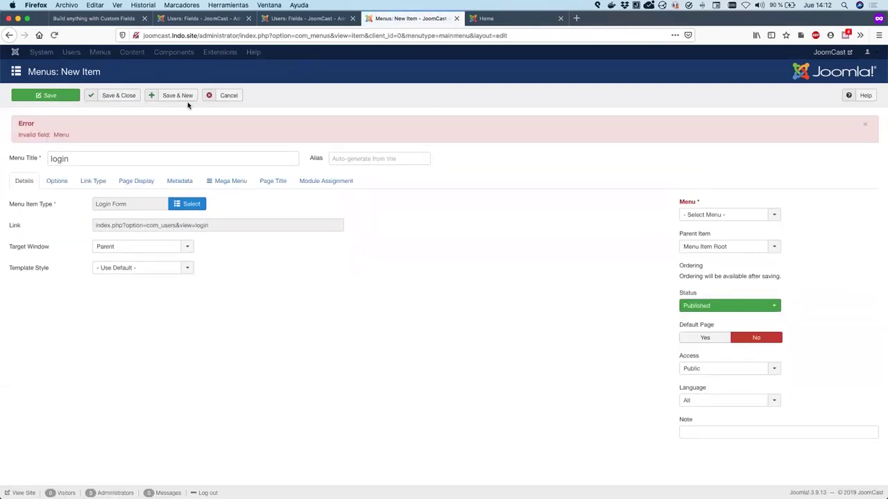
left_click(684, 216)
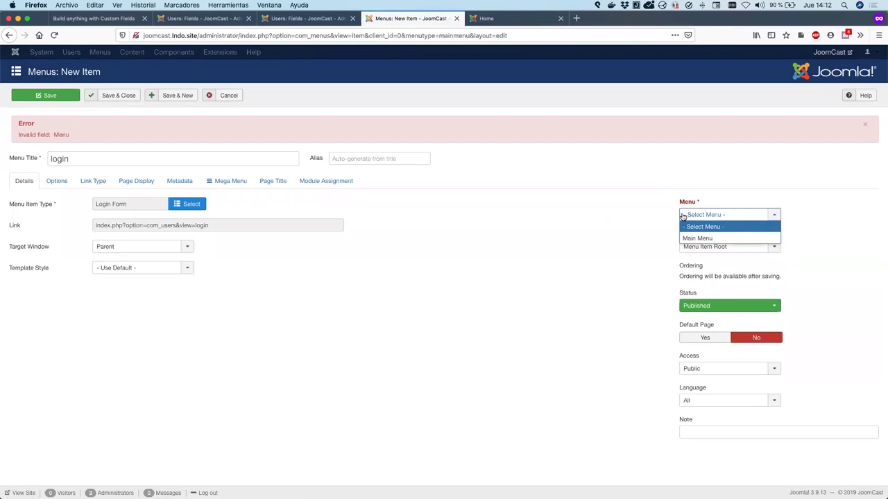
left_click(697, 239)
left_click(104, 97)
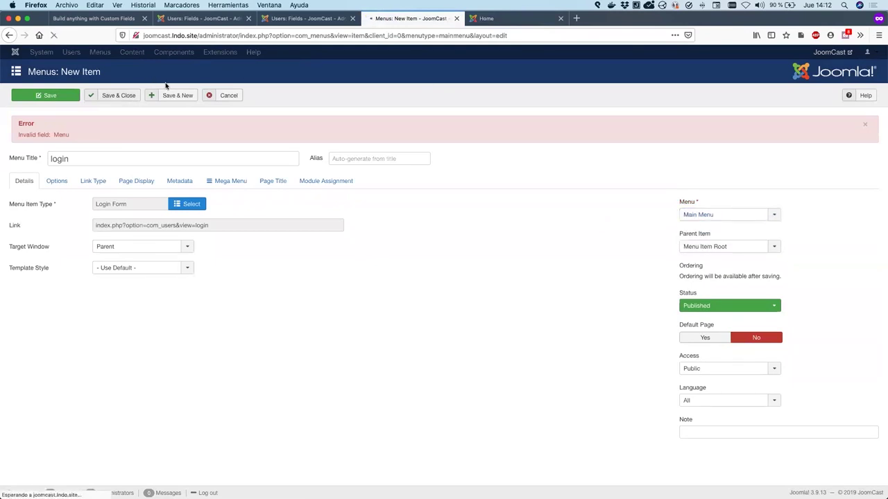
left_click(538, 20)
Visit joomcast.lndo.site/login, open the registration form to see Birthday, then return to Users: Fields.
left_click(244, 33)
key("Right")
type("/")
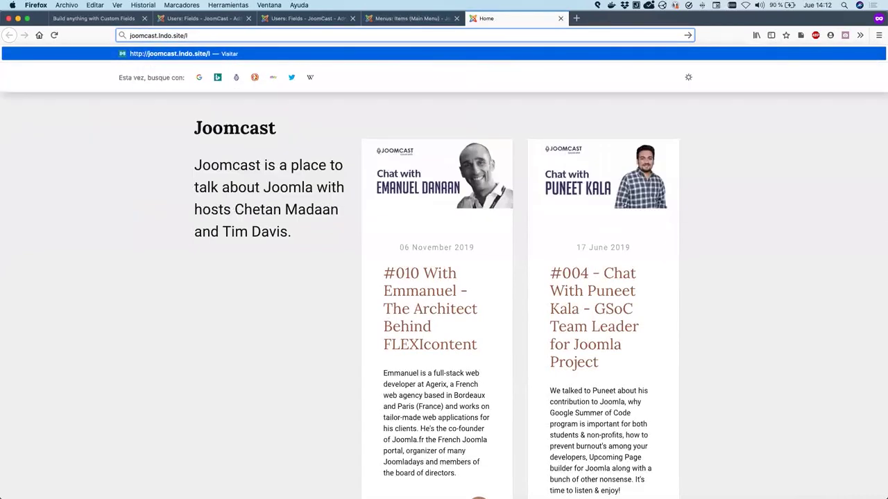
type("login")
key("Return")
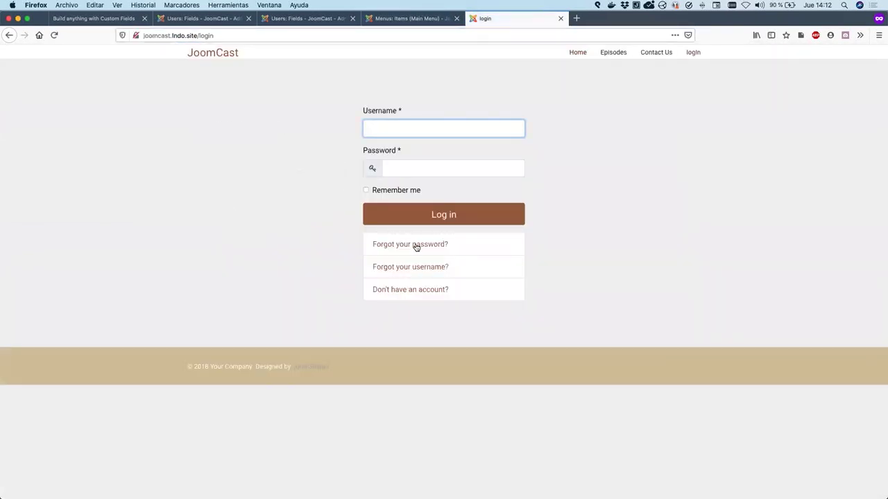
left_click(404, 291)
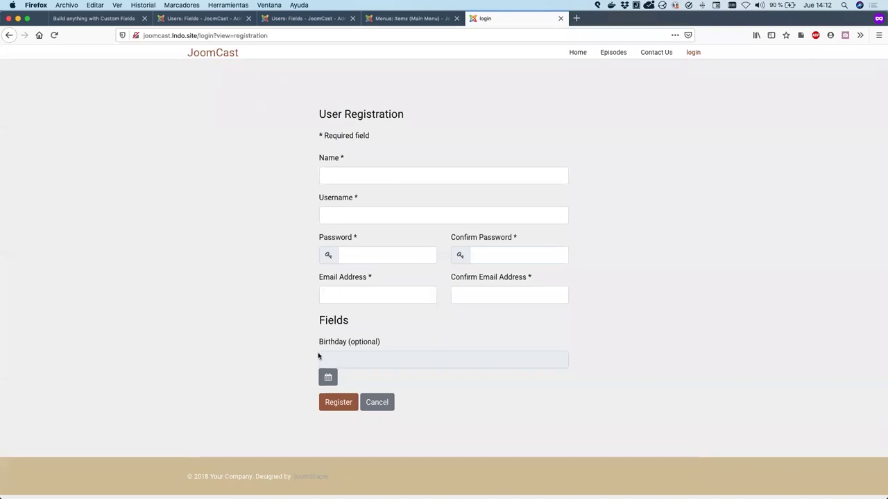
left_click(394, 25)
key("ctrl+shift+Tab")
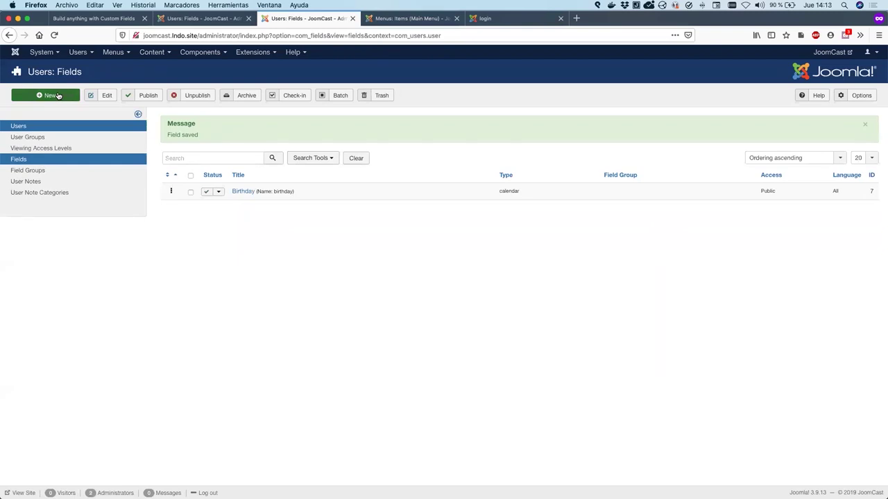
Start a new Checkboxes user field titled Consent.
left_click(58, 95)
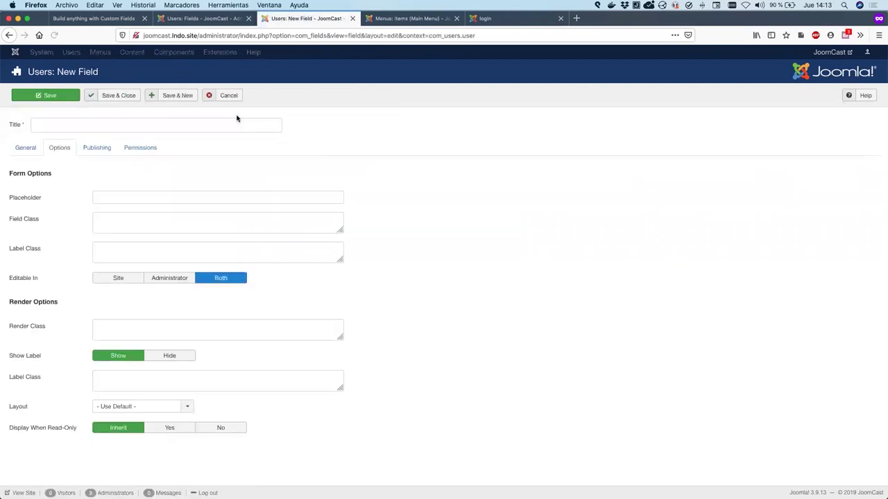
left_click(26, 147)
left_click(150, 171)
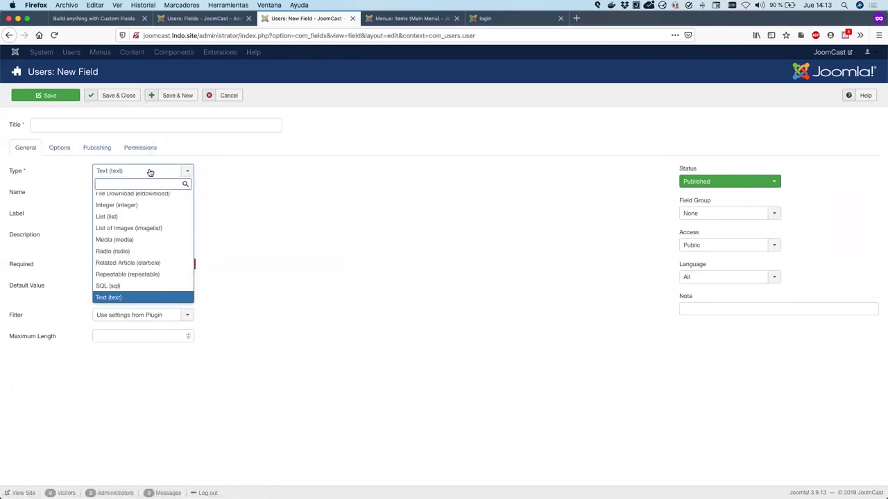
scroll(149, 212, "up", 5)
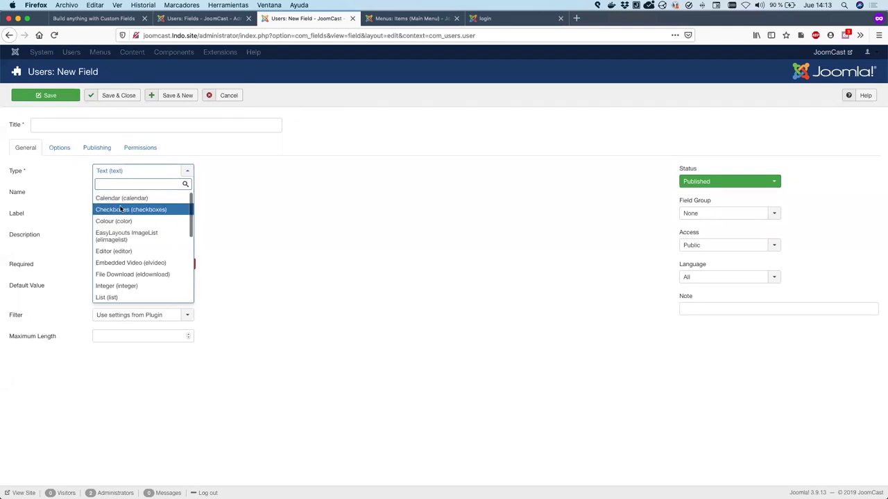
left_click(121, 210)
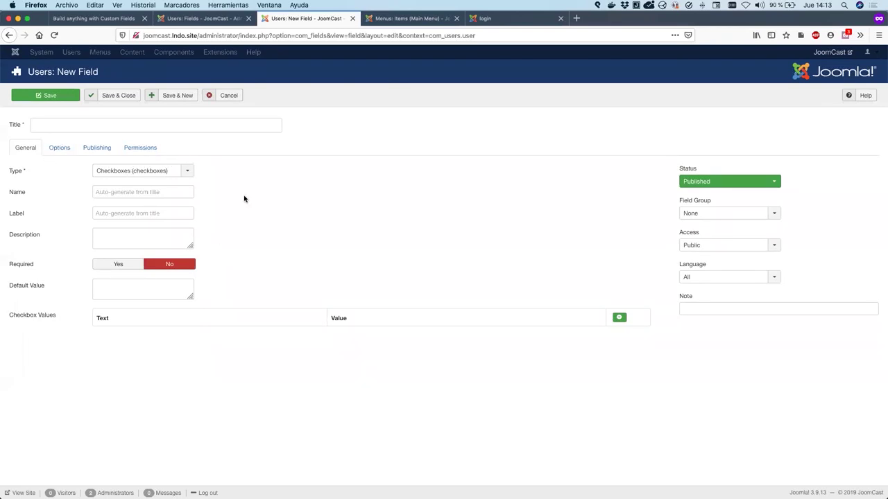
left_click(163, 122)
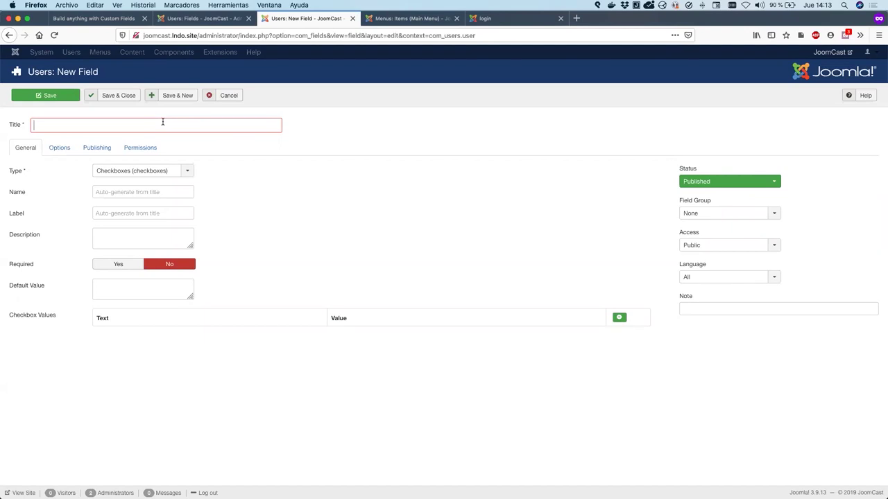
type("Consent")
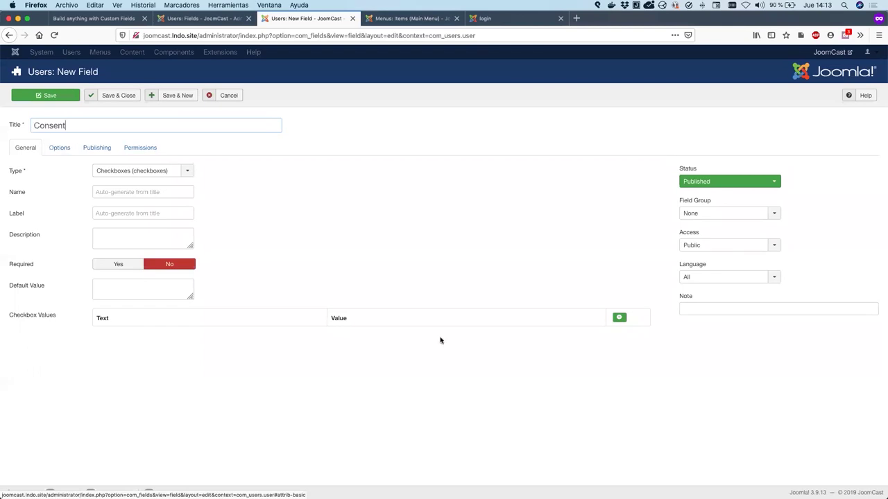
Add the checkbox option 'I Consent' with value yes, make it required, and save.
left_click(620, 318)
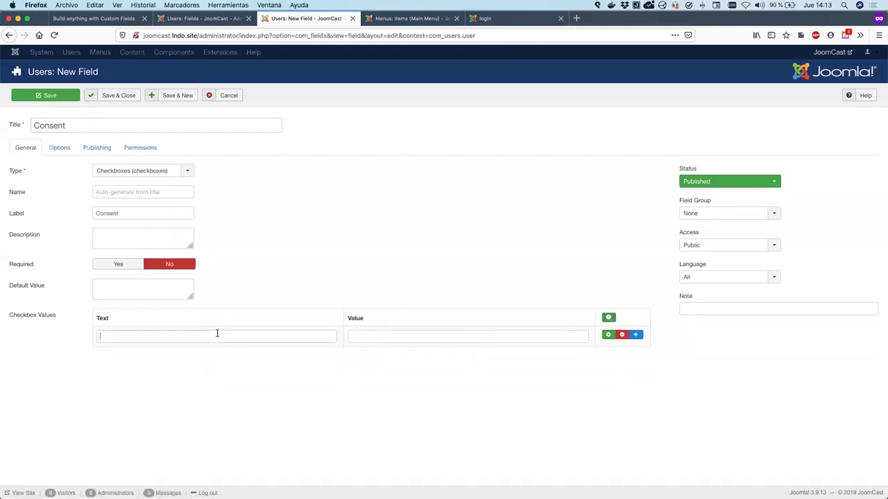
type("I Consent")
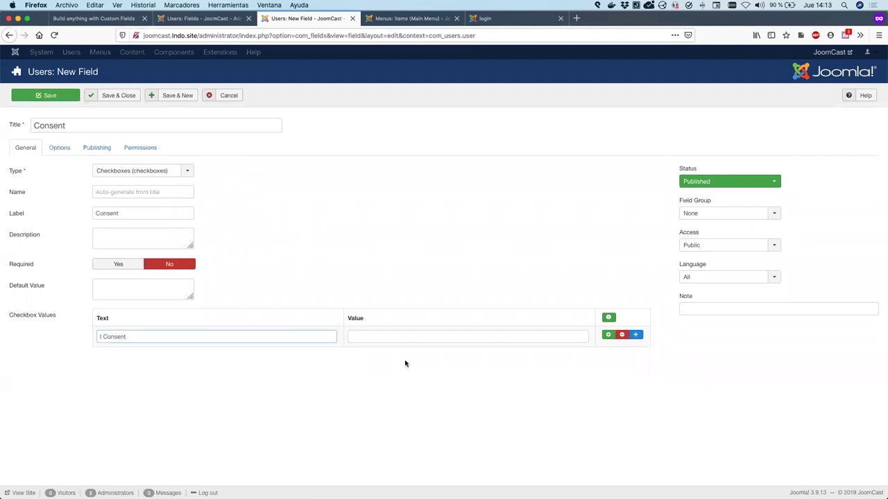
left_click(397, 336)
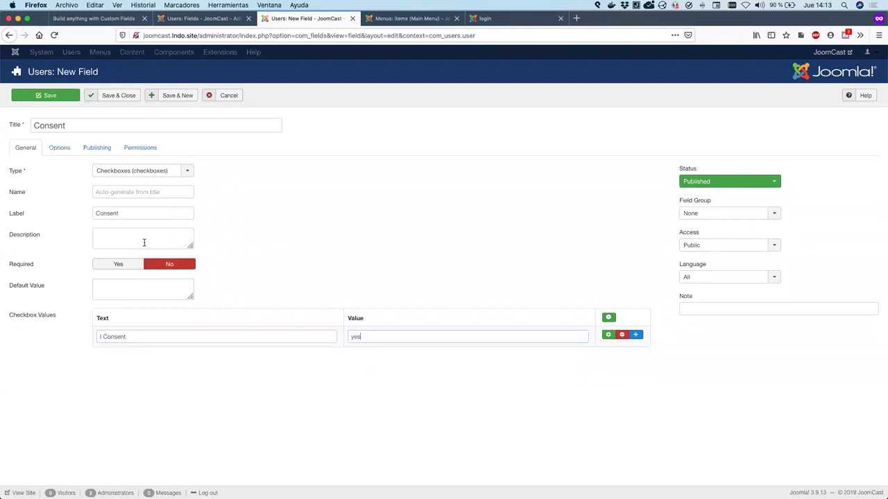
left_click(118, 264)
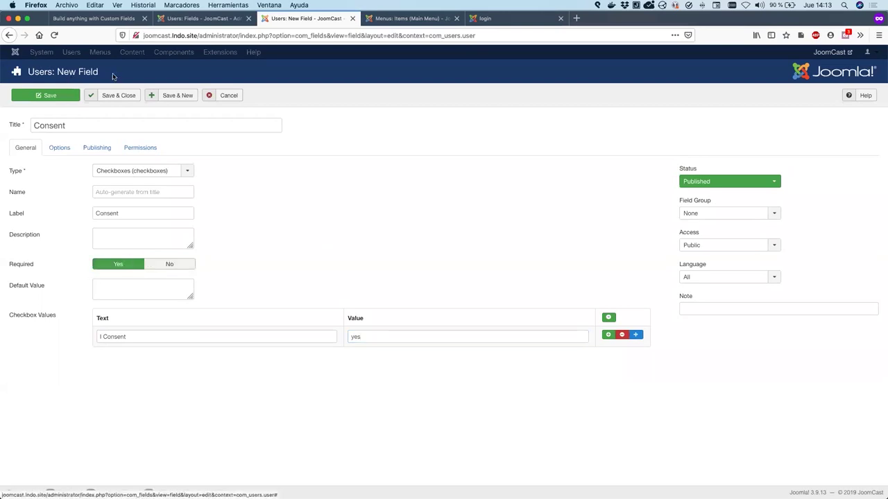
left_click(118, 96)
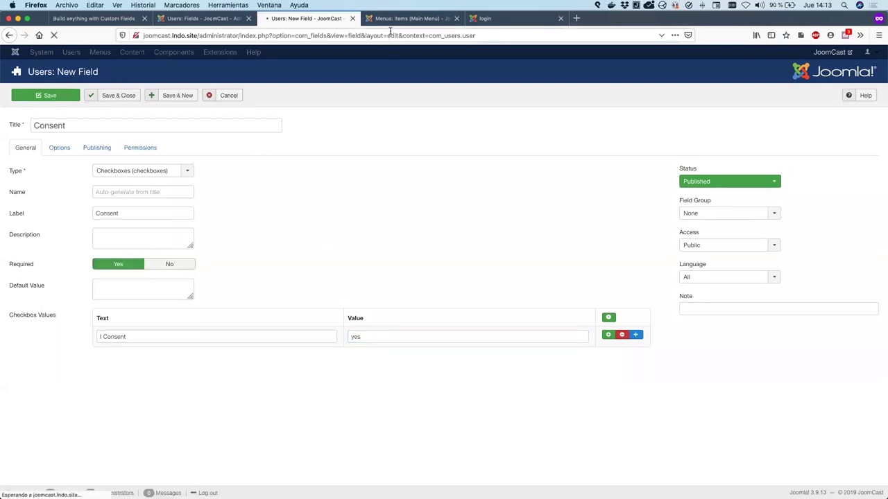
left_click(392, 21)
left_click(485, 19)
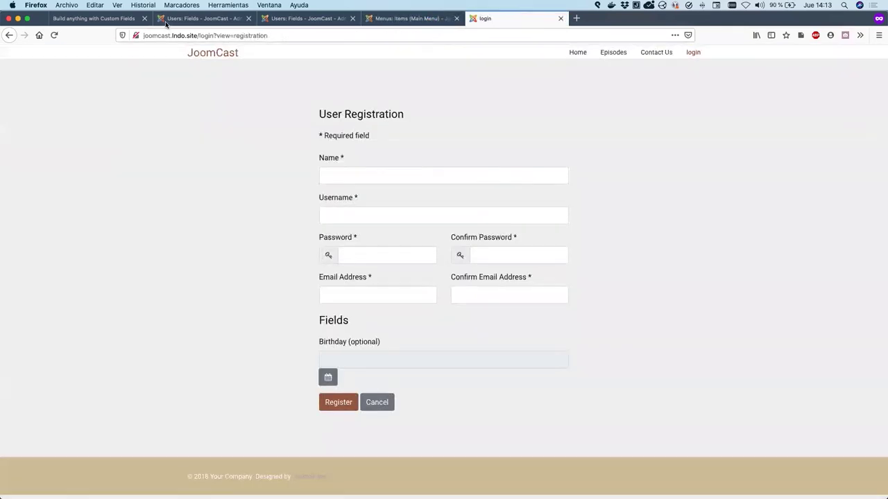
Reload the registration page, tick the new I Consent checkbox and try the Birthday date picker.
left_click(54, 35)
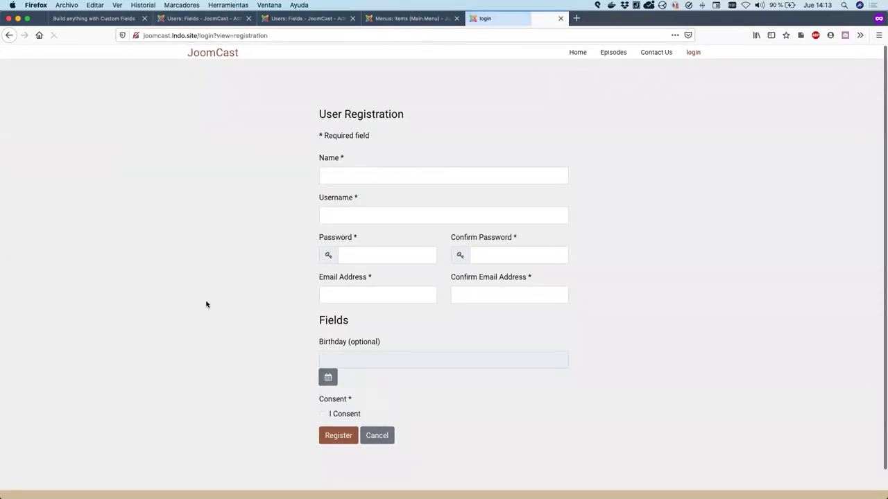
double_click(323, 415)
left_click(322, 414)
double_click(322, 414)
left_click(329, 376)
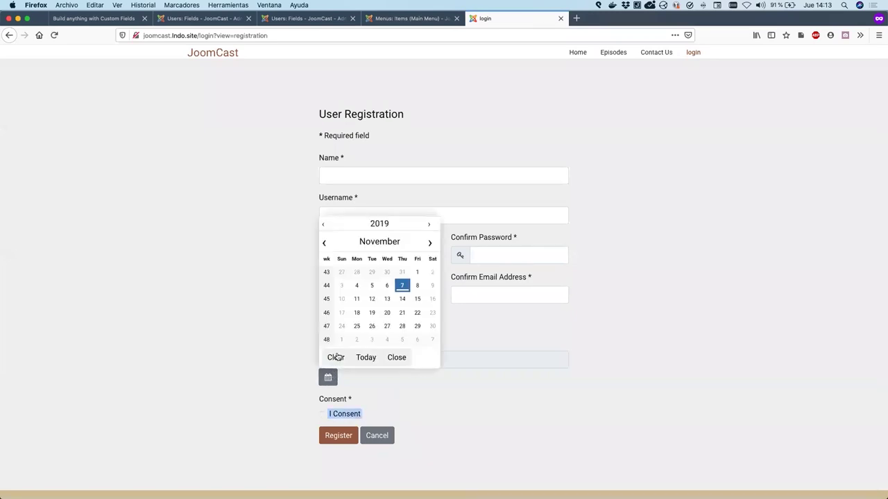
left_click(365, 359)
left_click(328, 376)
Close the admin menu items tab and reopen the Consent field from Users: Fields.
left_click(409, 18)
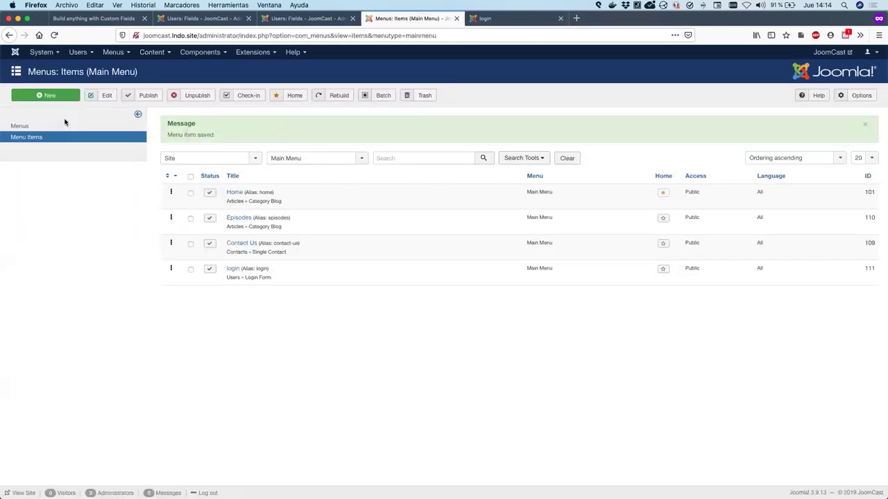
left_click(456, 18)
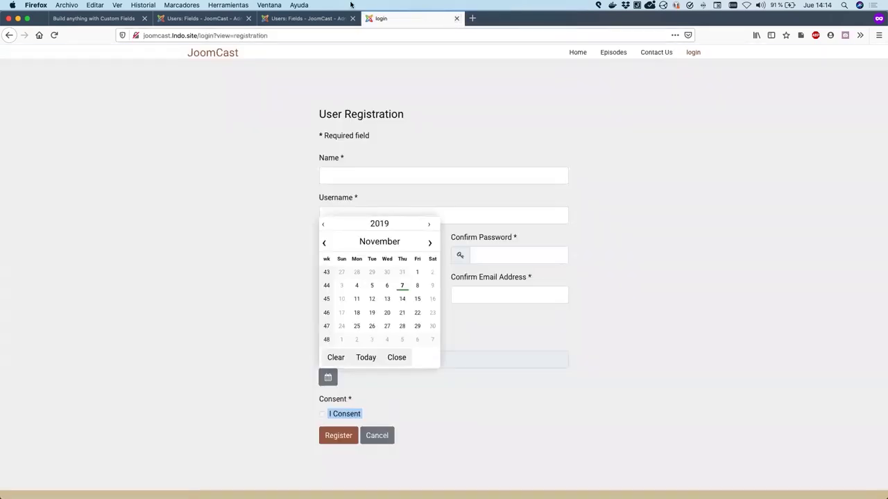
left_click(320, 18)
left_click(245, 209)
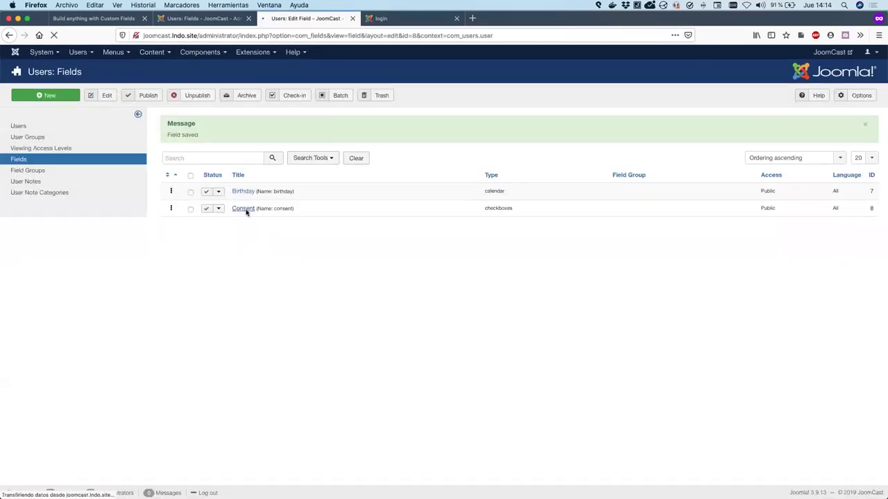
Set the Consent field's Public 'Edit Custom Field Value' permission to Allowed and save.
left_click(147, 149)
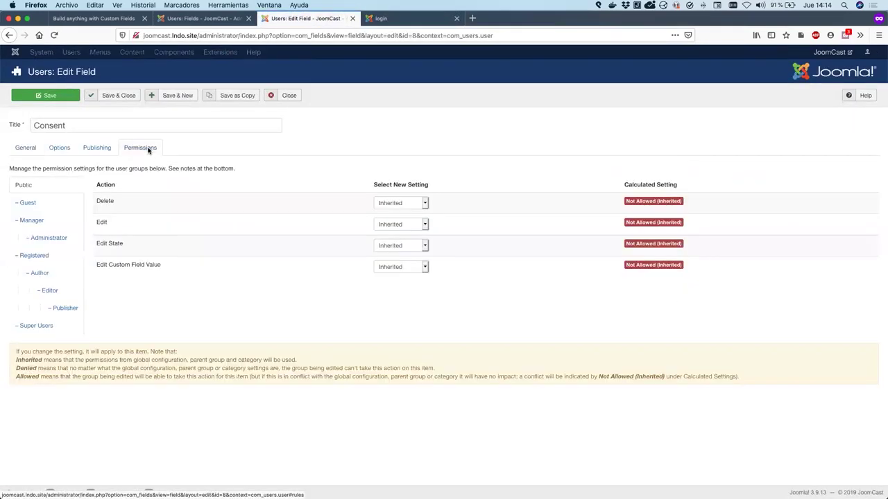
left_click(410, 267)
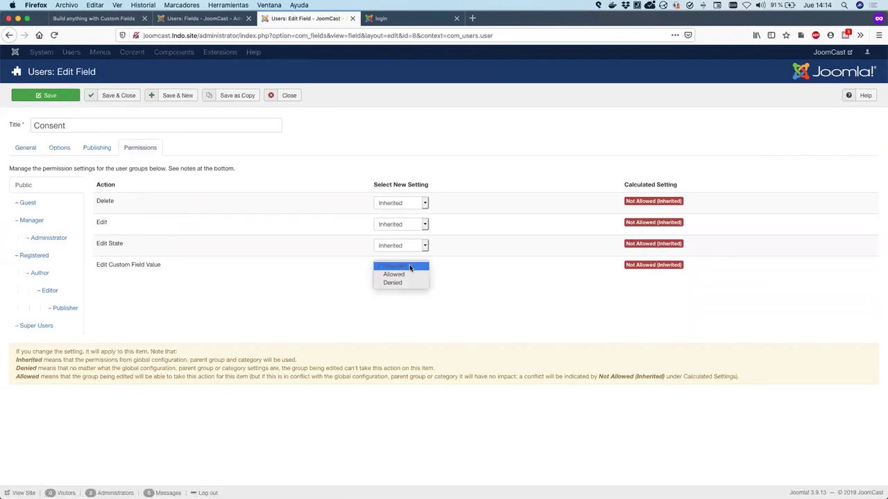
left_click(402, 283)
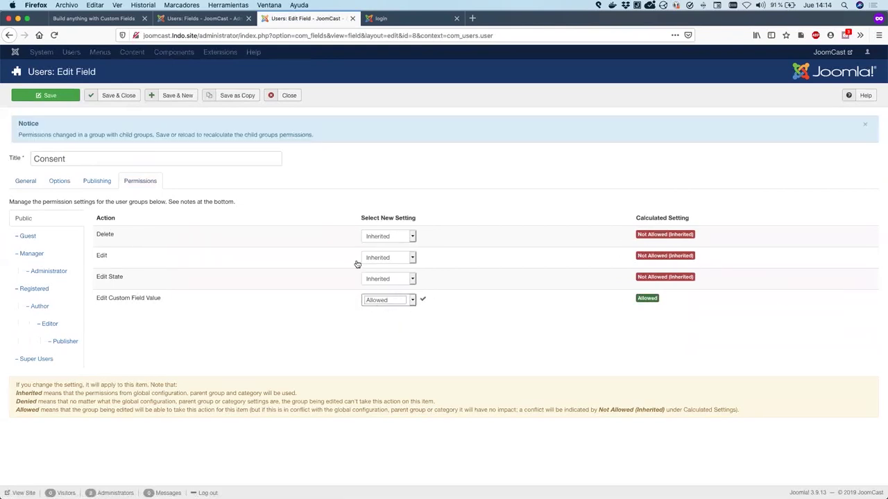
left_click(45, 97)
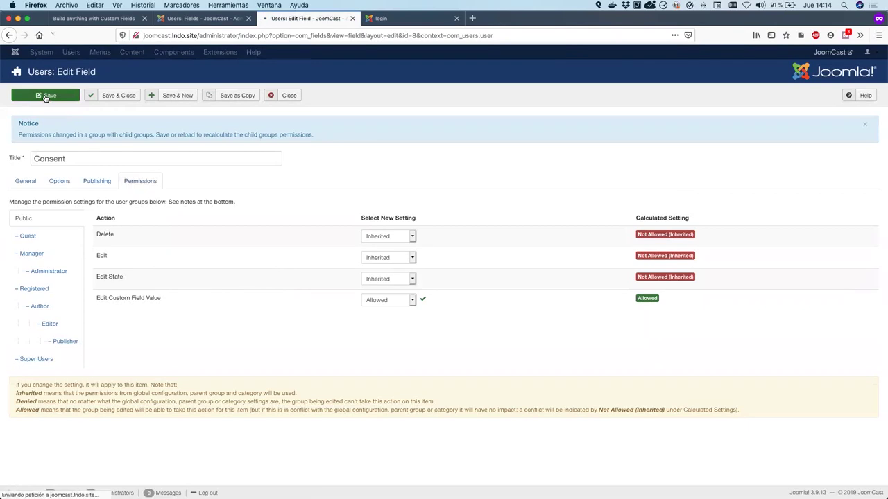
Test the I Consent checkbox on the registration page, then reset the Edit permission to Inherited.
left_click(391, 21)
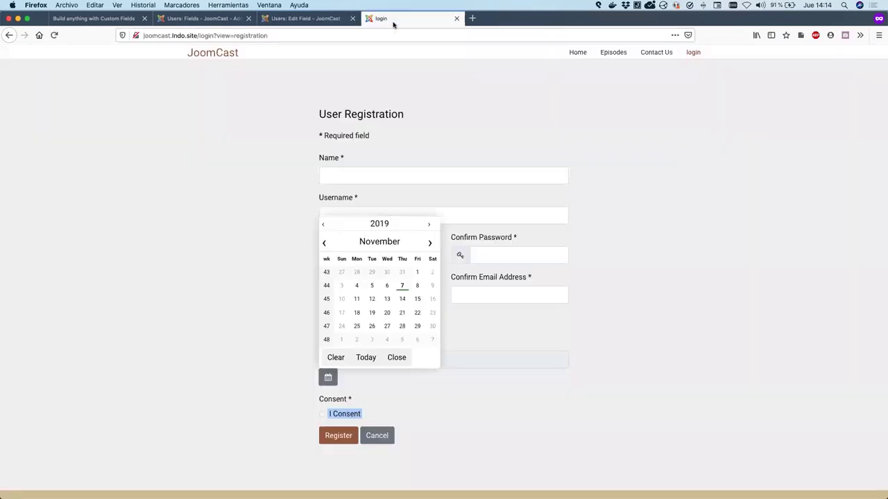
left_click(56, 33)
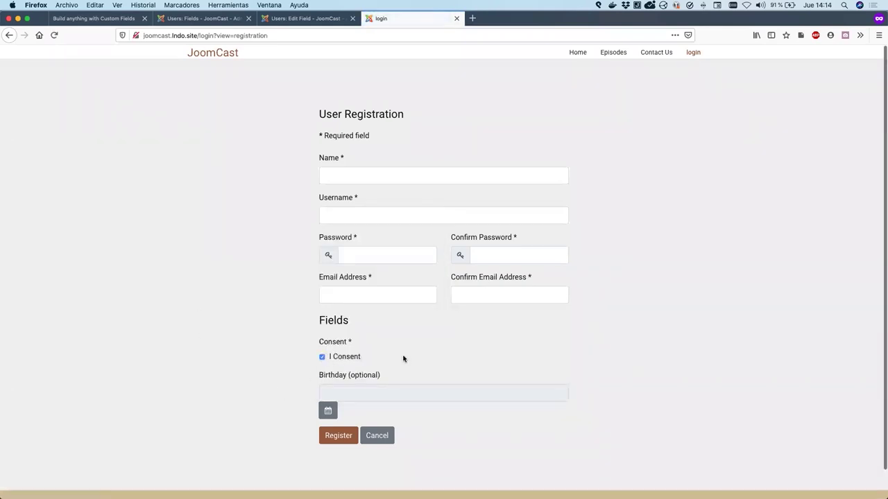
left_click(321, 357)
left_click(319, 19)
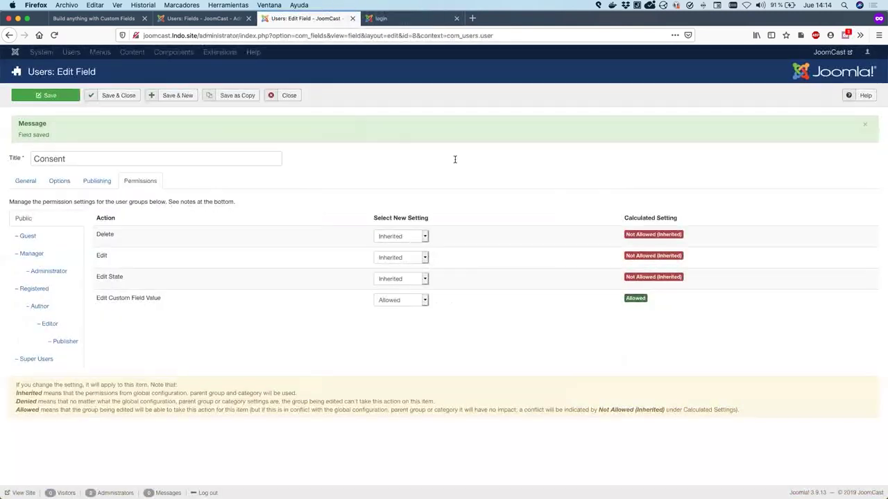
left_click(416, 258)
left_click(410, 265)
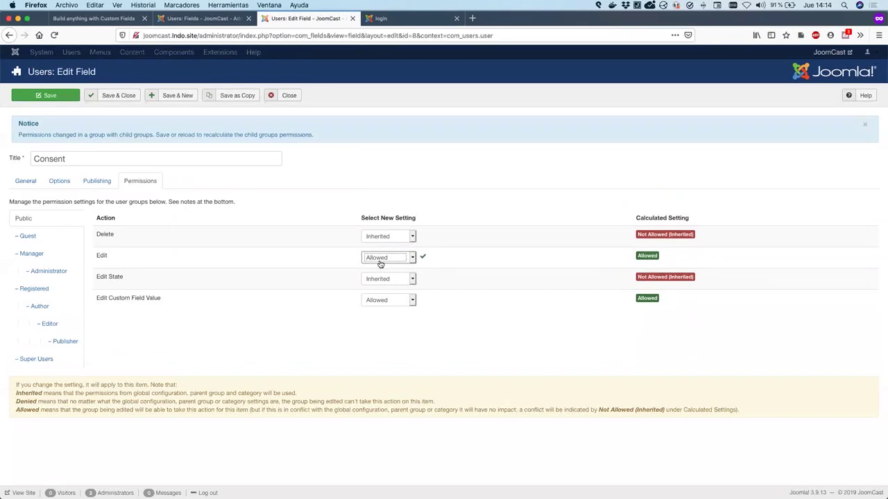
left_click(381, 262)
left_click(381, 249)
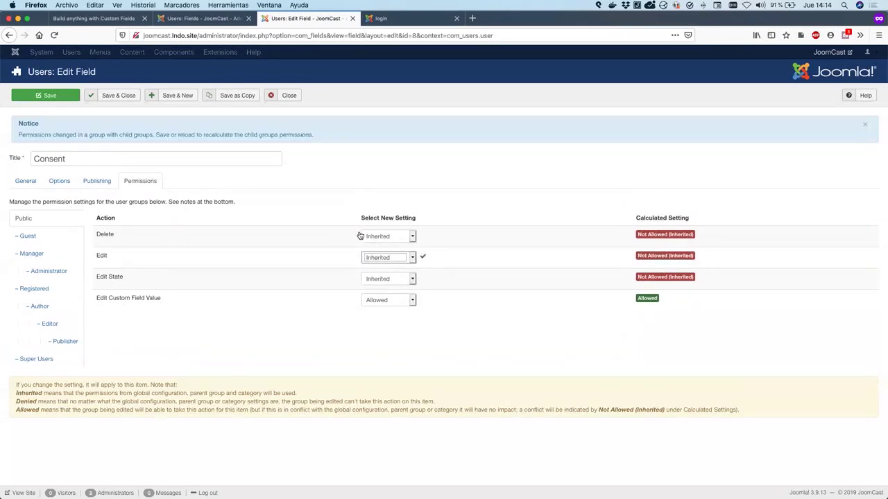
left_click(408, 20)
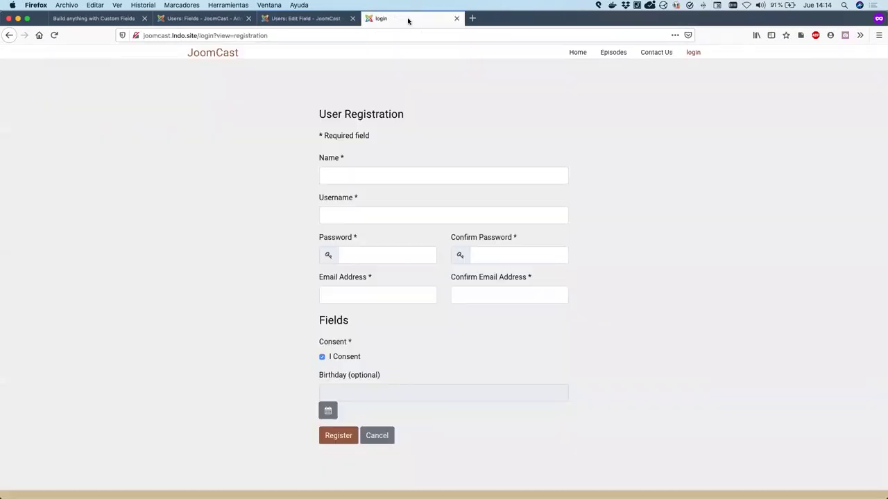
left_click(305, 19)
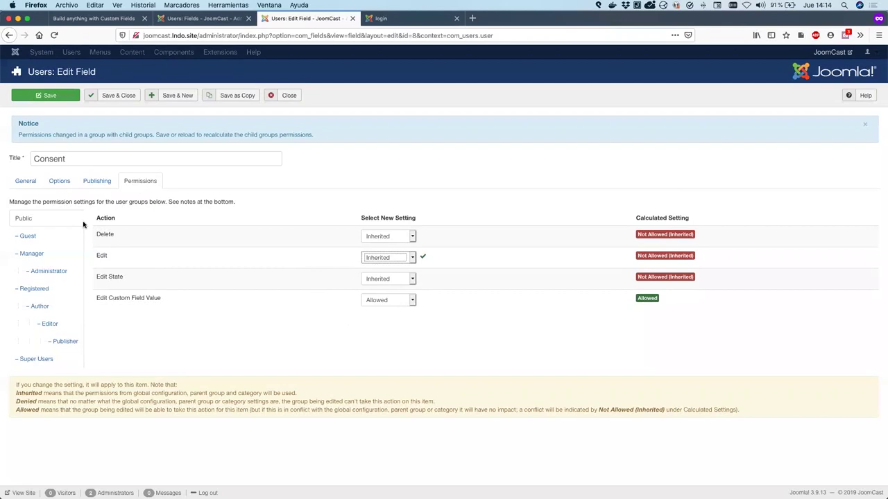
Deny the Registered group 'Edit Custom Field Value' on Consent and close the field editor.
left_click(41, 288)
left_click(397, 300)
left_click(394, 317)
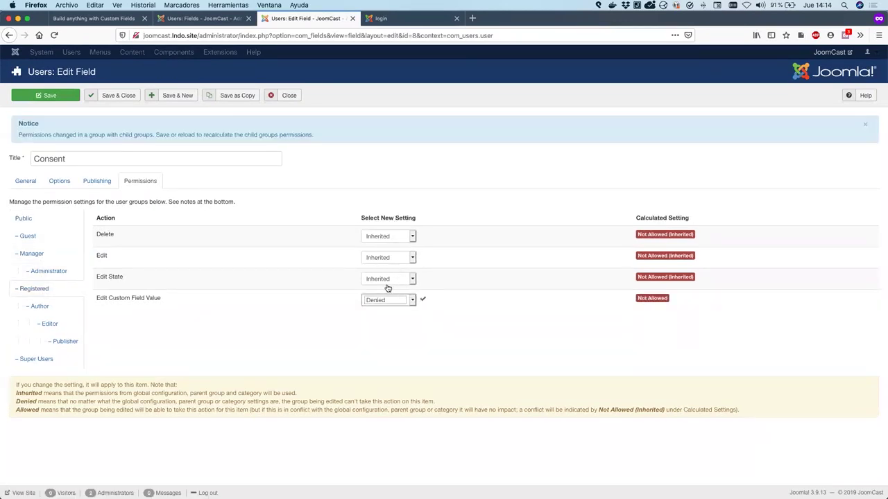
left_click(393, 21)
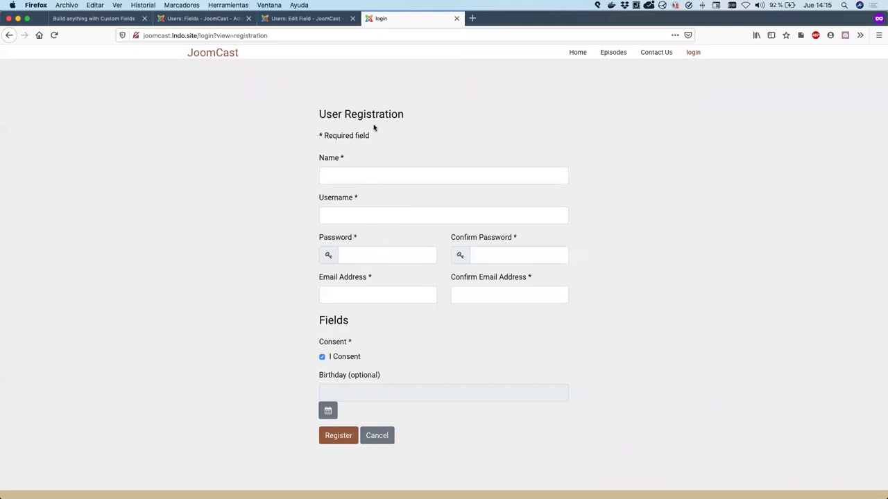
left_click(310, 17)
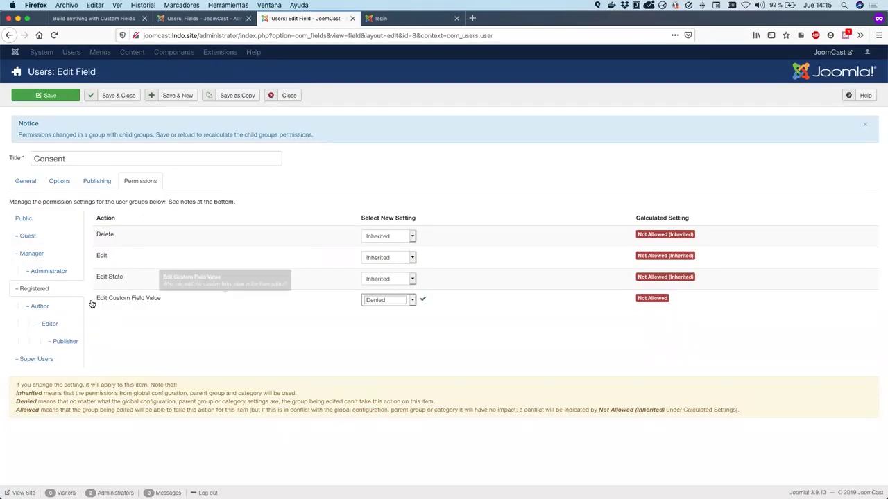
left_click(288, 95)
left_click(407, 21)
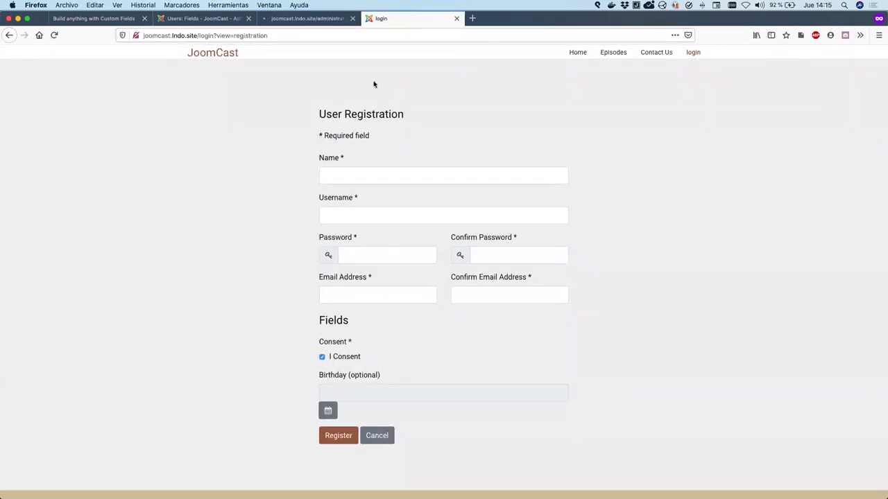
Go to Components > Contacts in the admin to list the contacts, including Info.
left_click(320, 18)
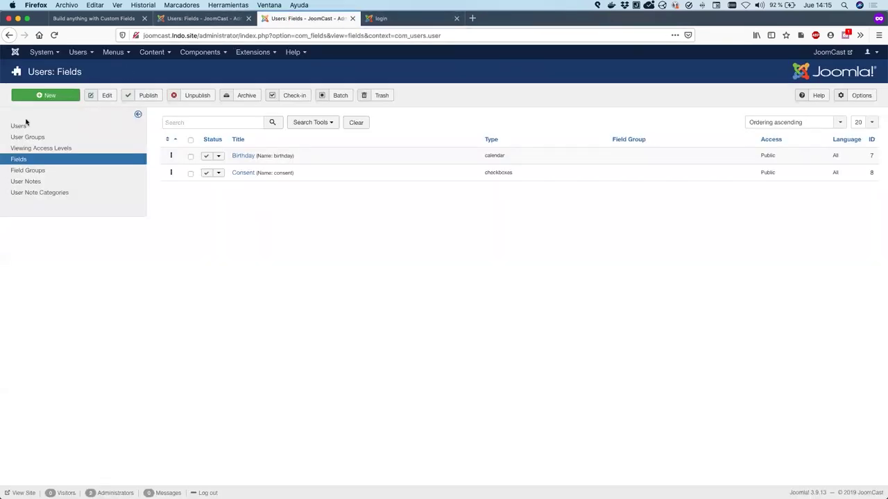
left_click(119, 19)
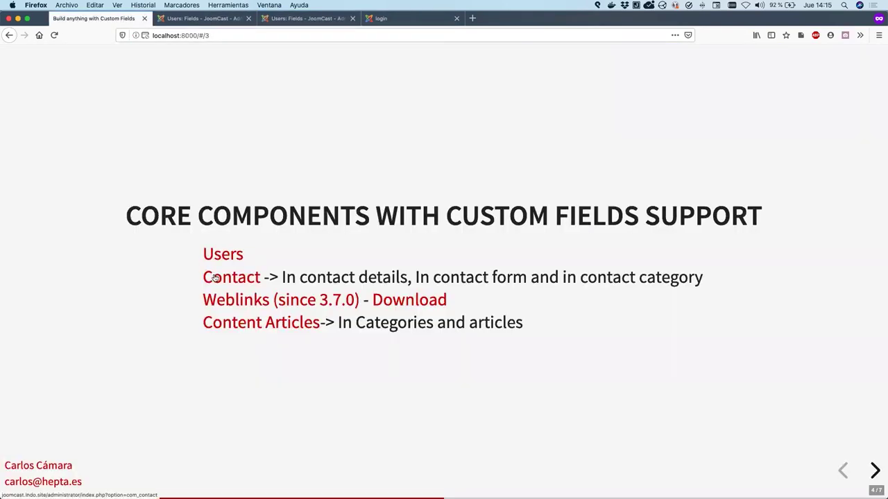
left_click(290, 17)
left_click(190, 55)
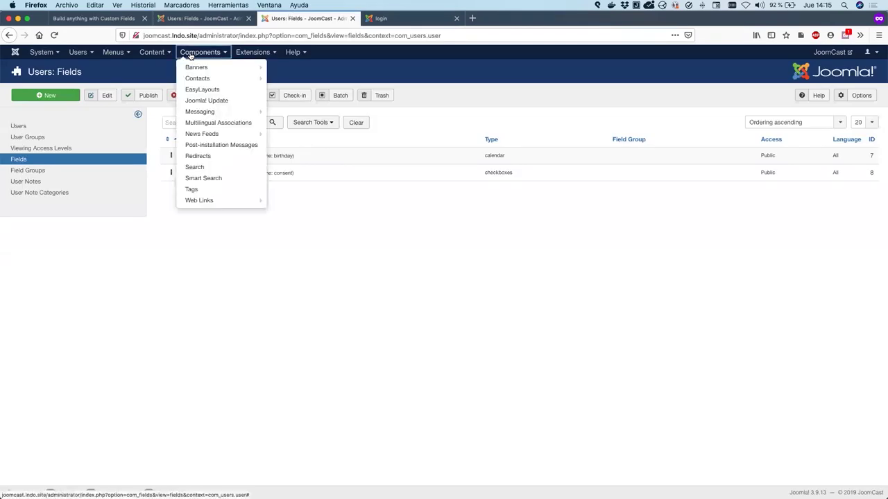
left_click(190, 82)
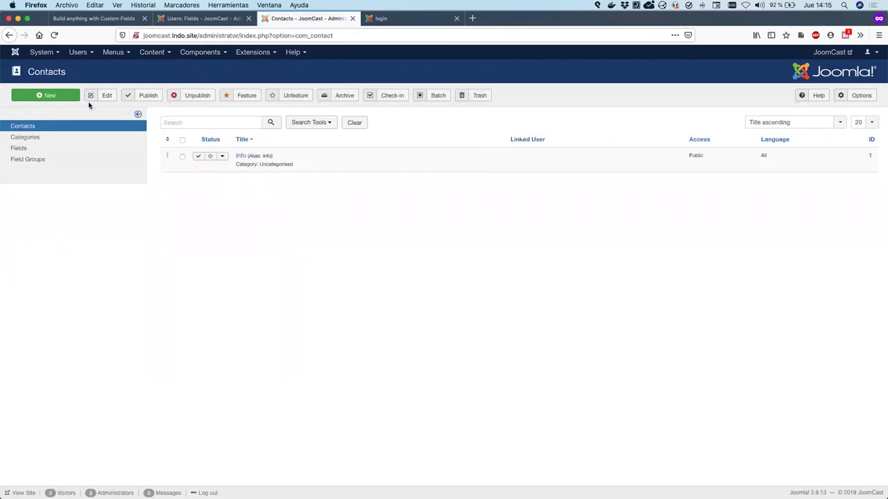
Filter contact fields to the Mail context and open the 'How many episodes have you already listen?' field.
left_click(28, 148)
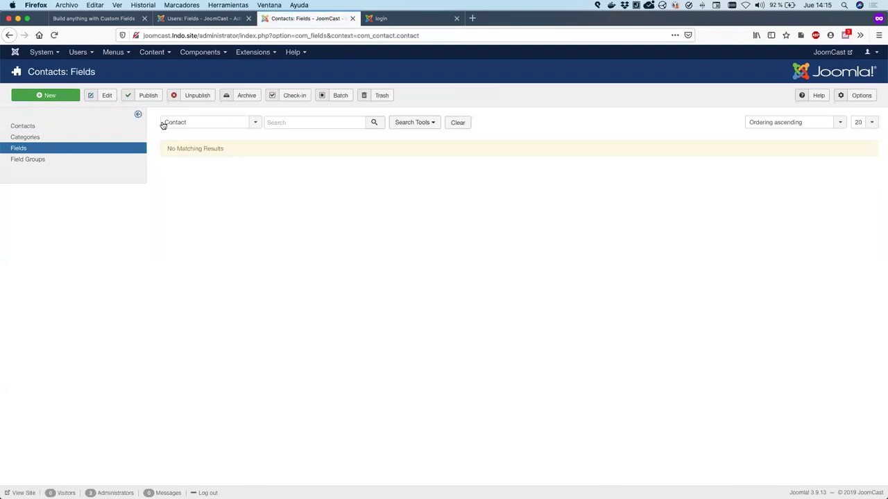
left_click(253, 124)
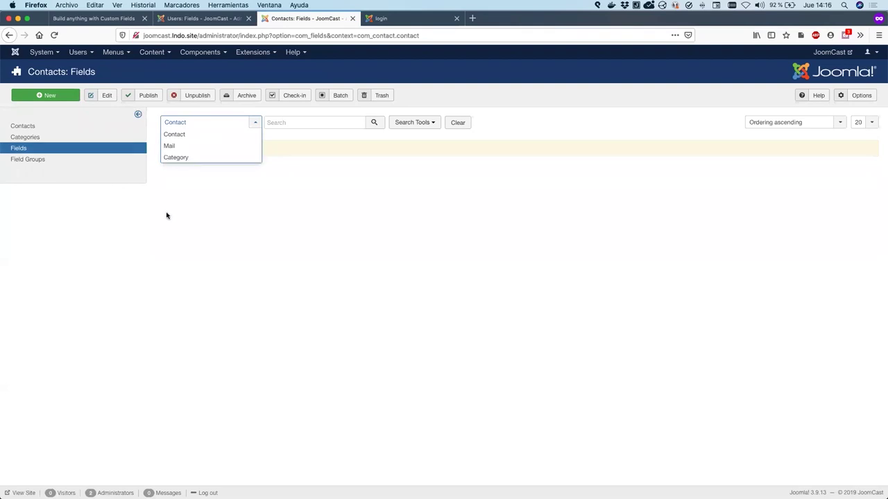
left_click(176, 147)
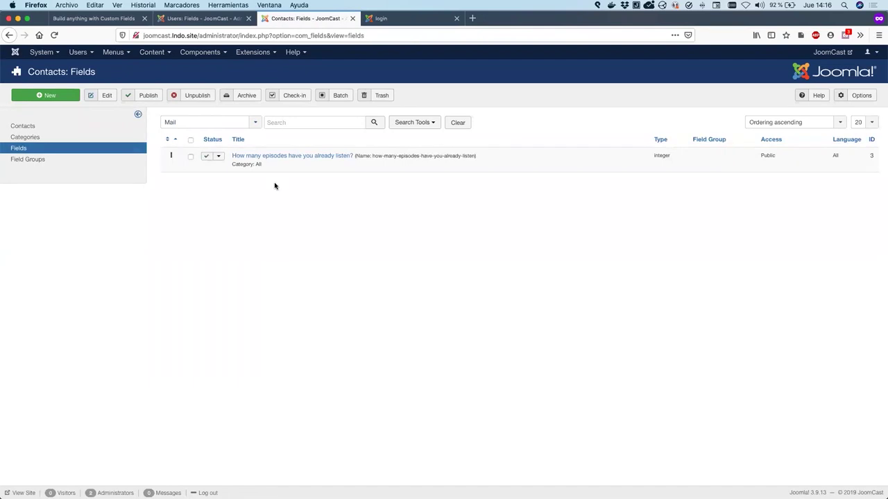
left_click(74, 125)
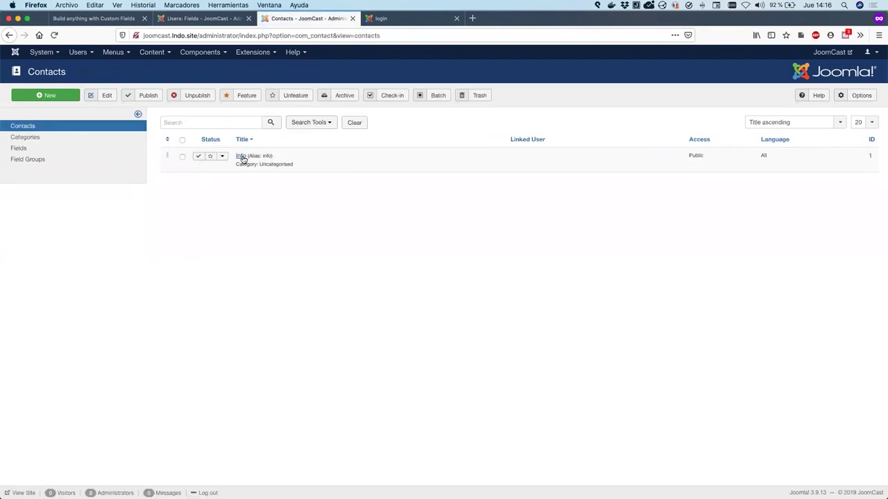
left_click(46, 150)
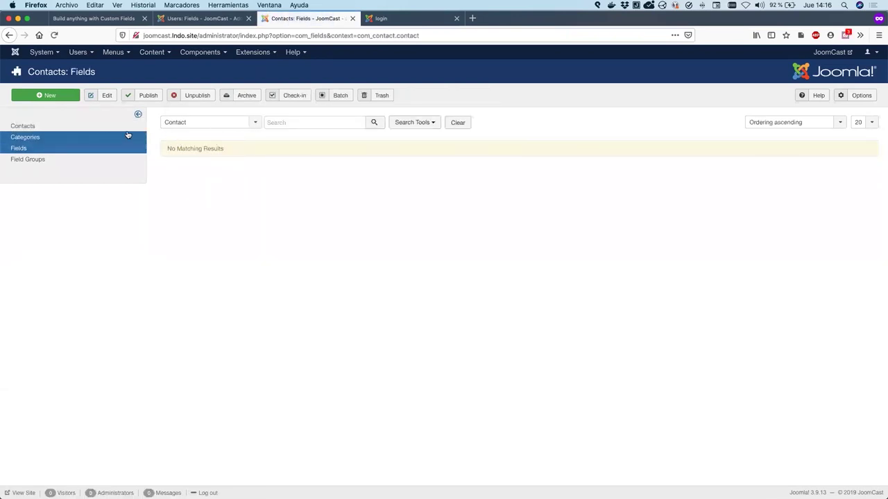
left_click(183, 123)
left_click(175, 147)
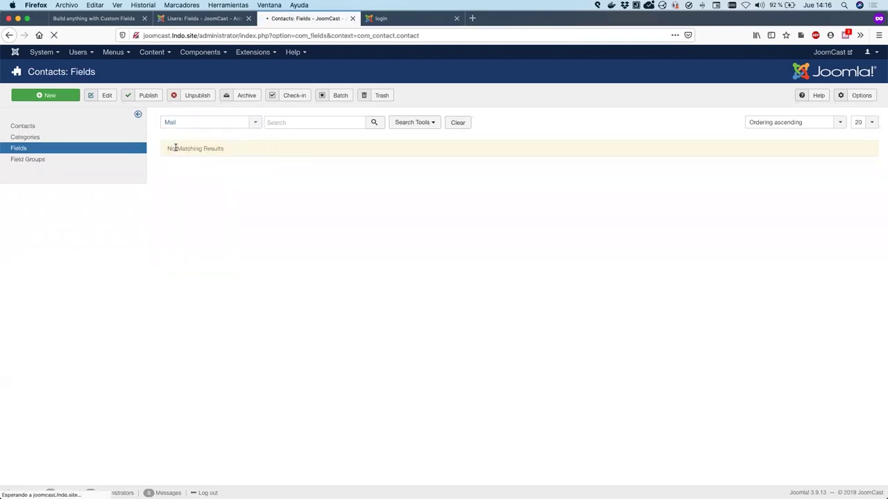
left_click(255, 157)
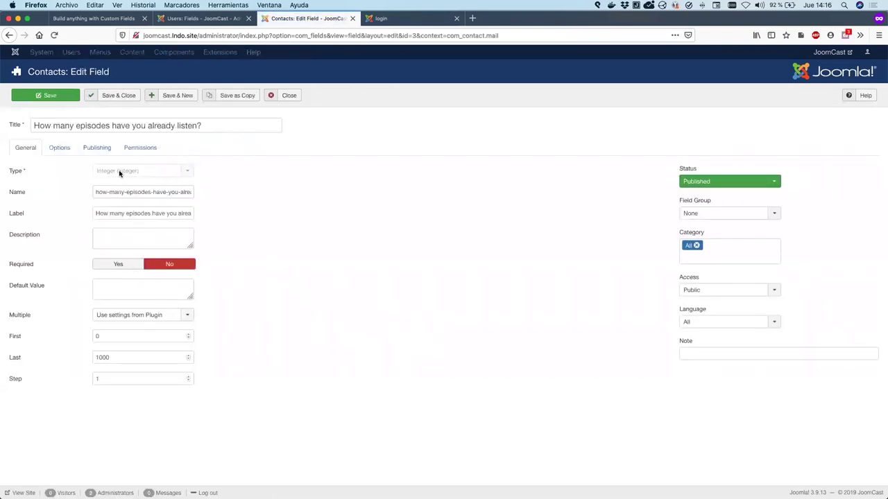
left_click(404, 19)
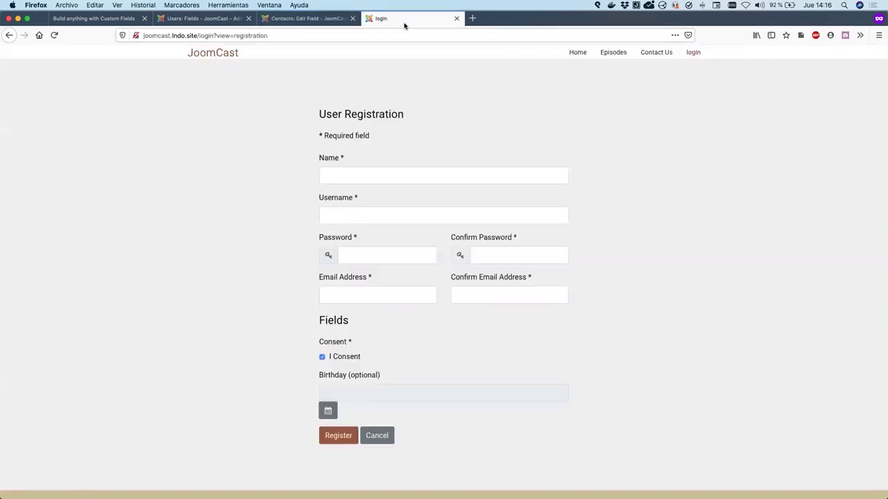
Check the Main Menu's Contact Us item is a Single Contact for Info, then view its form.
left_click(657, 53)
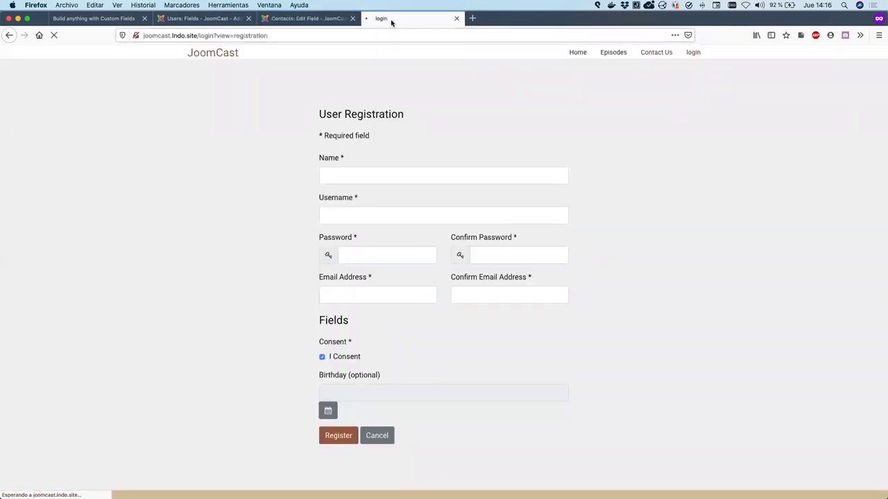
left_click(301, 19)
left_click(201, 19)
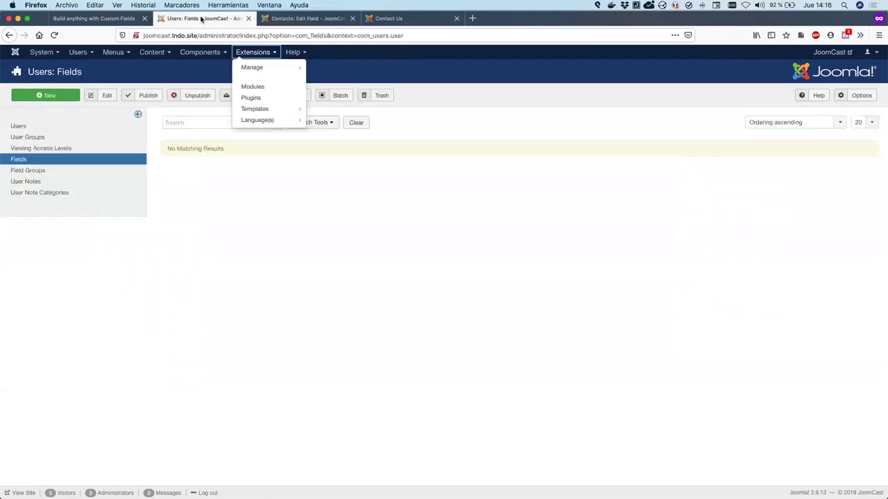
left_click(199, 52)
mouse_move(261, 76)
left_click(115, 59)
left_click(124, 113)
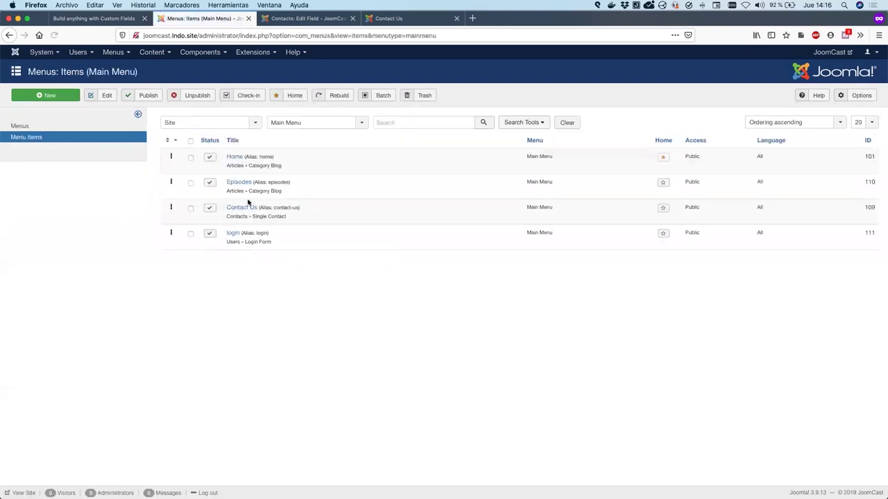
left_click(245, 208)
left_click_drag(286, 215, 233, 216)
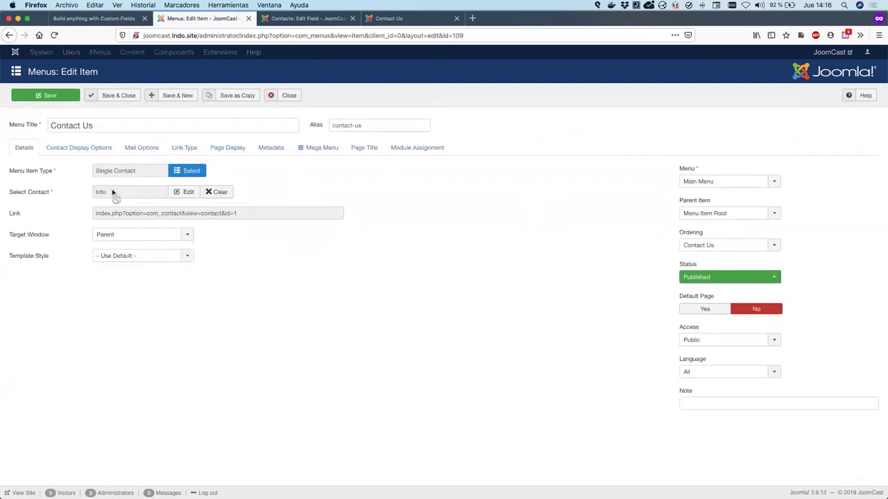
left_click(389, 19)
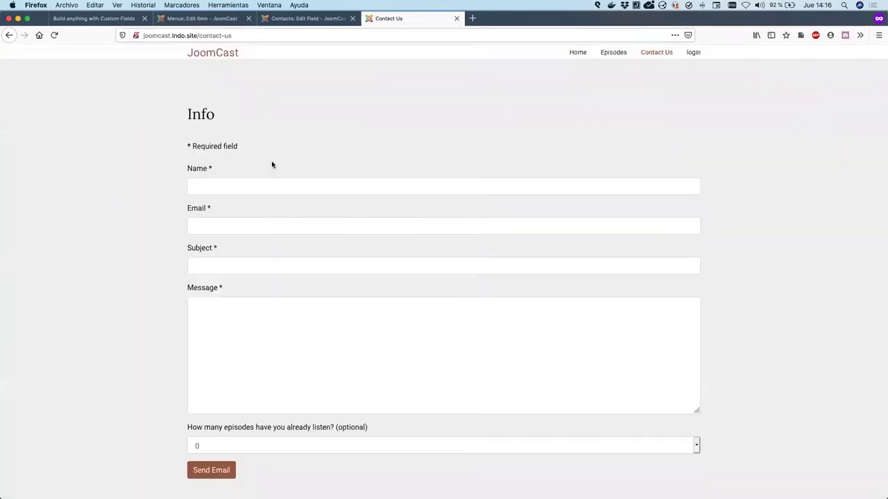
Choose 15 in the Contact Us form's episodes-listened dropdown.
left_click(225, 184)
left_click(211, 224)
left_click(206, 264)
left_click(215, 333)
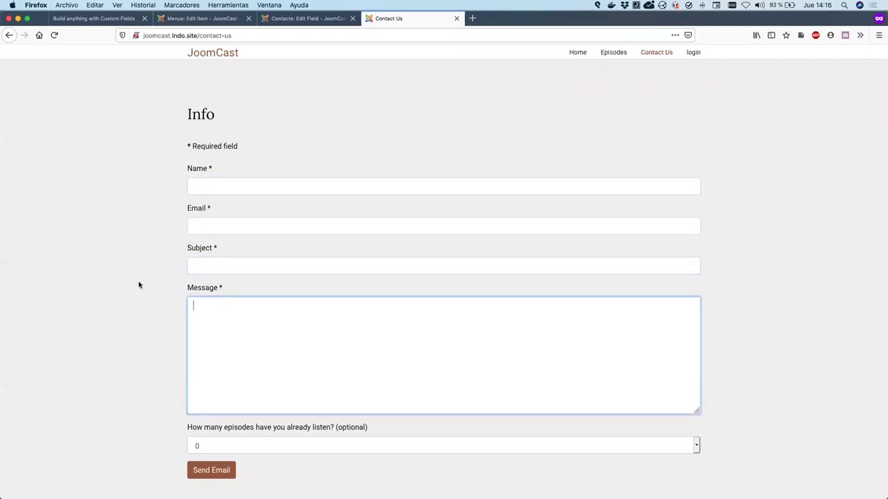
scroll(139, 285, "down", 2)
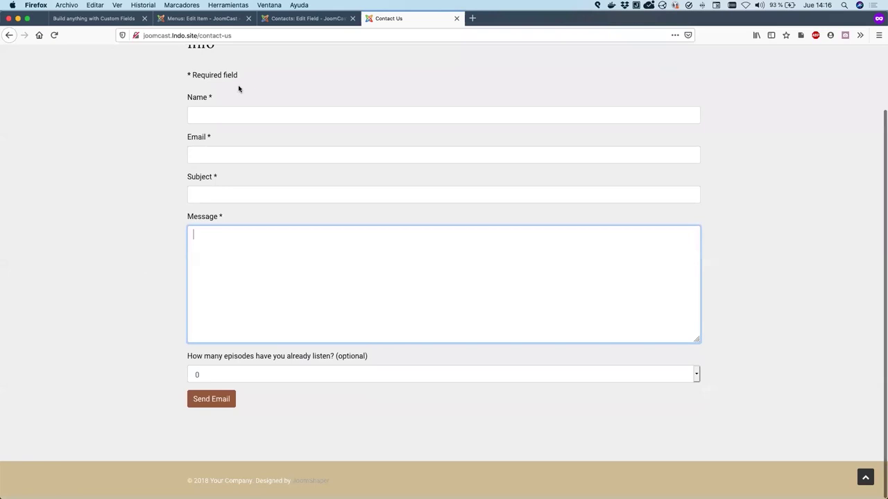
left_click(208, 374)
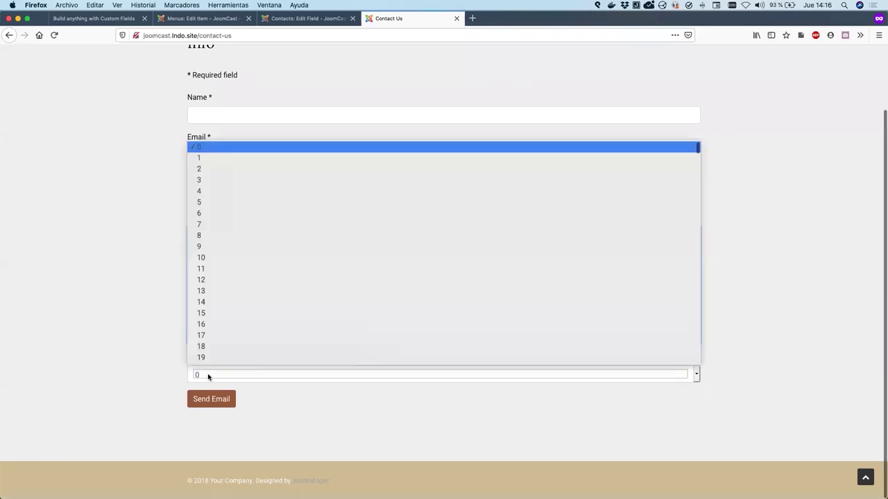
left_click(218, 312)
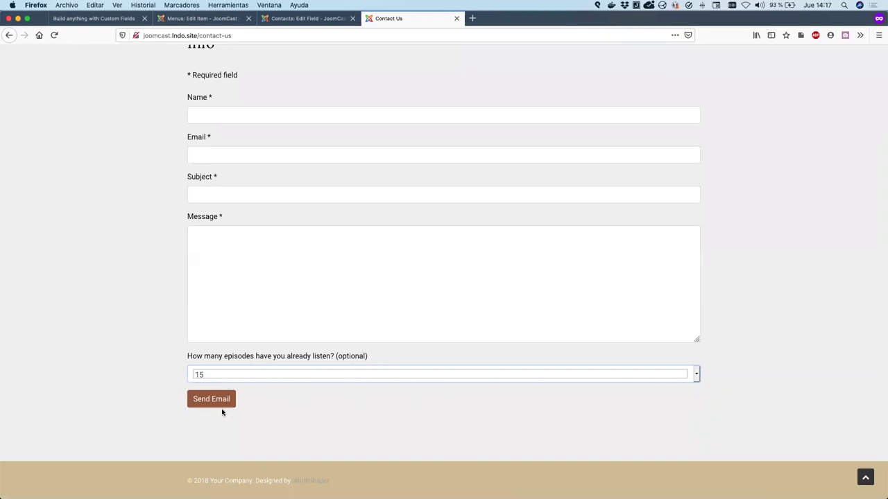
Fill in the sender's name and e-mail, subject 'tes' and message 'this is me', then send.
left_click(230, 117)
type("t")
left_click(218, 160)
type("tes")
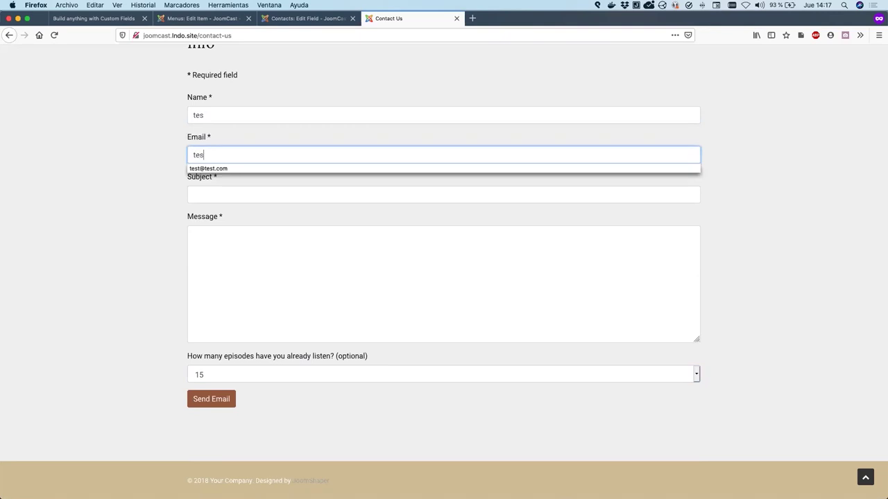
type("@tes.com")
left_click(214, 189)
type("test")
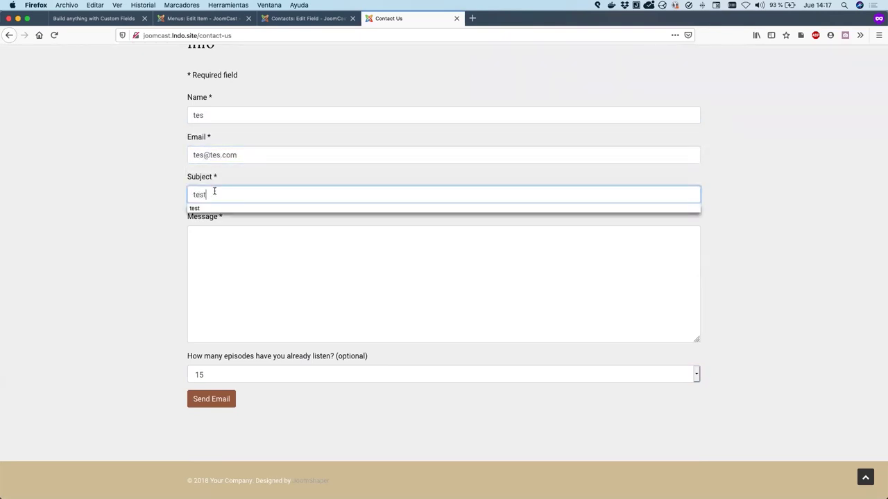
left_click(224, 244)
type("this is me")
left_click(225, 399)
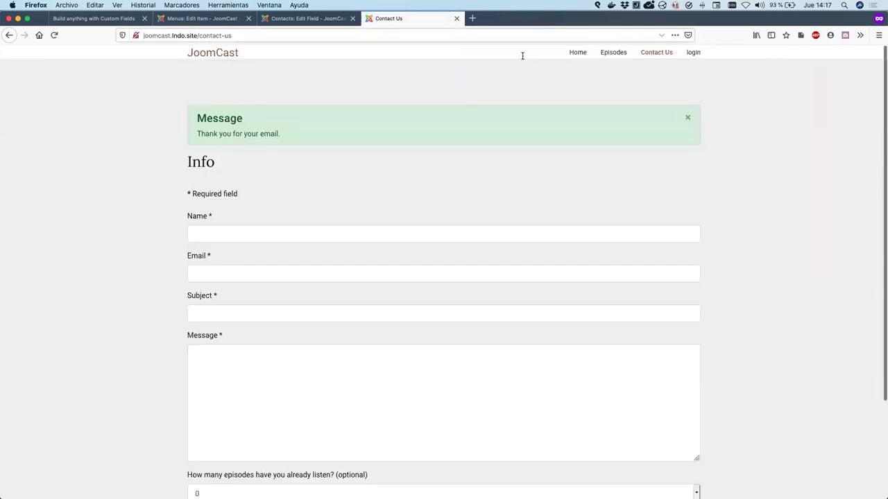
Open mailhog.lndo.site in a private tab and open the JoomCast enquiry email.
left_click(473, 18)
type("mailhog.lndo.site/")
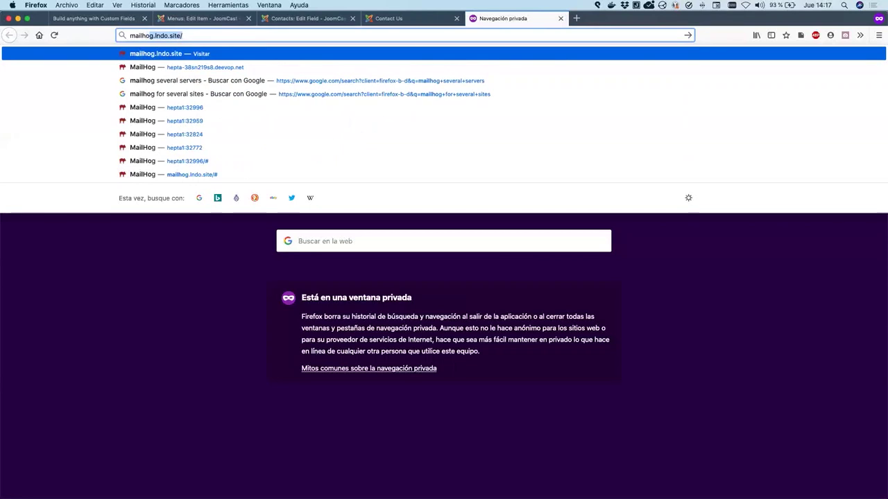
key("Return")
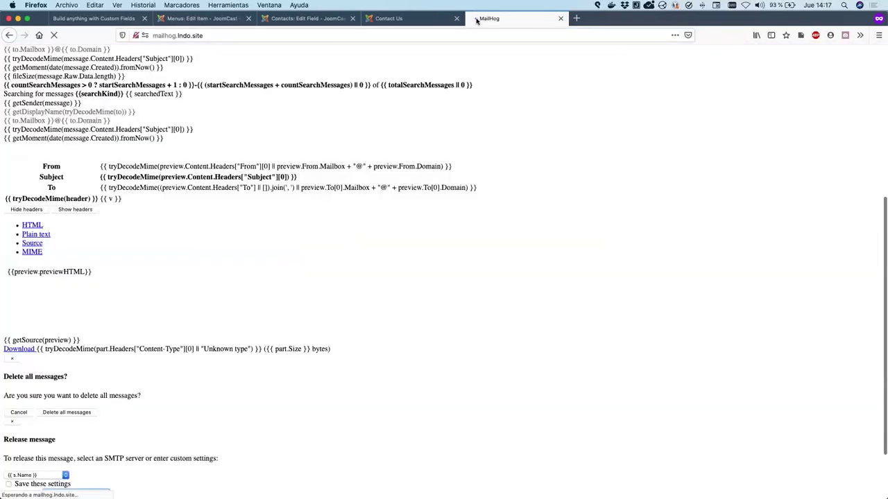
left_click(264, 99)
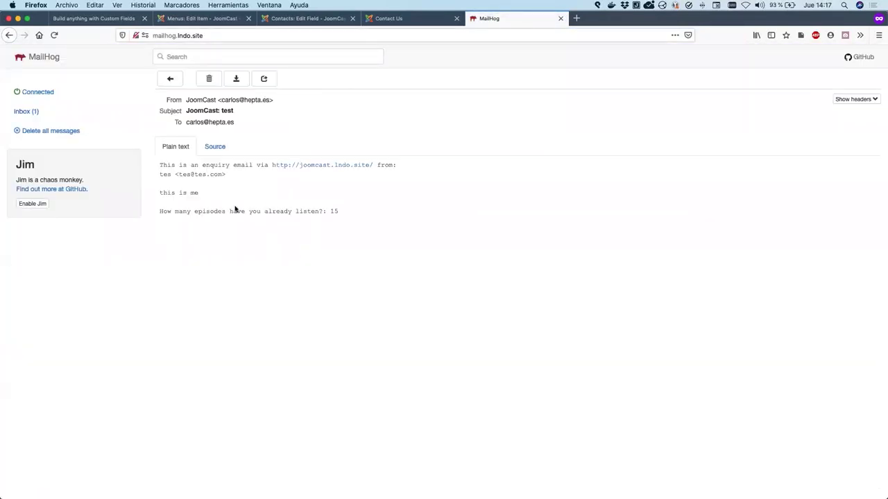
Check the email body for the message 'this is me' and the sender line, then return to Contact Us.
left_click_drag(160, 192, 202, 194)
left_click_drag(160, 174, 274, 223)
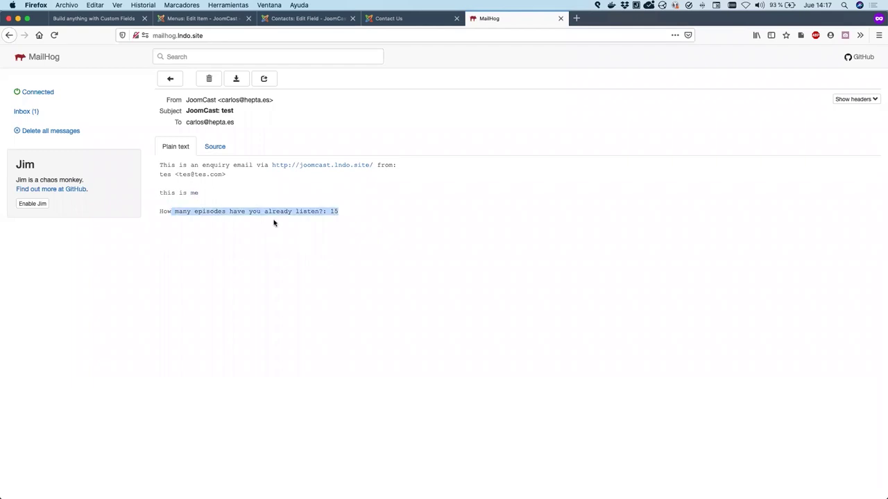
left_click(351, 211)
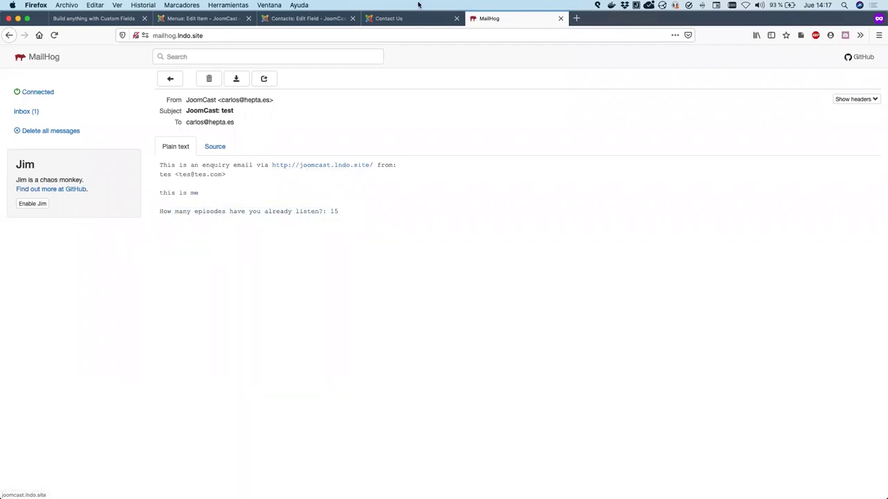
left_click(409, 19)
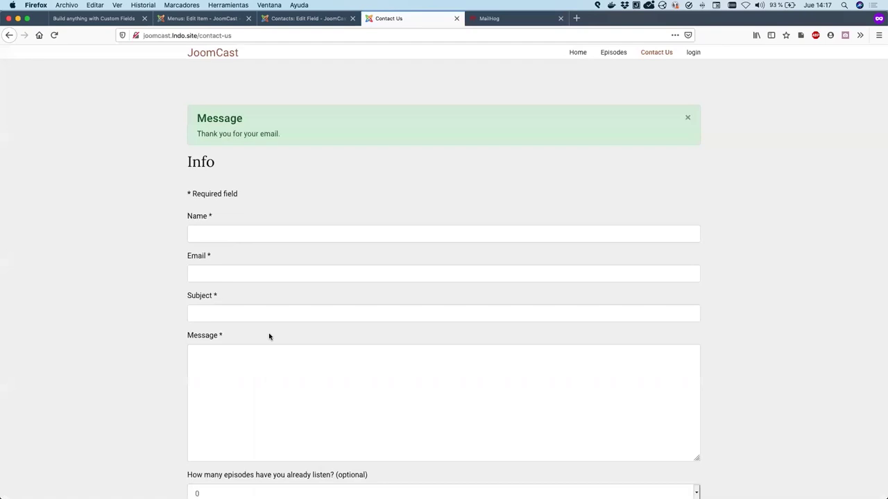
Check the Contact Us episodes dropdown, leaving it at 0.
scroll(269, 336, "down", 3)
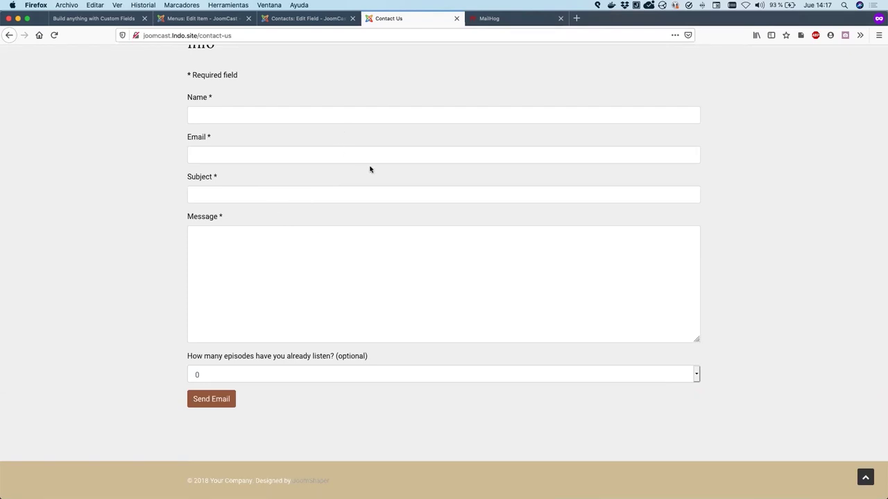
left_click(255, 375)
left_click(254, 373)
Close the episodes field editor, glance at the contact fields list, and go back to the slides.
left_click(310, 19)
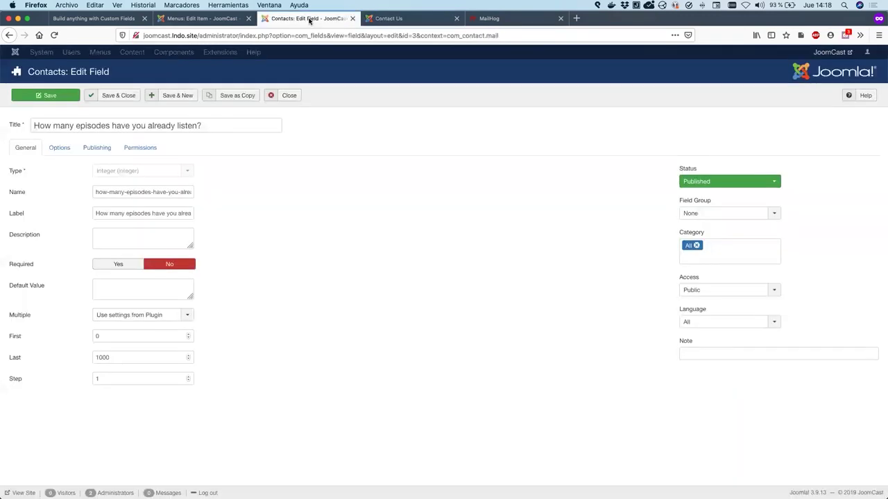
left_click(283, 94)
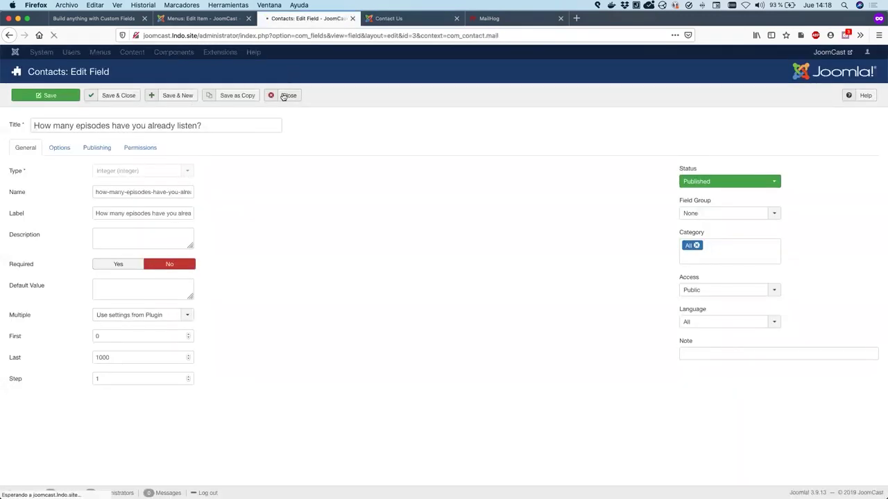
left_click(403, 20)
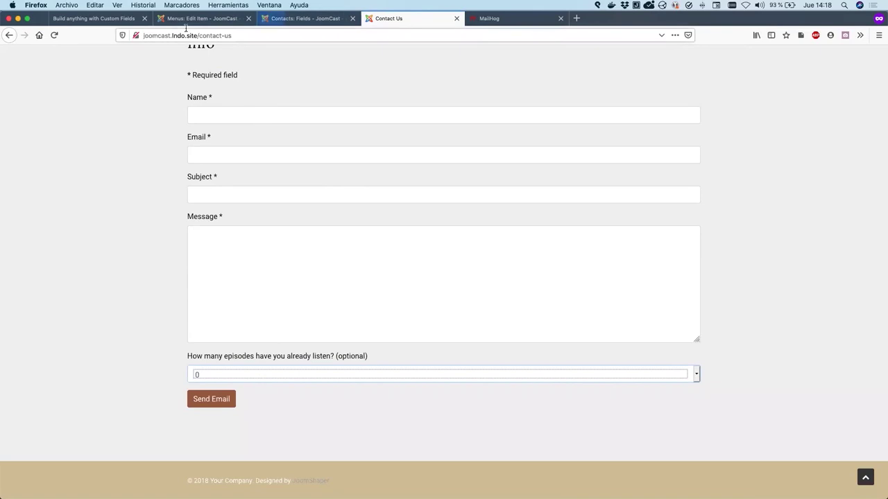
left_click(287, 21)
left_click(392, 20)
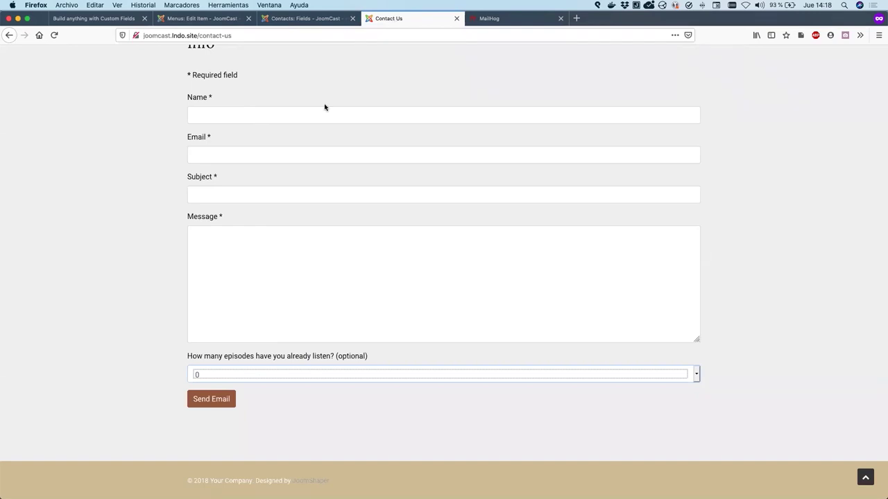
left_click(109, 17)
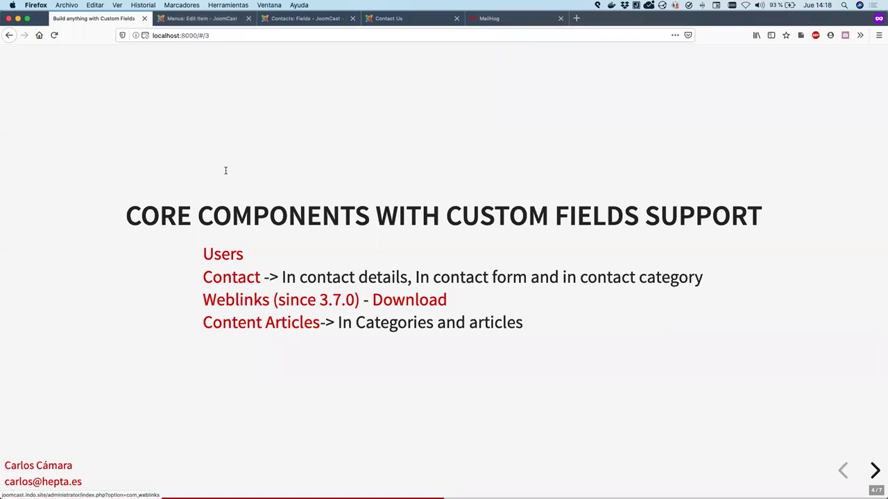
Return from the slides to the Contact Us menu item's Menus: Edit Item tab.
left_click(188, 19)
left_click(104, 19)
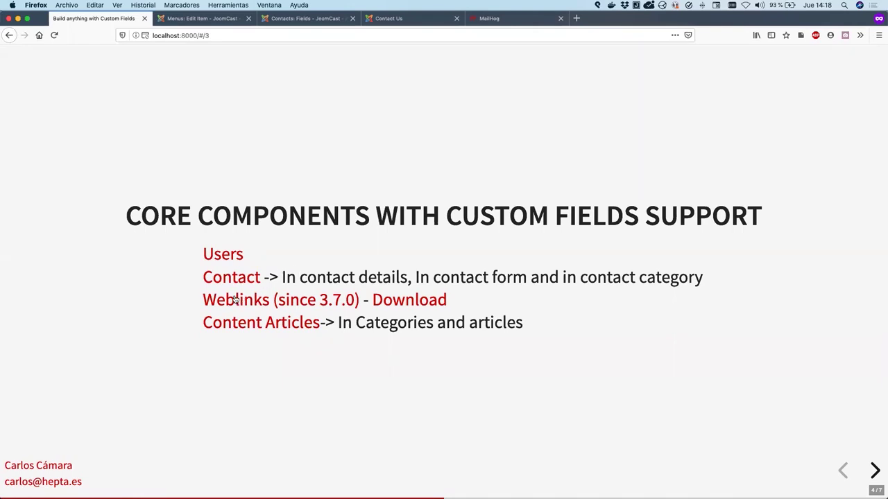
left_click(209, 19)
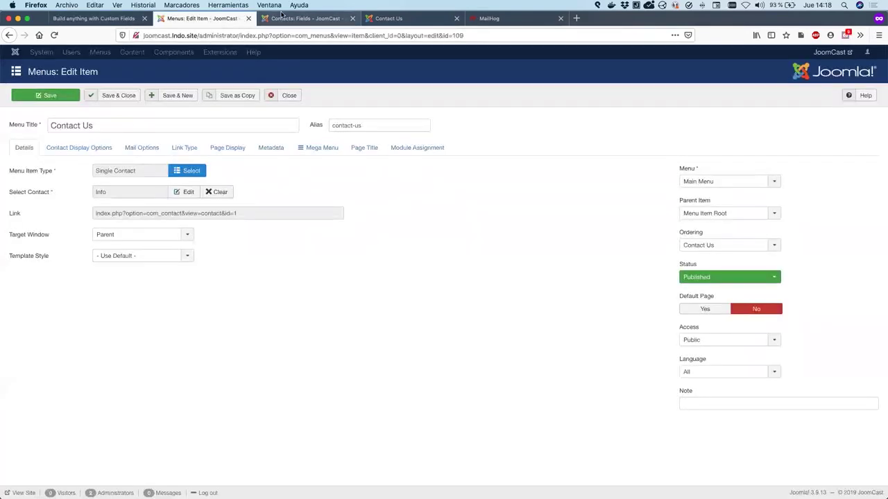
Open the slide's Download link in a new tab to view the Weblinks 3.7.0 release, then return.
left_click(292, 18)
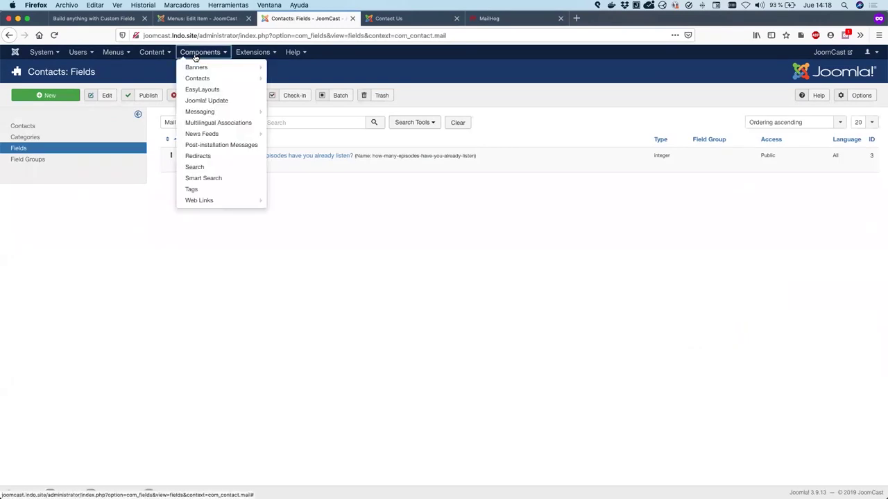
left_click(102, 13)
right_click(396, 306)
left_click(396, 305)
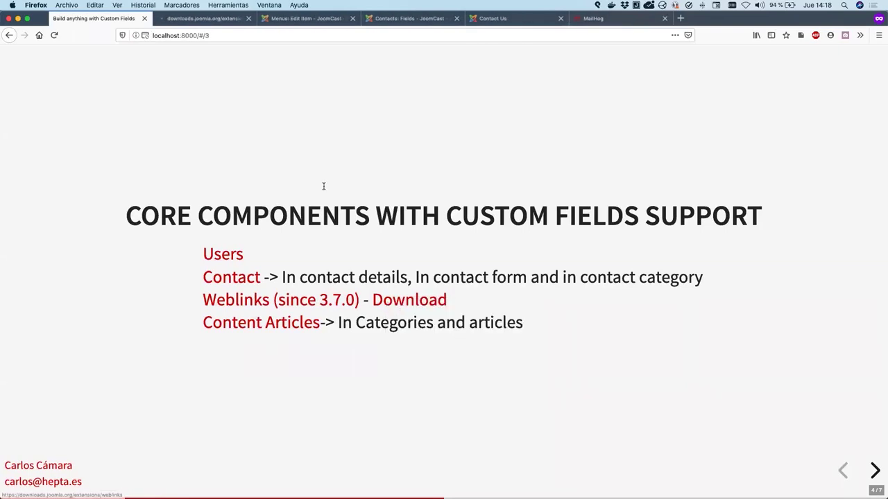
left_click(200, 18)
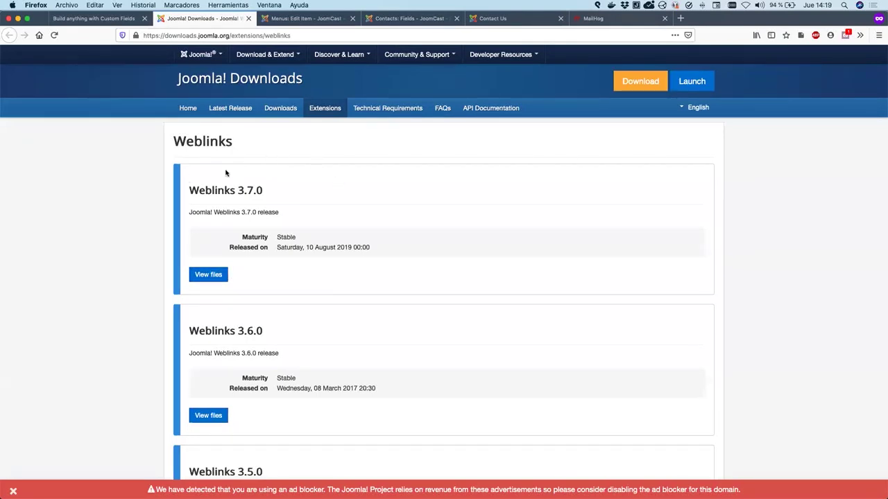
left_click_drag(242, 189, 266, 193)
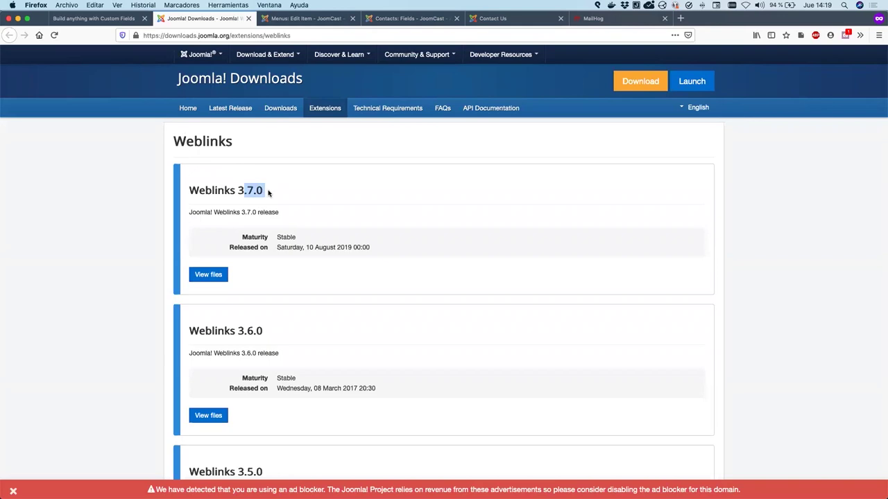
left_click(329, 19)
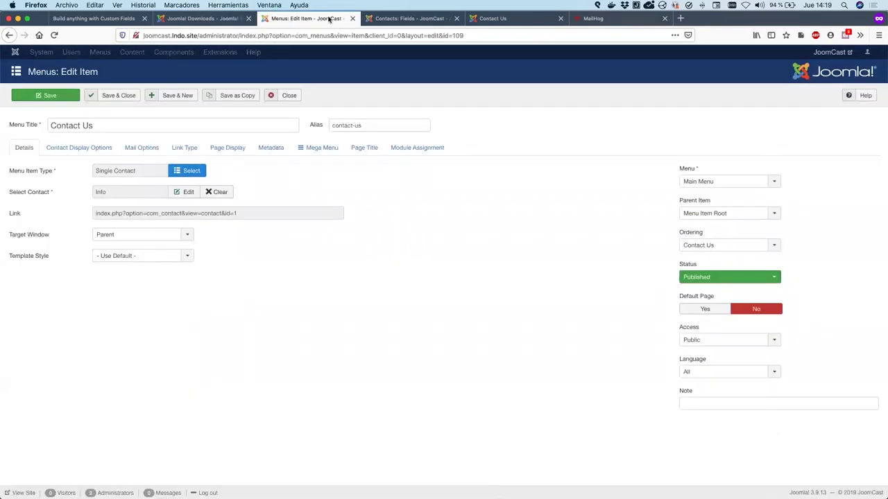
Open the Web Links component's Fields list and start a blank new field.
left_click(405, 18)
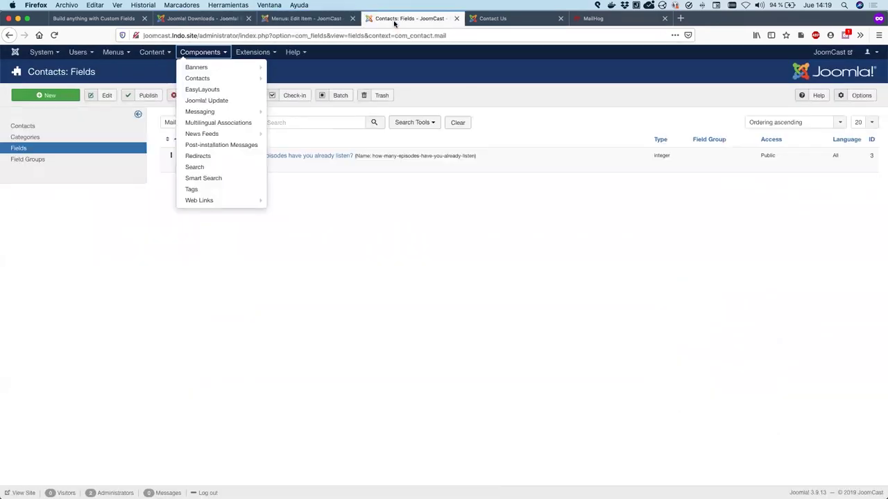
left_click(206, 200)
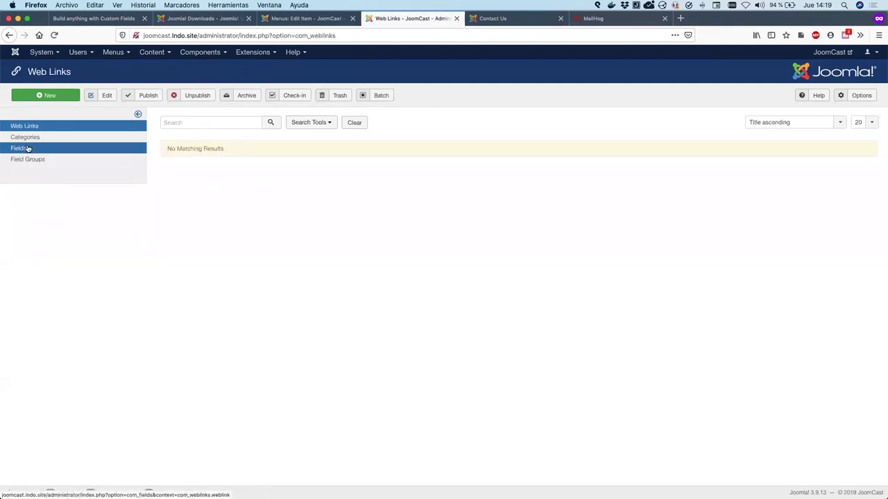
left_click(62, 155)
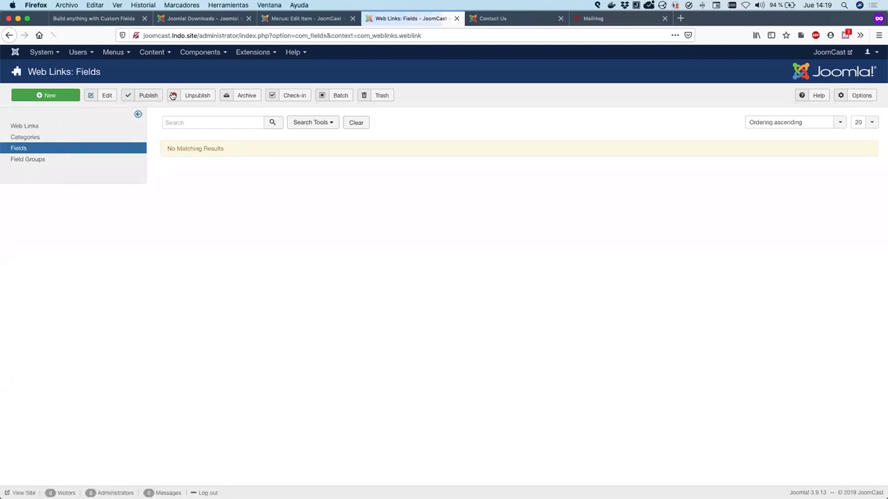
left_click(45, 96)
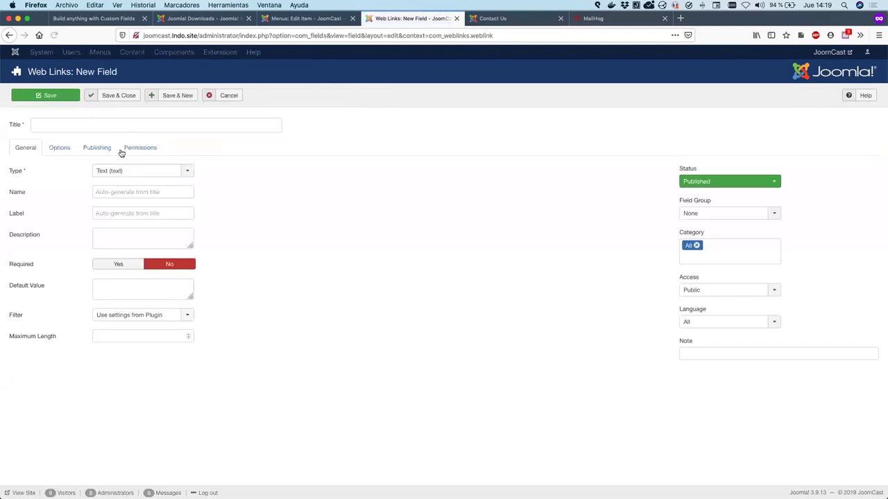
Title the new Web Links field 'Image' and pick Media as its field type.
left_click(109, 128)
type("Image")
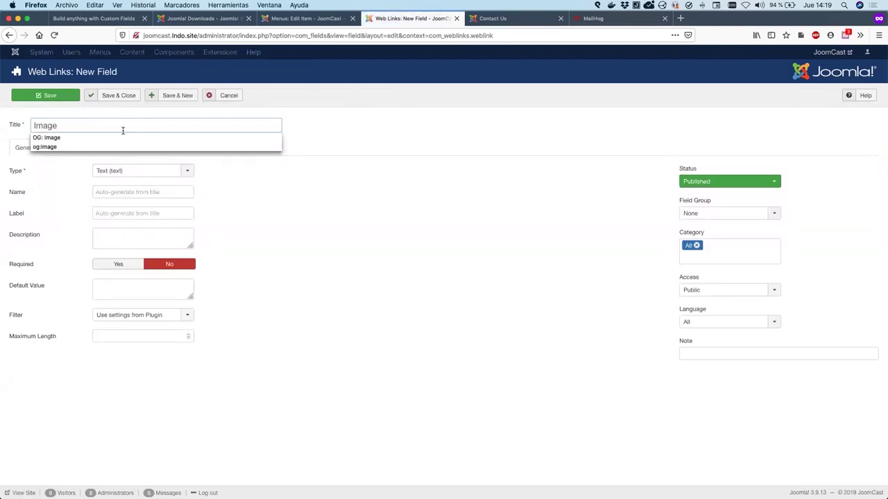
left_click(222, 179)
left_click(188, 171)
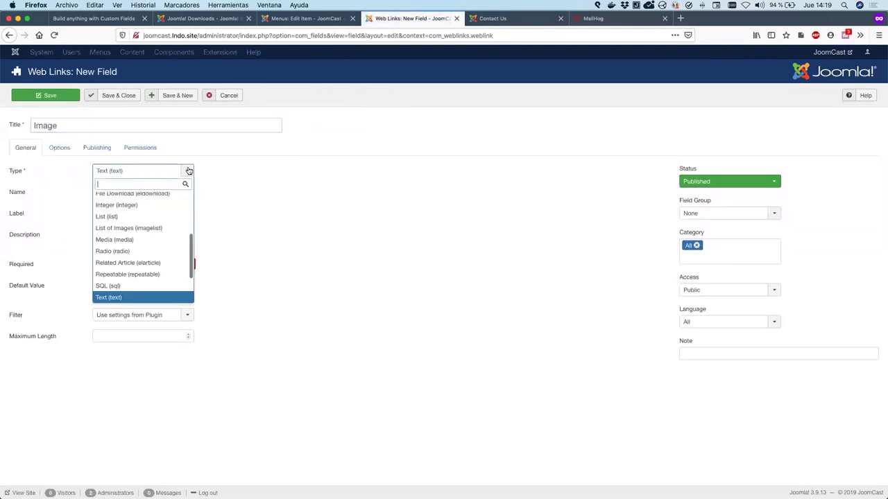
type("medi")
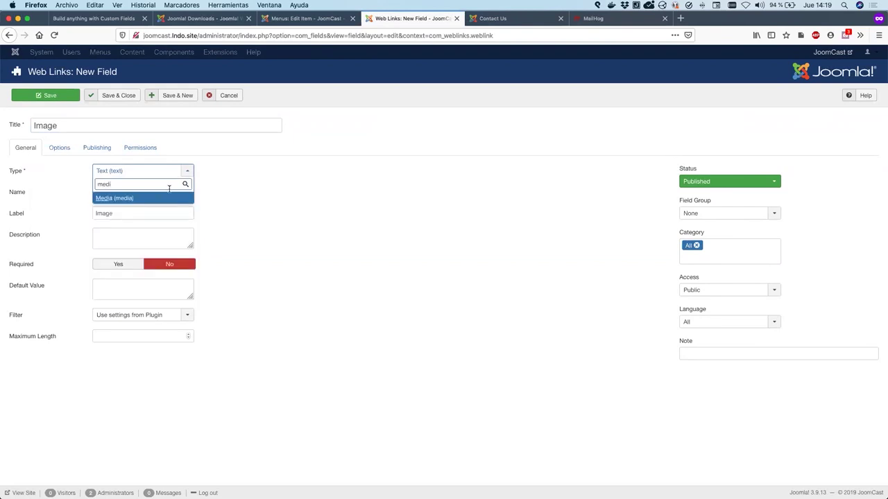
left_click(165, 200)
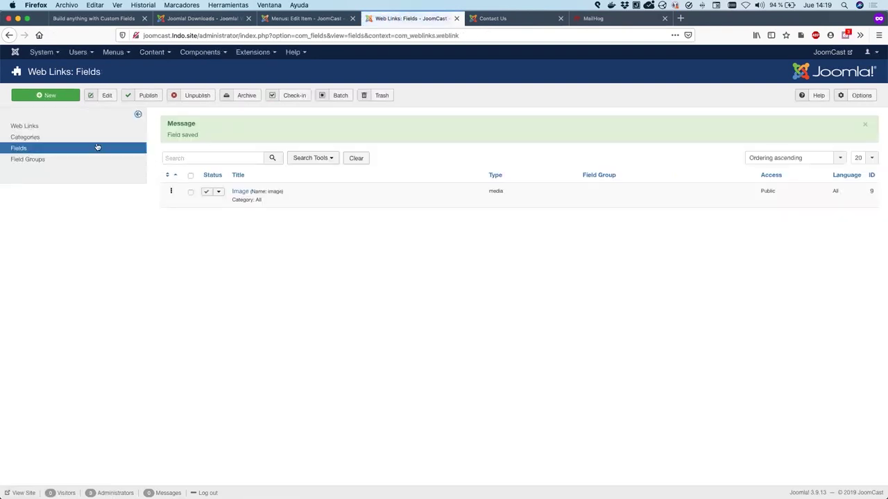
Check that a new web link's form offers the Image media picker, then cancel it and return to the slides.
left_click(66, 127)
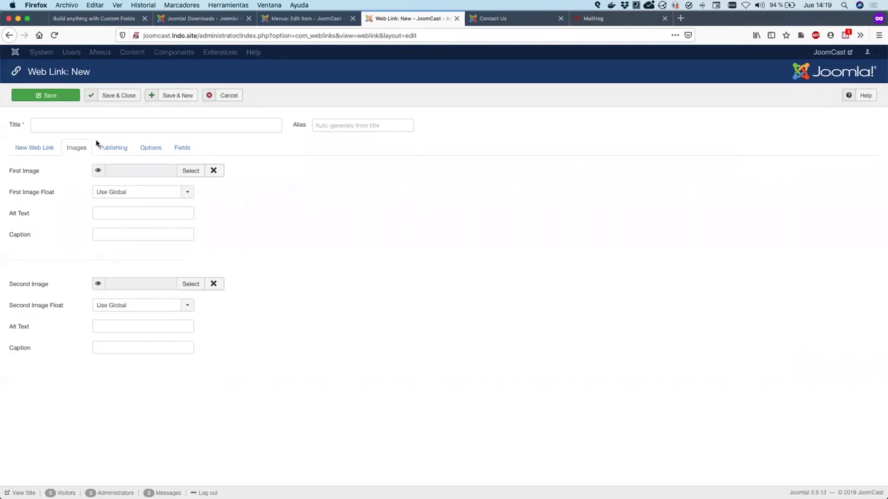
left_click(184, 147)
left_click(190, 169)
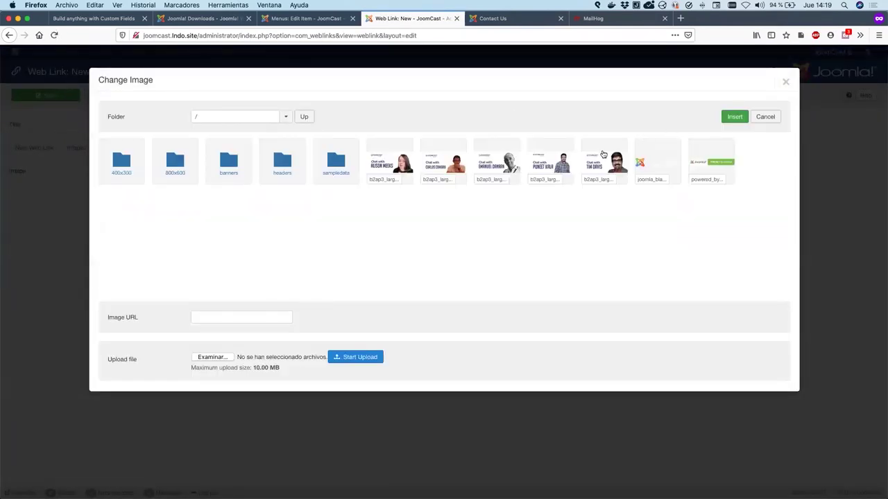
left_click(786, 82)
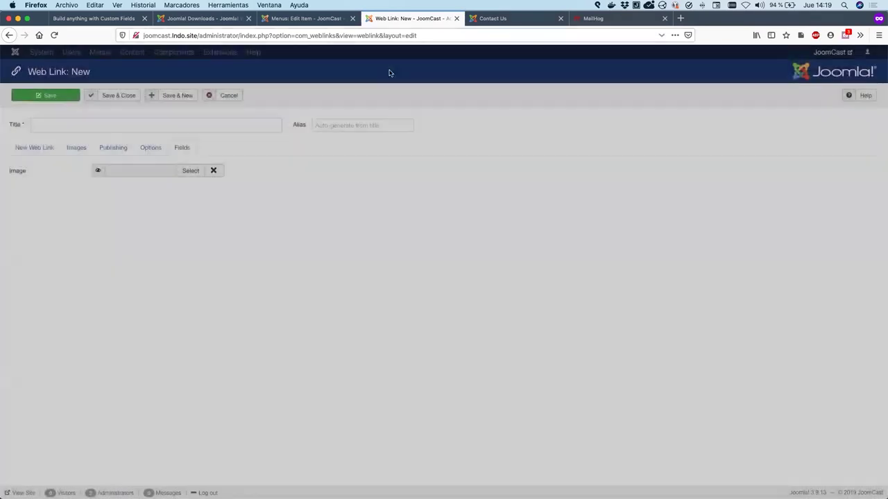
left_click(236, 95)
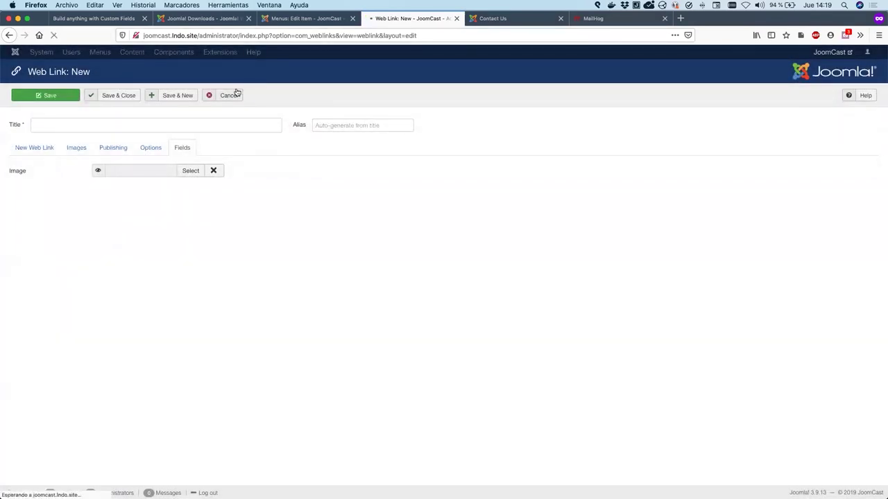
left_click(98, 19)
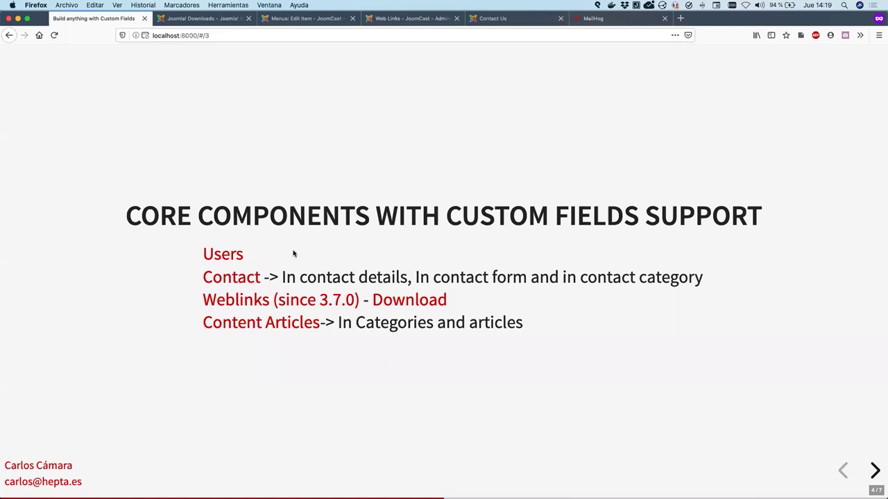
Highlight the Content Articles line on the slide, then close the Joomla Downloads tab.
left_click_drag(192, 332, 201, 324)
left_click(540, 333)
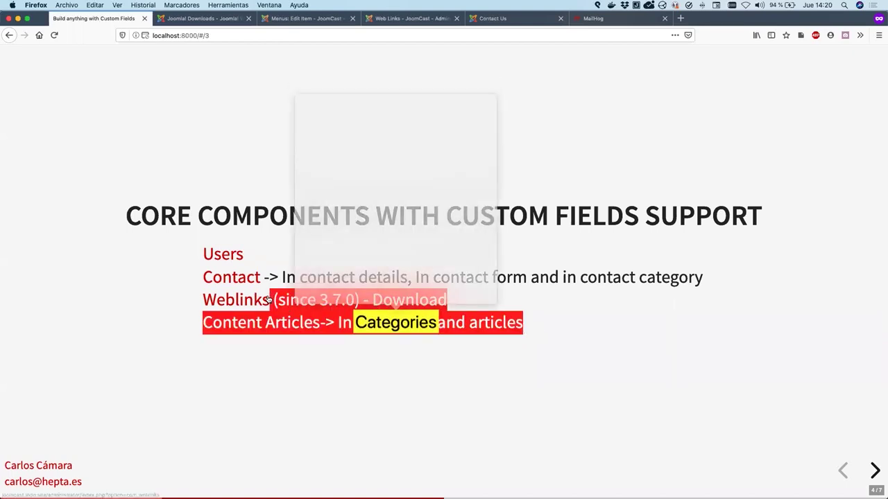
left_click(179, 319)
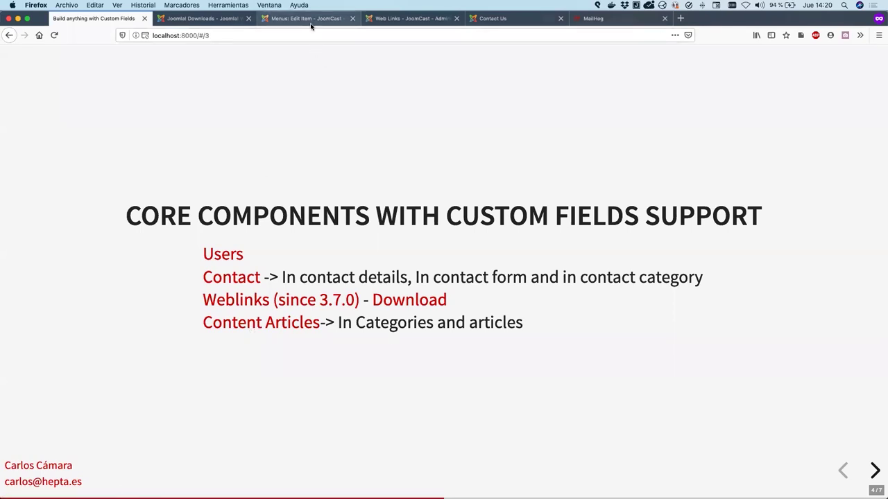
left_click(201, 19)
left_click(248, 19)
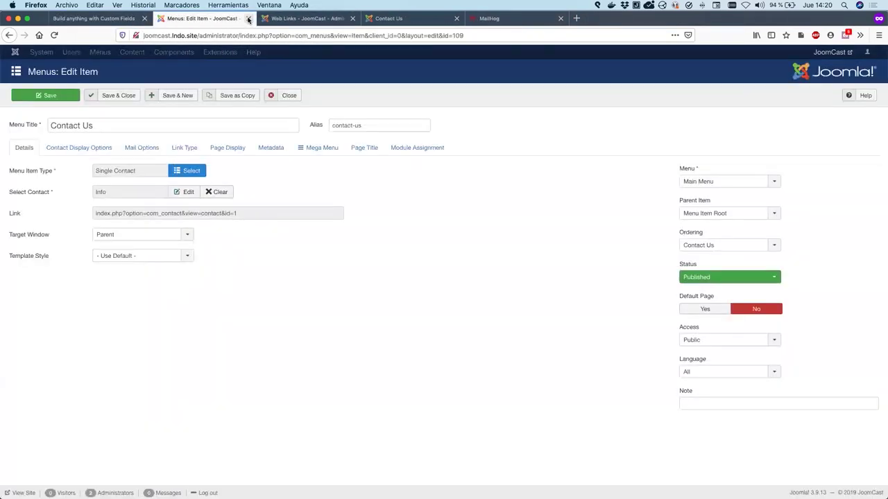
Close the Contact Us menu item, review the Article and Category custom fields, then view the Web Links list.
left_click(290, 97)
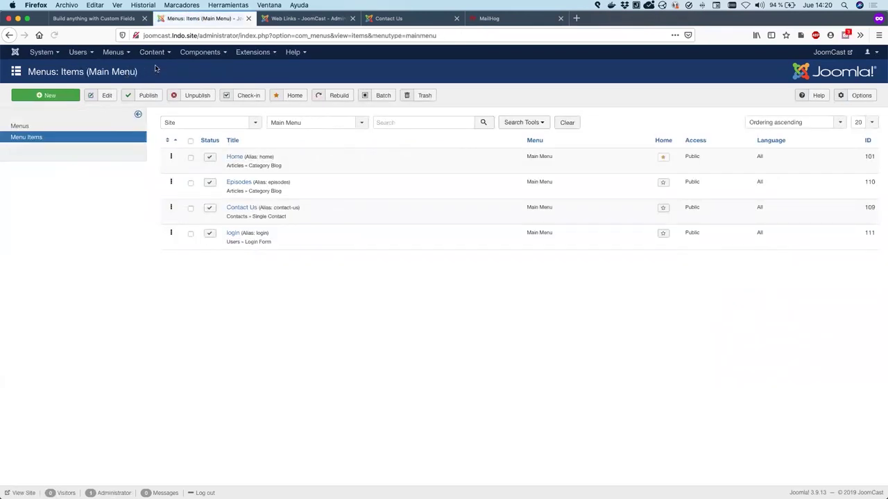
mouse_move(158, 52)
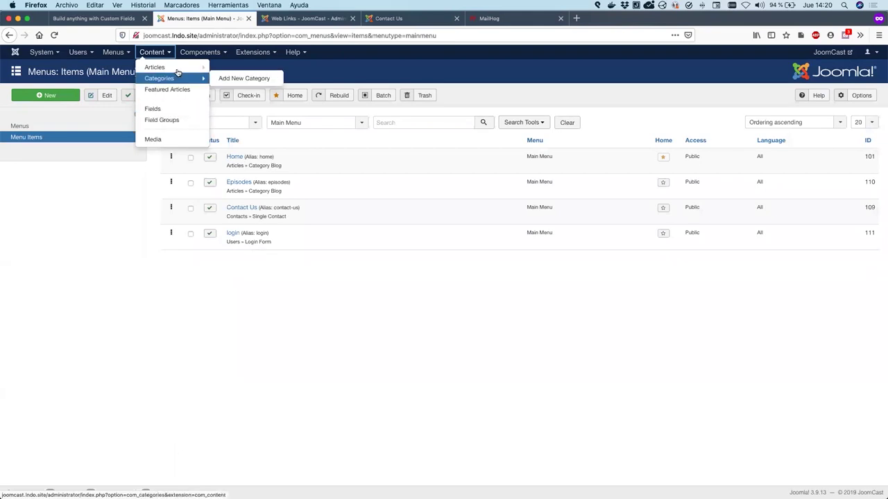
left_click(175, 109)
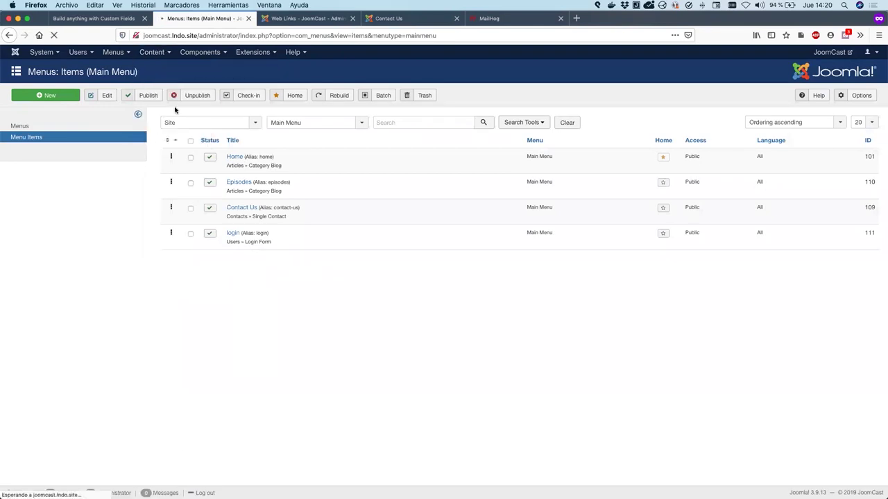
left_click(189, 124)
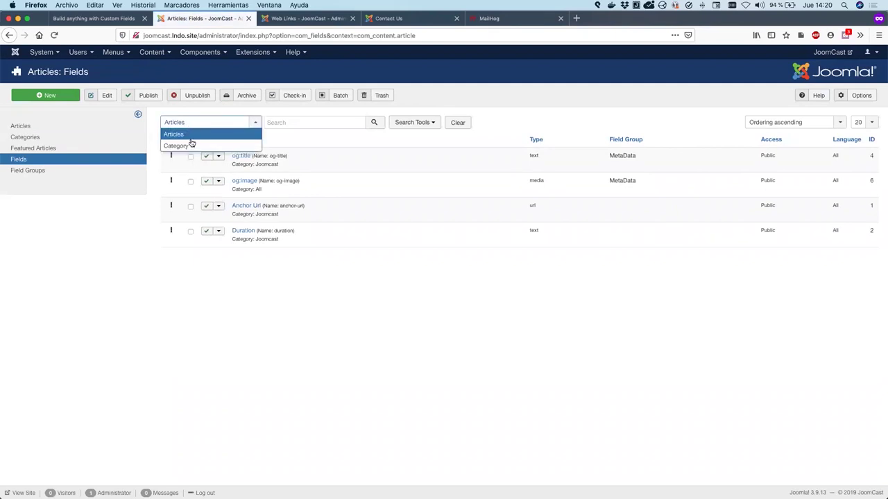
left_click(191, 146)
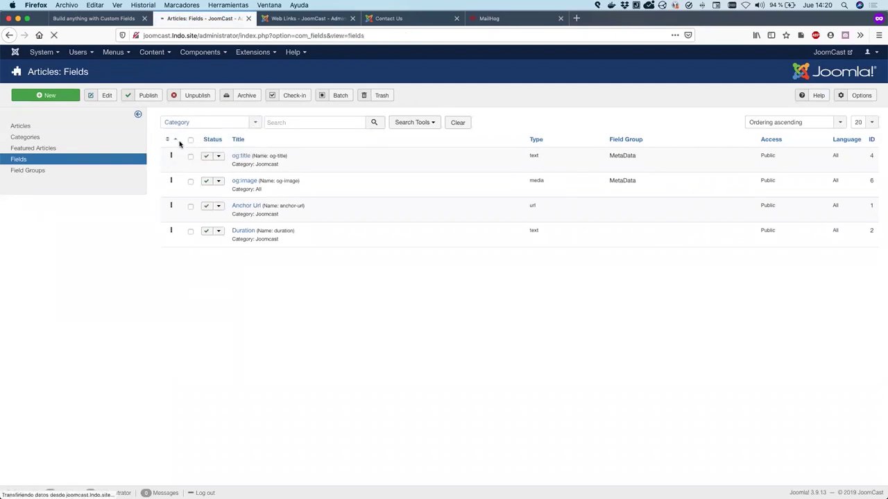
left_click(204, 123)
left_click(199, 132)
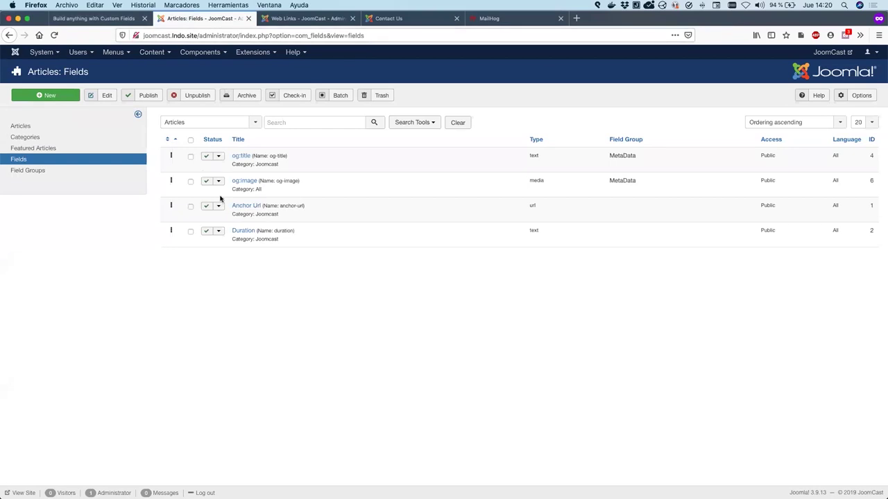
left_click(311, 19)
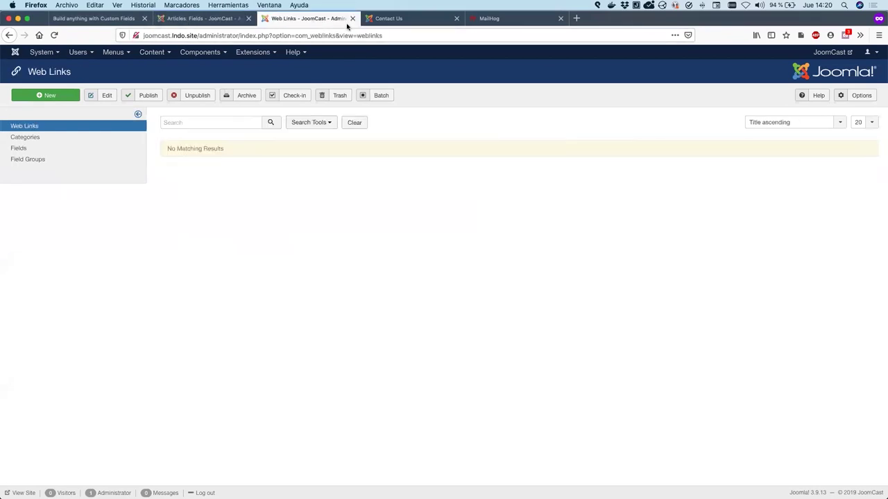
Advance the deck to slide 5 of 7, 'Build a Podcast Site in Joomla'.
left_click(407, 22)
left_click(100, 20)
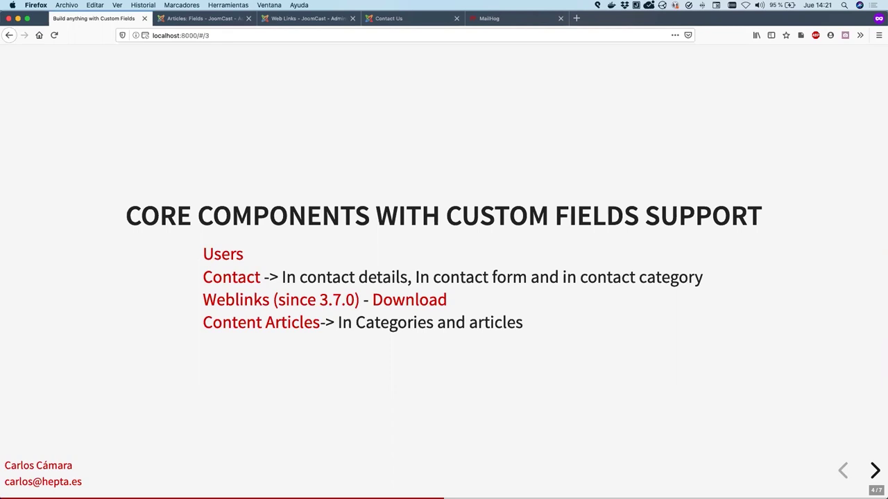
key("Right")
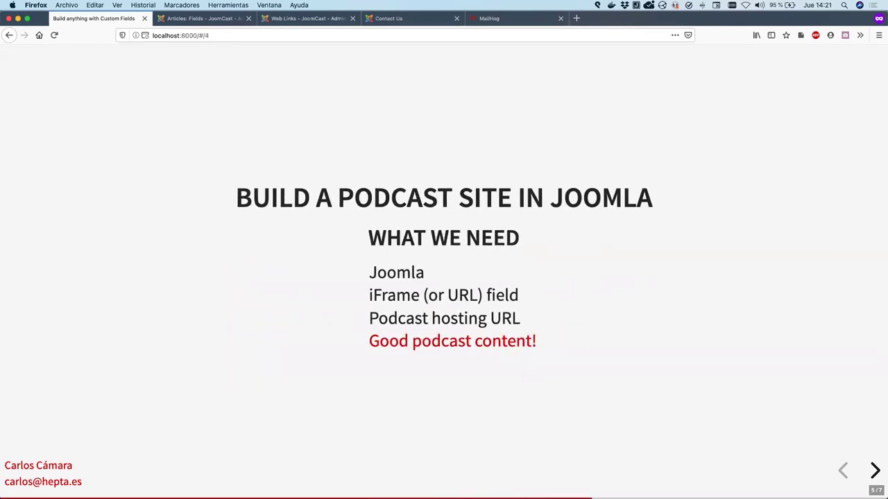
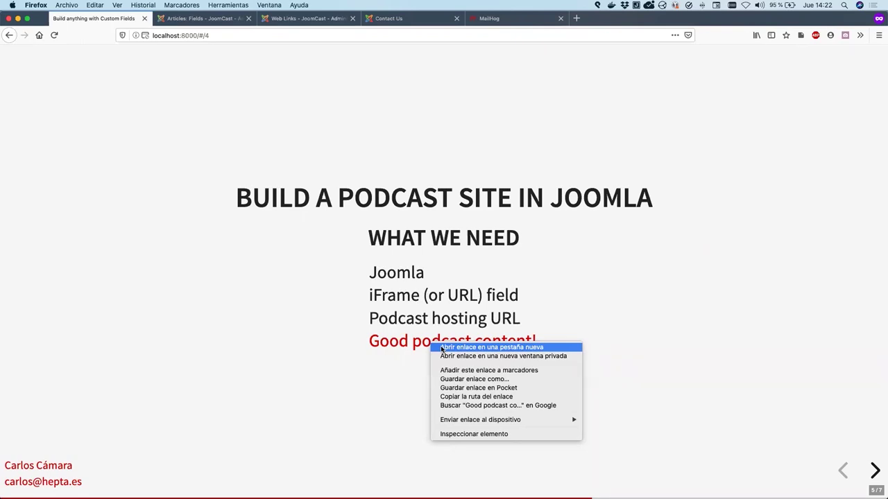
Open the 'Good podcast content!' JoomCast page in a new tab and browse its episode posts.
left_click(442, 347)
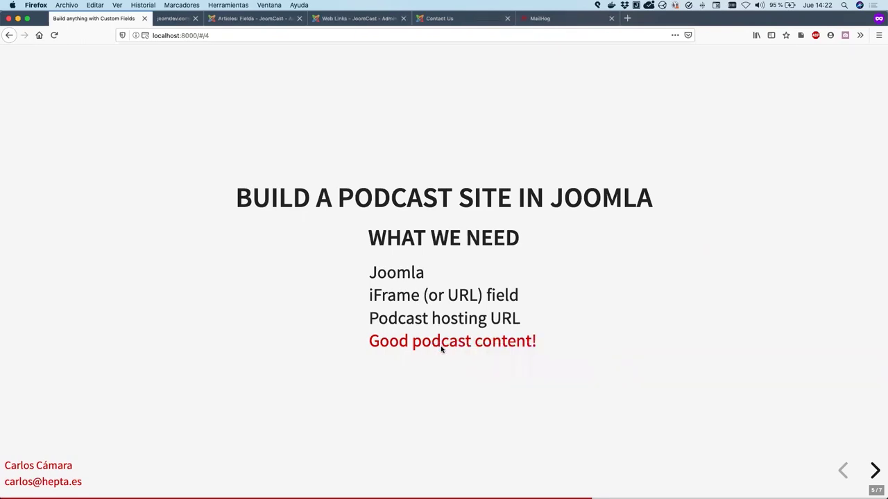
left_click(195, 18)
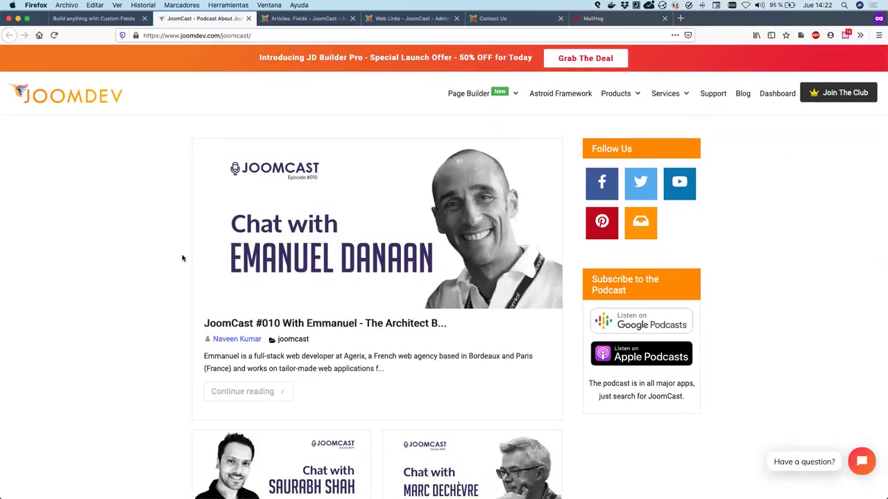
scroll(182, 258, "down", 5)
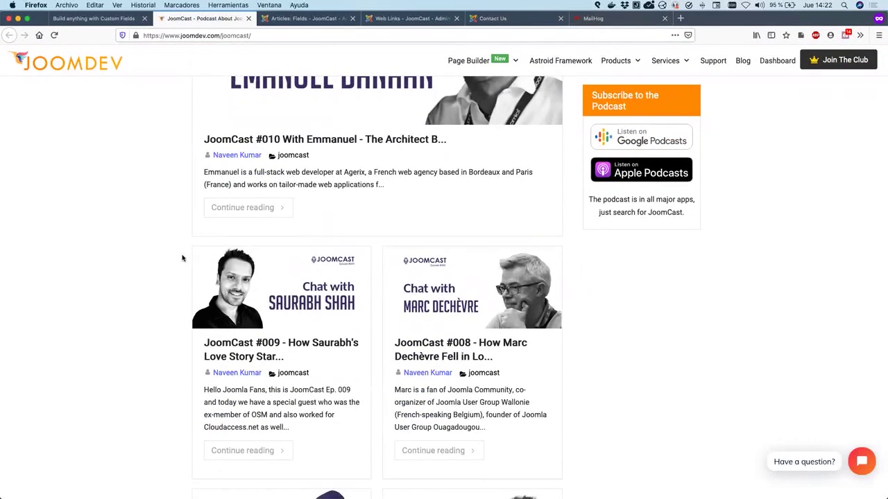
scroll(142, 169, "down", 4)
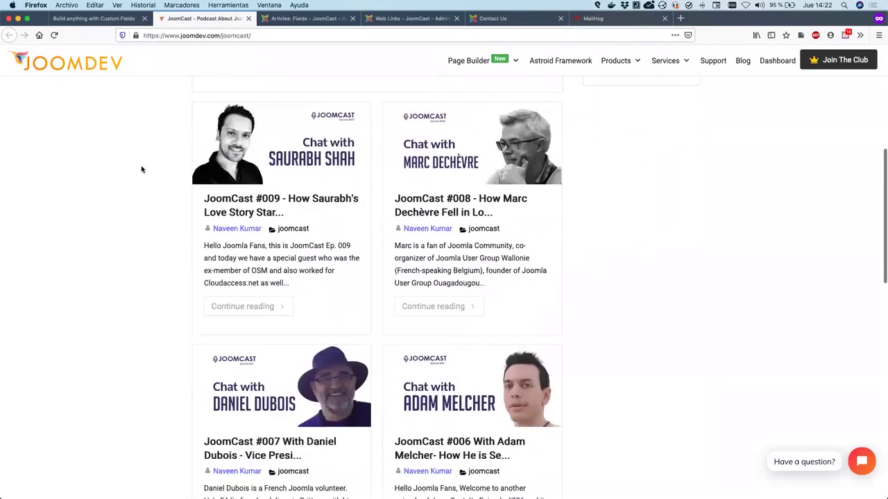
scroll(141, 169, "up", 9)
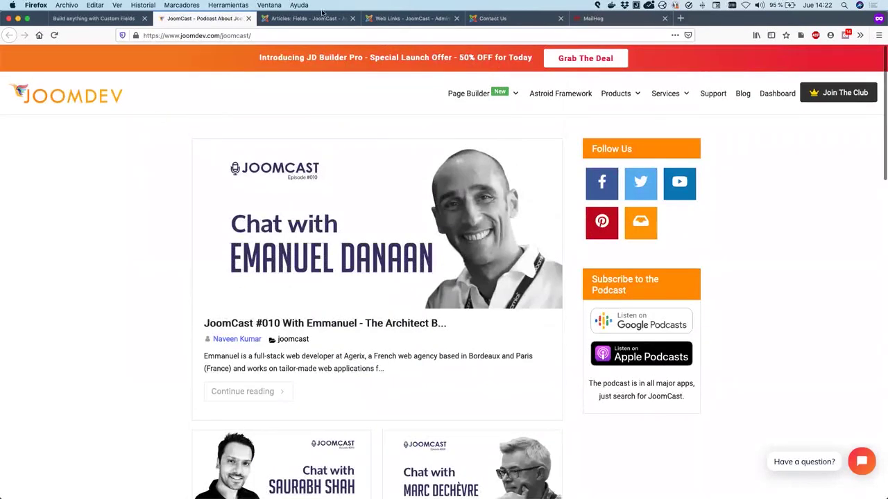
left_click(322, 15)
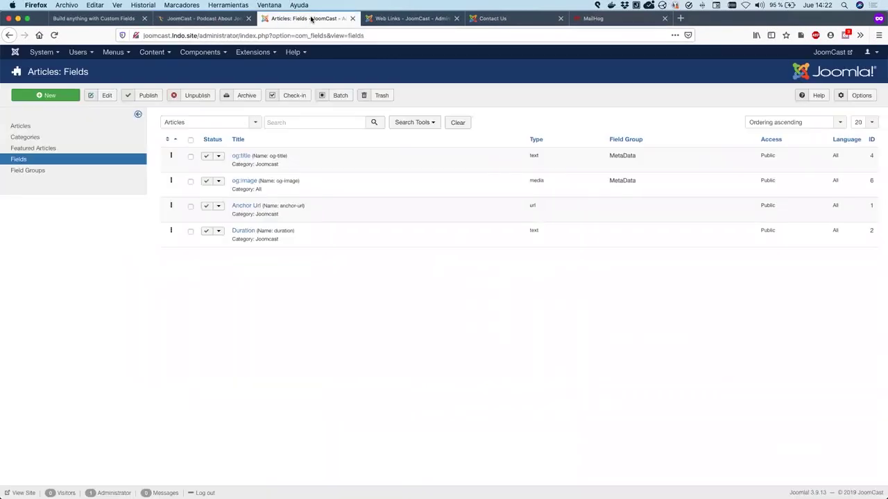
Unpublish all four layouts in the EasyLayouts component.
left_click(199, 52)
left_click(199, 89)
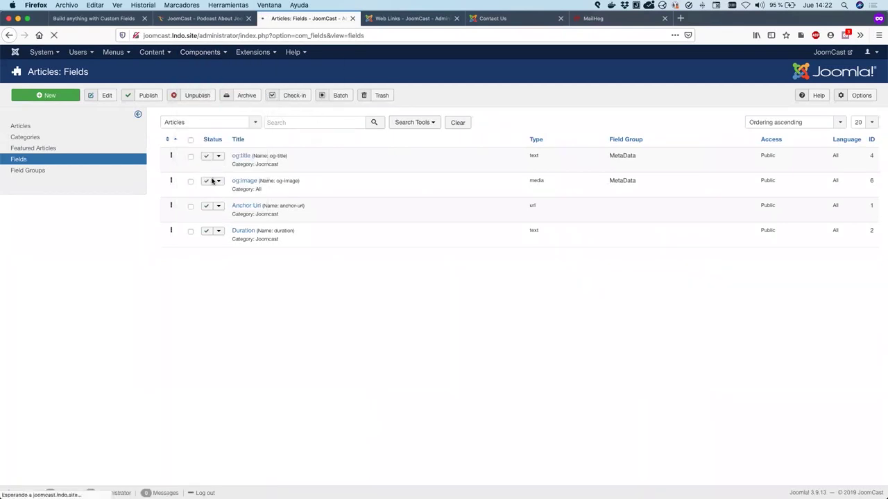
left_click(18, 210)
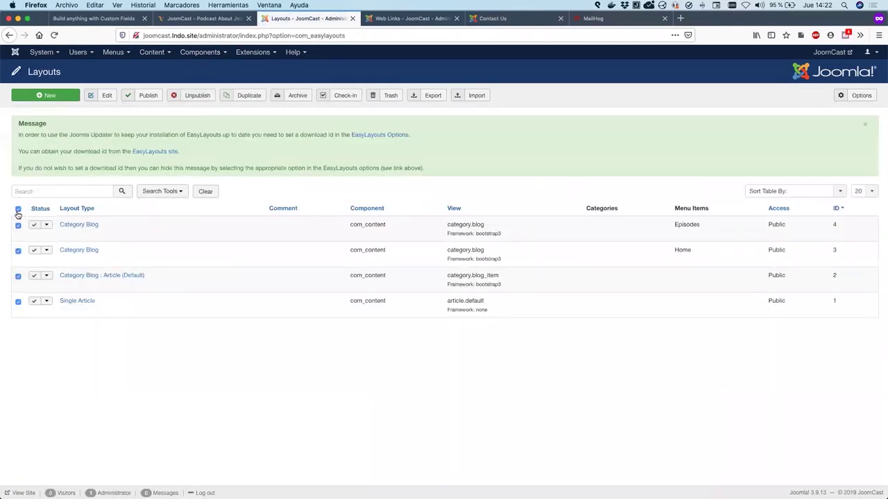
left_click(197, 95)
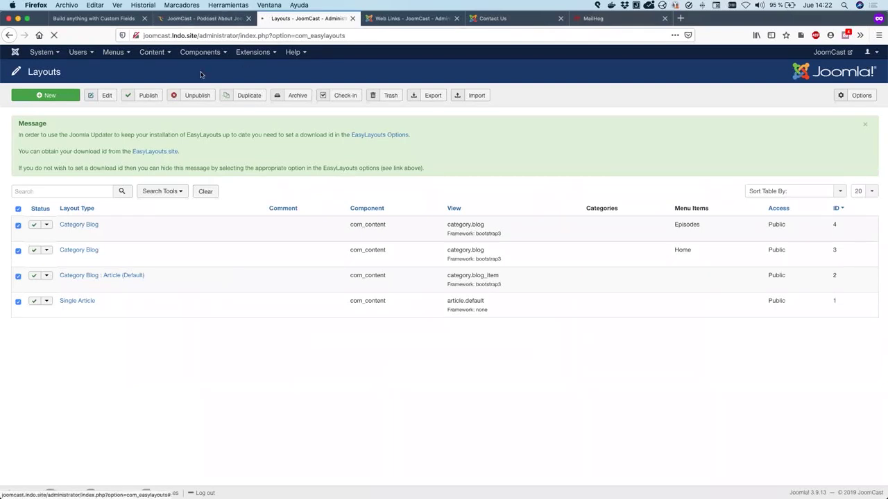
Go to the Site Templates: Styles list via Extensions > Templates > Styles.
left_click(200, 52)
mouse_move(199, 68)
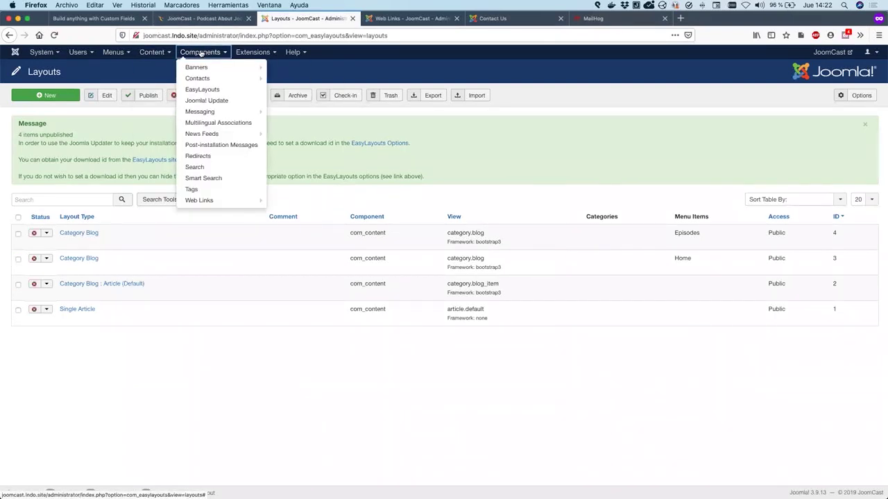
mouse_move(240, 55)
left_click(253, 109)
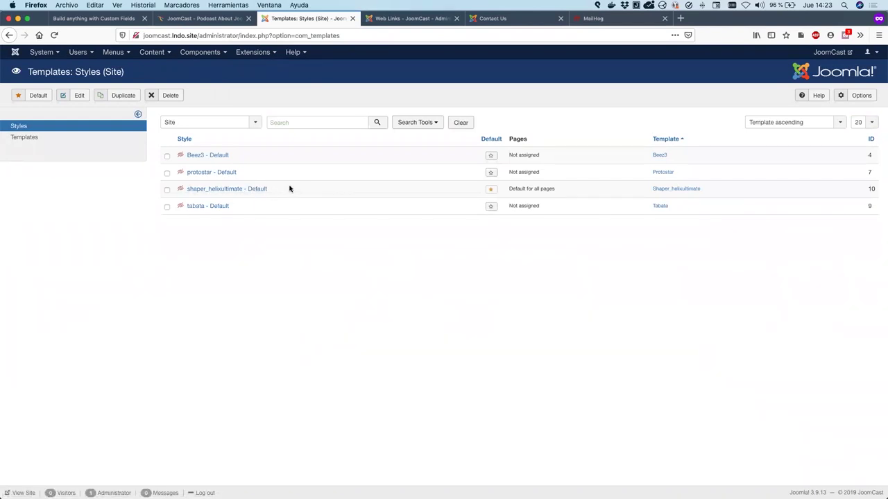
Open the shaper_helixultimate - Default style's Template Options with the live JoomCast preview.
left_click(242, 189)
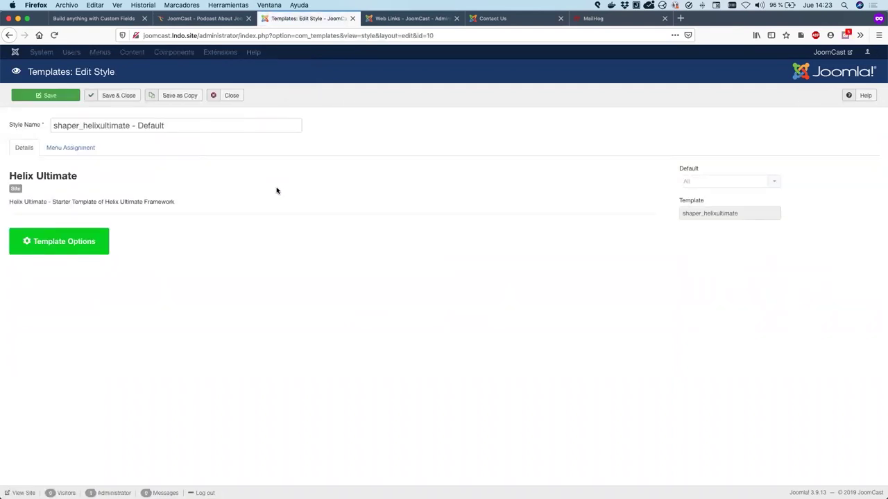
left_click(66, 241)
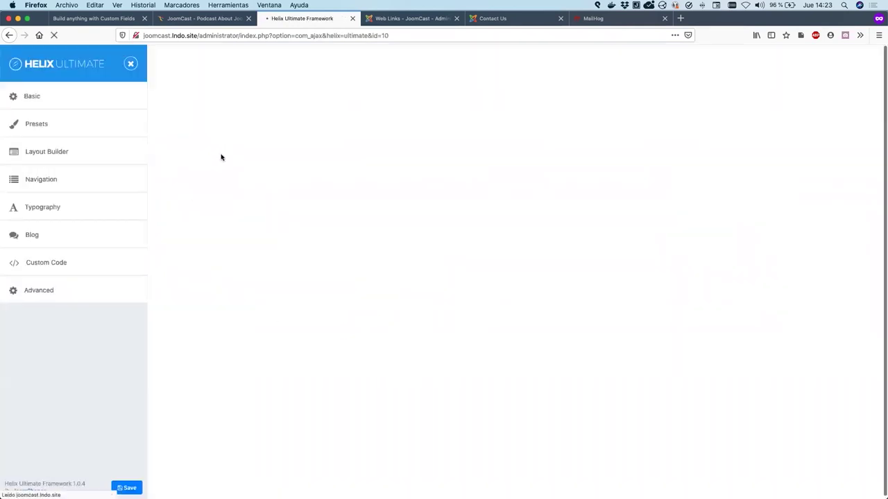
scroll(201, 114, "down", 3)
scroll(184, 100, "up", 3)
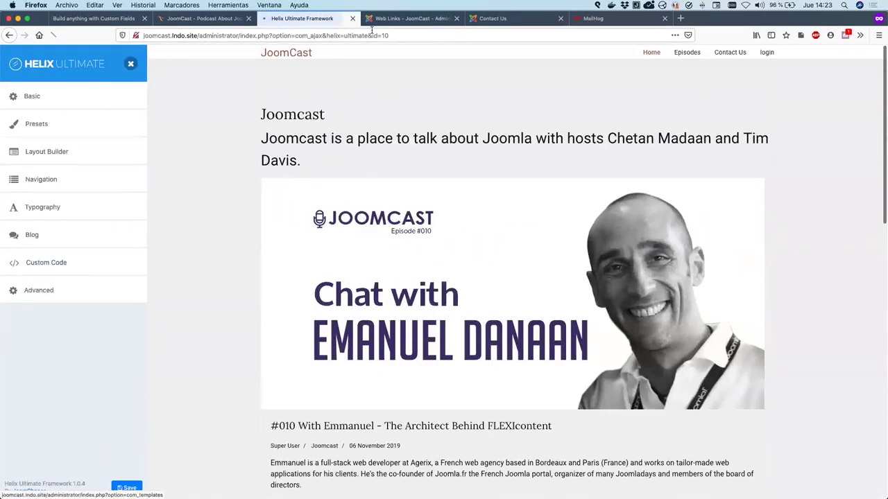
left_click(406, 19)
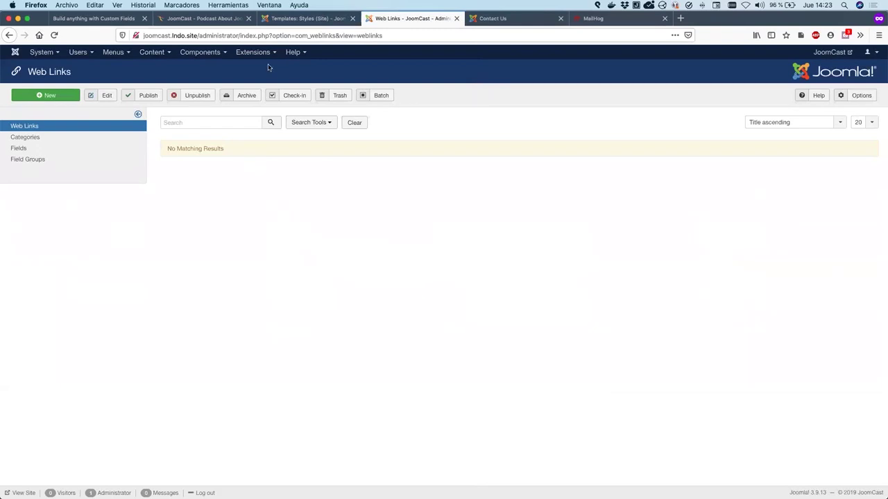
Reload the public Contact Us page and scroll through it.
left_click(505, 20)
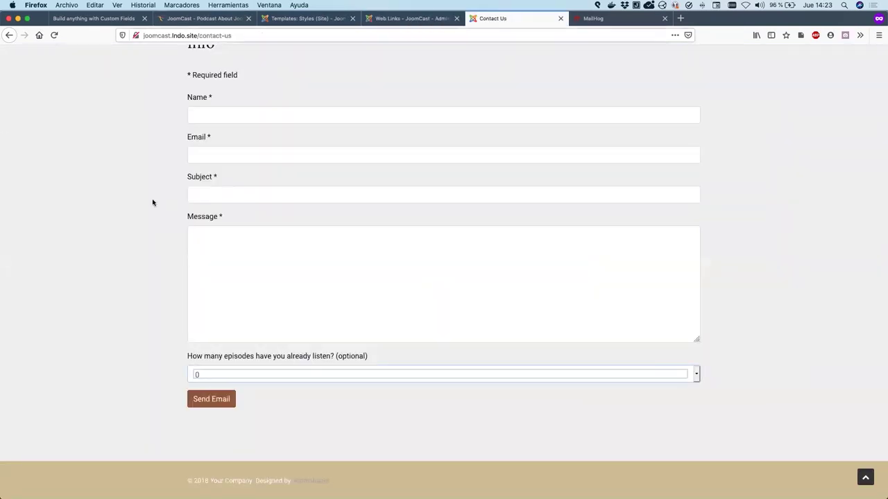
scroll(153, 200, "up", 3)
left_click(54, 35)
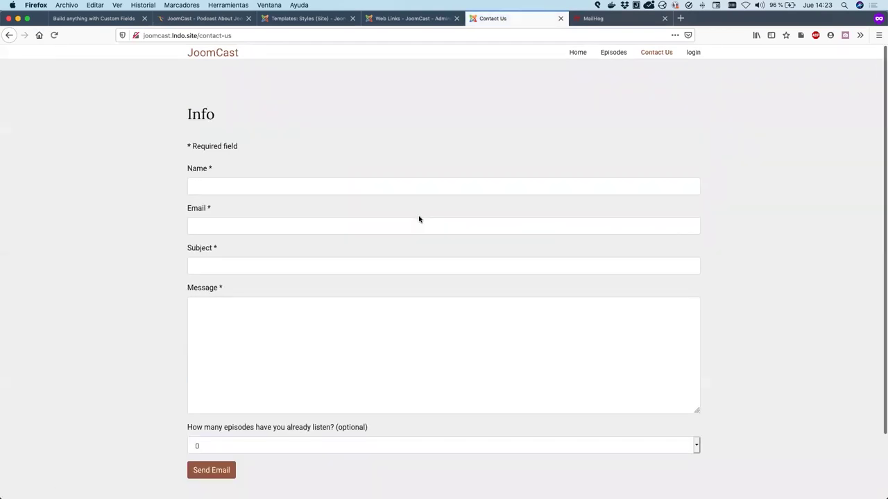
scroll(421, 236, "down", 3)
scroll(422, 256, "up", 3)
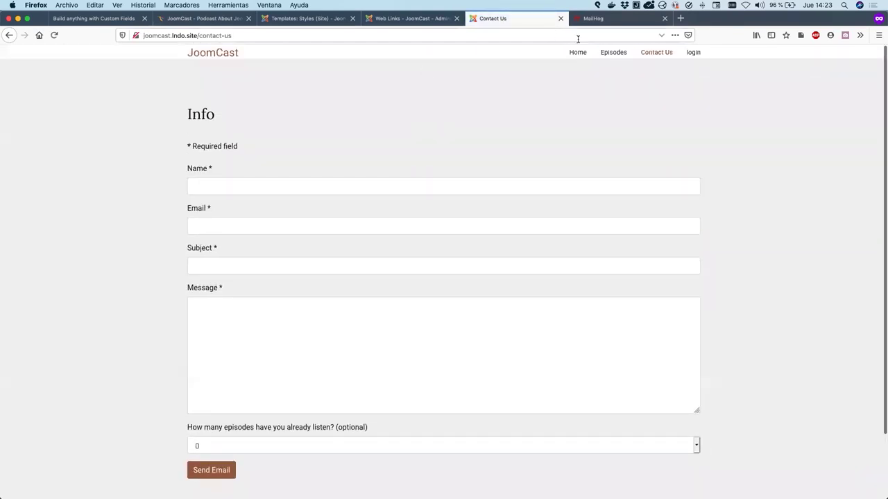
scroll(387, 186, "down", 3)
scroll(310, 257, "up", 3)
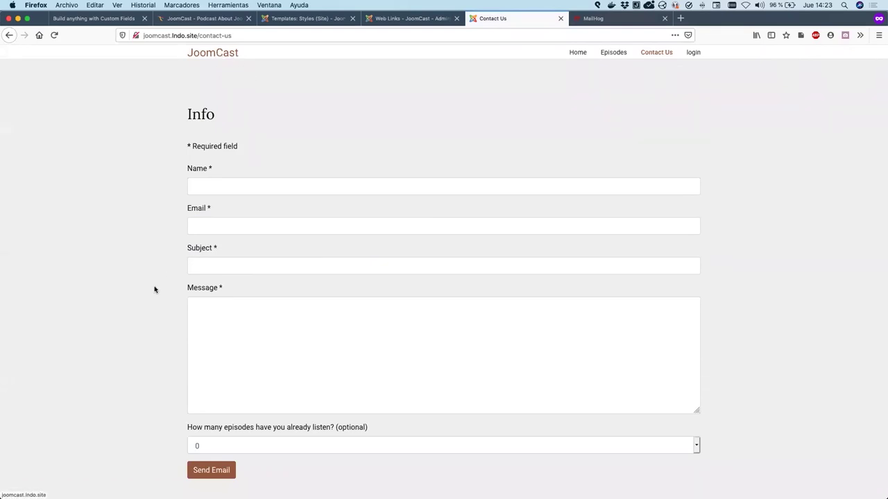
scroll(155, 290, "down", 3)
scroll(272, 355, "up", 3)
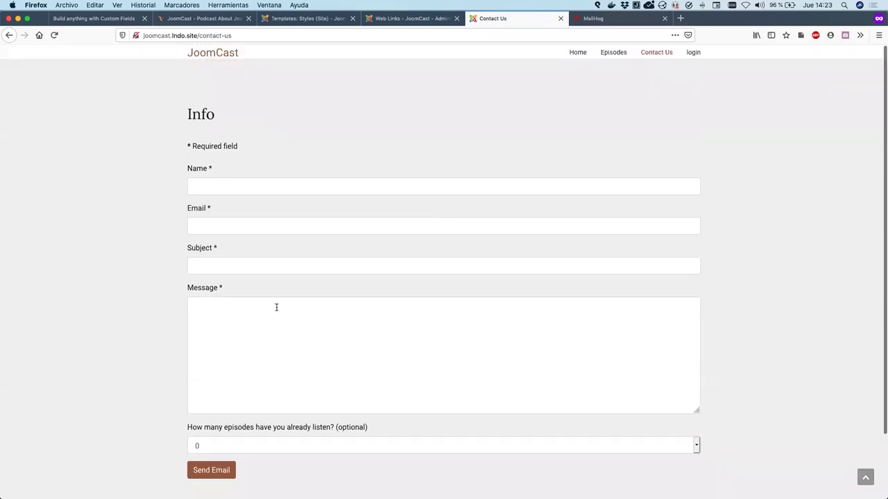
Visit the JoomCast homepage from its logo, then go back to the template styles list.
left_click(224, 59)
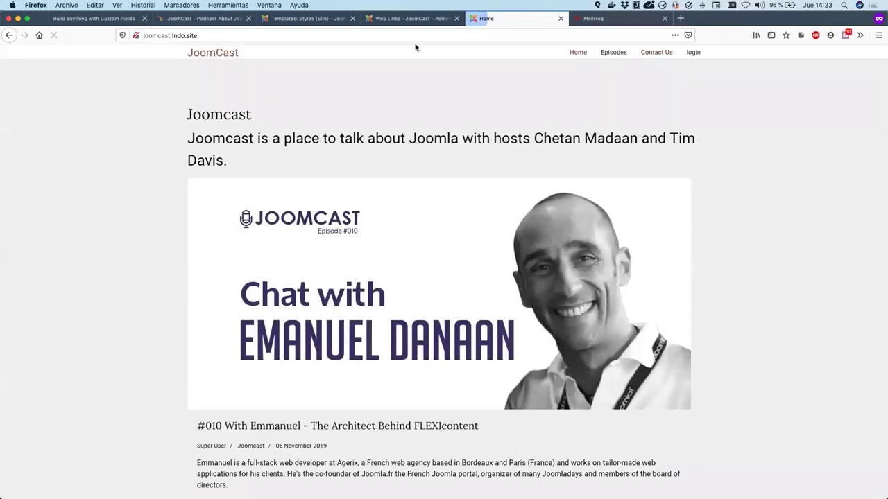
scroll(302, 190, "down", 2)
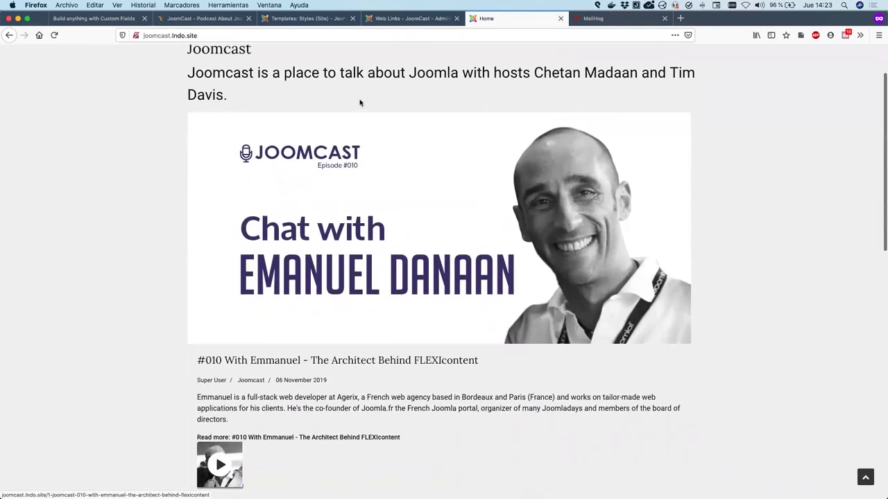
scroll(361, 105, "up", 3)
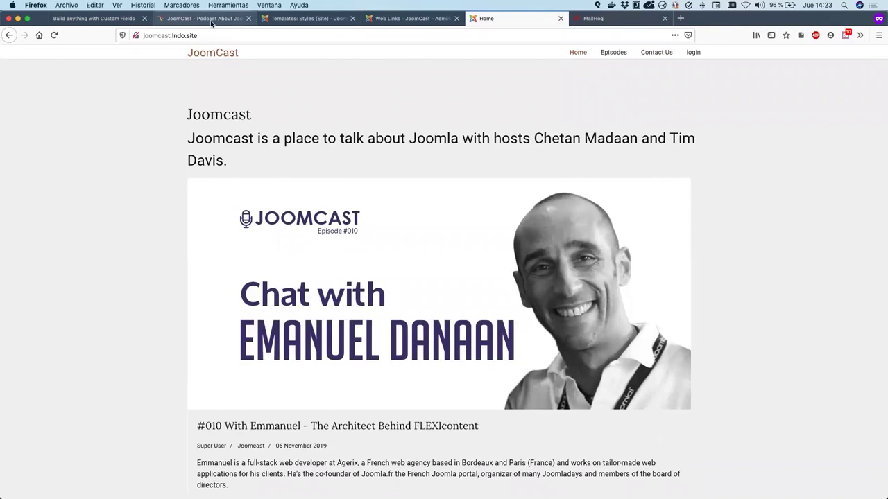
left_click(306, 19)
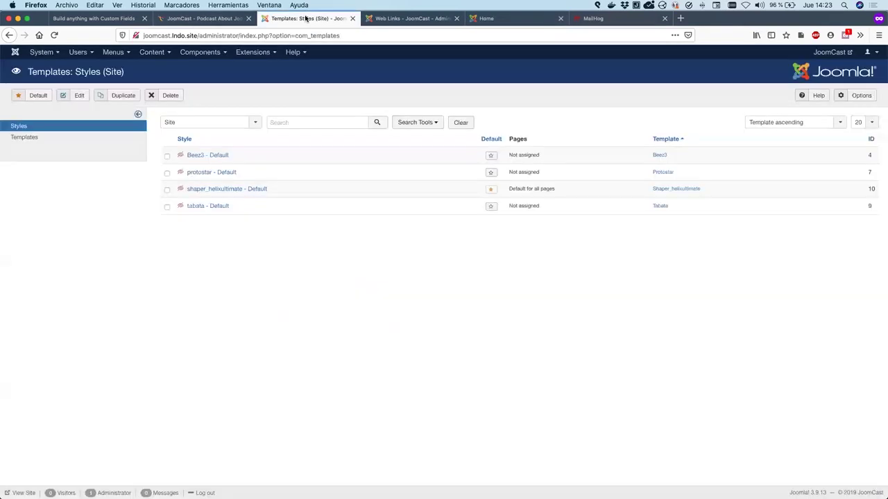
Go to the article custom fields list under Content > Fields.
left_click(151, 52)
left_click(153, 53)
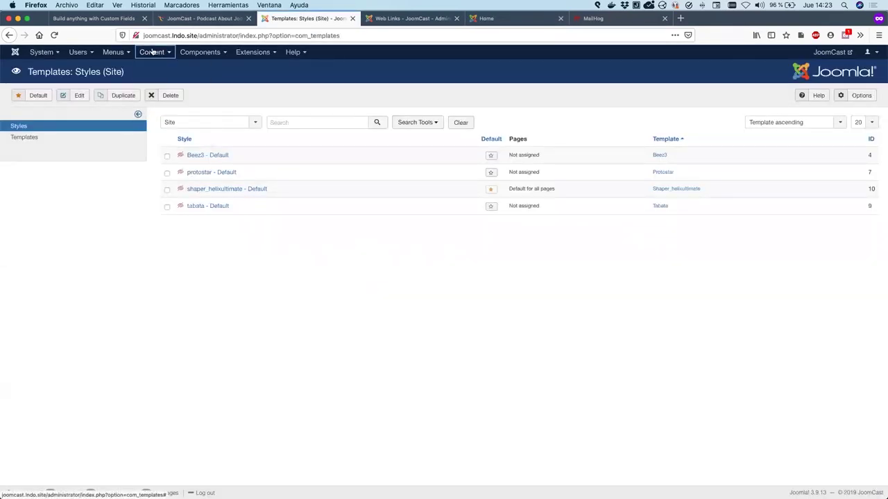
left_click(150, 55)
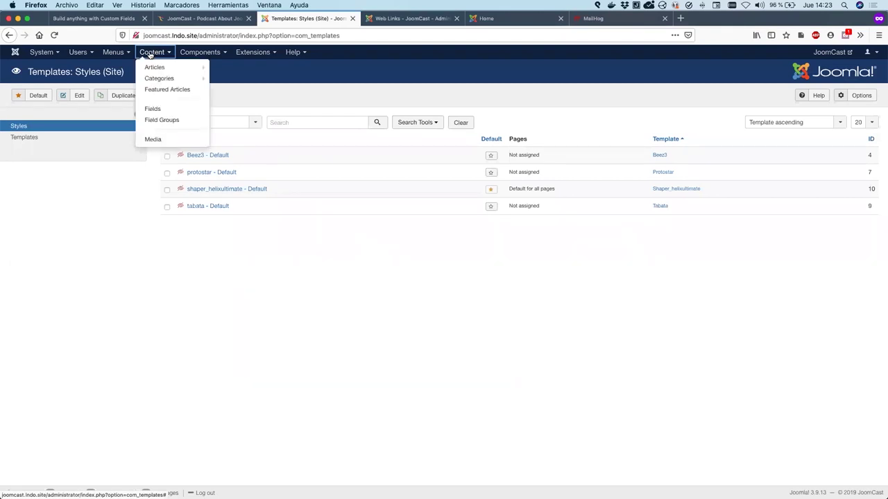
mouse_move(153, 68)
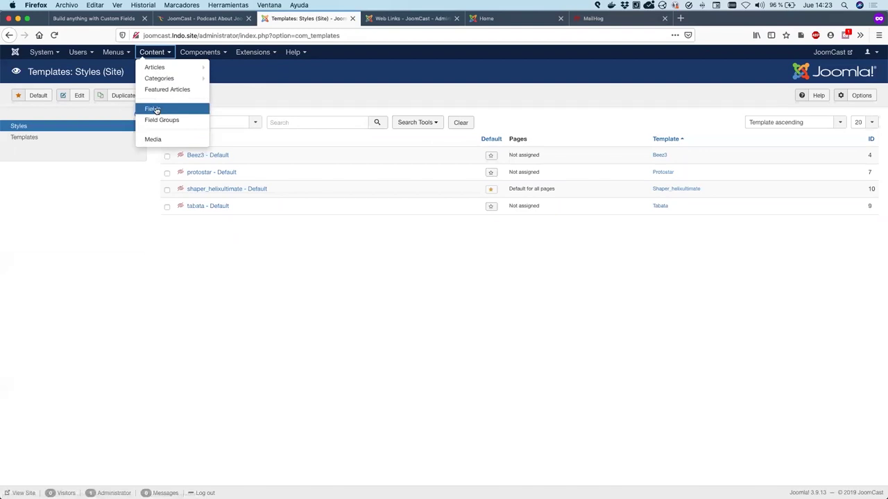
left_click(157, 110)
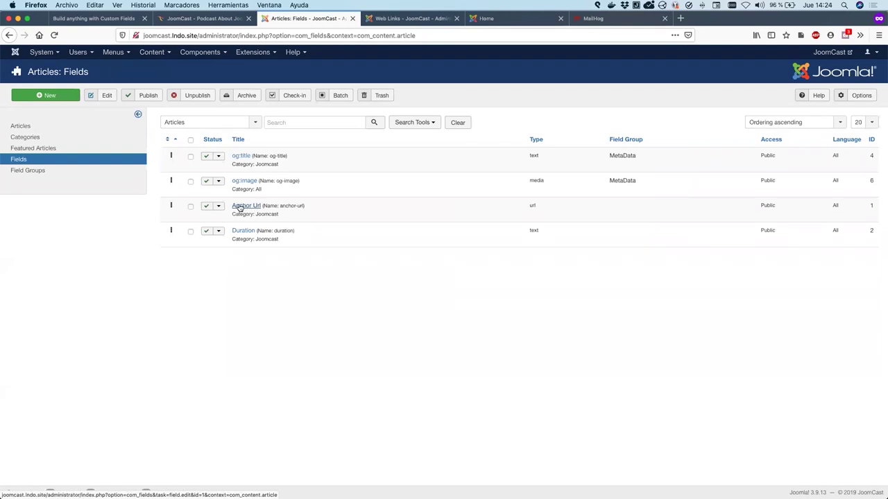
Review the Anchor Url field unchanged, open the Duration field, then view the JoomCast front page.
left_click(241, 208)
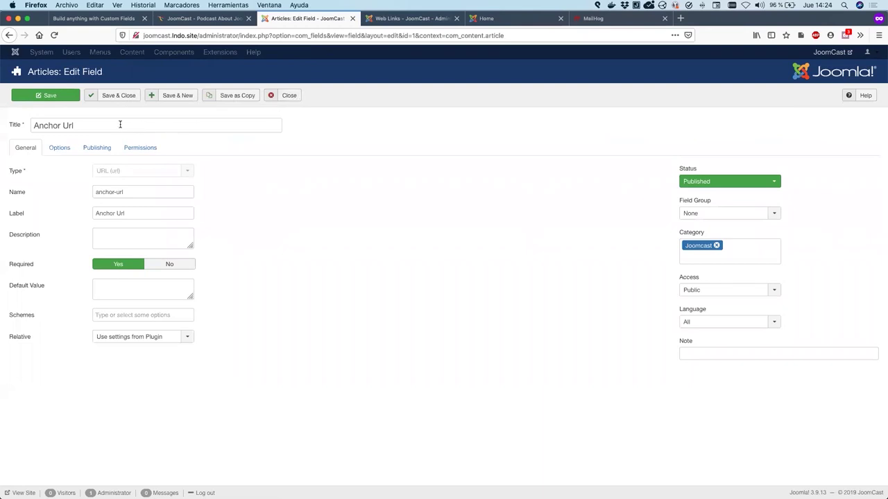
left_click(287, 96)
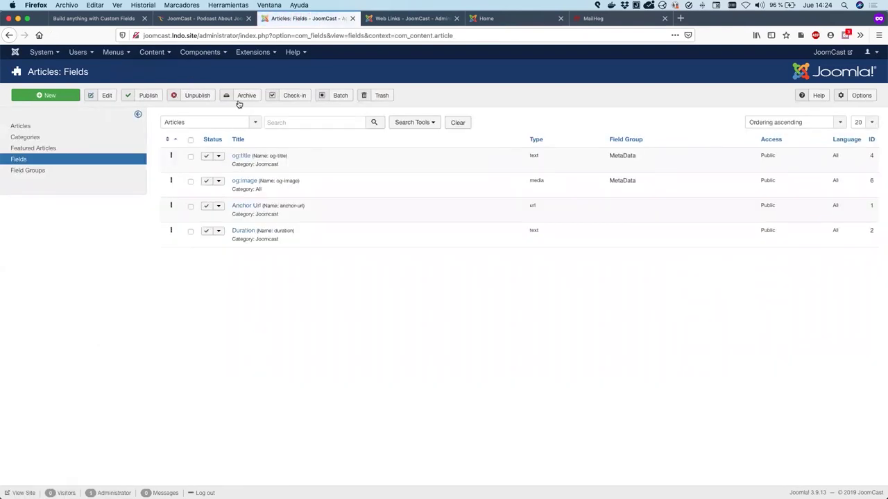
left_click(245, 232)
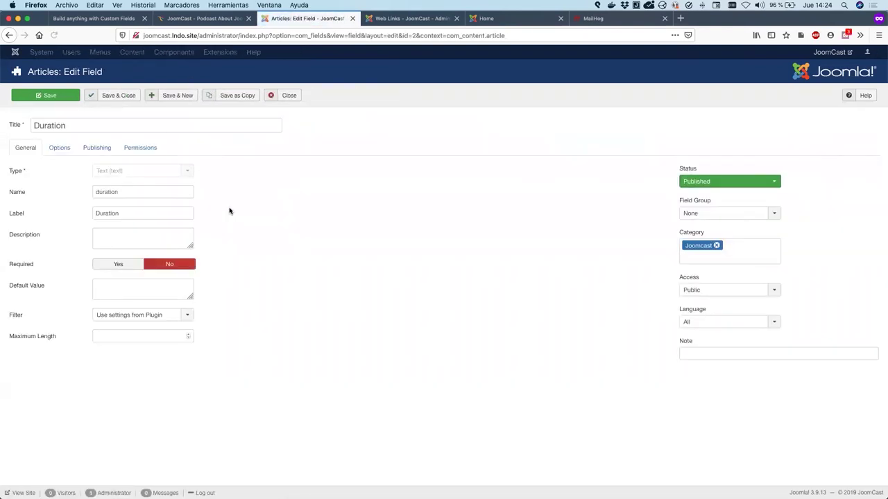
left_click(498, 20)
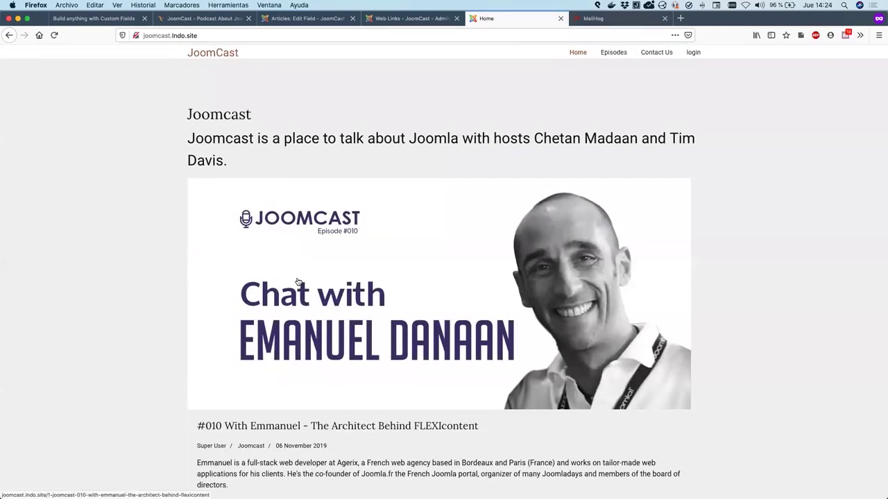
Open the JoomCast #010 episode page on joomdev.com.
left_click(290, 19)
left_click(204, 18)
scroll(213, 301, "down", 4)
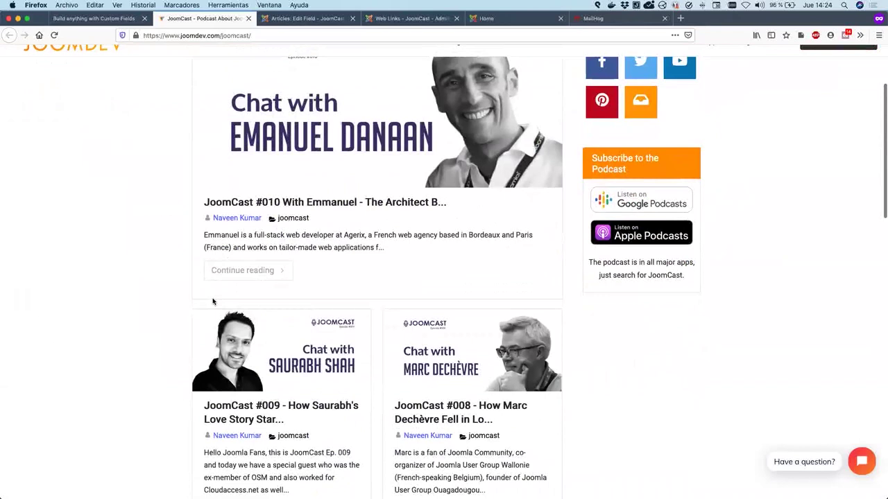
left_click(275, 207)
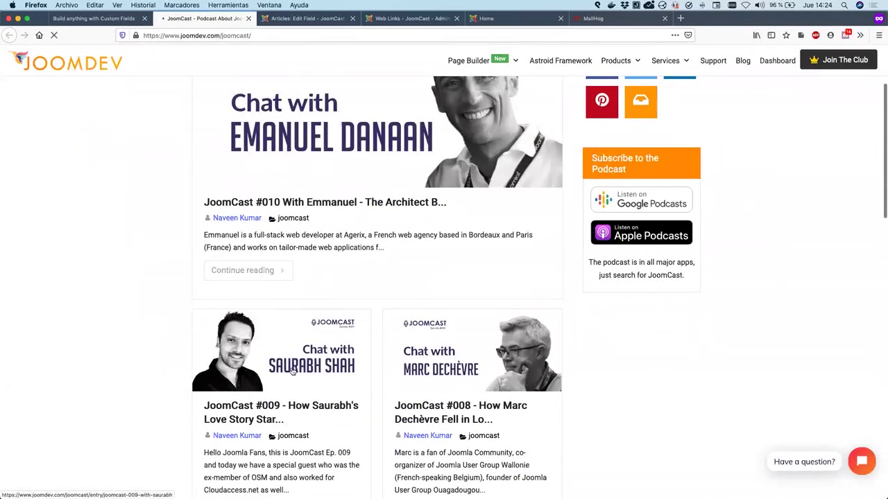
scroll(329, 260, "down", 3)
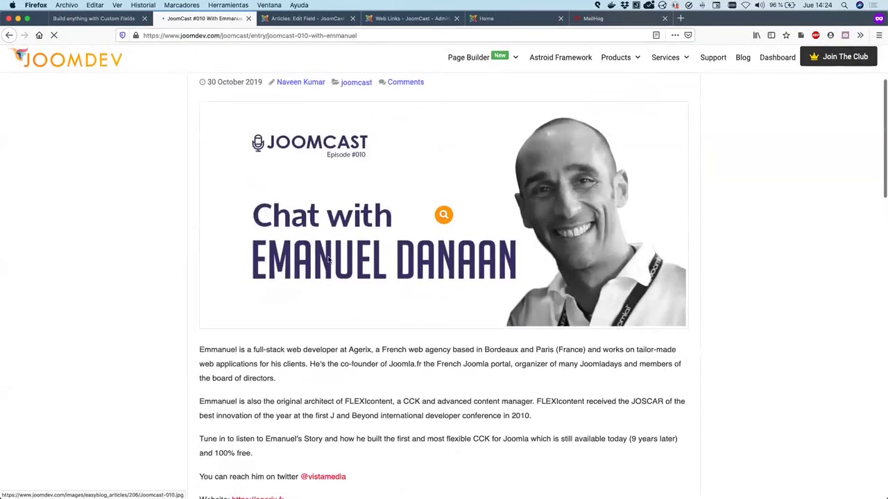
scroll(329, 260, "down", 5)
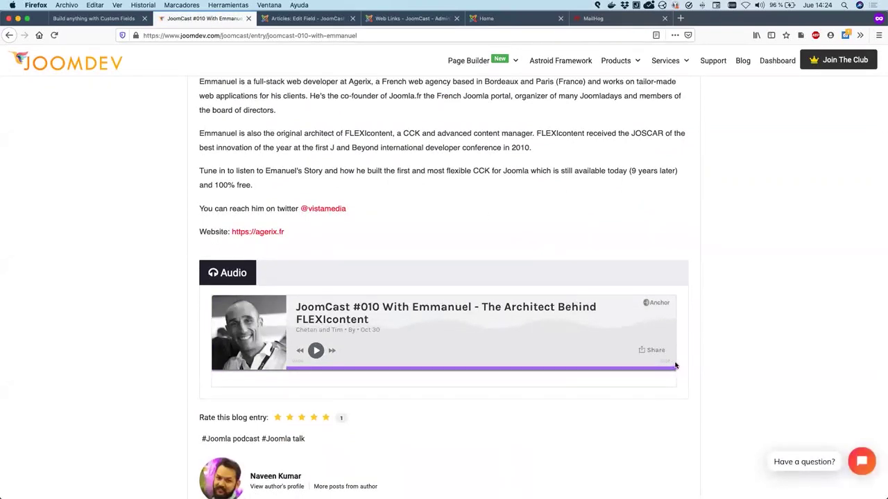
Open the Anchor player's Share panel and select the full iframe embed code.
left_click(652, 350)
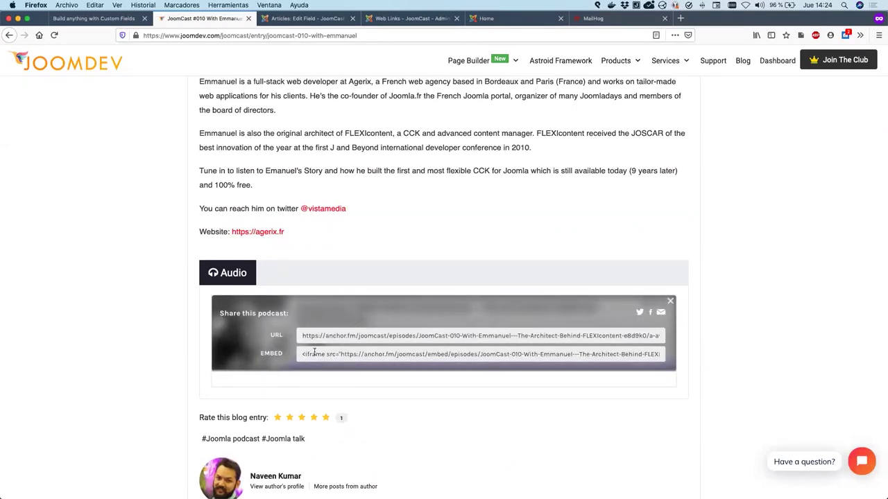
left_click(373, 354)
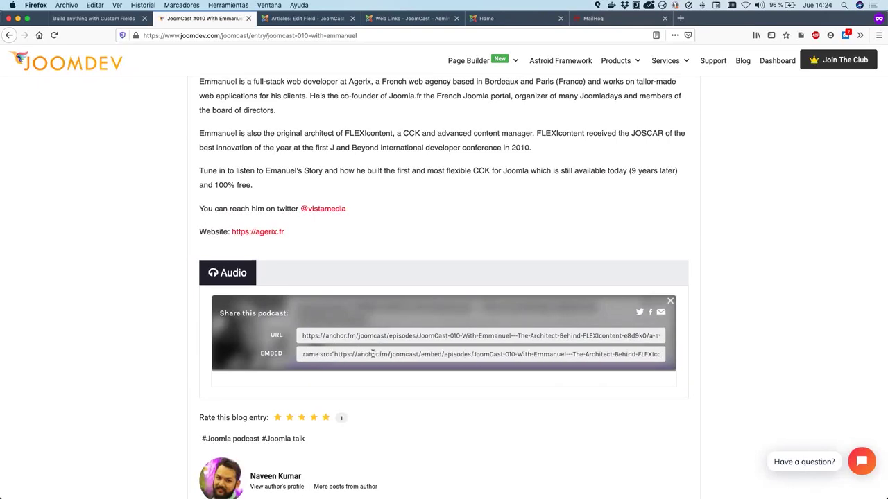
left_click(372, 354)
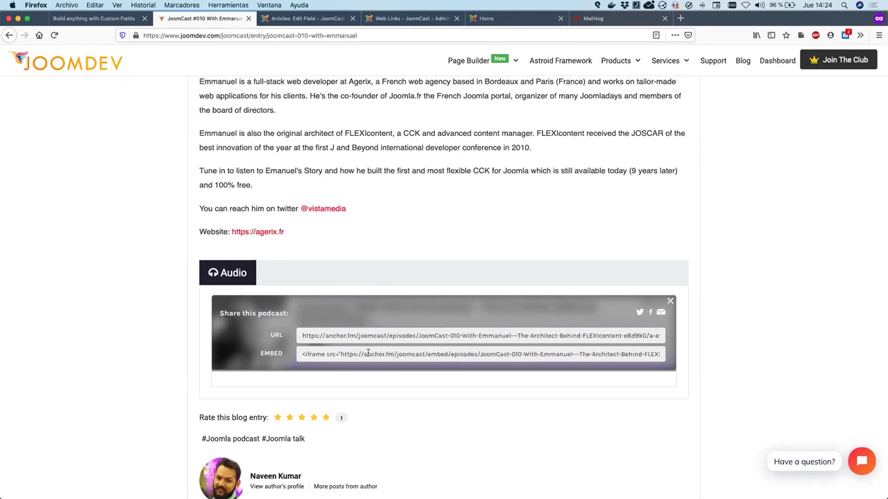
left_click(342, 357)
left_click(408, 355, "shift")
left_click(522, 356)
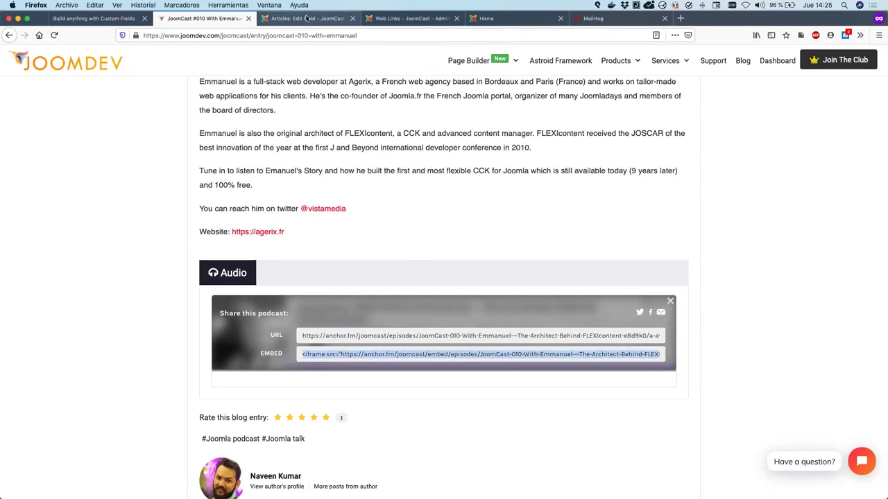
left_click(307, 19)
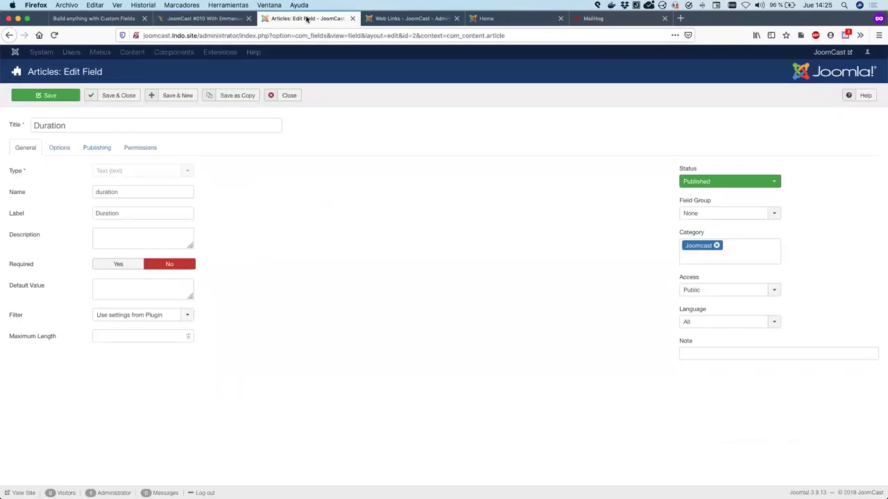
Close the Duration field editor, leaving its Text type unchanged.
left_click(295, 101)
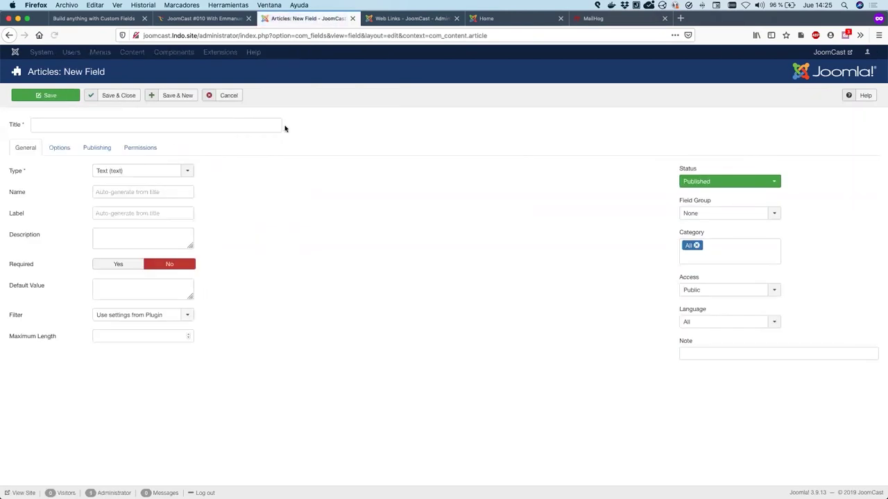
left_click(82, 127)
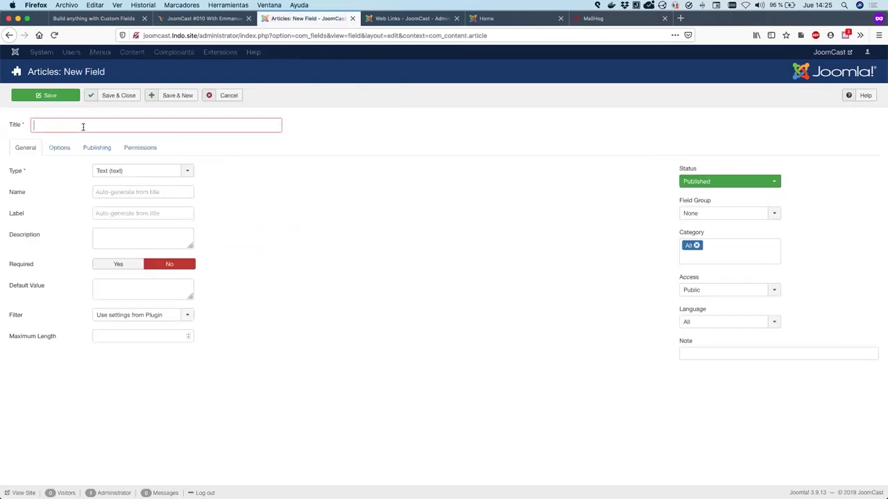
left_click(123, 171)
scroll(125, 254, "down", 2)
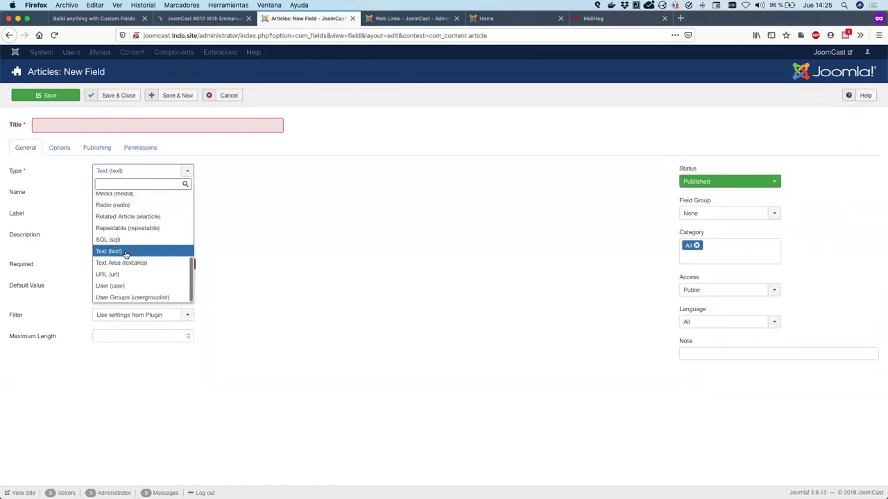
left_click(125, 252)
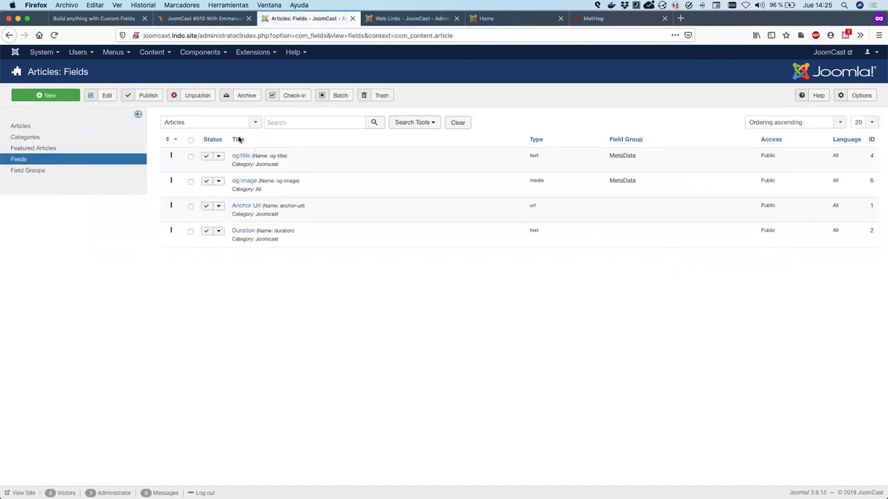
Create a new article field titled 'iframe'.
left_click(47, 95)
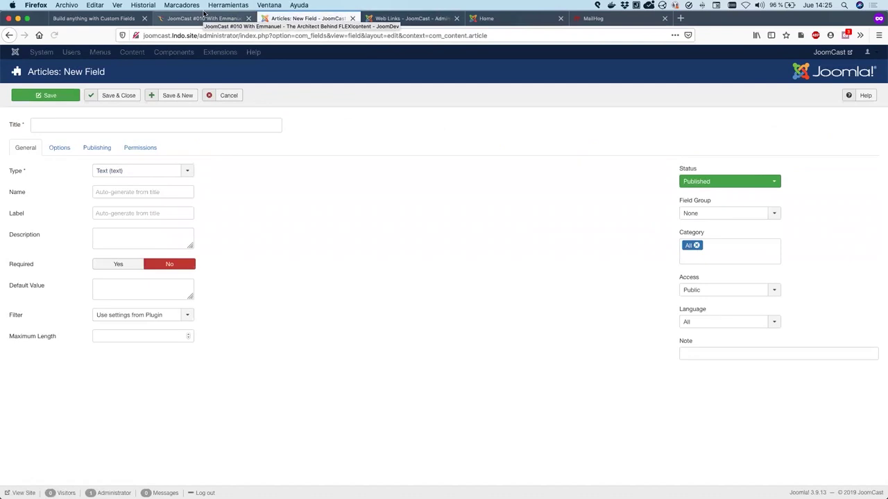
left_click(104, 124)
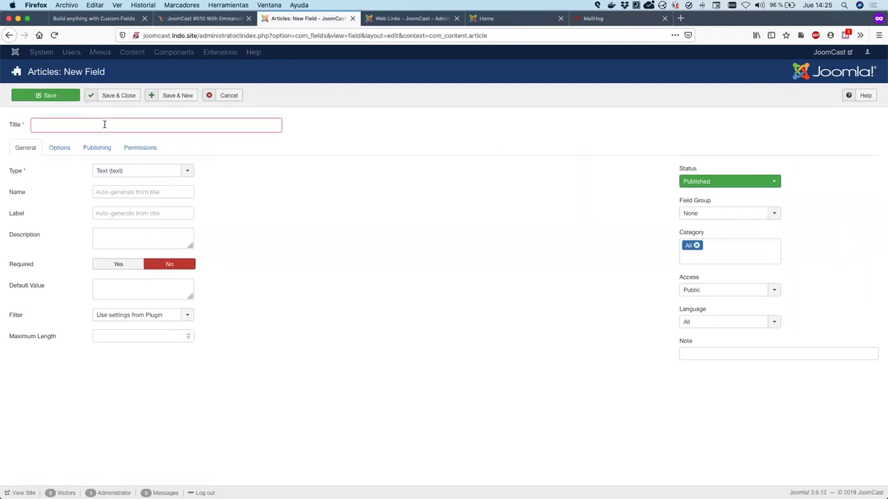
type("ifra")
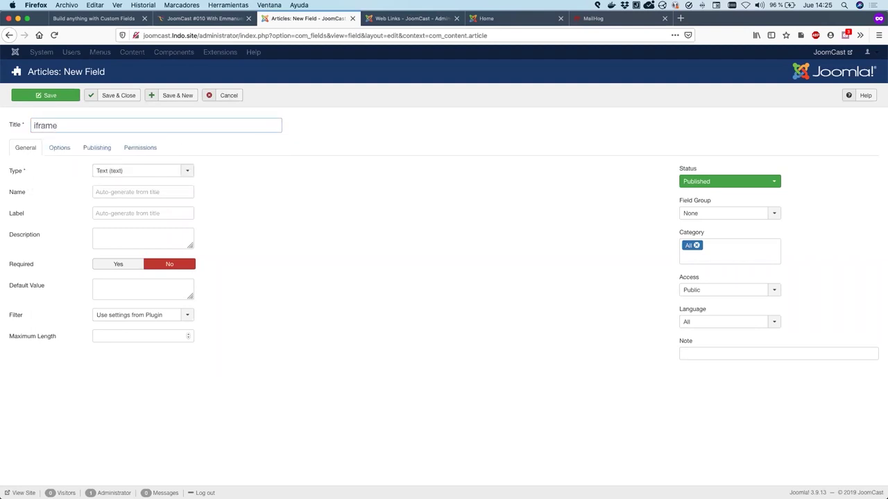
type("me")
left_click(142, 165)
Set the iframe field's type to Editor and its filter to Raw, then save and close.
left_click(142, 172)
scroll(129, 236, "up", 5)
scroll(128, 239, "down", 1)
scroll(128, 239, "down", 2)
scroll(127, 239, "up", 4)
scroll(128, 239, "down", 2)
scroll(127, 238, "down", 3)
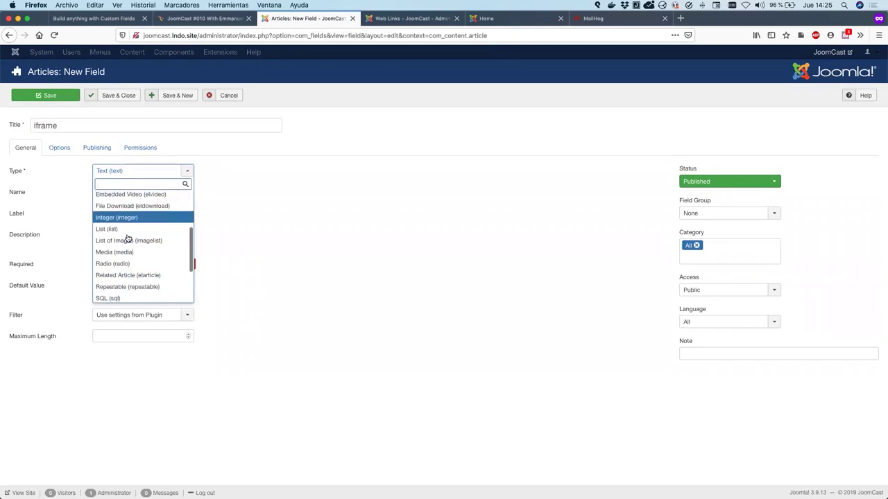
scroll(127, 238, "up", 6)
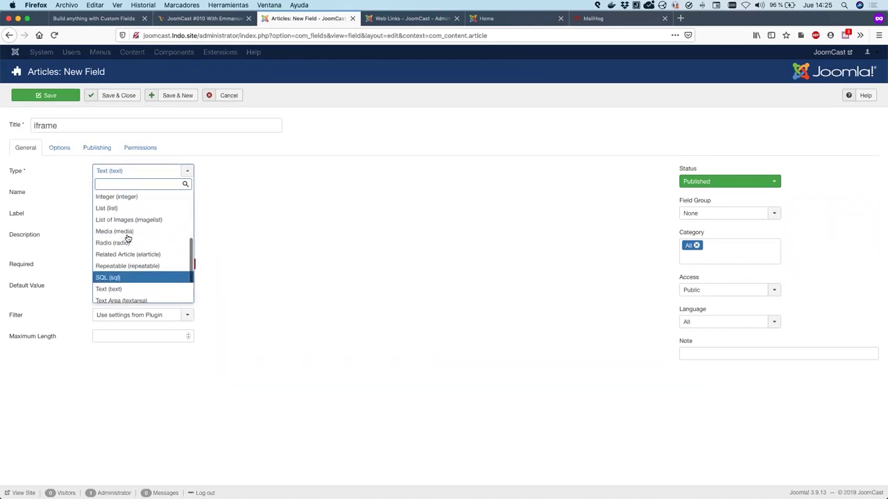
left_click(125, 233)
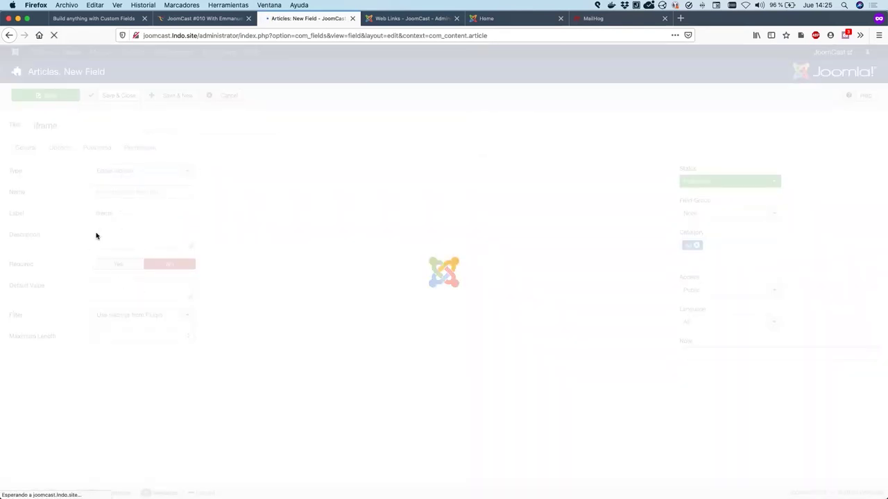
left_click(134, 403)
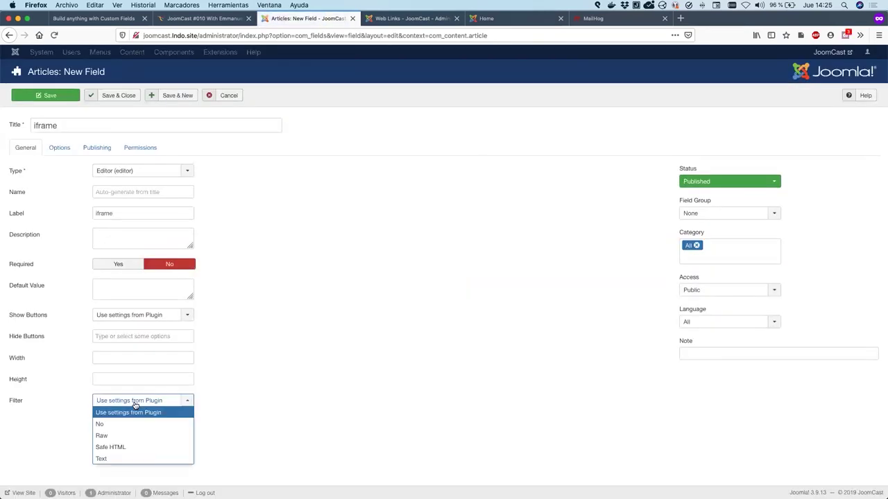
left_click(111, 435)
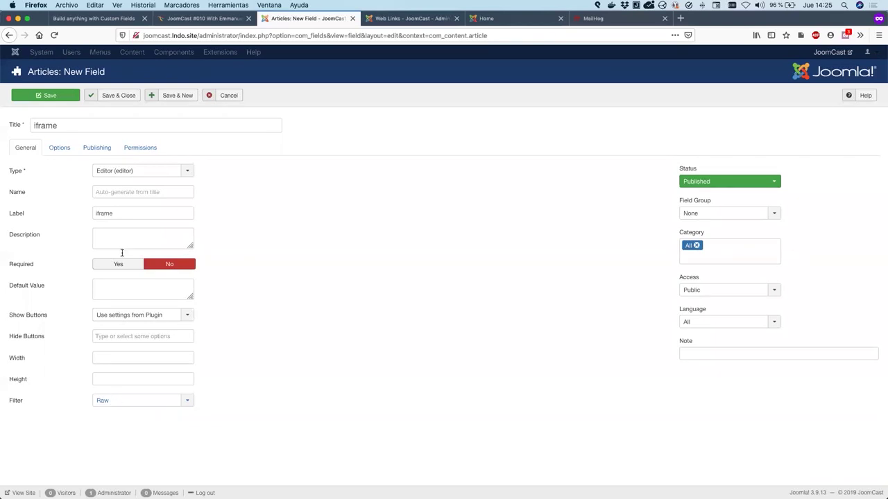
left_click(118, 97)
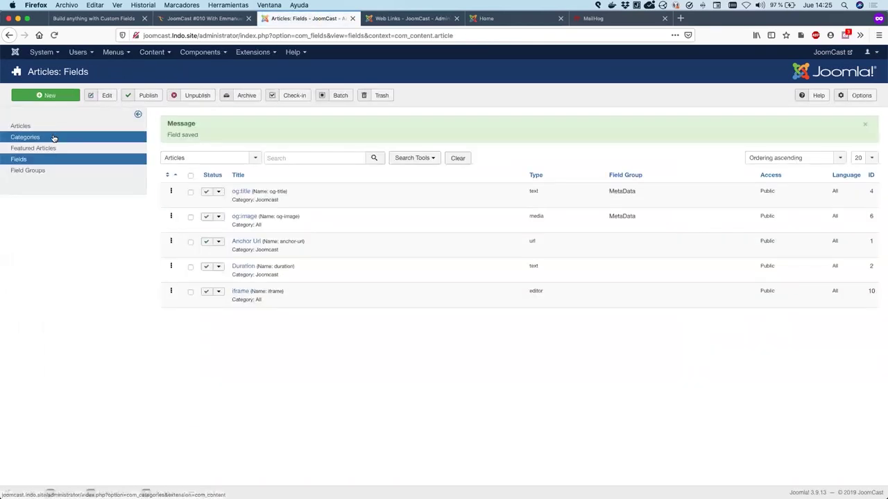
Reselect the #010 embed code, then open the '#010 With Emmanuel' article for editing.
left_click(43, 127)
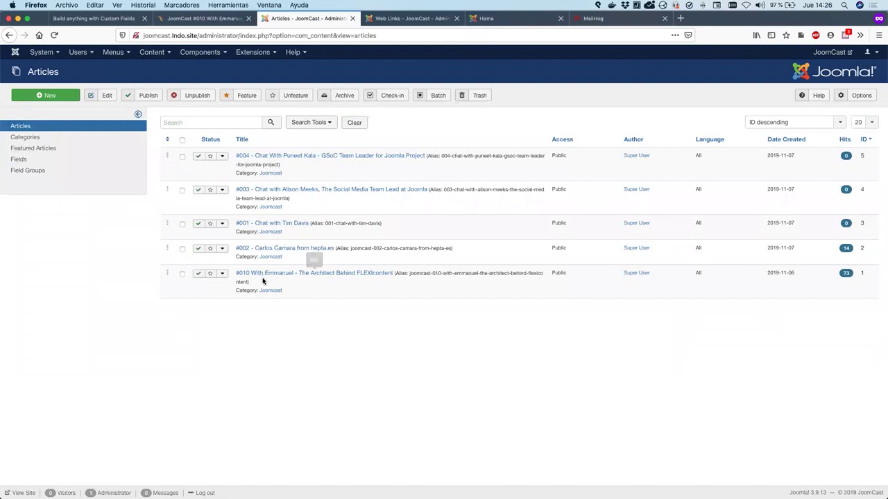
left_click(215, 21)
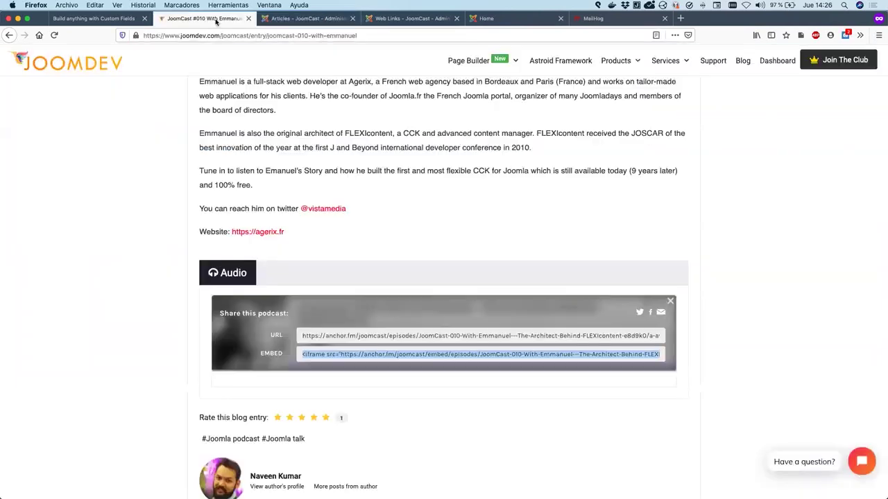
left_click(345, 353)
left_click(308, 18)
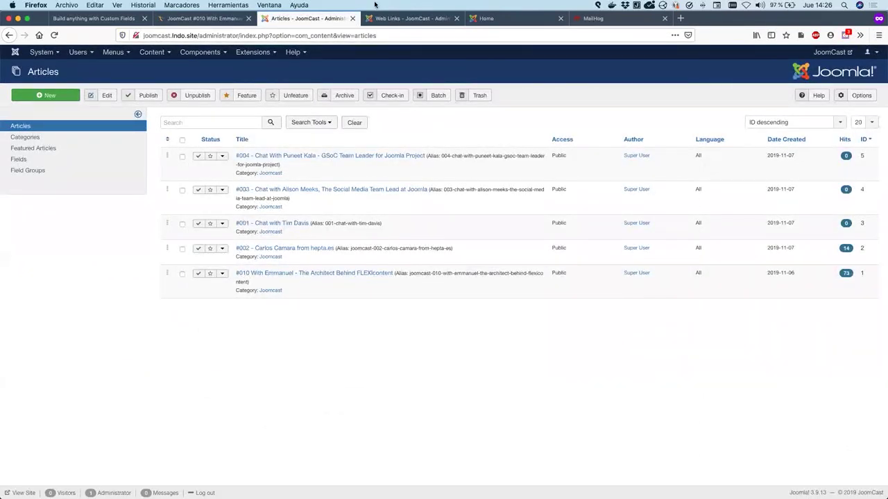
left_click(271, 276)
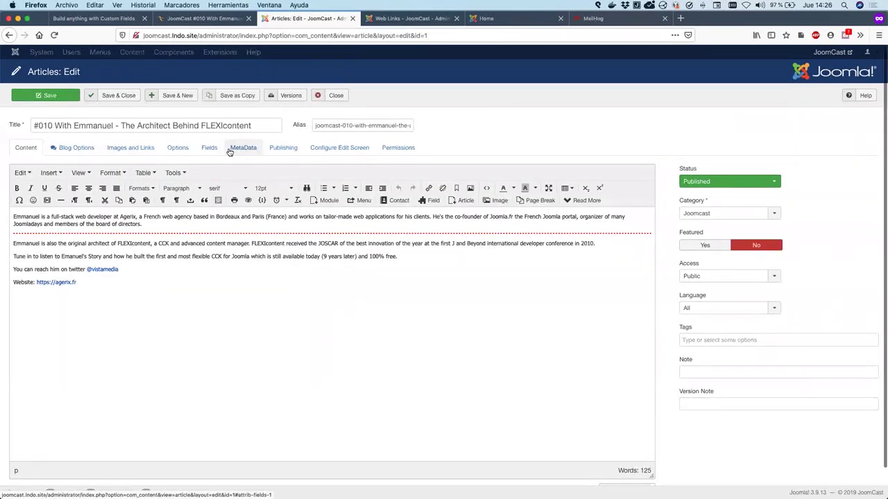
Paste the Anchor iframe embed code into the article's iframe field source, save, and view the site home.
left_click(227, 151)
scroll(42, 223, "down", 2)
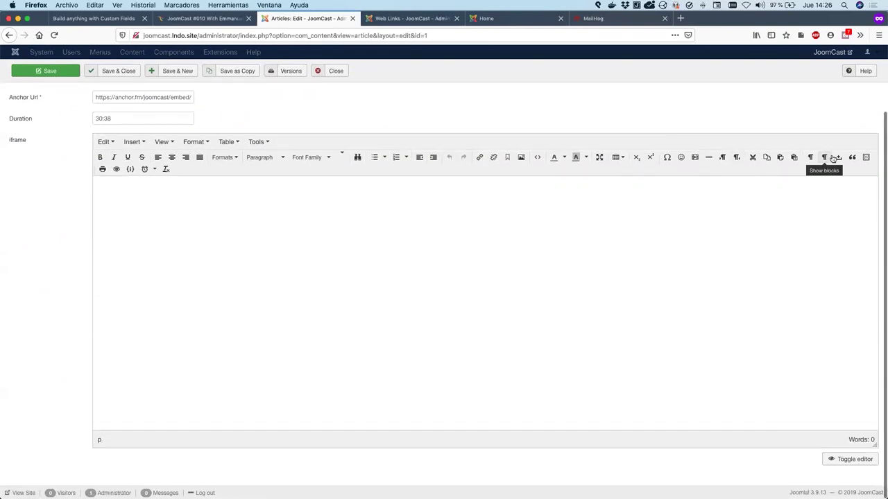
left_click(537, 157)
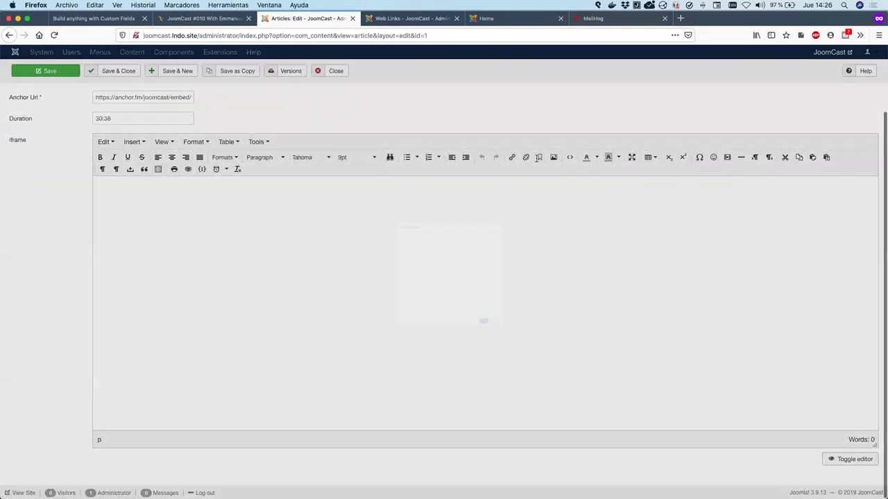
type("<iframe src=\"https://anchor.fm/joomcast/embed/episodes/JoomCast-010-With-Emmanuel---The-Architect-Behind-FLEXIcontent-e8d9k0/a-av4e0n\" height=\"102px\" width=\"400px\" frameborder=\"0\" scrolling=\"no\"></iframe>")
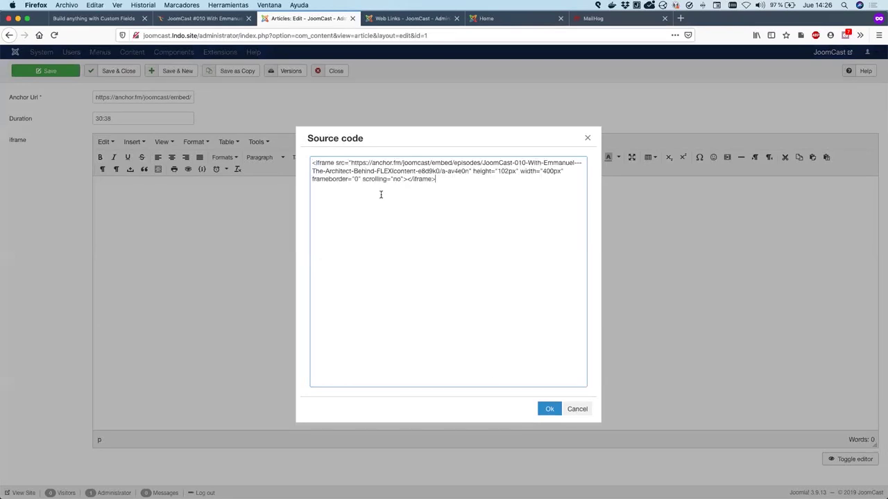
left_click(547, 412)
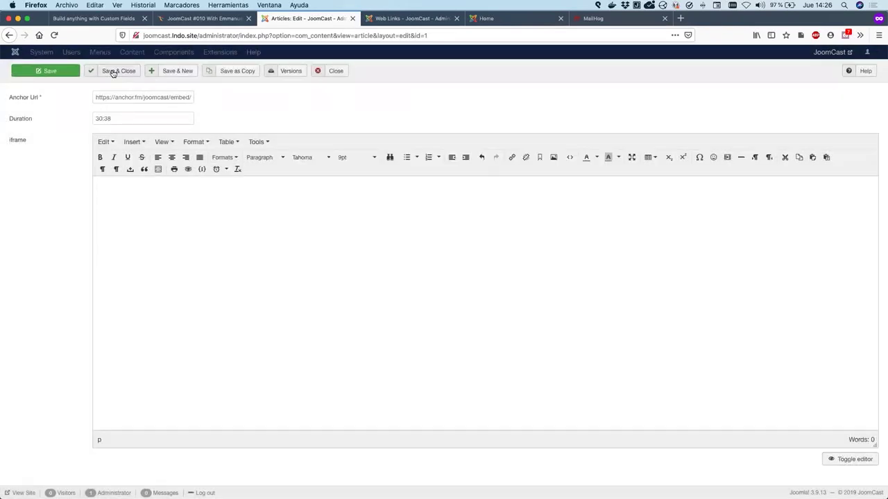
left_click(66, 74)
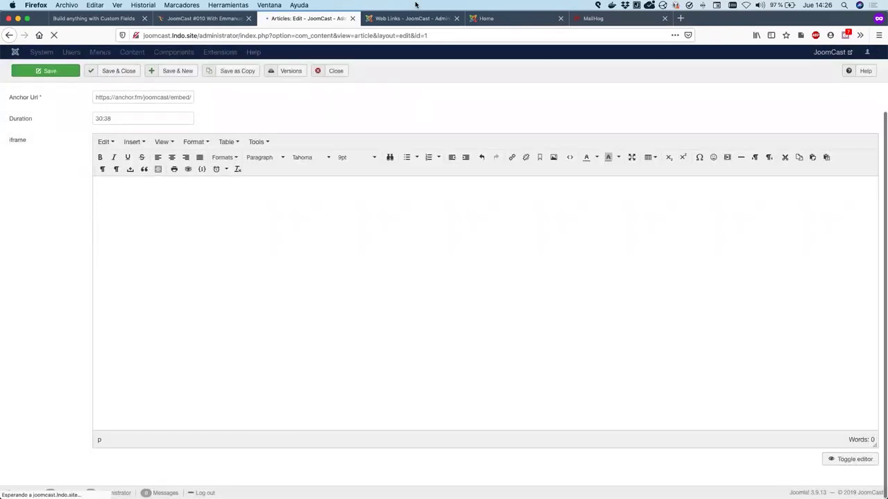
left_click(401, 19)
left_click(489, 19)
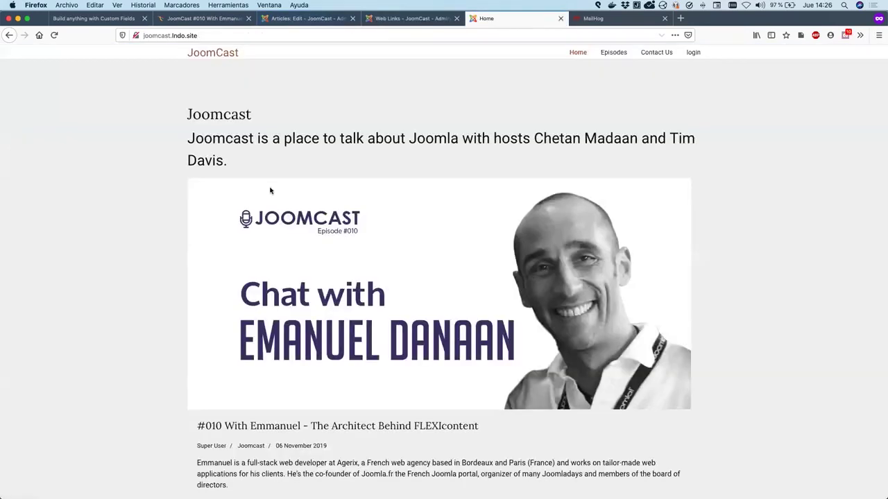
Open and reload the live #010 episode page, then return to the Web Links admin.
scroll(204, 253, "down", 2)
left_click(234, 337)
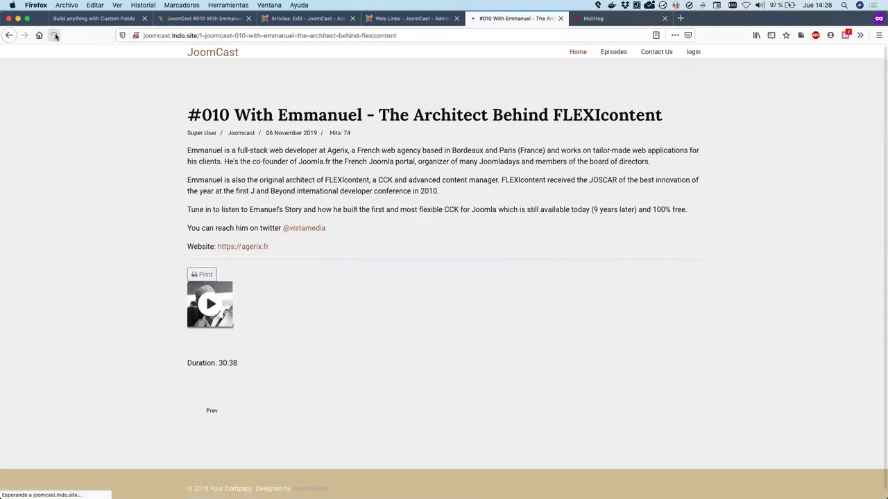
left_click(54, 34)
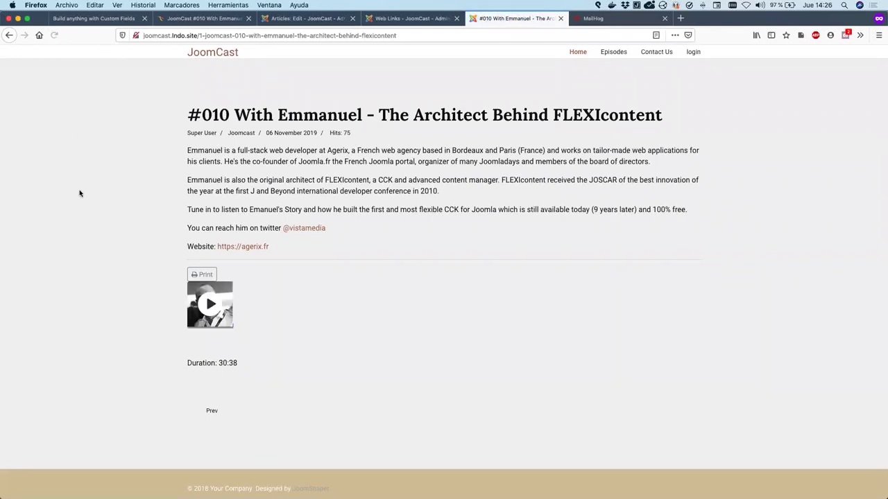
left_click(432, 19)
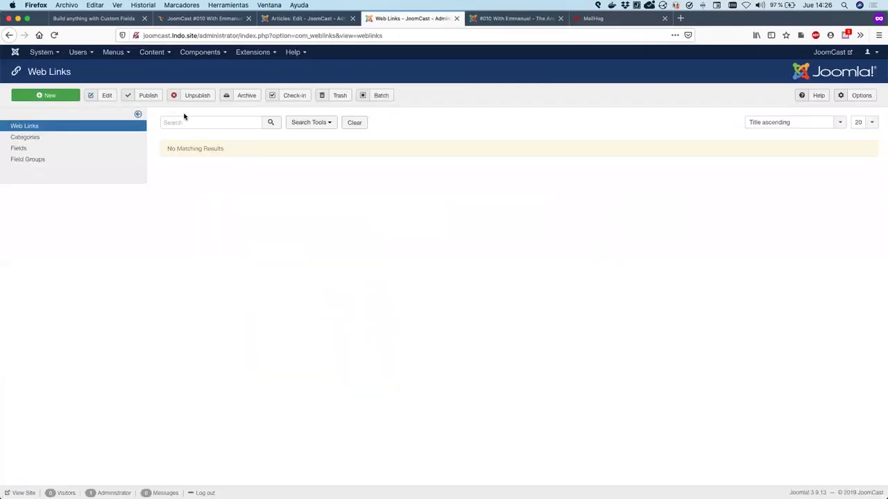
Check the Global Configuration text filters (Public/Registered No HTML, Super Users No Filtering), cancel, and return to episode #010.
mouse_move(42, 52)
left_click(47, 85)
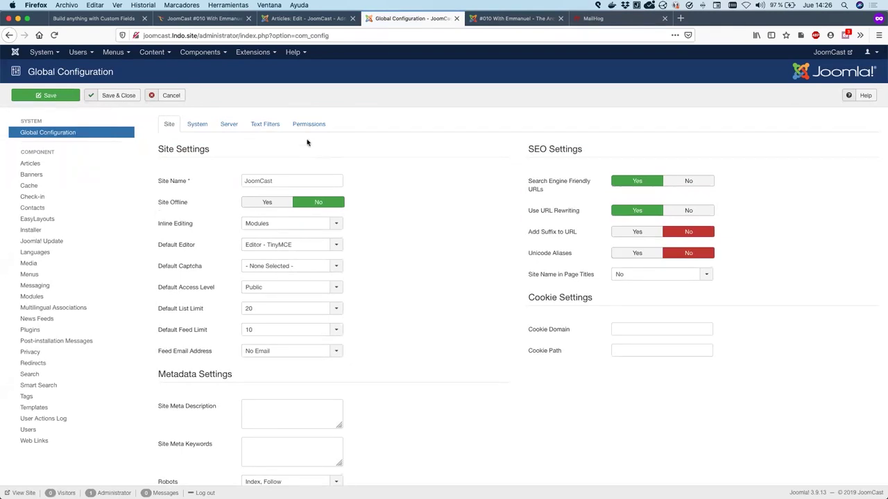
left_click(265, 124)
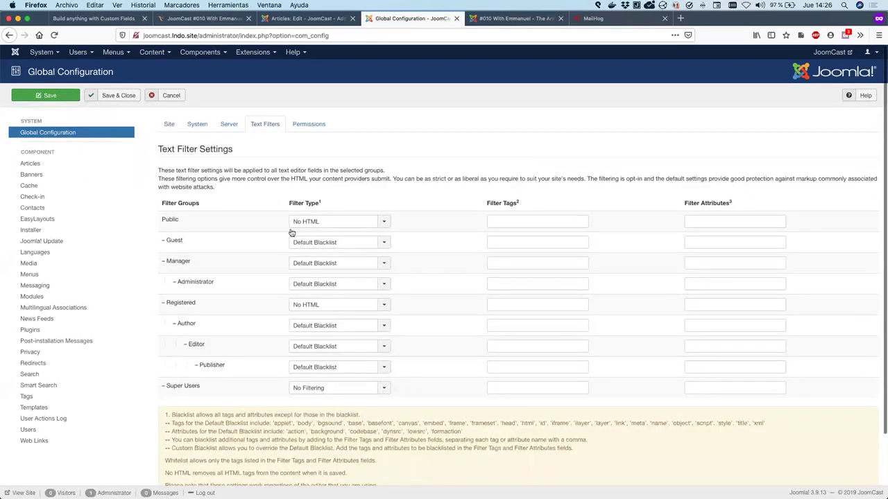
left_click(169, 95)
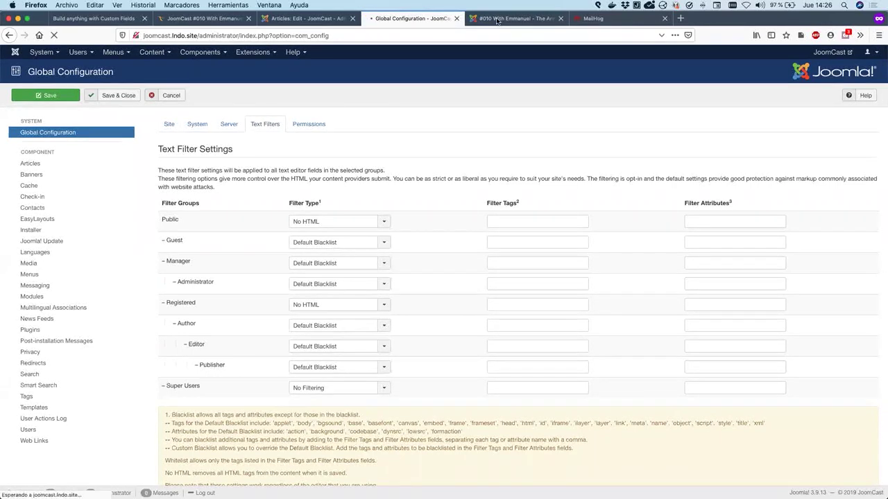
key("ctrl+Tab")
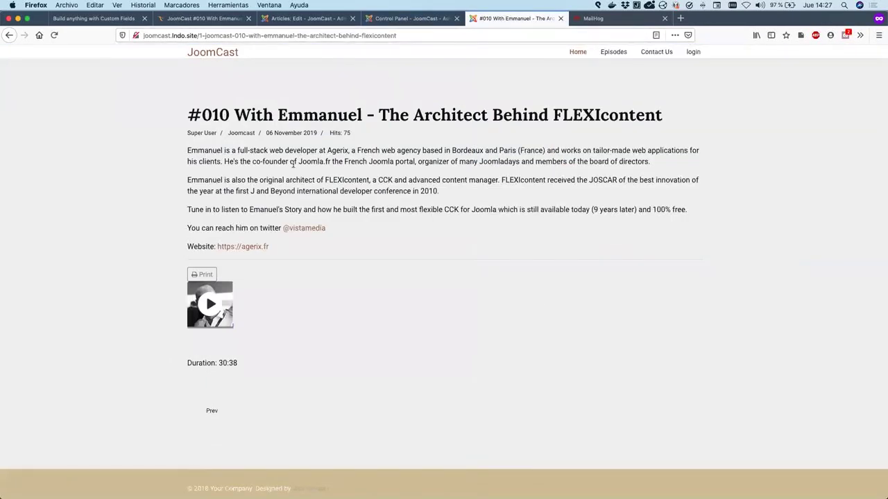
Open Content > Articles from the control panel, then return to the #010 With Emmanuel article editor.
left_click(400, 20)
left_click(240, 54)
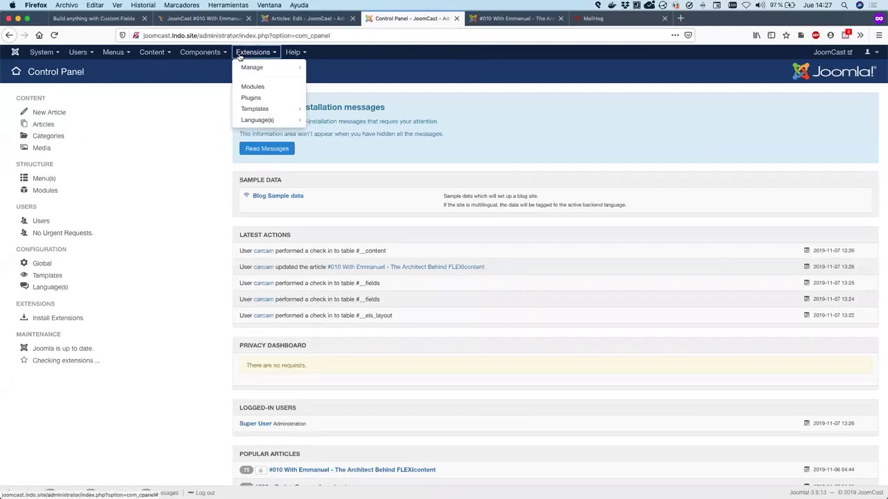
mouse_move(254, 111)
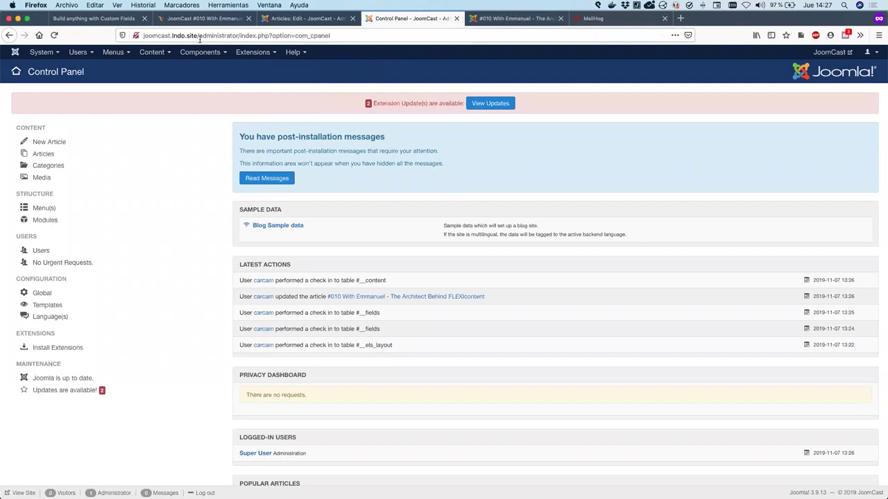
mouse_move(152, 52)
left_click(161, 120)
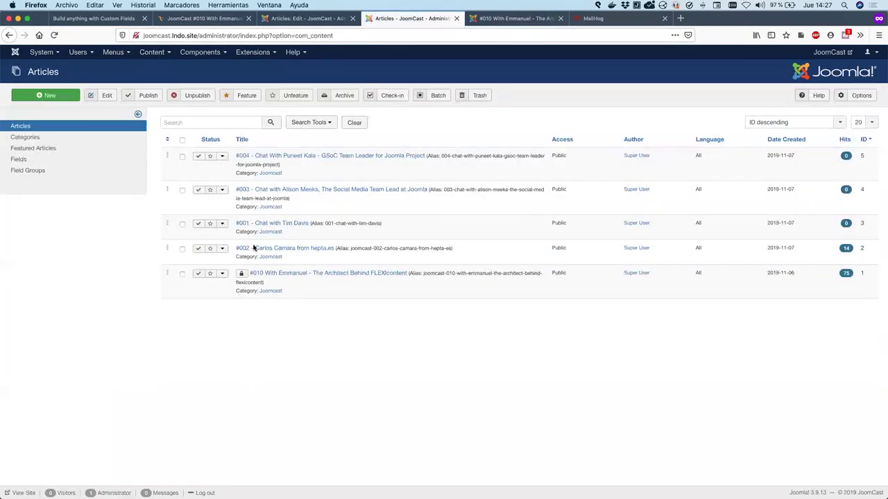
left_click(312, 19)
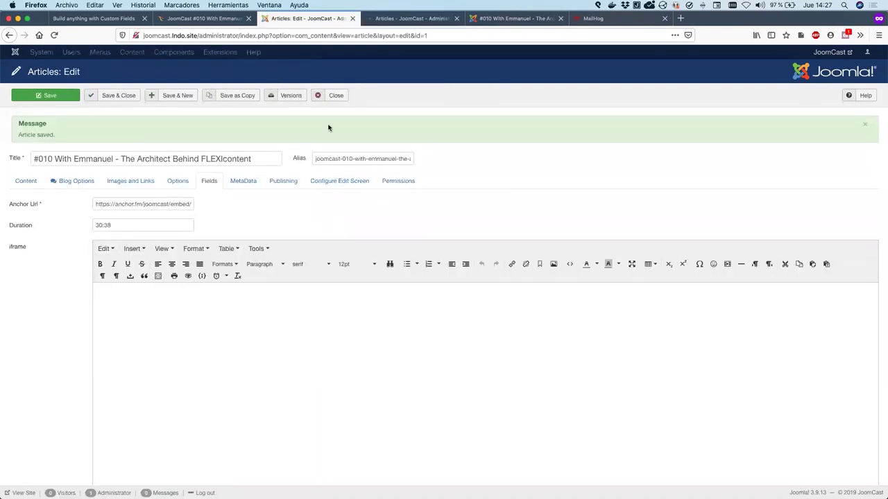
Close the duplicate #010 editor and show the remaining editor's custom fields.
left_click(336, 95)
left_click(408, 20)
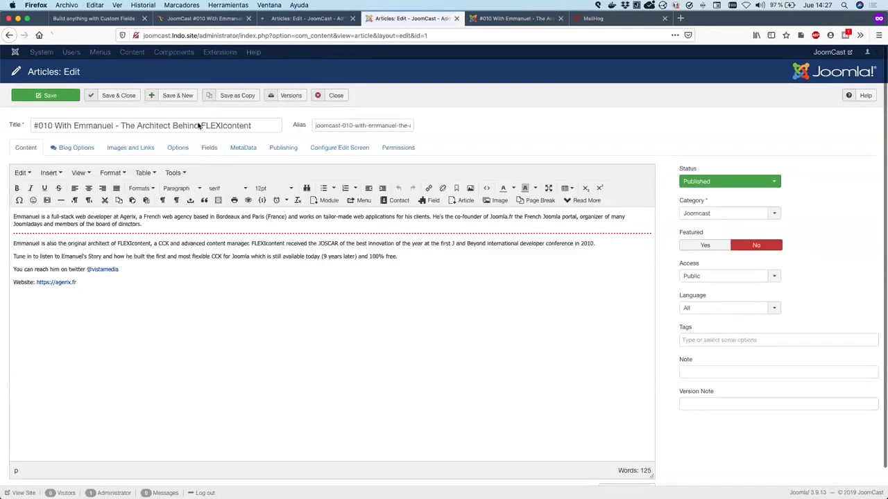
left_click(208, 147)
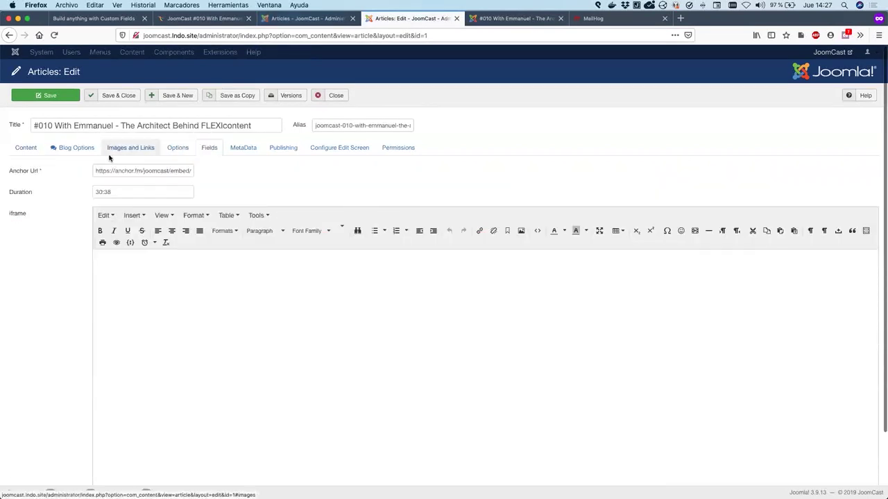
Read through the full Anchor Url to its /embed ending, then close the article without saving.
left_click(136, 171)
key("Right")
key("Right")
key("Right")
key("Right")
key("Right")
key("Right")
key("Right")
key("Right")
key("Right")
key("Right")
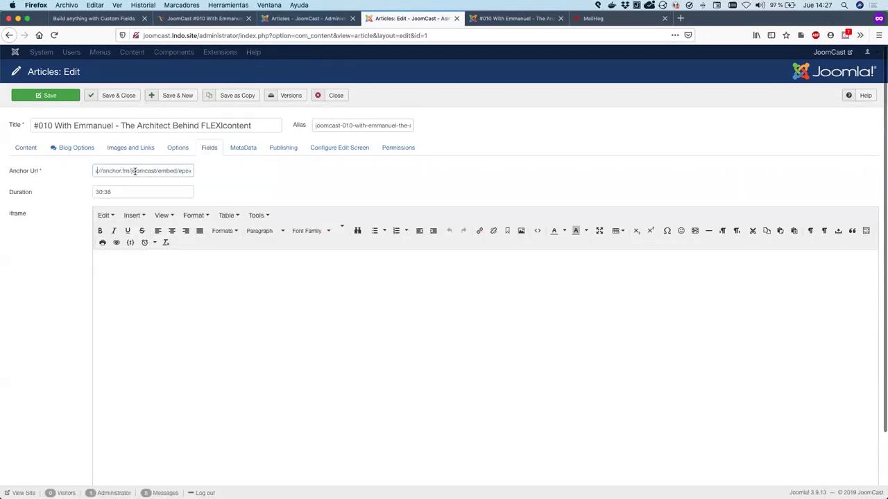
left_click_drag(142, 170, 164, 170)
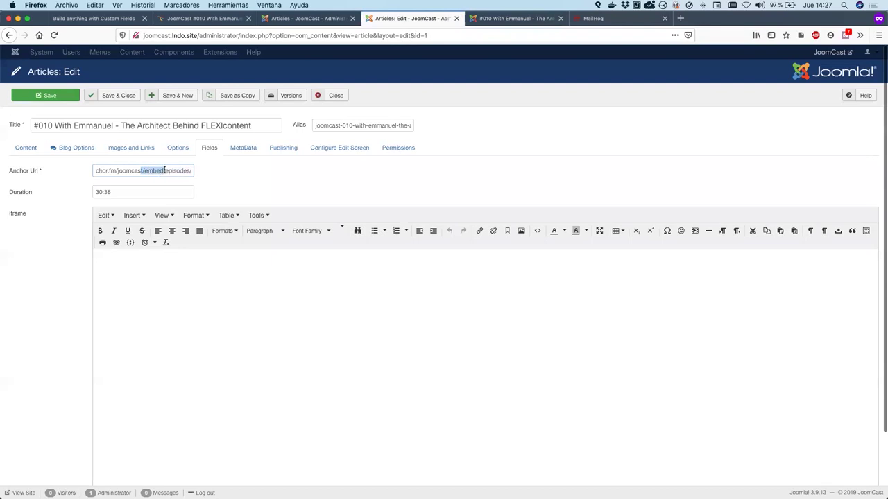
key("Right")
key("Right")
key("Right")
key("Right")
key("Right")
key("Right")
key("Right")
key("Right")
key("Right")
key("Right")
key("Right")
key("Right")
key("Right")
key("Right")
key("Right")
key("Right")
key("Right")
key("Right")
key("Right")
key("Right")
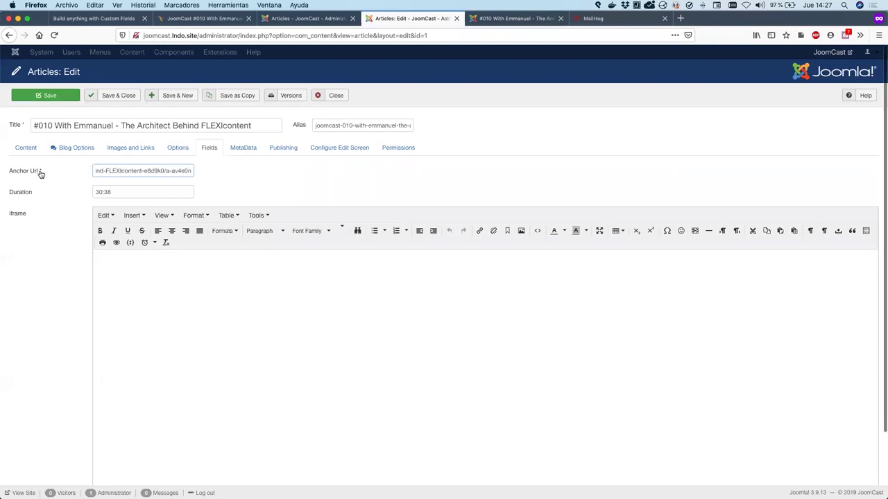
left_click(340, 102)
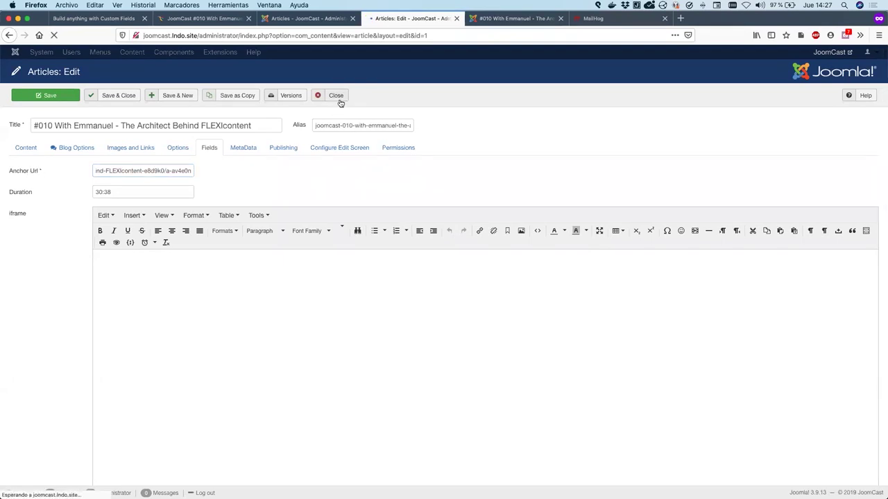
left_click(260, 53)
Open the Shaper_helixultimate template's html/plg_fields_url/url.php override.
mouse_move(255, 109)
left_click(326, 119)
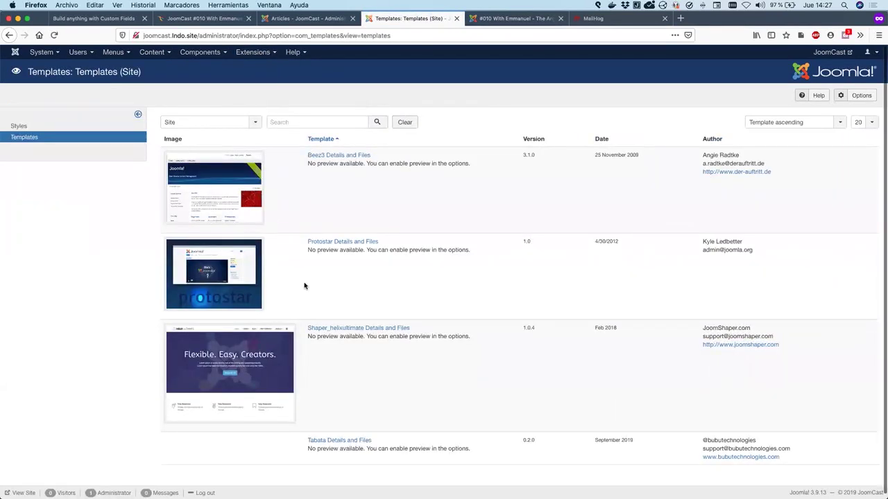
left_click(326, 330)
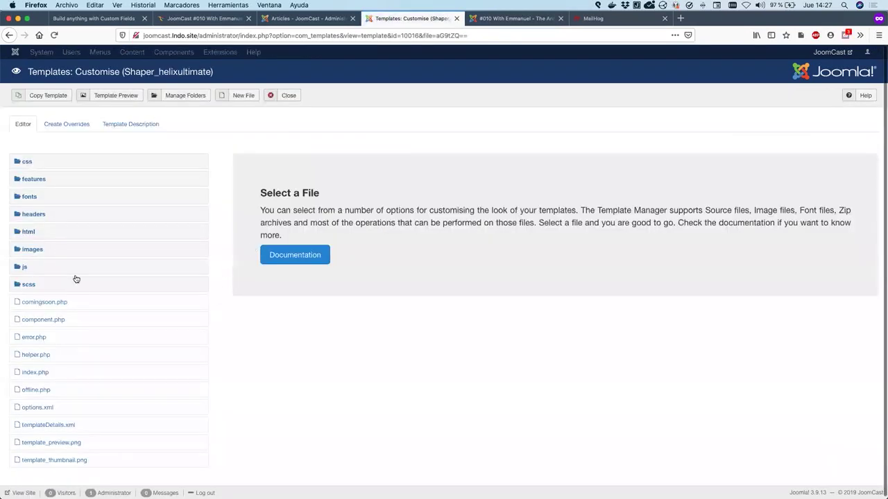
left_click(30, 231)
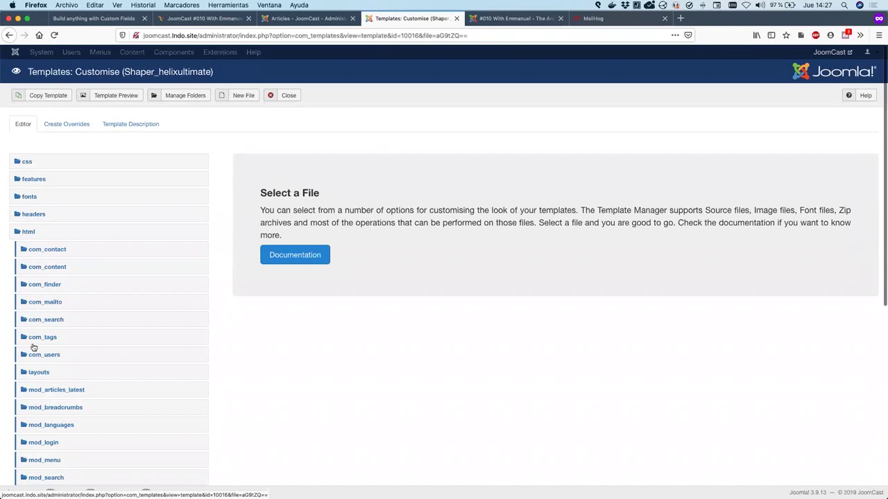
scroll(33, 350, "down", 5)
left_click(50, 348)
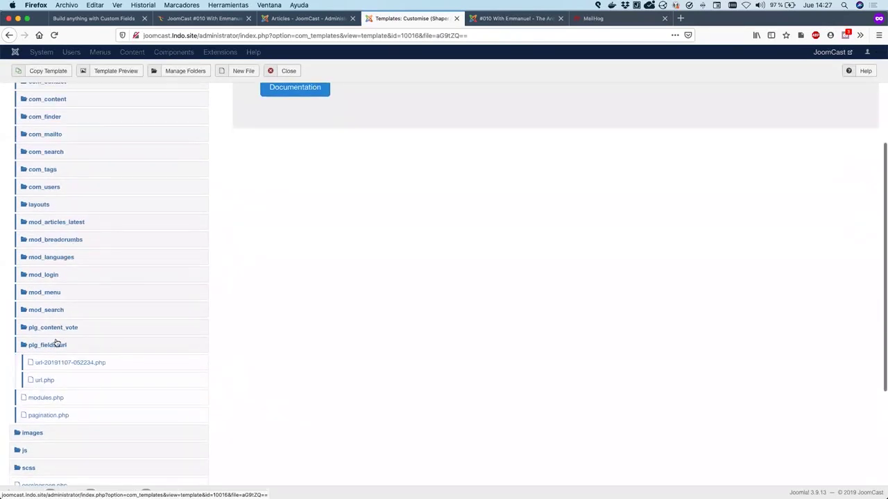
left_click(52, 381)
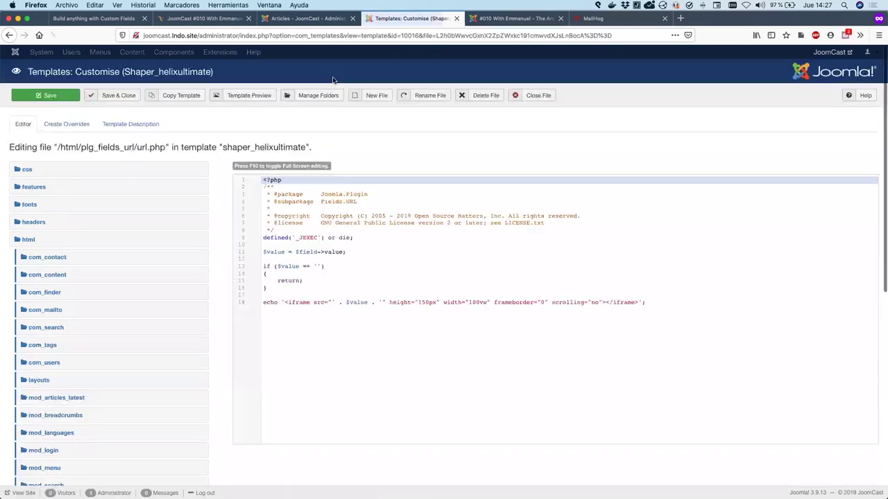
Rename url.php to url_bak.php and return to the episode's front-end page.
left_click(434, 96)
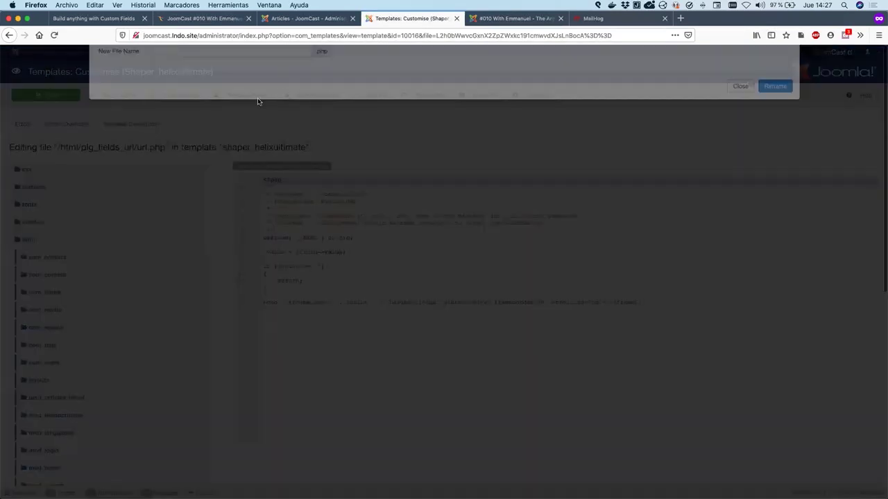
type("url")
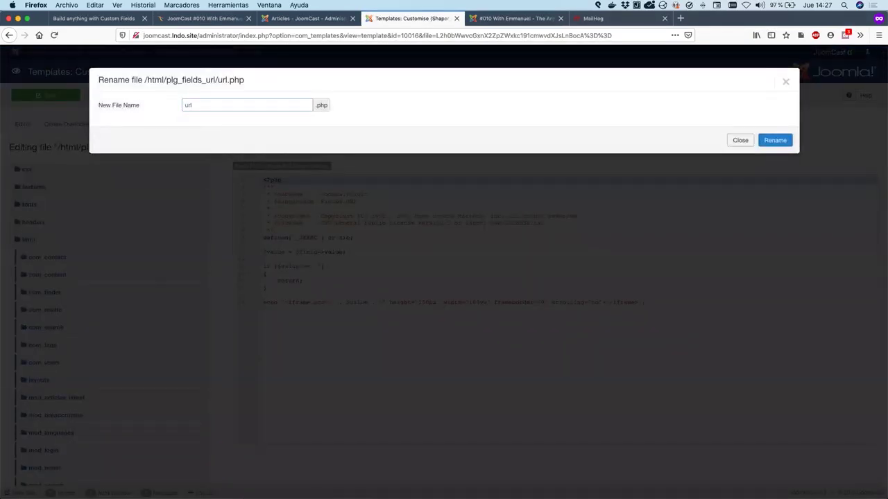
type("_bak")
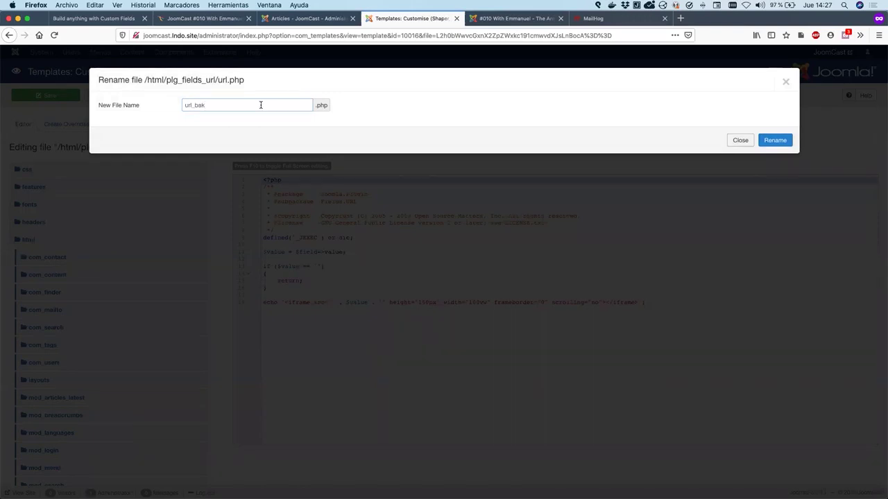
left_click(775, 140)
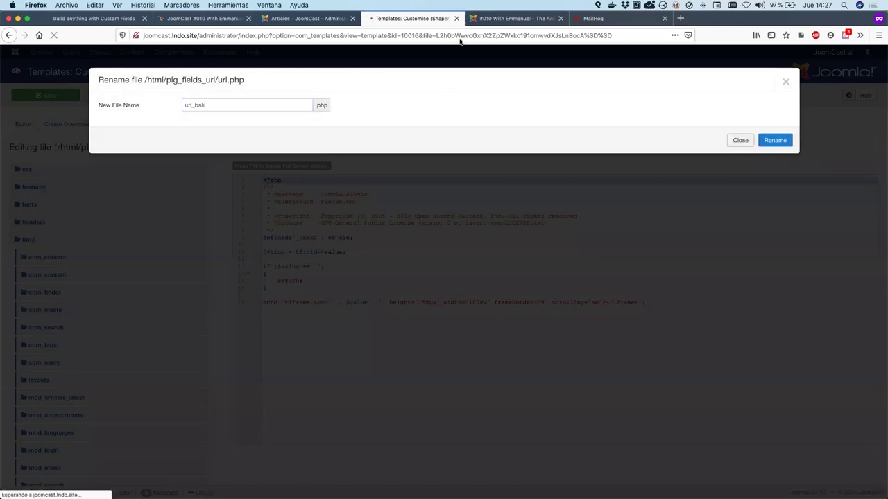
left_click(505, 31)
left_click(506, 18)
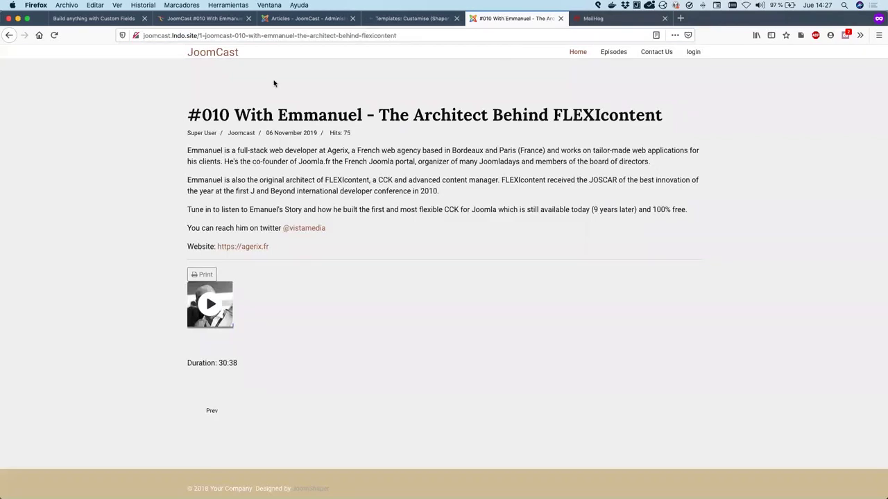
Reload the #010 episode page to see the Anchor link as plain text, then return to the template editor.
left_click(56, 33)
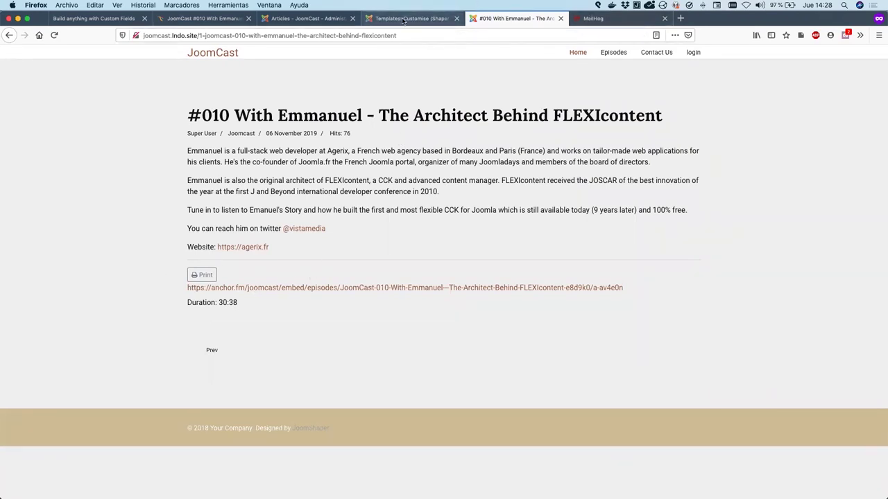
left_click(403, 21)
scroll(136, 337, "down", 5)
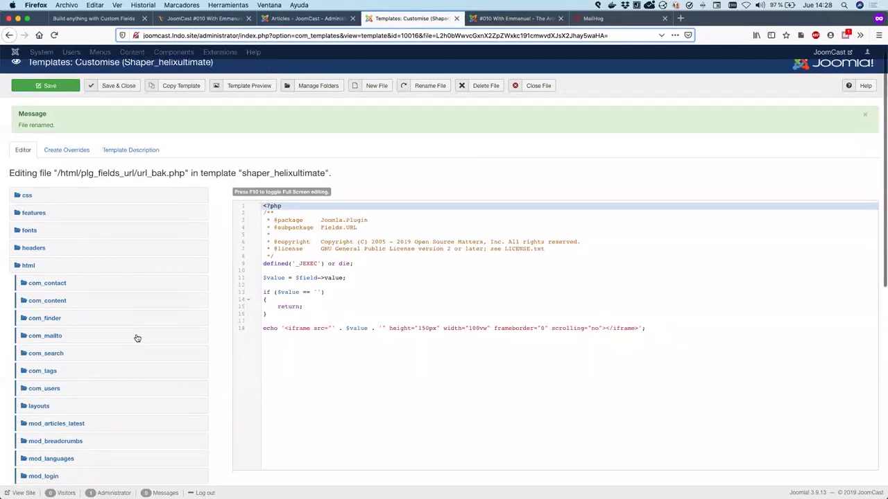
Create a new override for the Plugins > fields > url plugin and open its html/plg_fields_url/url.php.
scroll(146, 202, "up", 5)
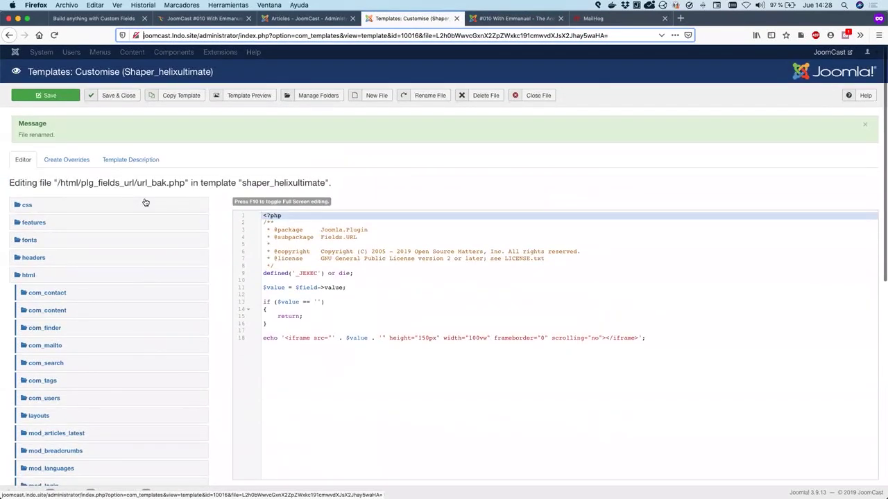
left_click(65, 158)
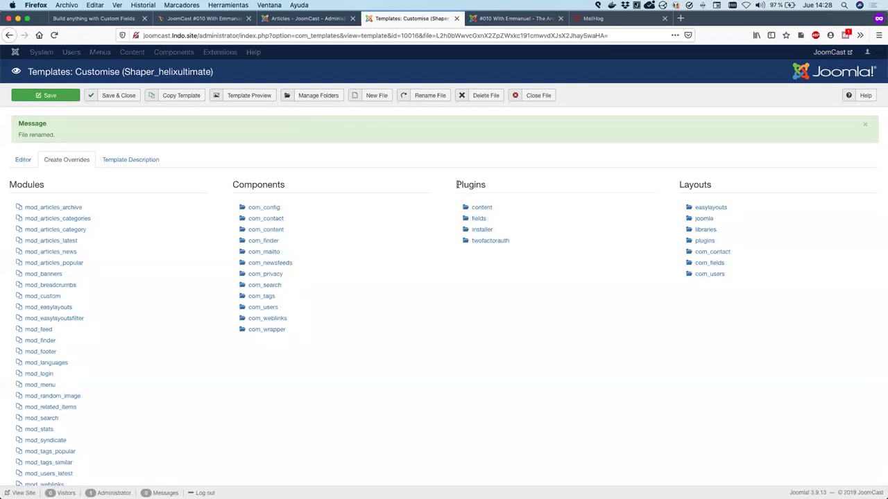
left_click_drag(456, 185, 489, 188)
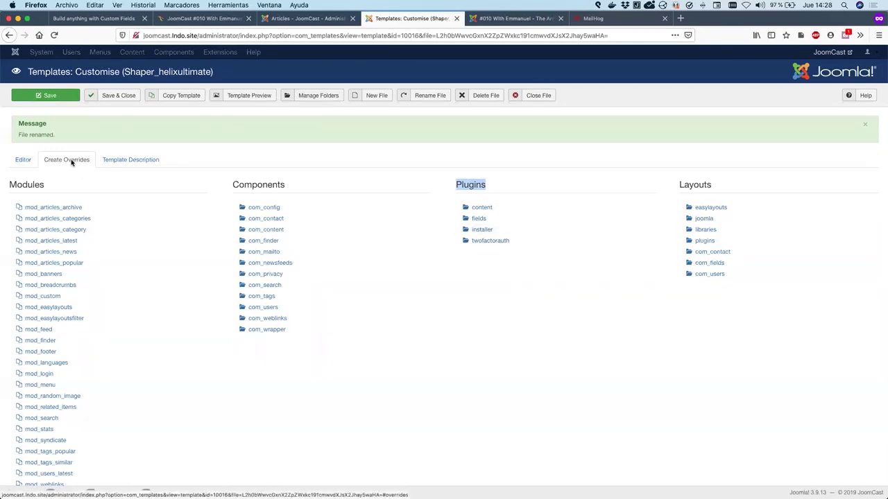
left_click(485, 219)
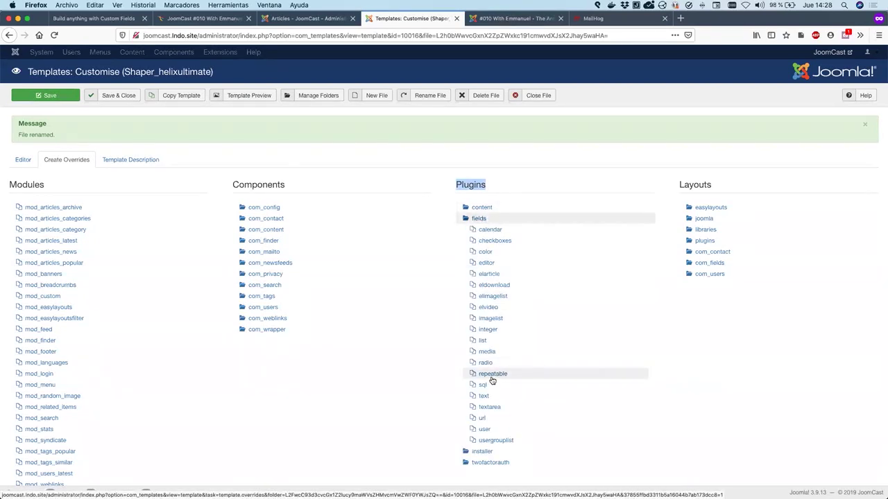
left_click(482, 419)
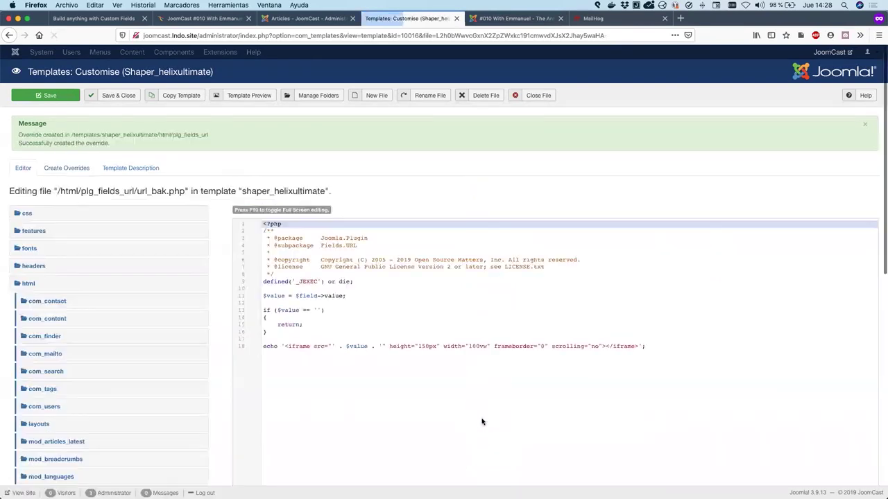
scroll(111, 356, "down", 5)
scroll(113, 358, "down", 1)
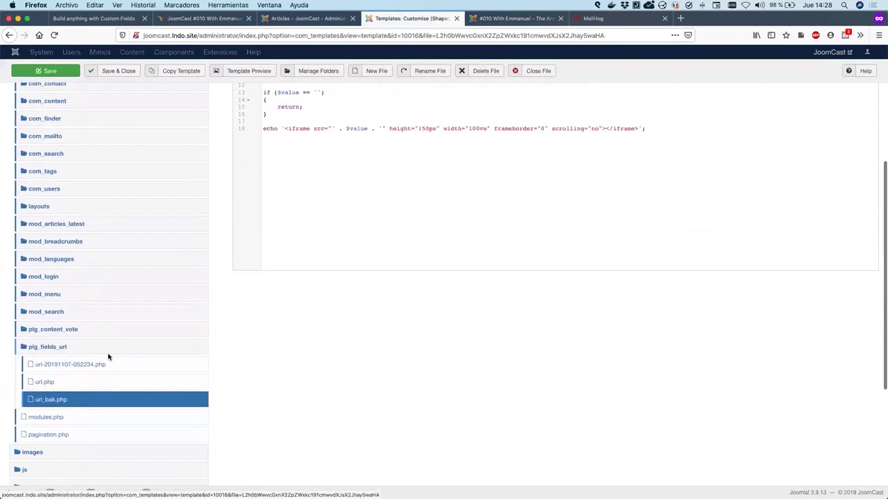
left_click(104, 382)
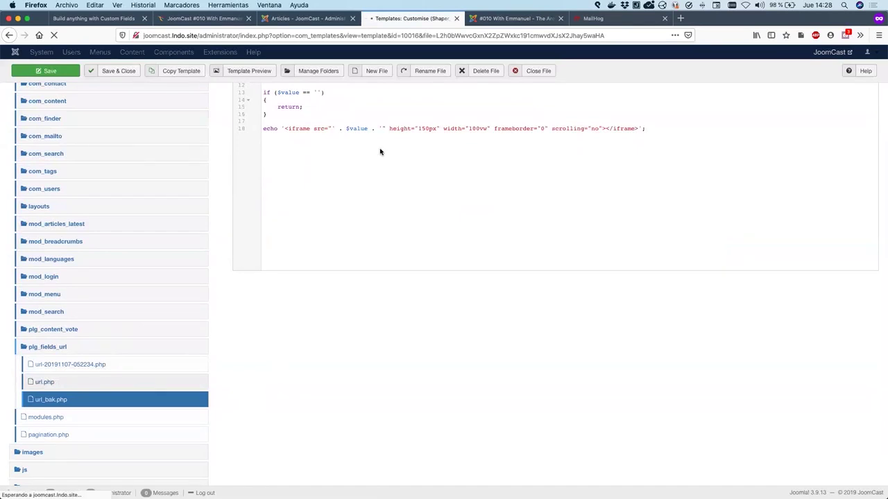
scroll(329, 208, "down", 2)
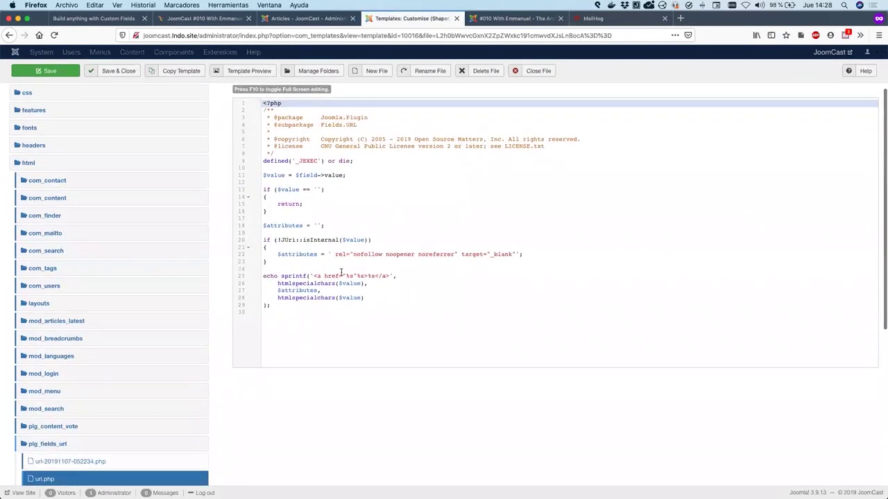
Append the line echo "CASA"; to the end of url.php and save it.
left_click(275, 311)
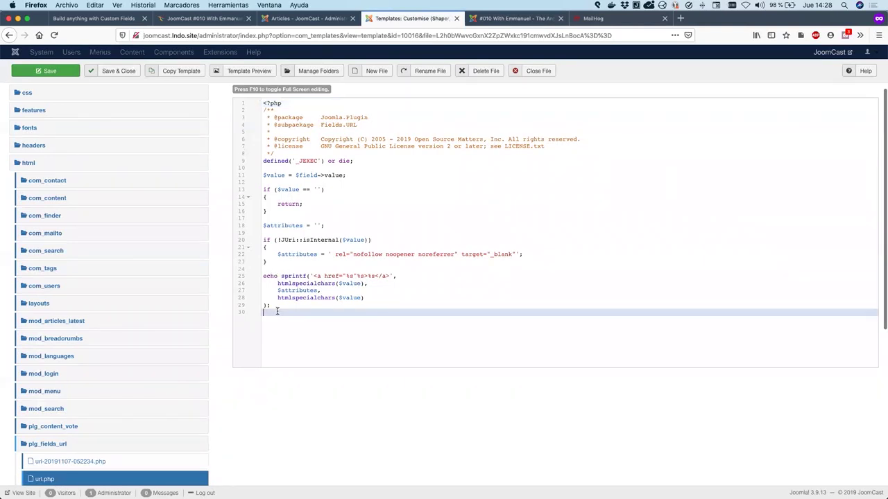
key("Return")
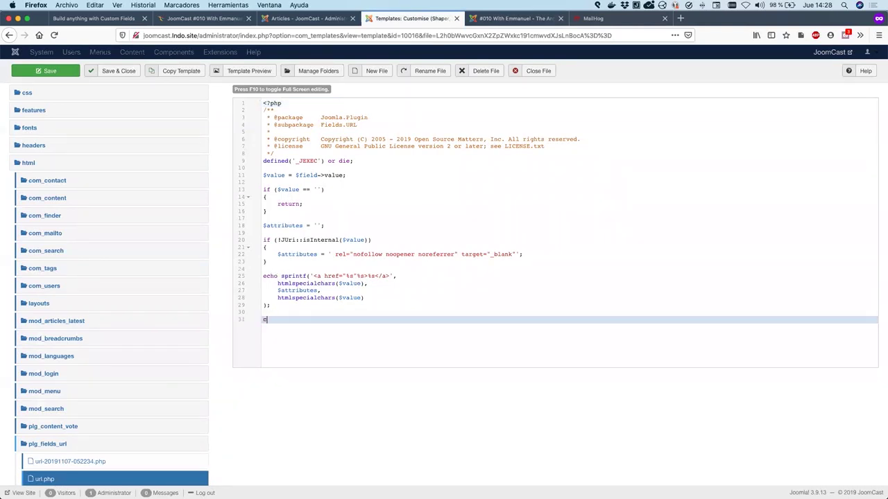
type("echo \"CASA\";")
left_click(46, 70)
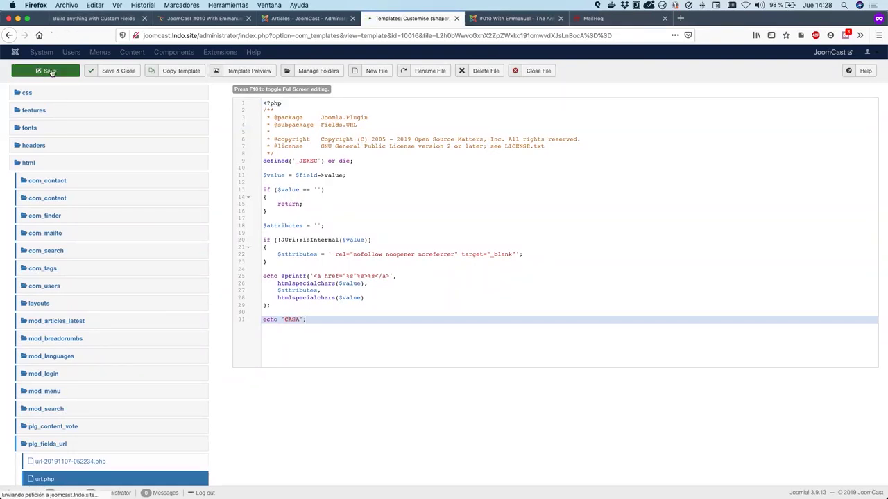
Reload the episode page to confirm CASA follows the Anchor link, then return to url_bak.php.
left_click(504, 18)
left_click(54, 35)
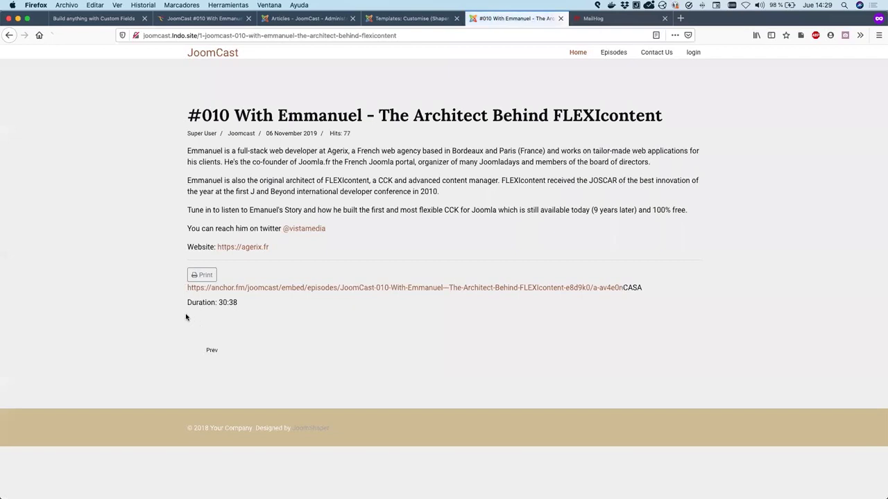
left_click_drag(643, 289, 624, 287)
left_click(428, 18)
scroll(6, 438, "down", 5)
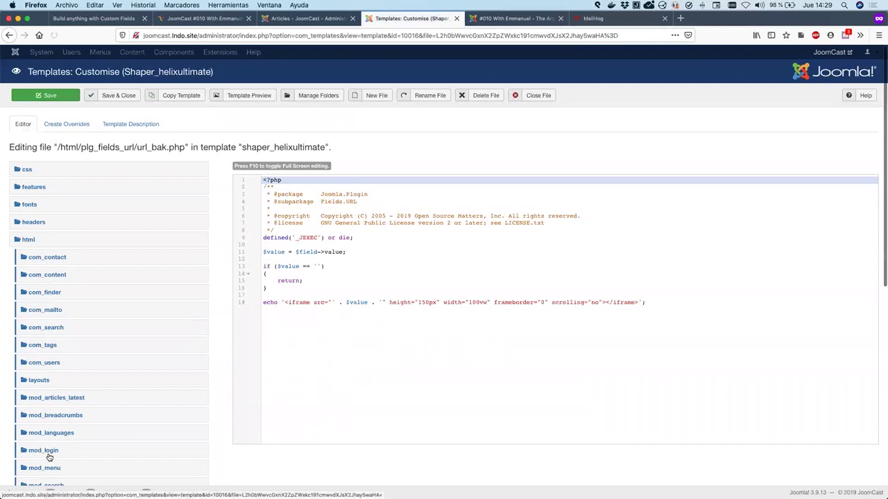
Replace url.php's code with the iframe code copied from url_bak.php and save.
left_click_drag(331, 372, 229, 181)
key("super+c")
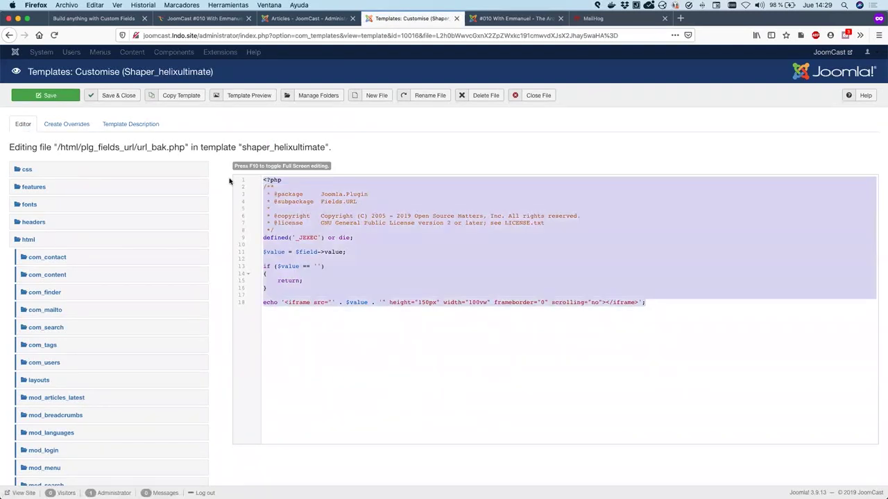
scroll(117, 280, "down", 5)
left_click(51, 401)
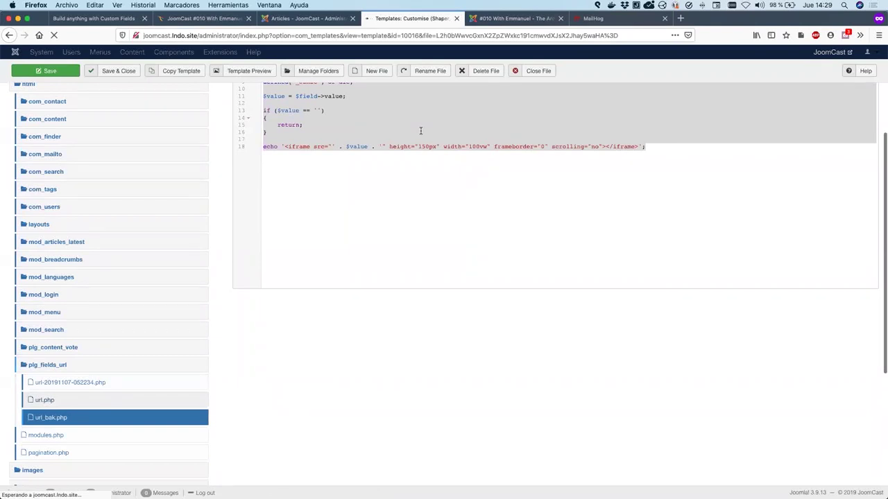
left_click(332, 281)
key("super+a")
key("super+v")
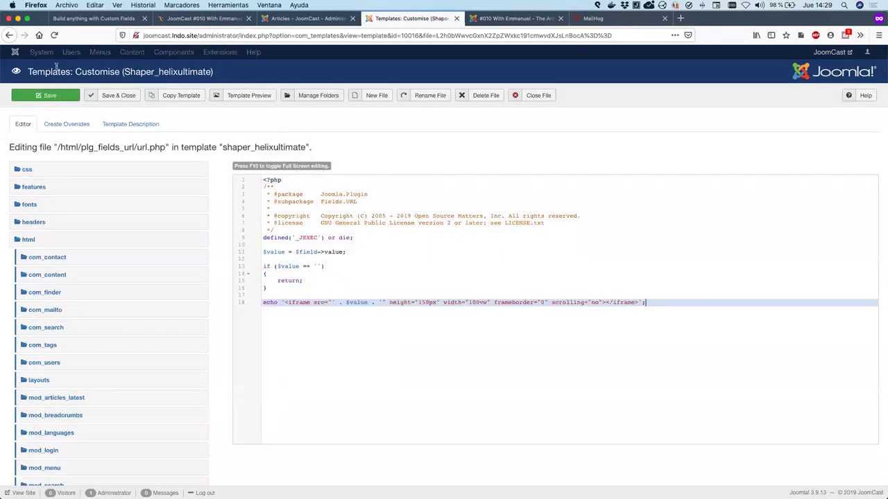
left_click(53, 97)
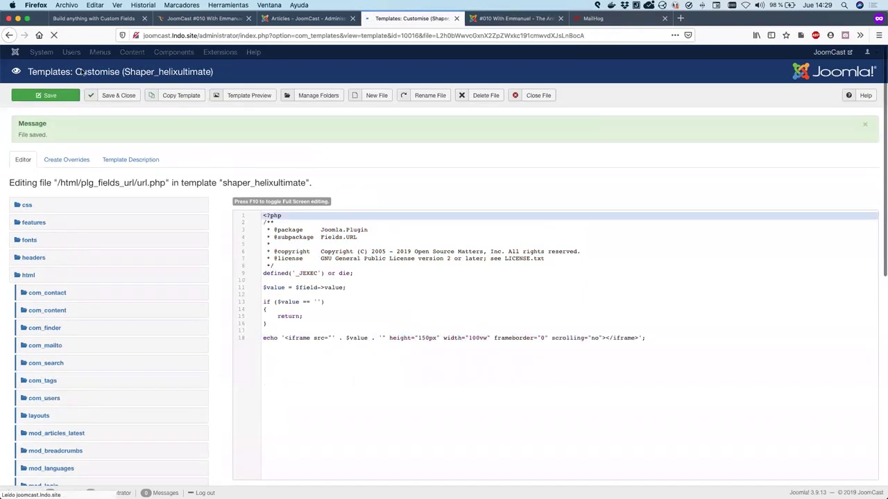
Change the iframe height to 800px and save url.php.
left_click(421, 338)
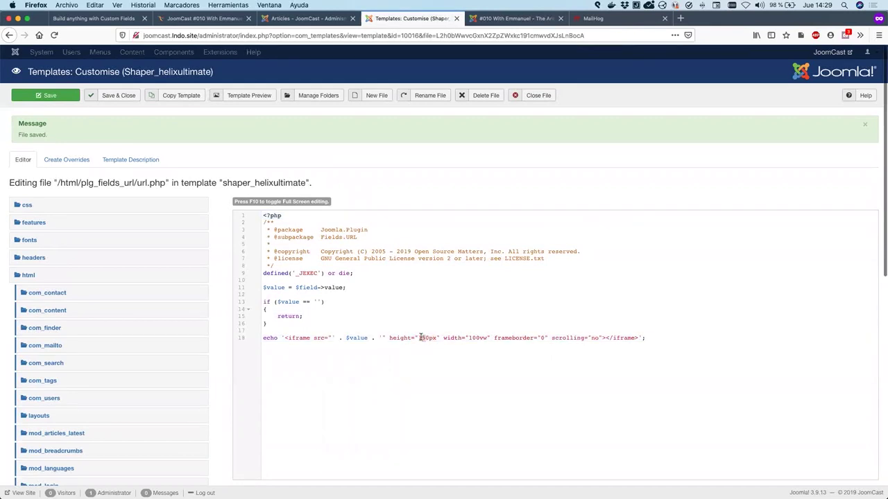
double_click(426, 338)
type("800px")
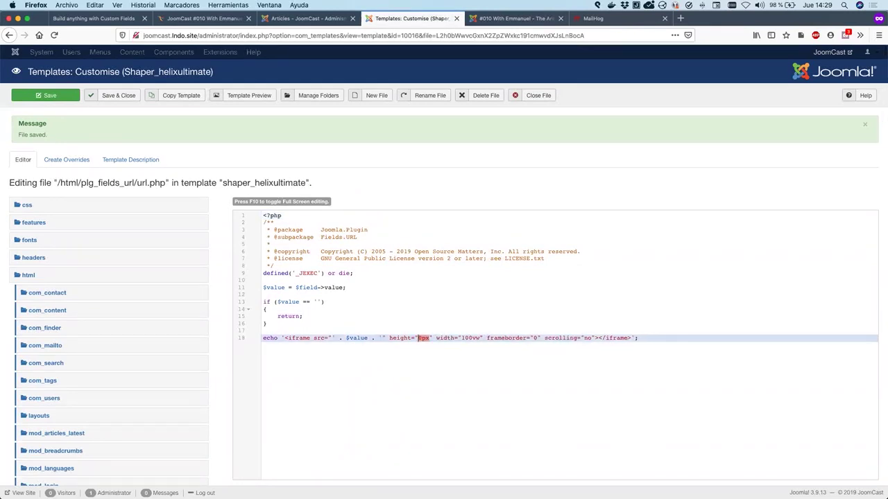
left_click(45, 95)
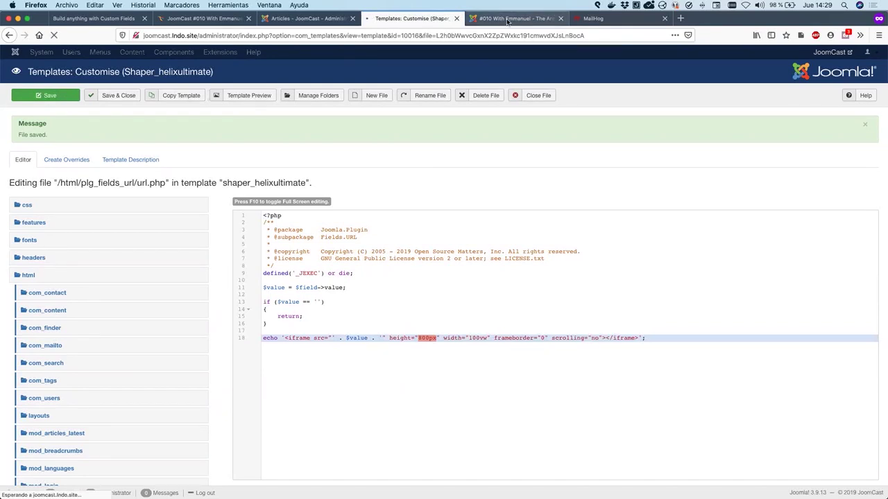
Set the iframe to 150px high and 750px wide, save, and view the episode page.
left_click(424, 337)
double_click(425, 338)
type("150px")
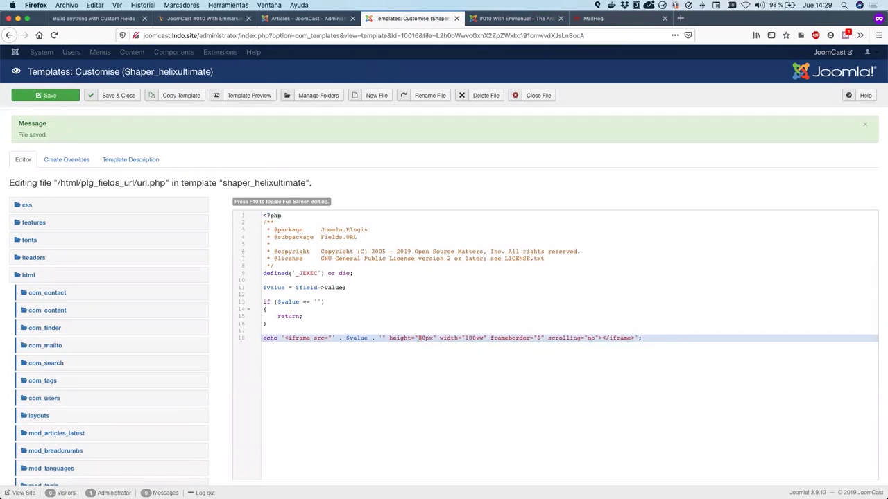
double_click(477, 338)
type("150vw")
key("BackSpace")
key("BackSpace")
type("px")
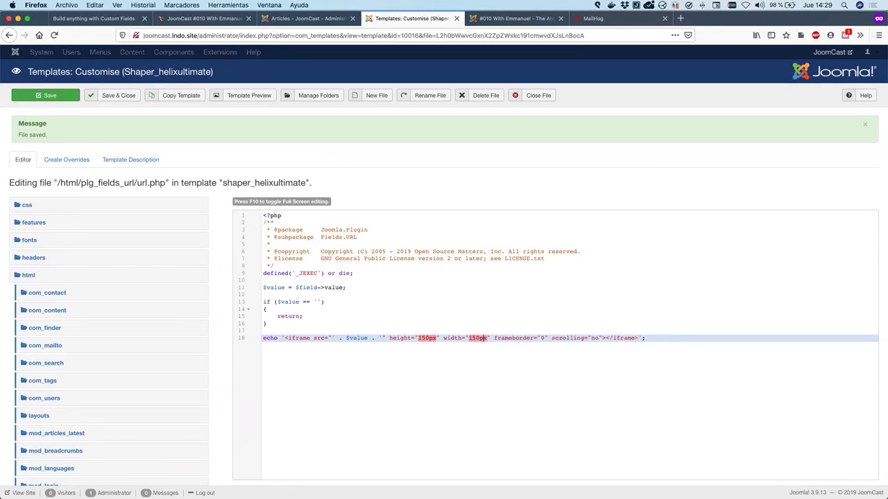
key("BackSpace")
type("7")
left_click(45, 95)
left_click(516, 18)
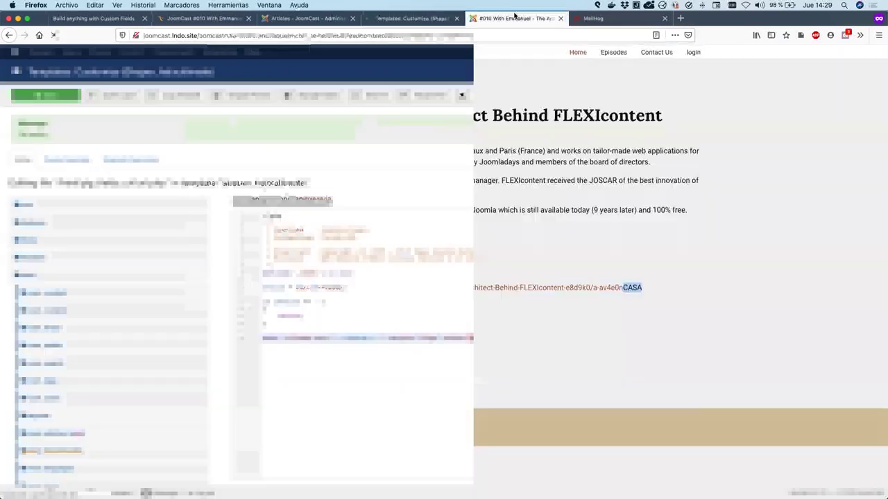
Reload the episode page, then browse page 2 of the homepage episodes to check the embedded players.
left_click(56, 35)
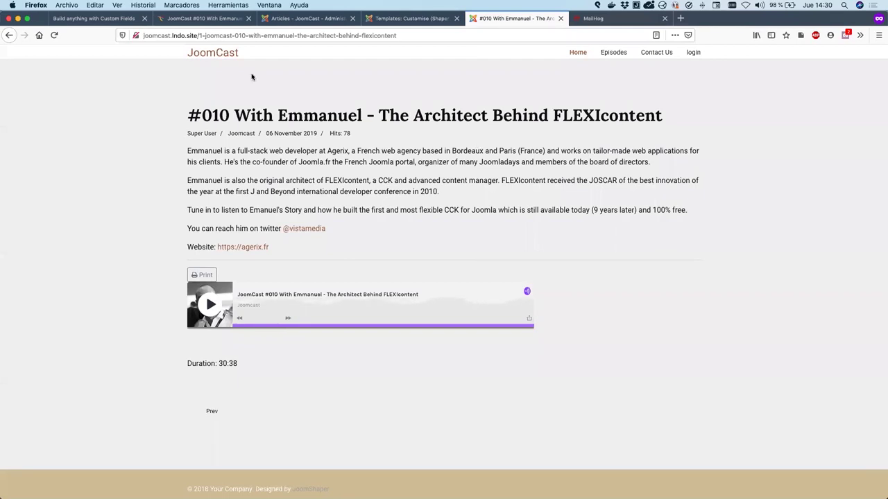
left_click(223, 53)
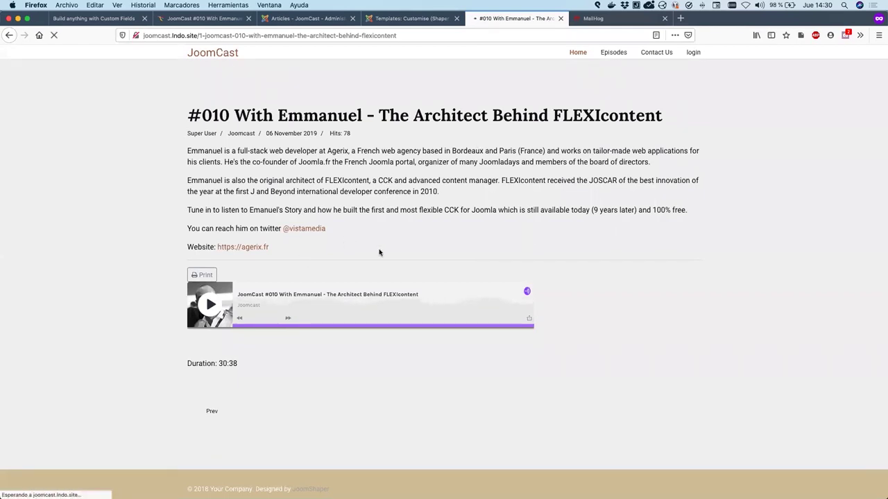
scroll(319, 281, "down", 5)
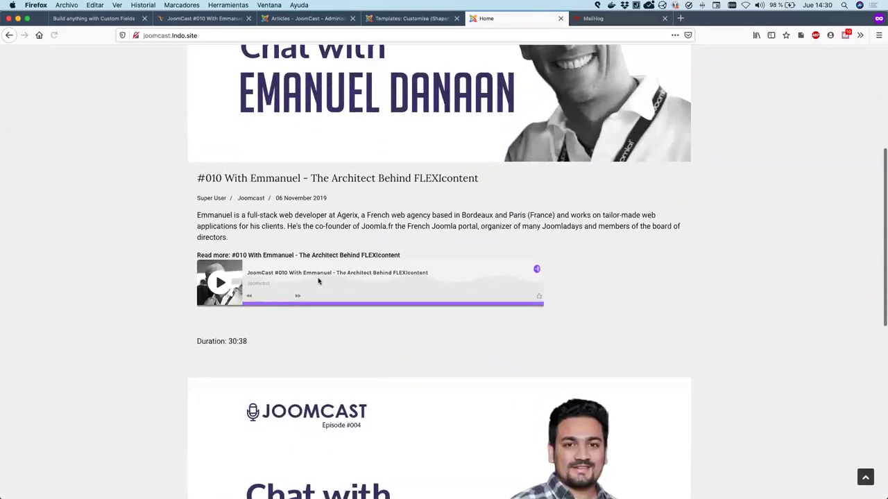
scroll(318, 281, "down", 10)
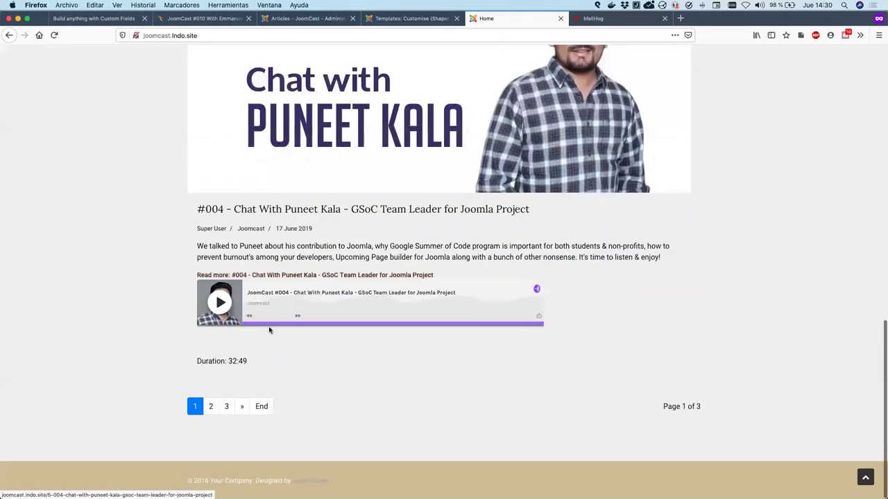
left_click(212, 406)
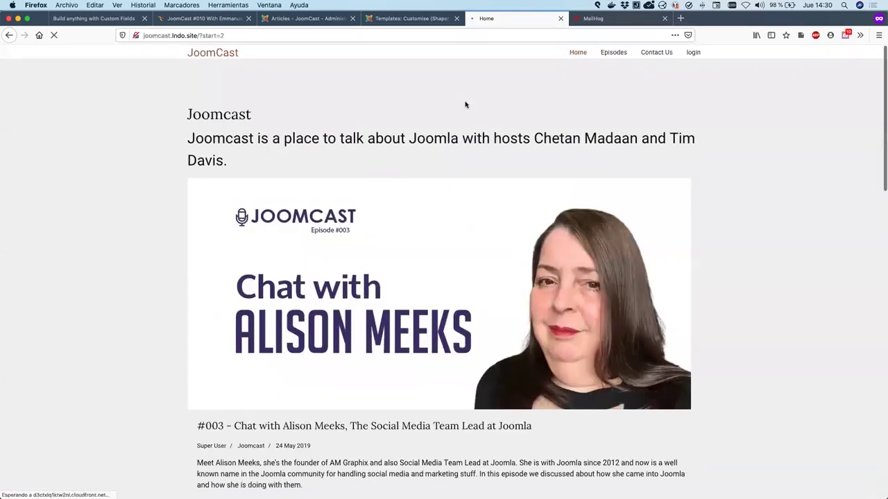
scroll(465, 105, "down", 6)
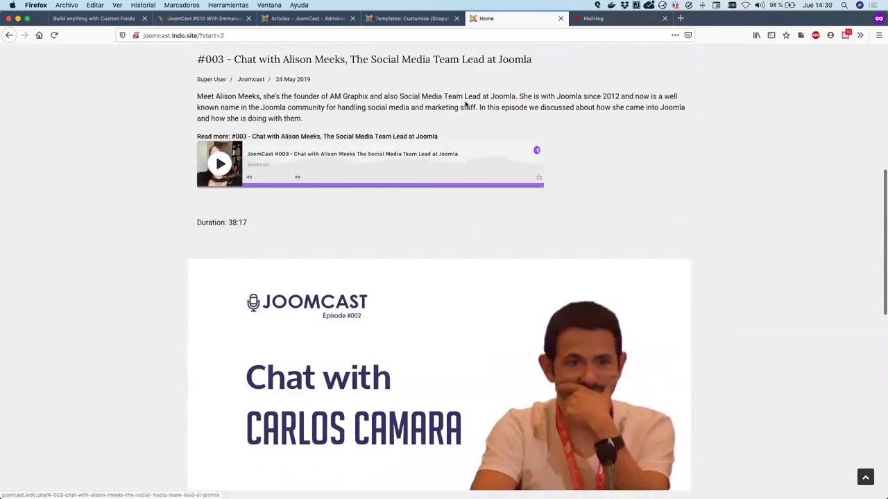
scroll(466, 104, "up", 6)
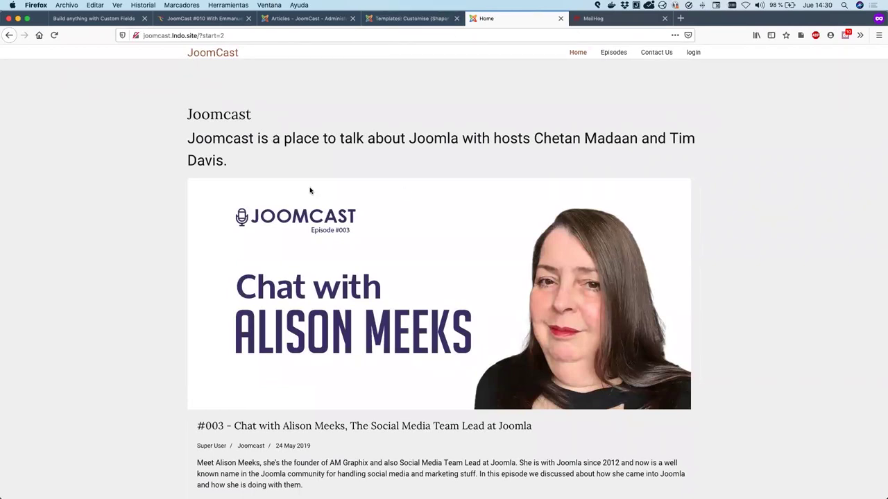
scroll(306, 183, "down", 6)
scroll(303, 179, "down", 3)
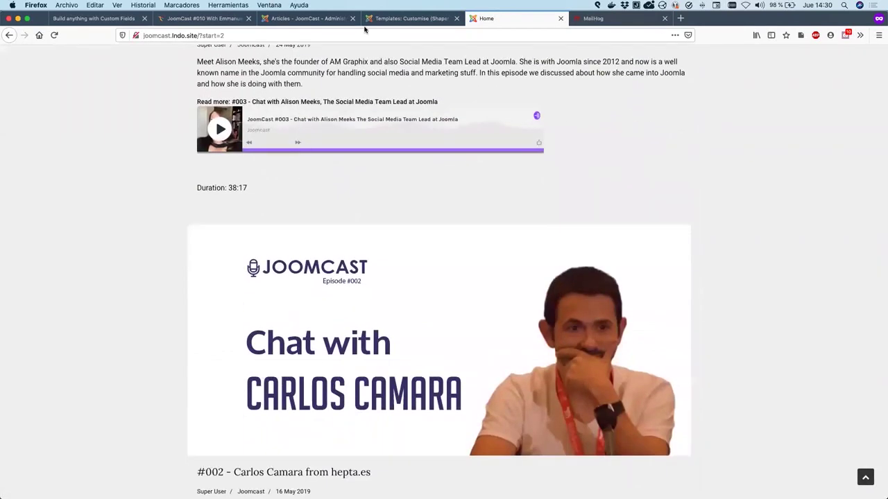
left_click(392, 24)
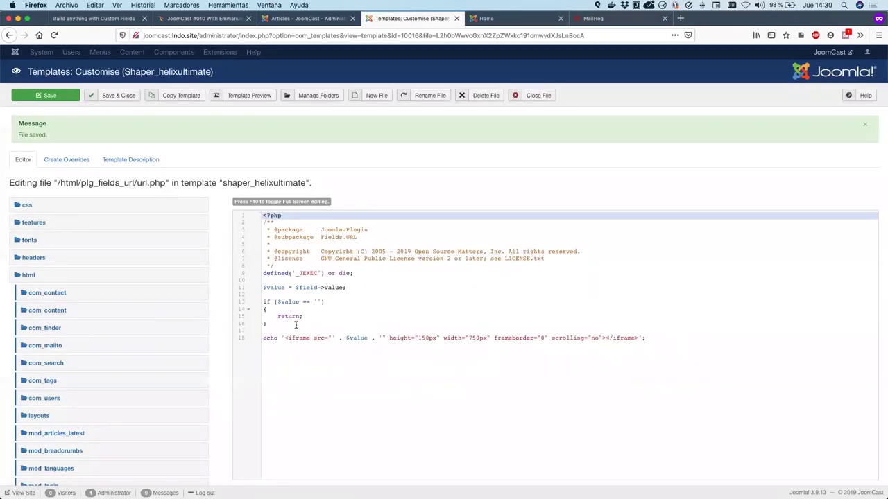
Save url.php with Cmd+S, check its 750px width on line 18, and go to the JoomCast Articles list.
scroll(295, 325, "down", 3)
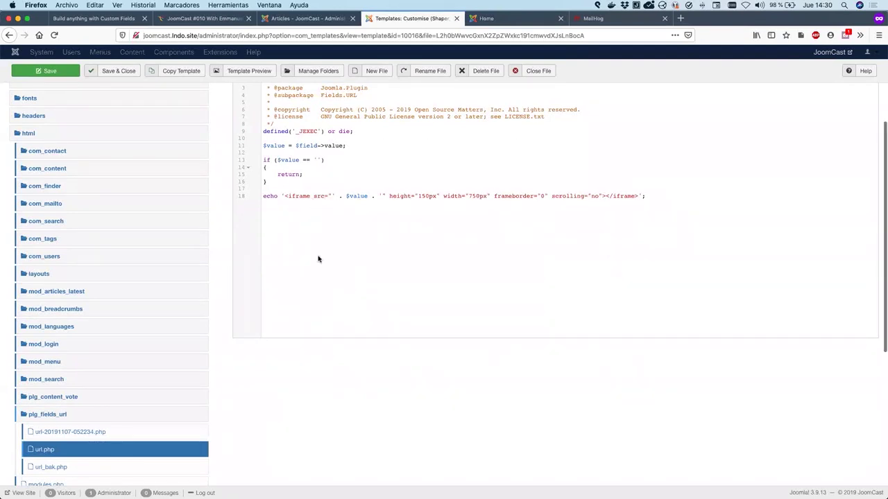
key("super+s")
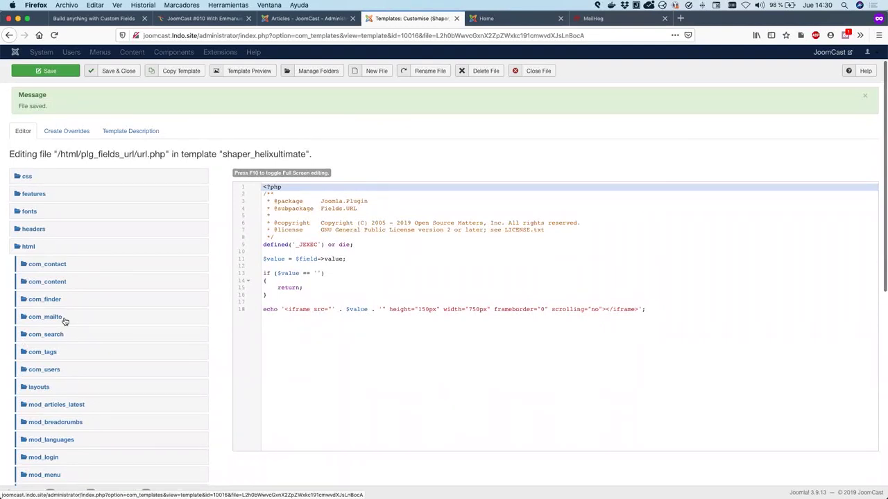
scroll(58, 414, "down", 4)
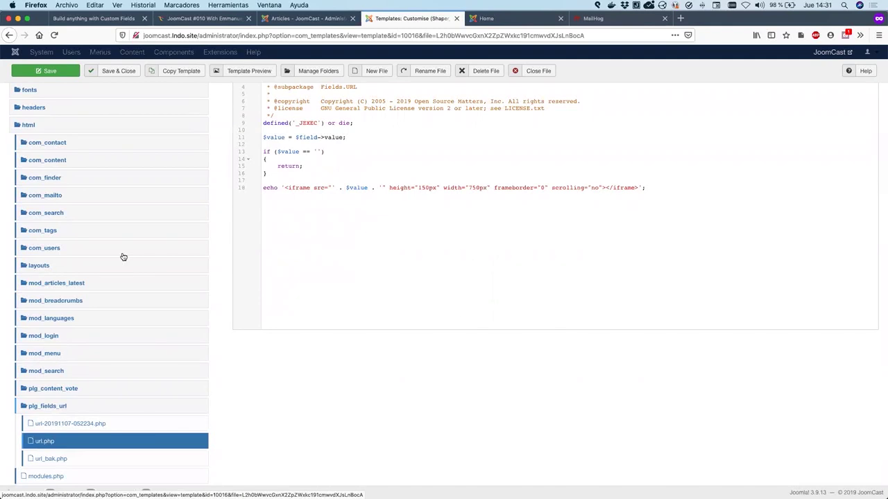
scroll(57, 165, "up", 5)
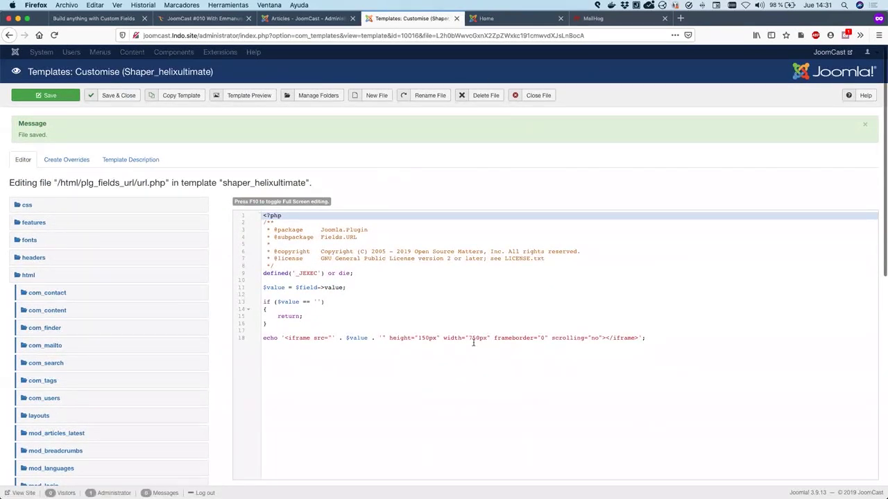
left_click_drag(469, 338, 489, 339)
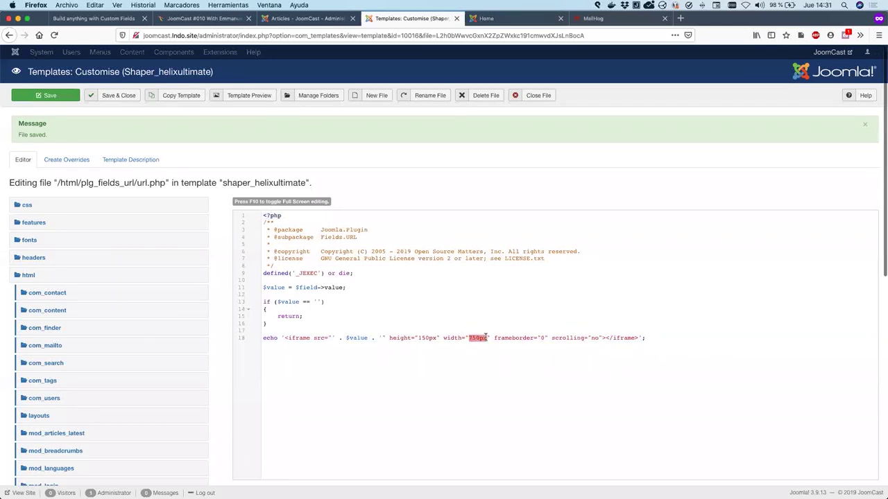
left_click(302, 18)
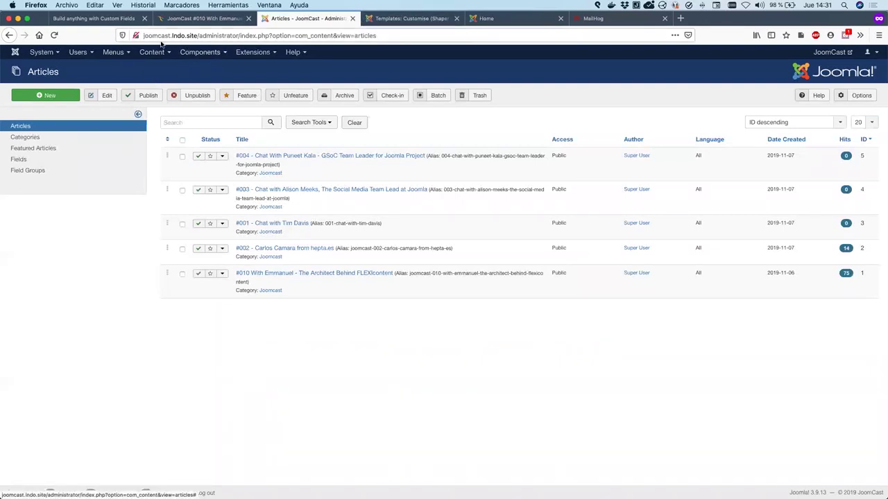
Advance the slides to SPICING IT UP and view the Easy Layouts website in a new tab, then return to the articles.
left_click(110, 19)
key("Right")
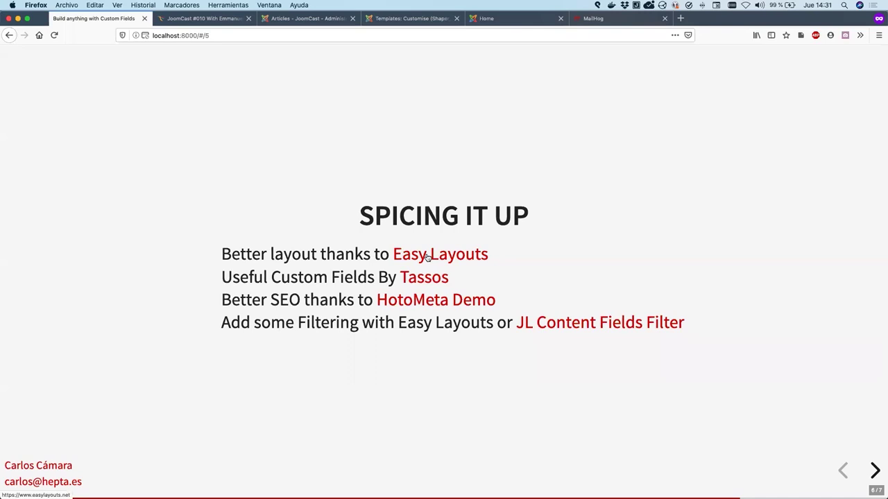
right_click(441, 251)
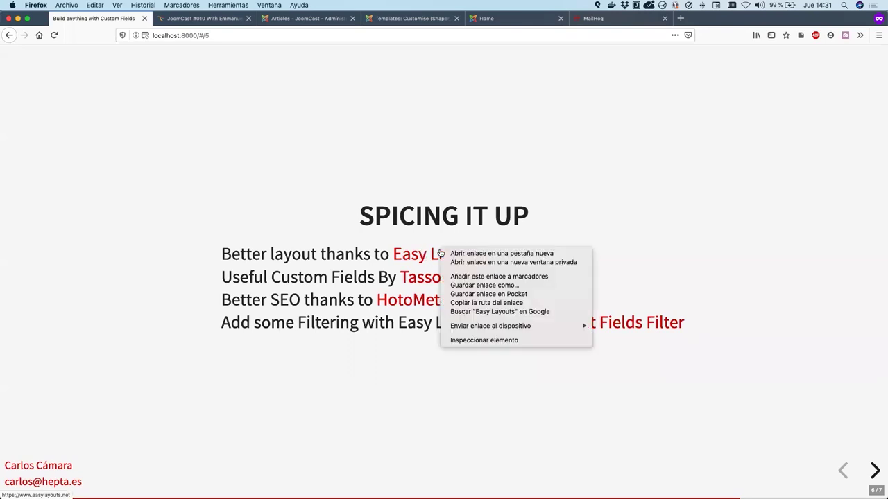
left_click(467, 253)
left_click(175, 17)
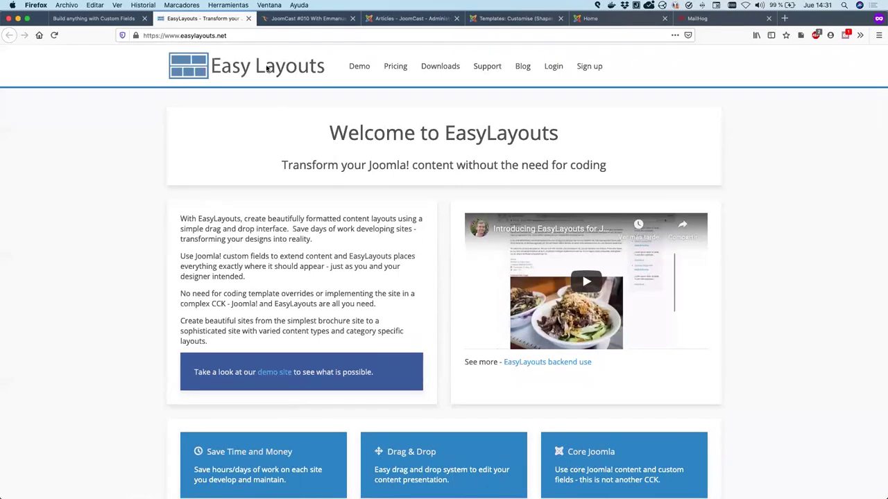
left_click(409, 18)
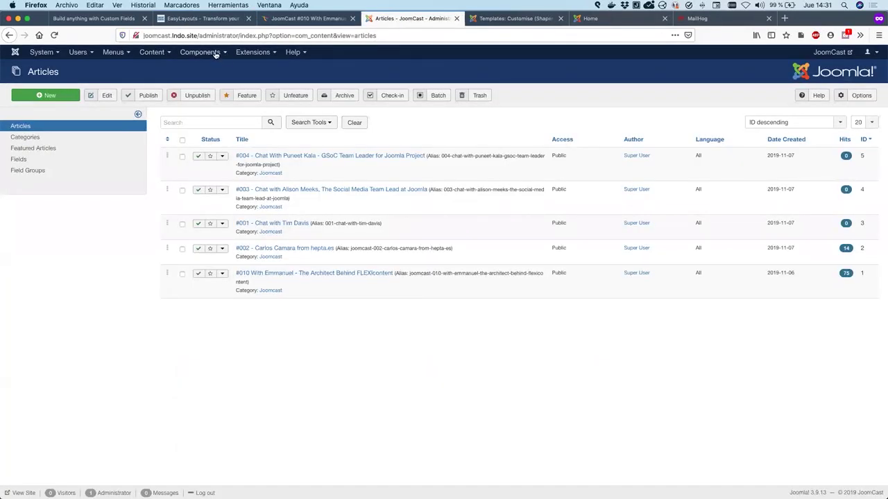
In EasyLayouts, create a new Single Article layout prefilled with Match Default Joomla! Layout.
mouse_move(203, 55)
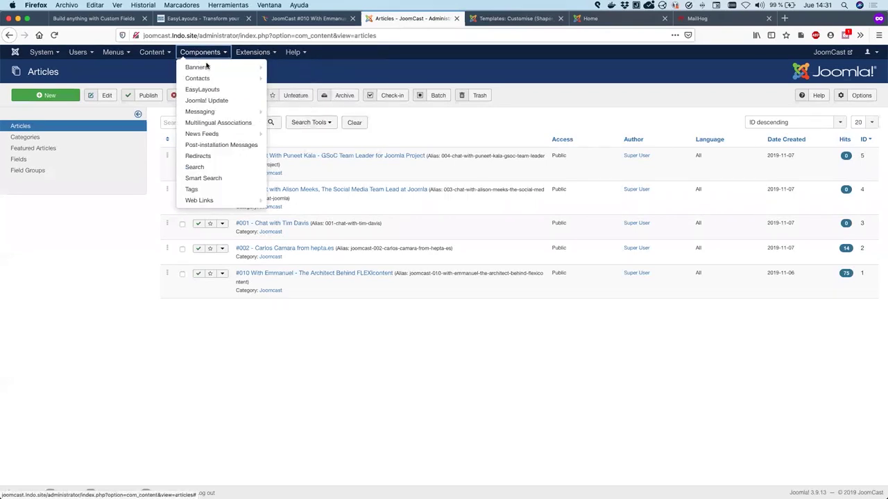
left_click(201, 90)
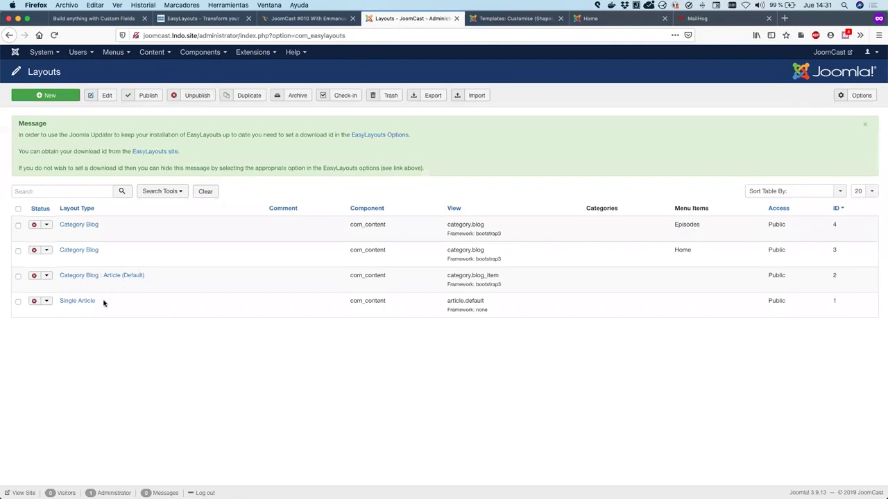
left_click(55, 98)
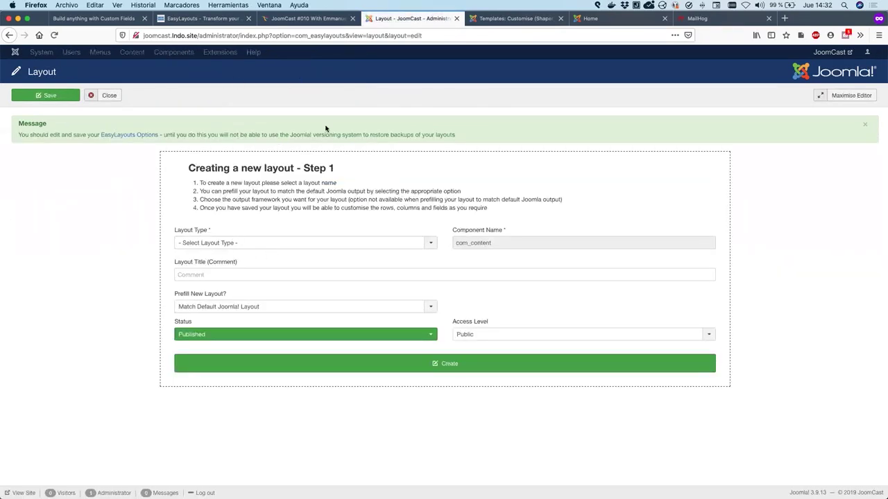
left_click(302, 241)
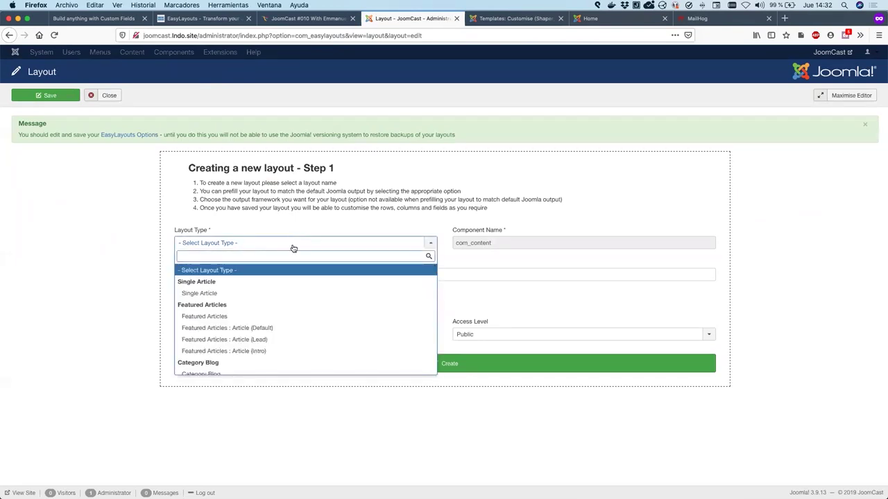
left_click(271, 293)
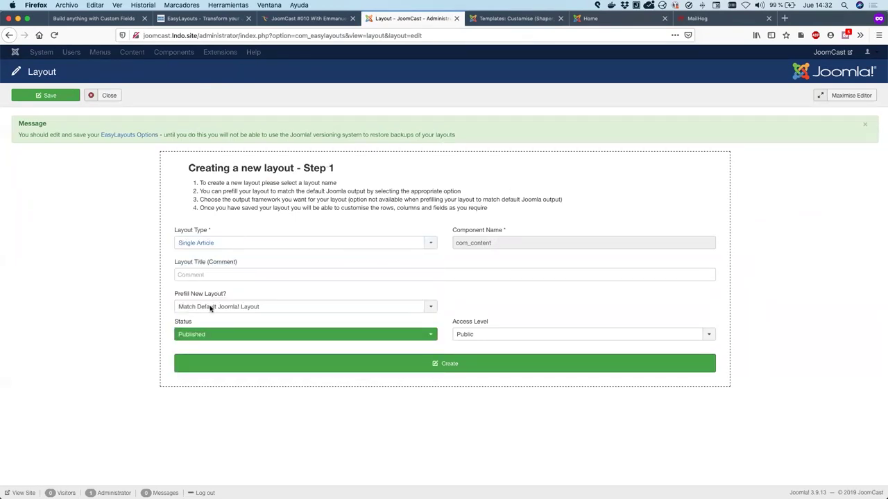
left_click(245, 308)
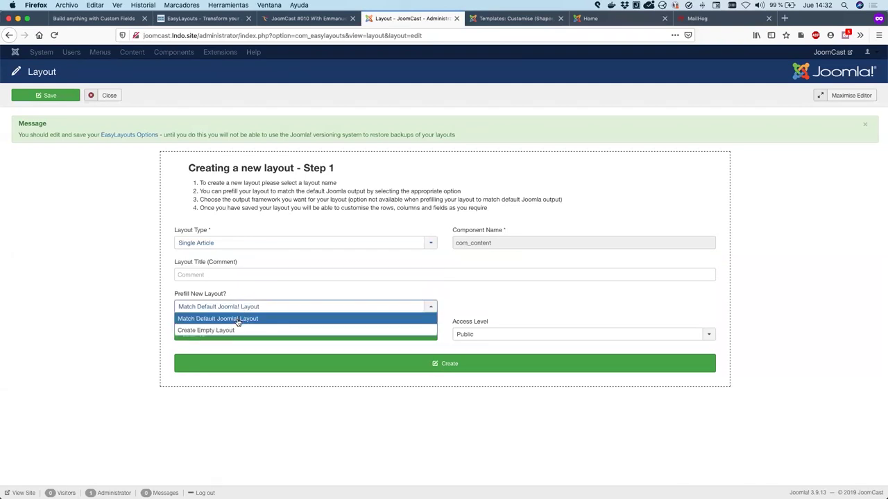
left_click(239, 317)
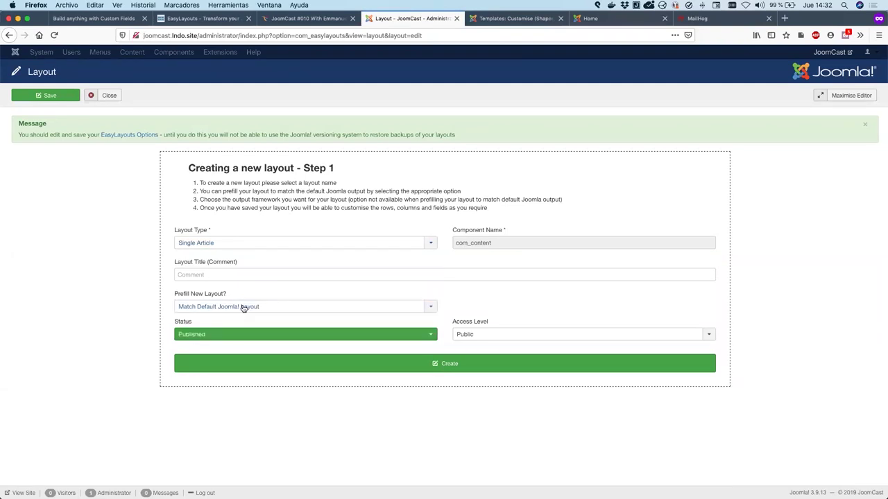
left_click(466, 364)
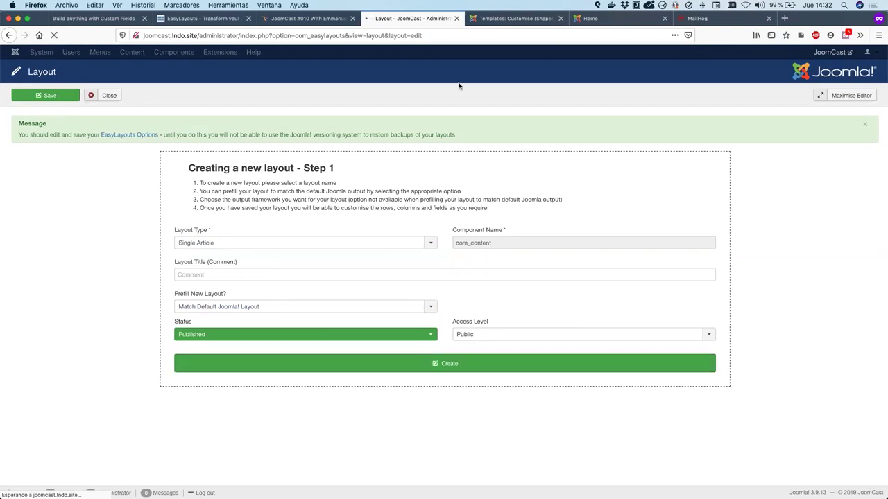
Delete the url.php template override file.
left_click(502, 21)
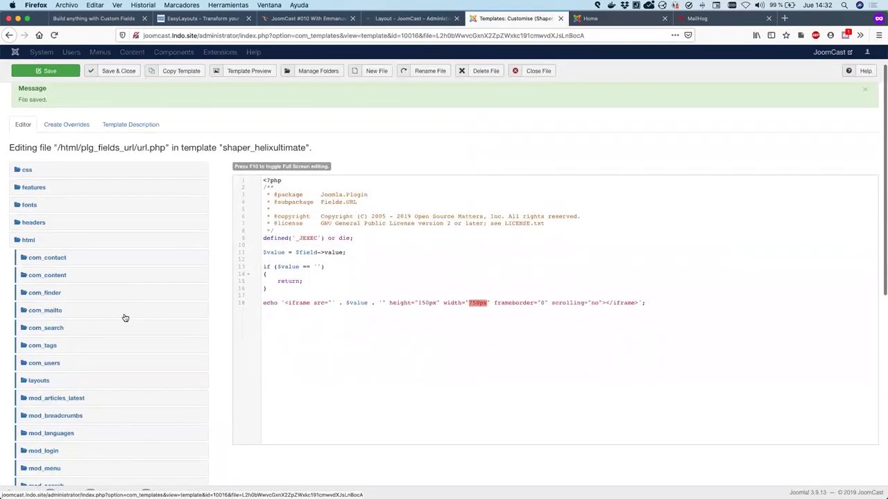
scroll(125, 318, "down", 3)
scroll(125, 318, "up", 4)
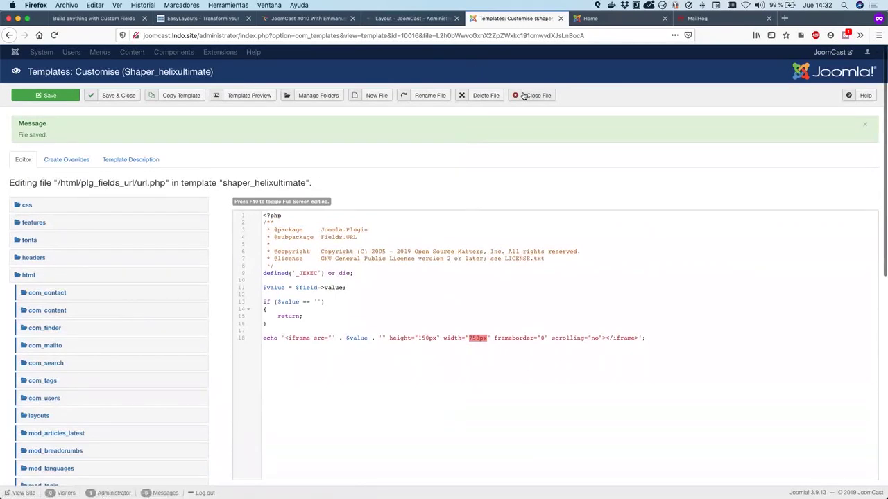
left_click(486, 95)
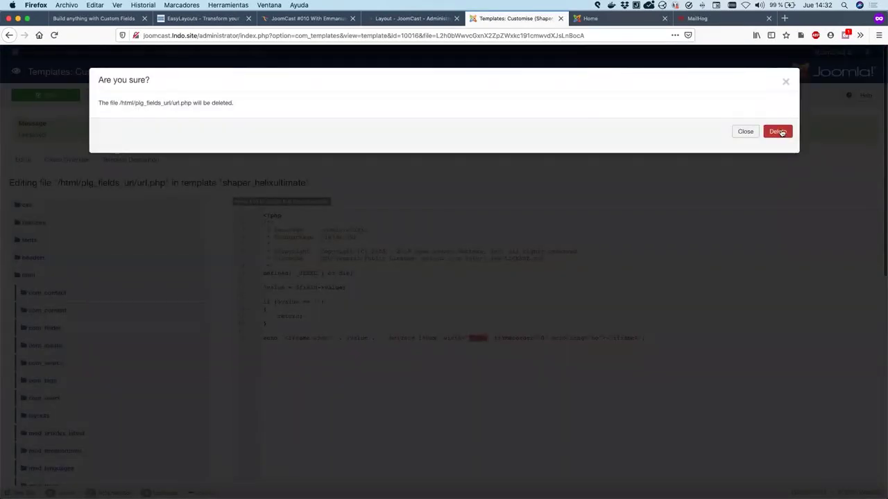
left_click(778, 132)
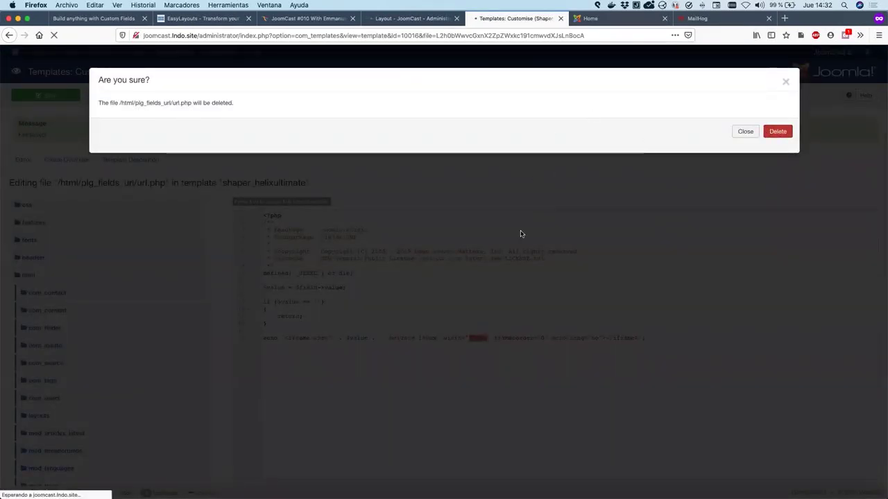
Open url_bak.php from the html/plg_fields_url override folder, then return to the new layout form.
scroll(117, 381, "down", 2)
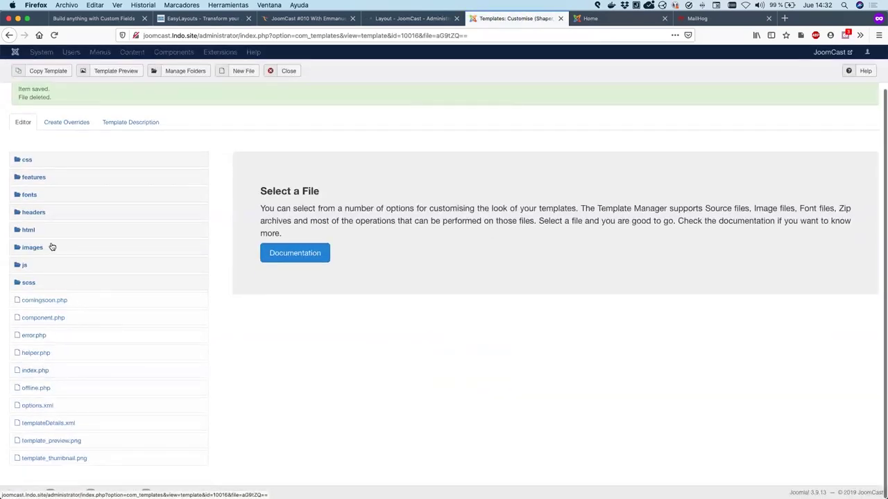
left_click(35, 231)
scroll(38, 411, "down", 5)
left_click(65, 250)
left_click(57, 285)
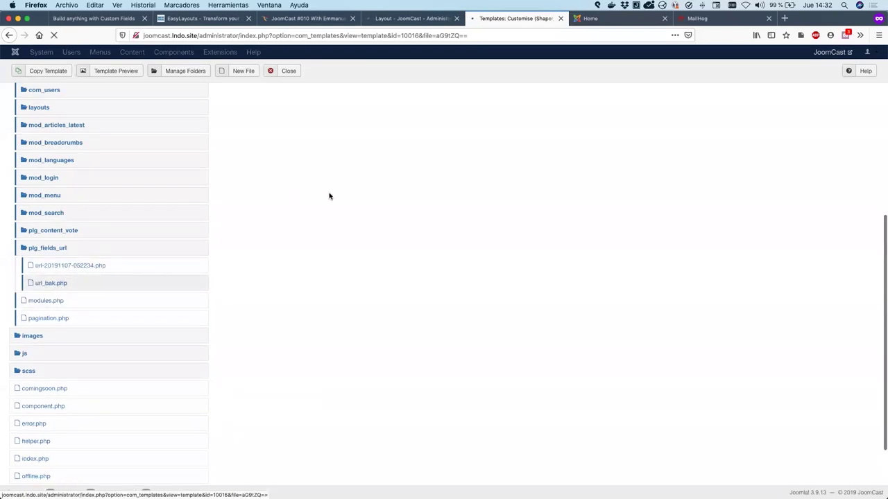
left_click(437, 17)
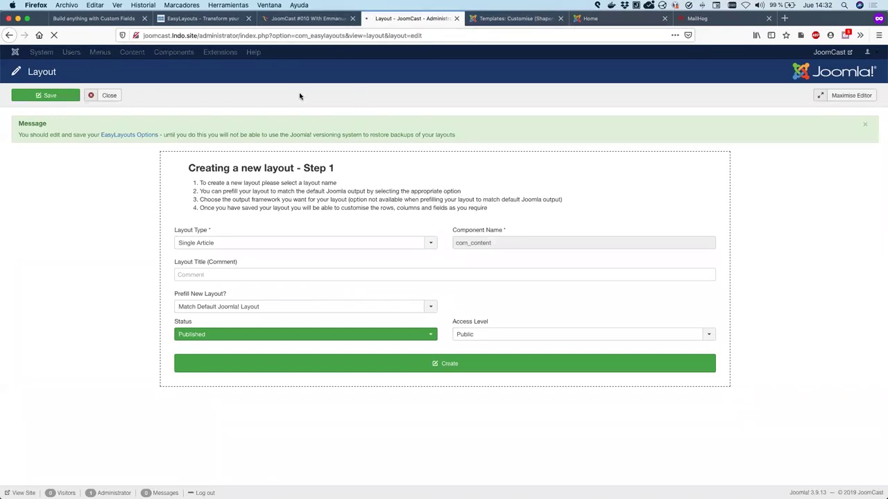
Scroll through the rows of elements in the new Single Article layout.
left_click(495, 19)
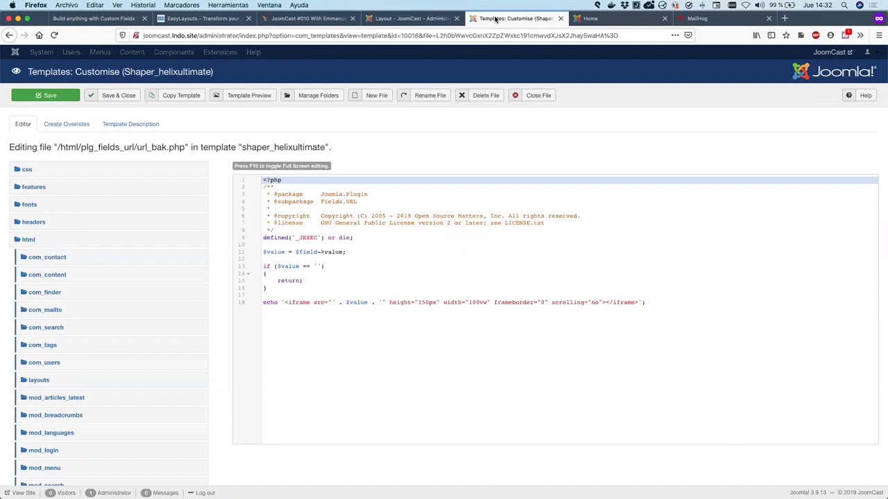
left_click(399, 18)
scroll(270, 187, "down", 5)
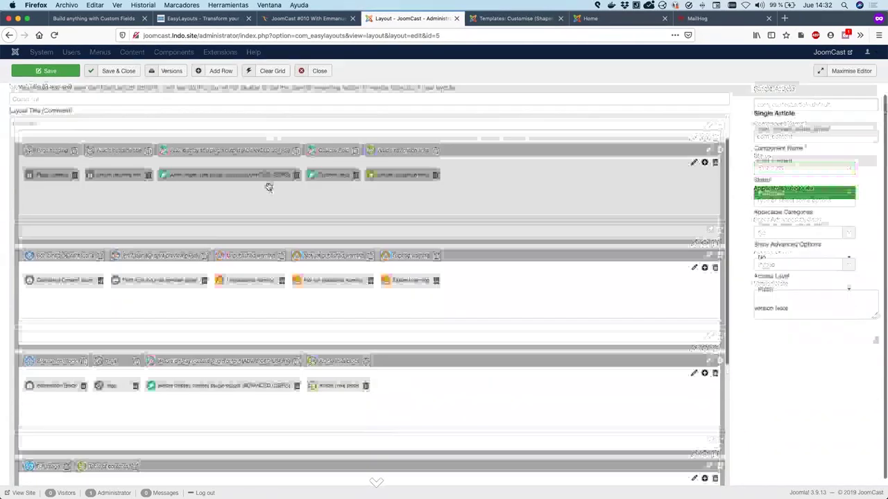
scroll(269, 186, "down", 3)
scroll(269, 186, "up", 10)
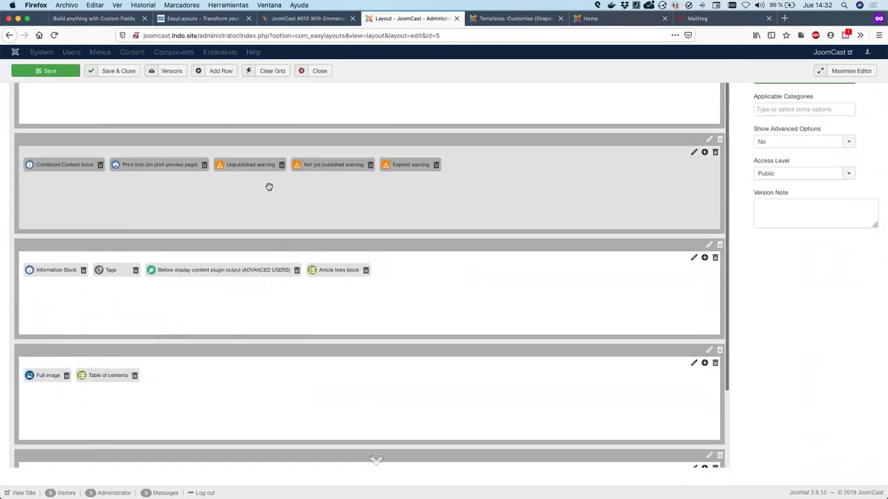
scroll(269, 186, "down", 9)
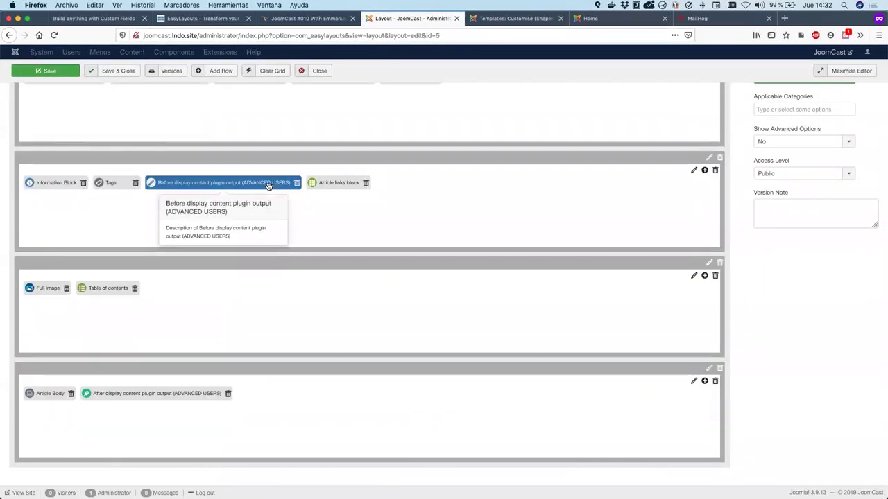
scroll(269, 187, "up", 9)
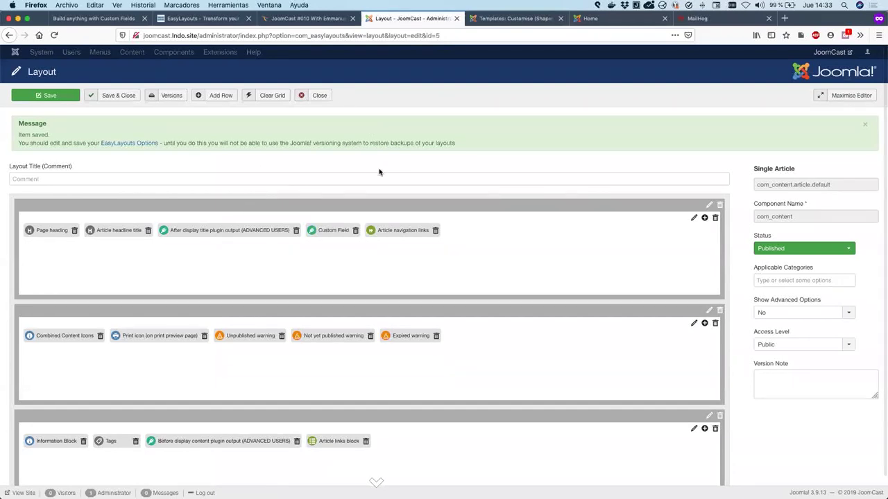
scroll(379, 172, "down", 4)
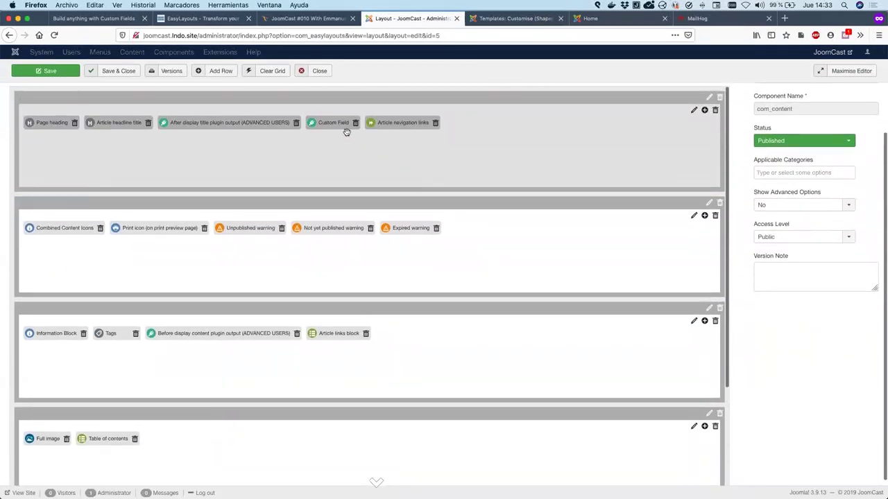
Inspect the Custom Field element's settings and cancel without changes.
left_click(337, 126)
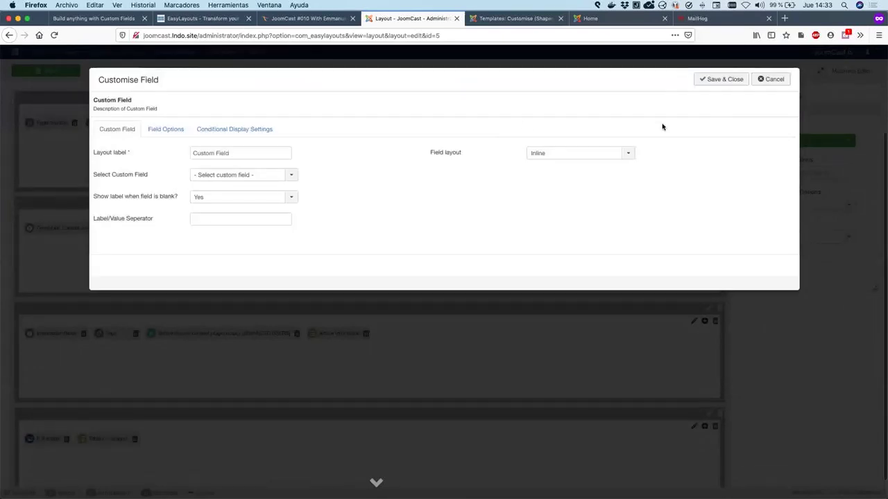
left_click(780, 78)
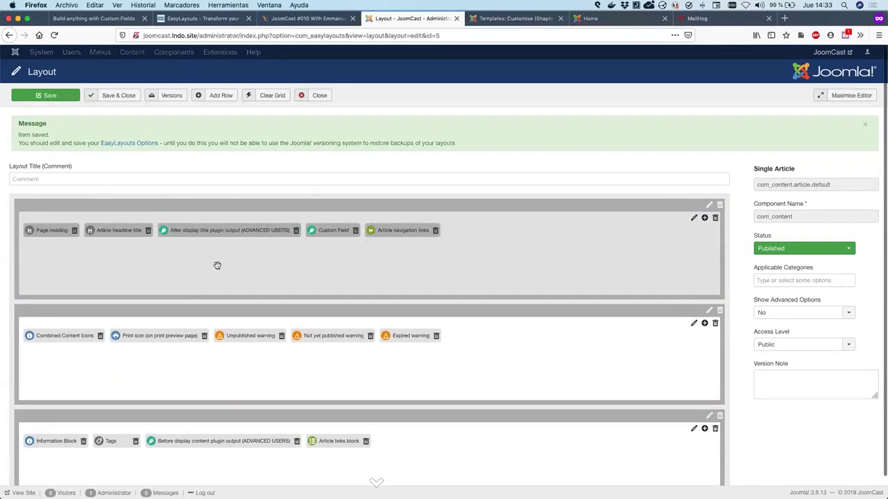
scroll(54, 349, "down", 2)
scroll(54, 348, "down", 4)
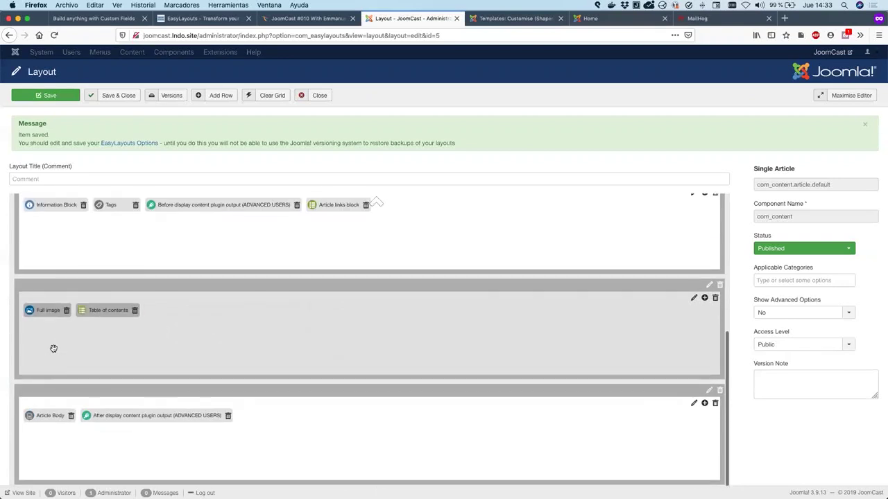
scroll(54, 348, "up", 6)
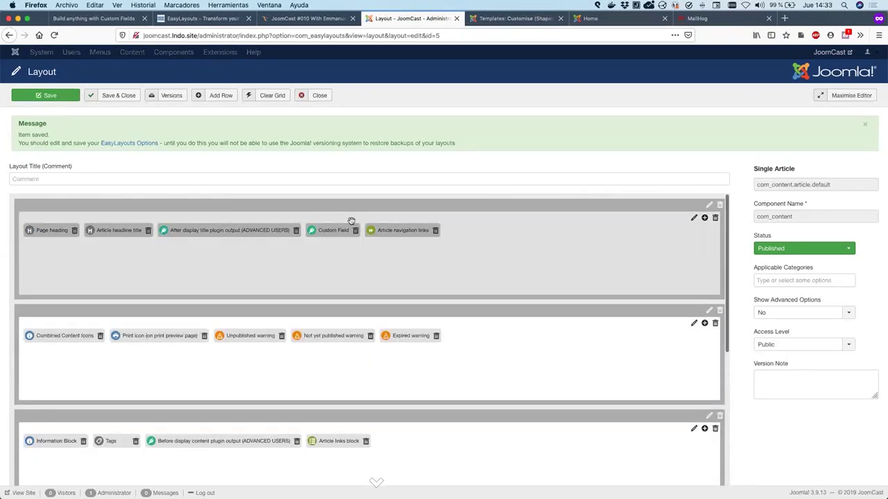
Remove navigation links, after-title output, content icons, print icon and status warnings, and delete the emptied row.
left_click(435, 230)
left_click(296, 230)
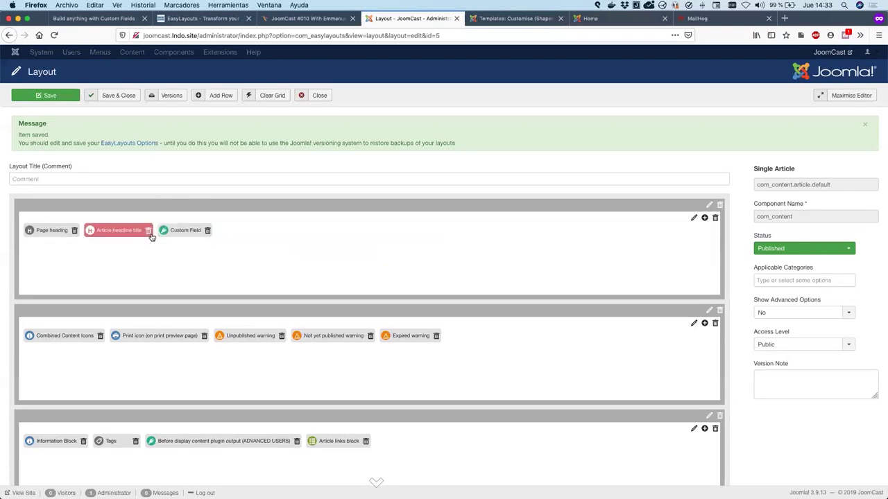
left_click(99, 337)
left_click(779, 81)
left_click(101, 337)
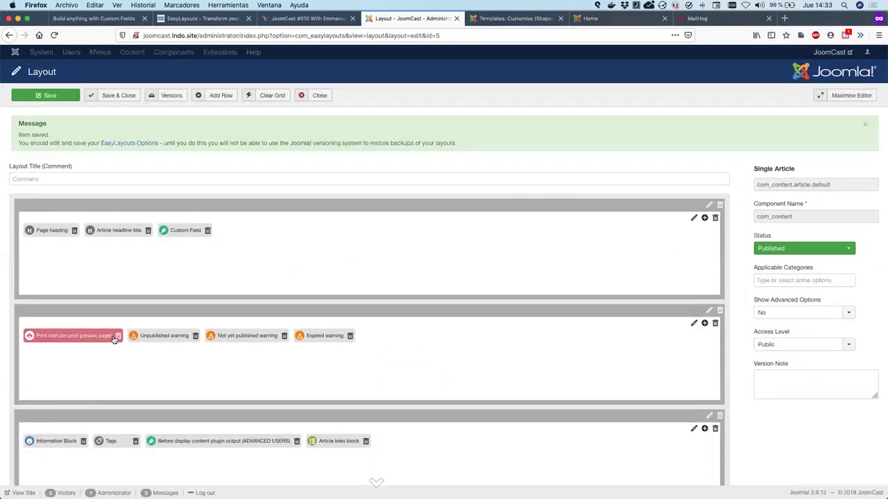
left_click(115, 337)
left_click(176, 337)
left_click(157, 336)
left_click(93, 337)
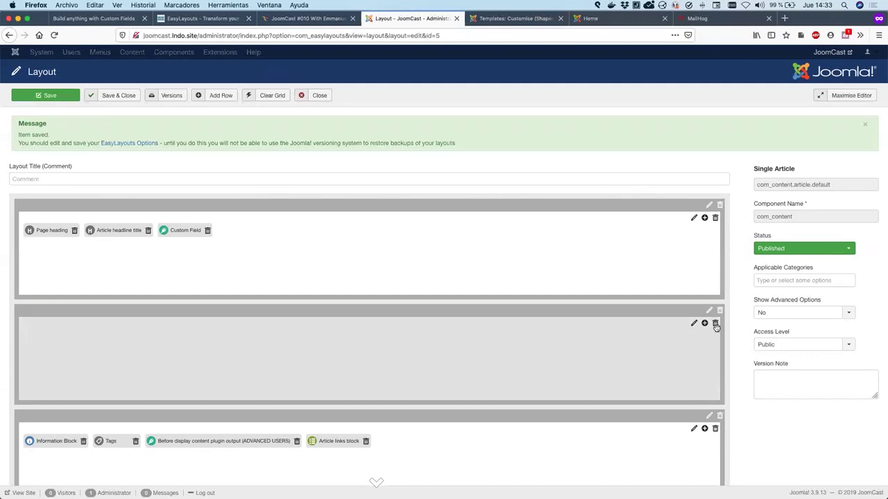
left_click(715, 324)
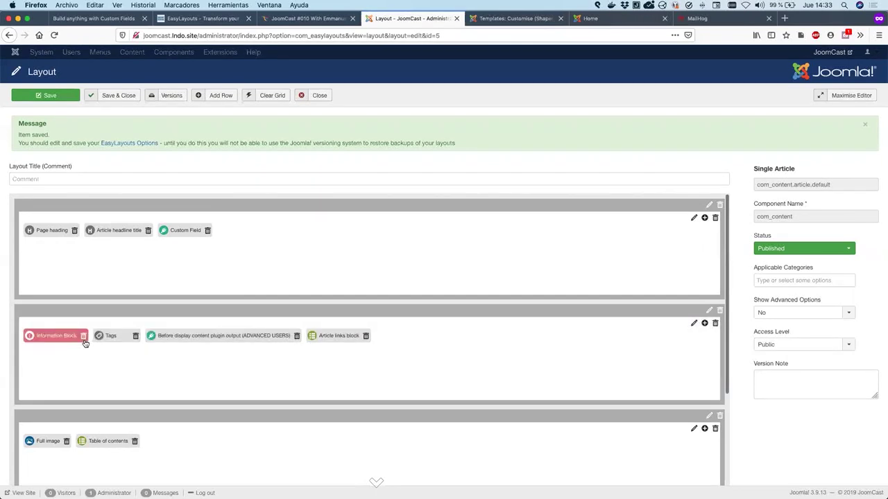
Remove Information Block, Tags, article links, table of contents, Full image and plugin outputs, and delete the empty rows.
left_click(83, 336)
left_click(67, 336)
left_click(174, 335)
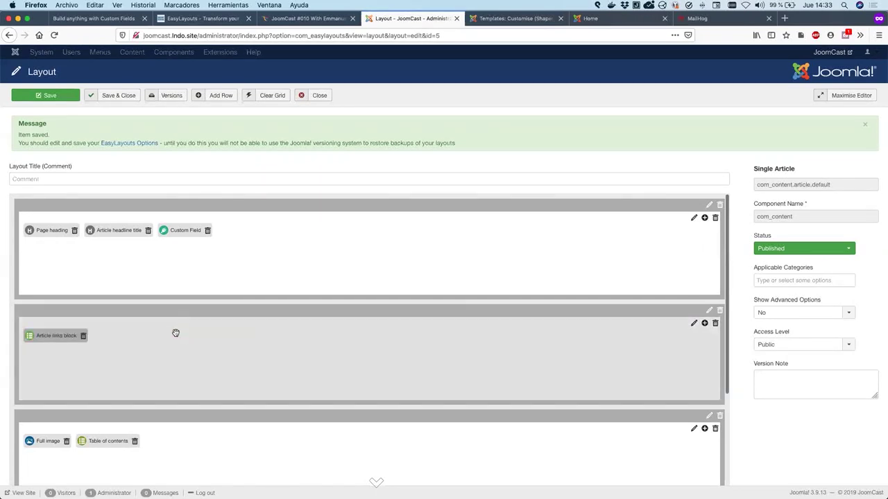
left_click(82, 336)
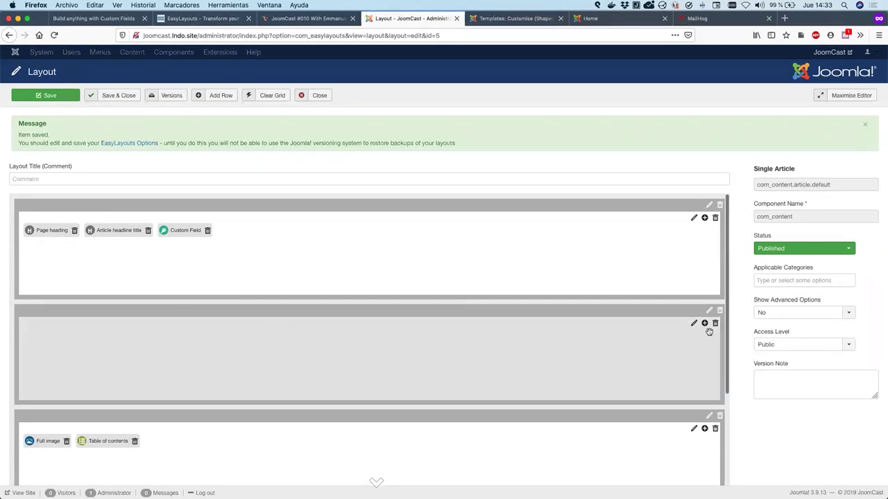
left_click(714, 324)
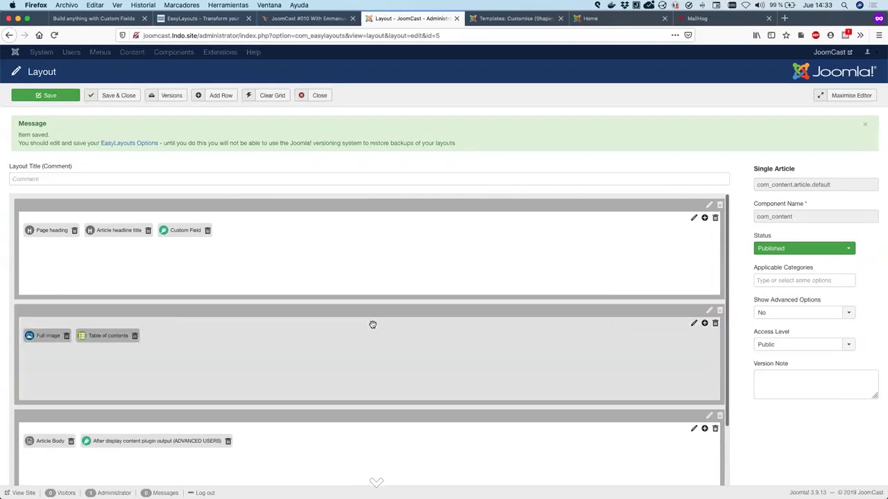
left_click(136, 336)
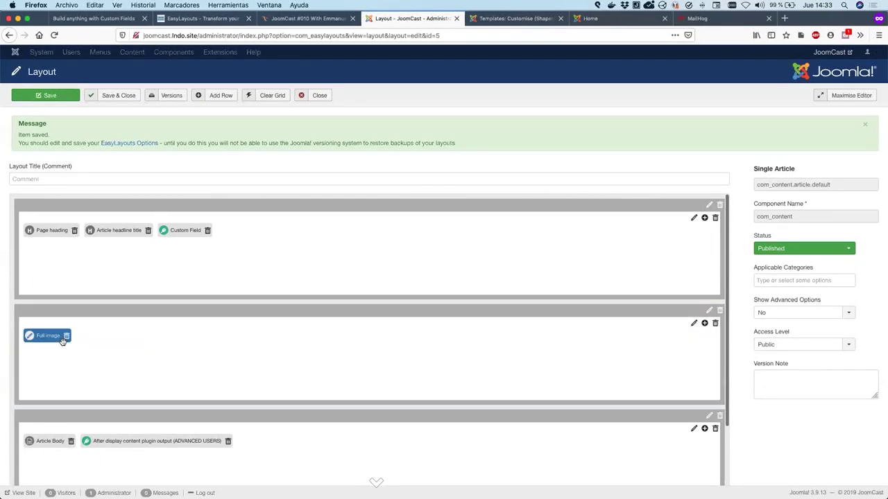
left_click(62, 340)
left_click(776, 81)
left_click(67, 335)
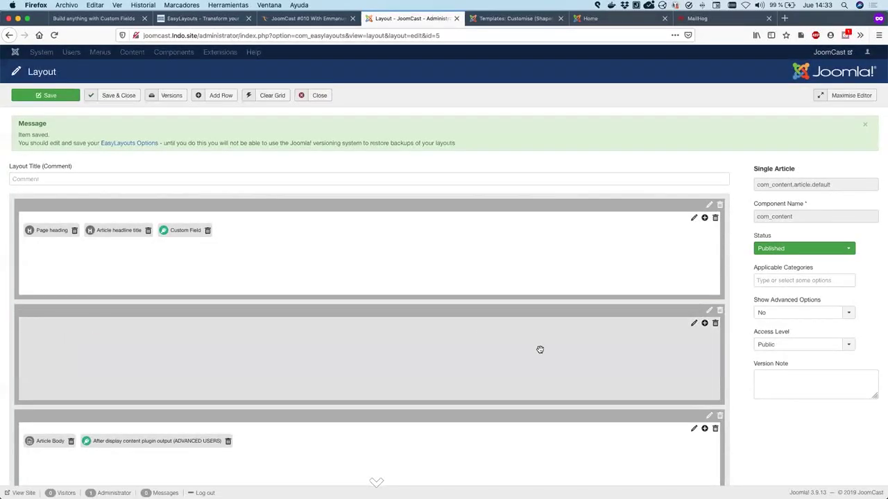
left_click(715, 323)
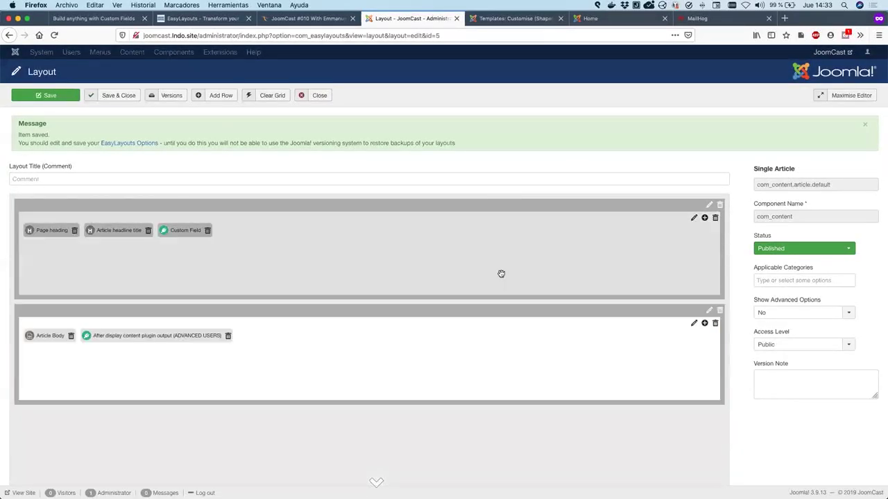
left_click(227, 336)
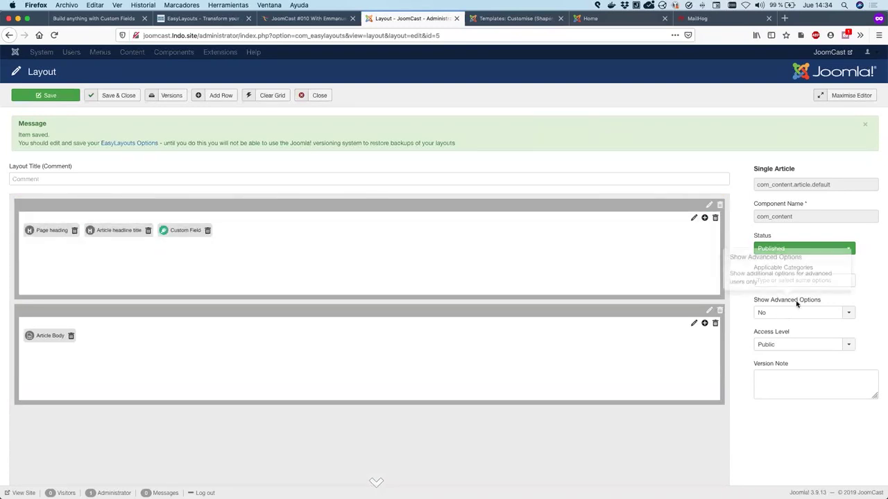
Save the trimmed layout and view episode #002 on the front end, which shows only its title.
left_click(57, 96)
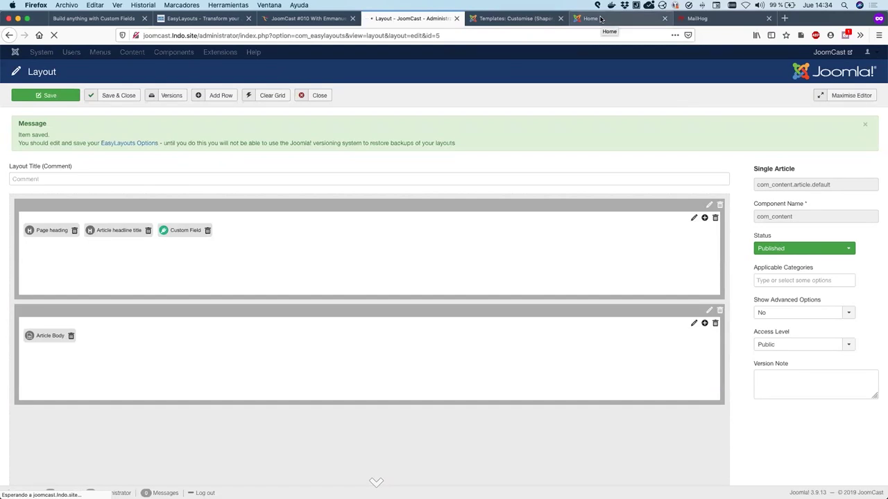
left_click(601, 19)
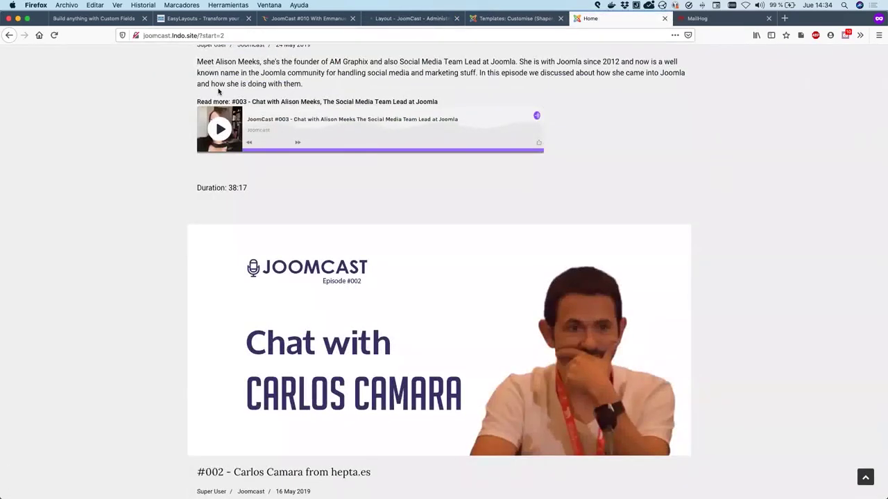
scroll(120, 135, "up", 5)
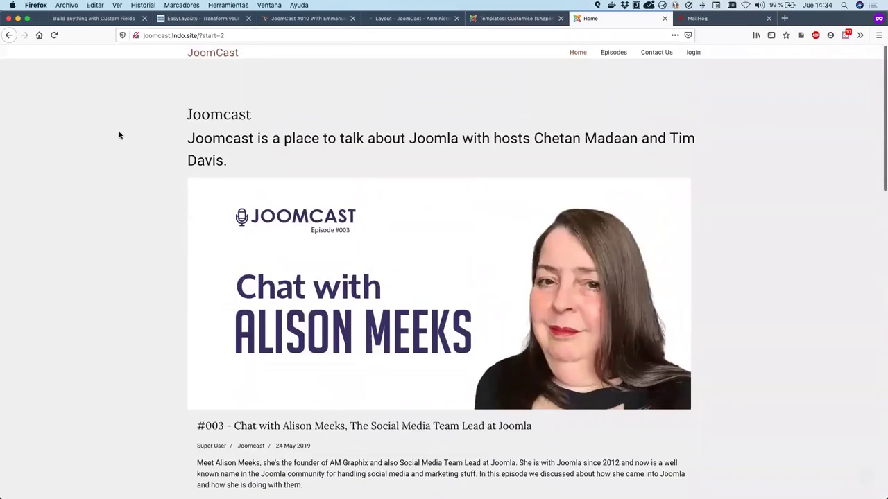
scroll(119, 135, "down", 10)
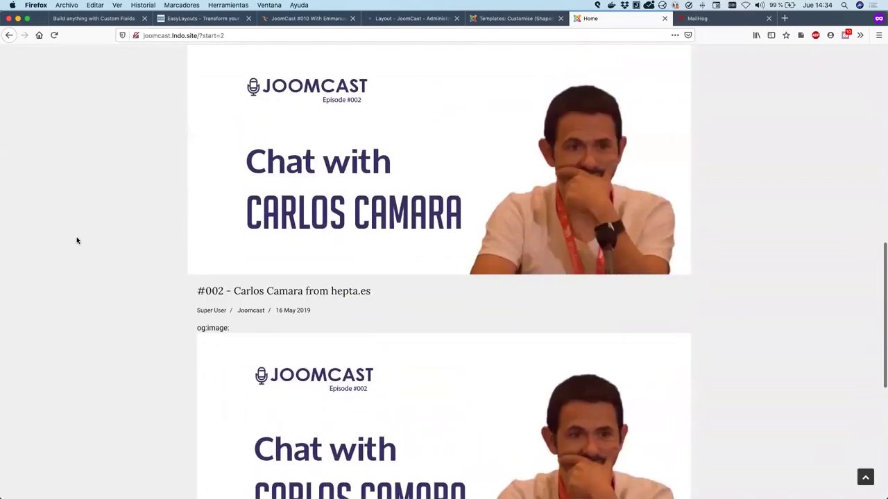
left_click(268, 291)
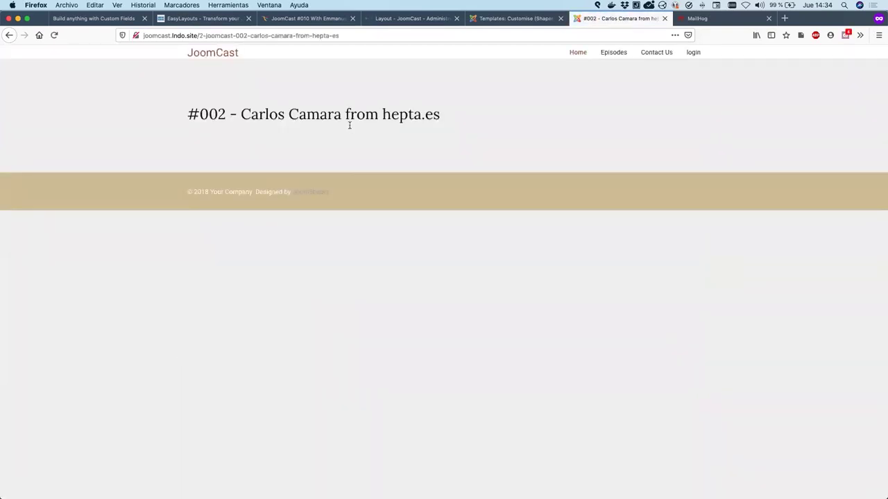
triple_click(353, 113)
left_click(517, 18)
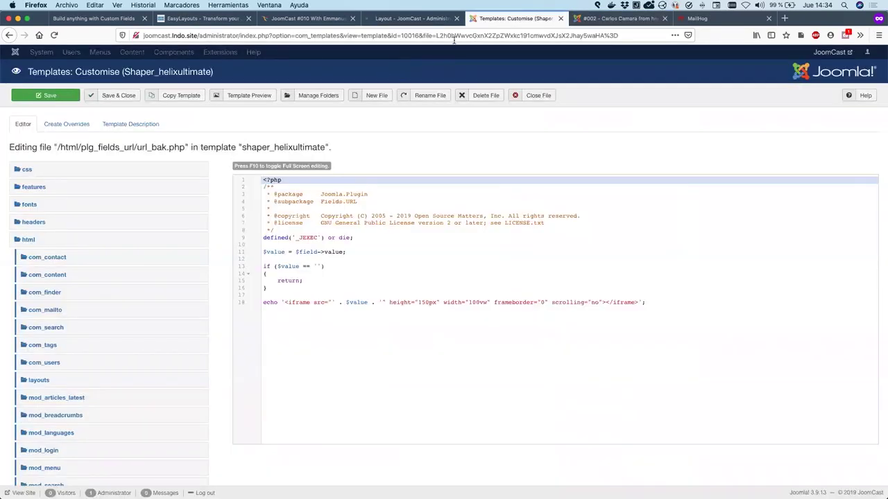
Open the Custom Field element and select the iframe custom field.
left_click(413, 18)
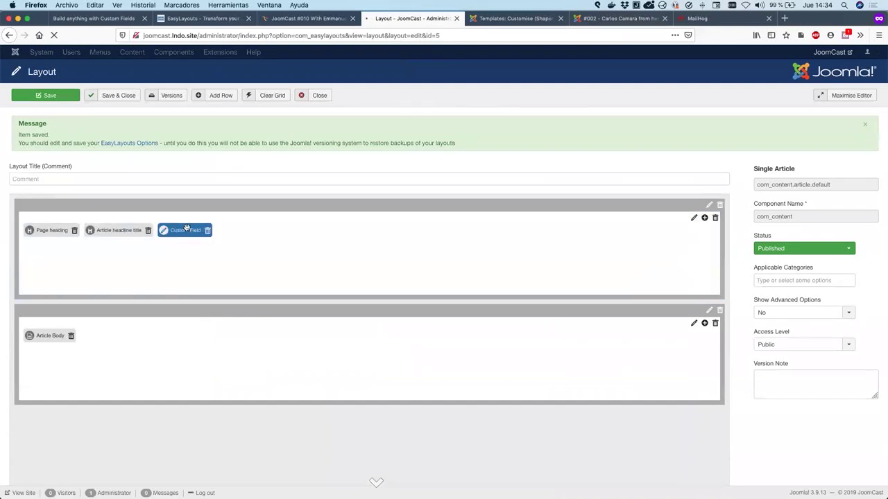
left_click(180, 233)
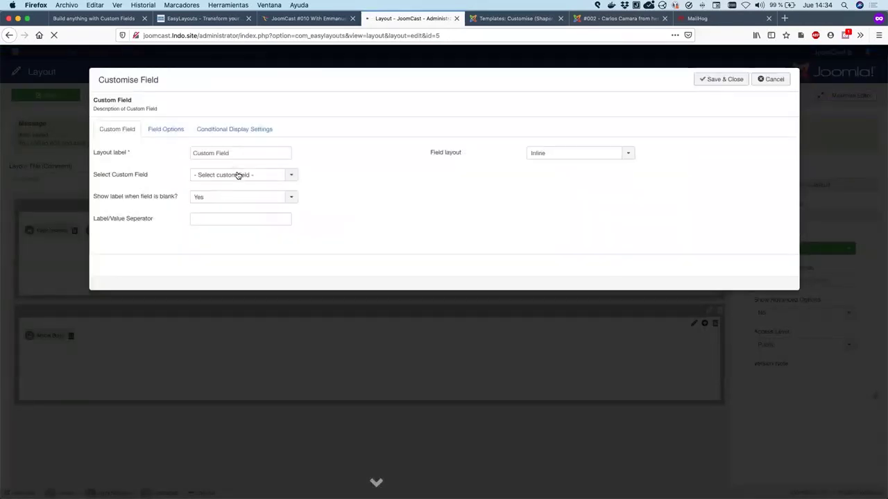
left_click(238, 174)
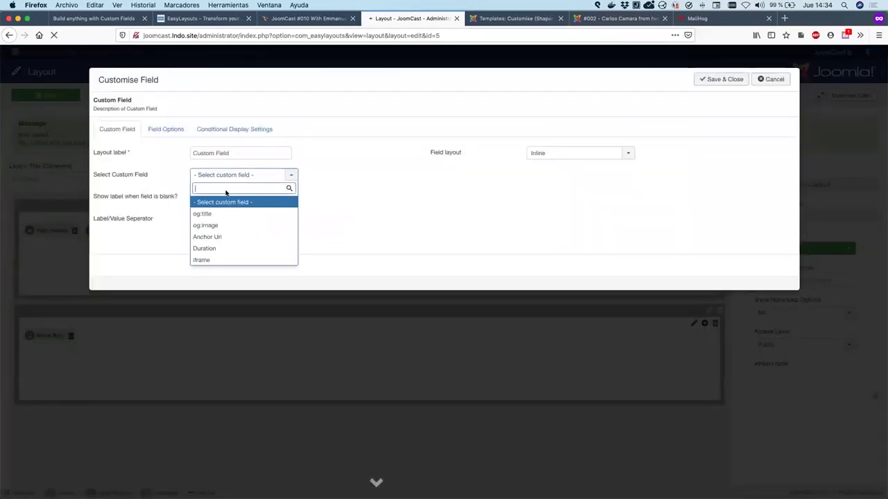
left_click(206, 259)
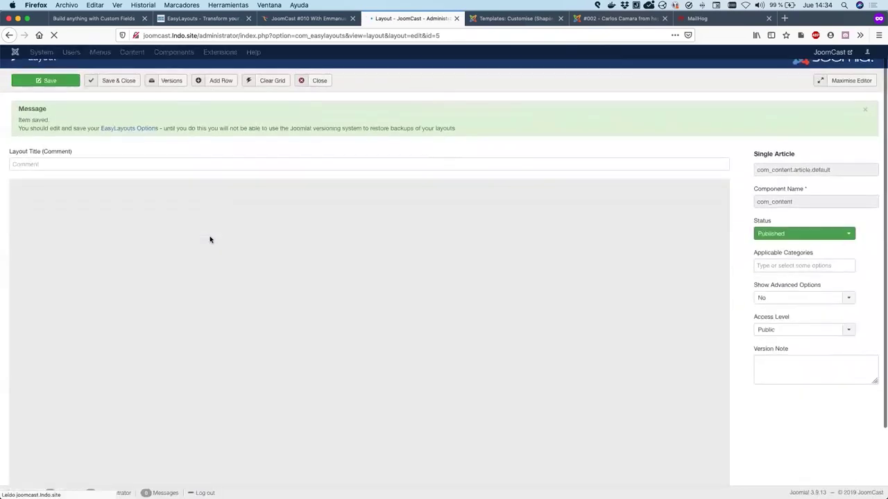
Set the Custom Field element to Anchor Url with Field value output, save the layout and view episode #002.
left_click(192, 215)
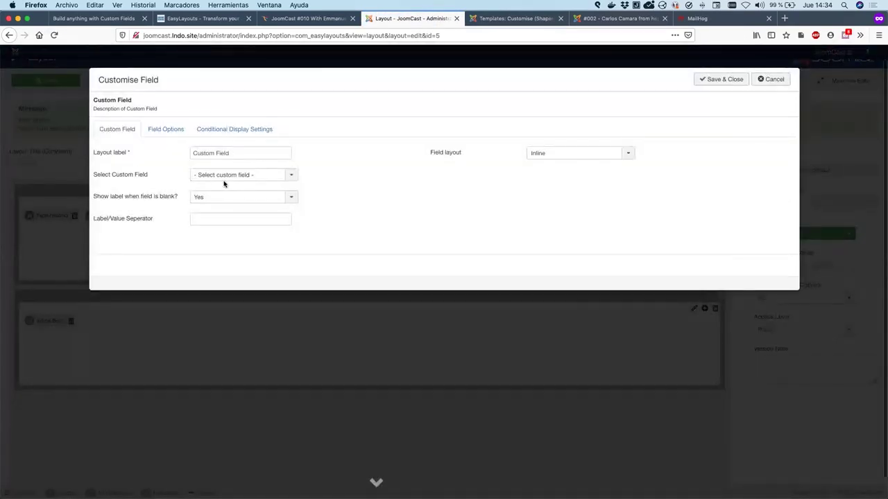
left_click(224, 177)
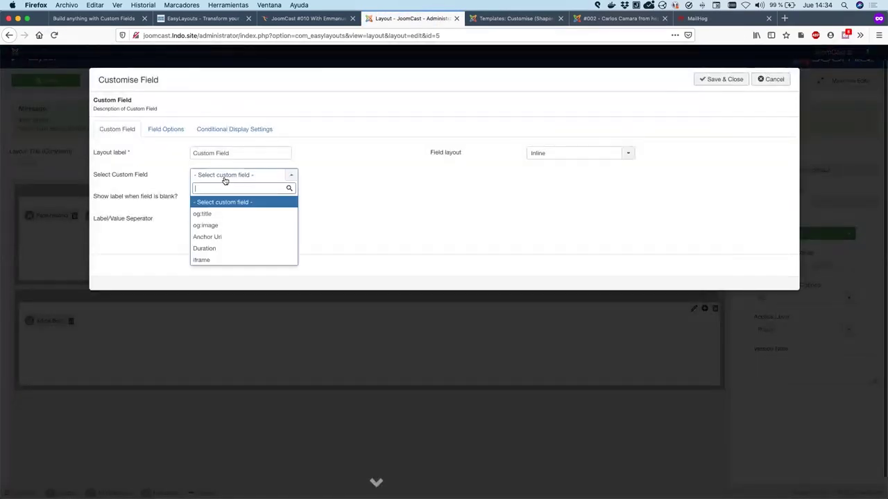
left_click(209, 237)
left_click(225, 199)
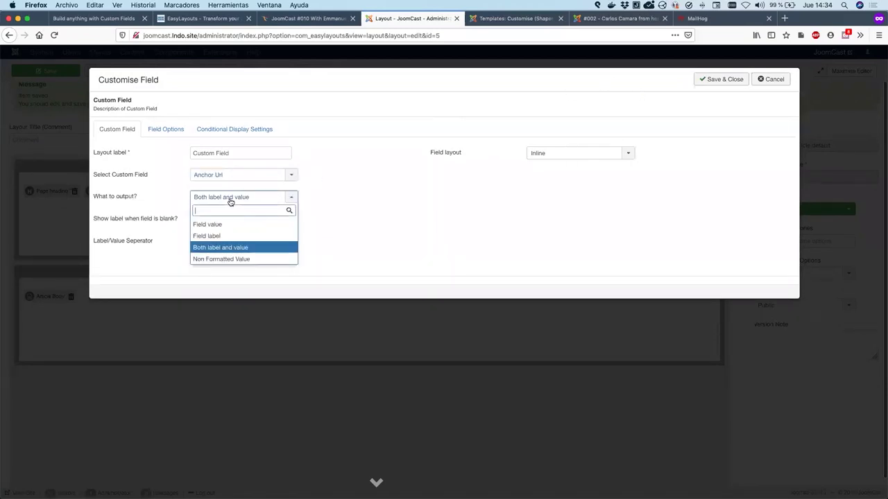
left_click(212, 225)
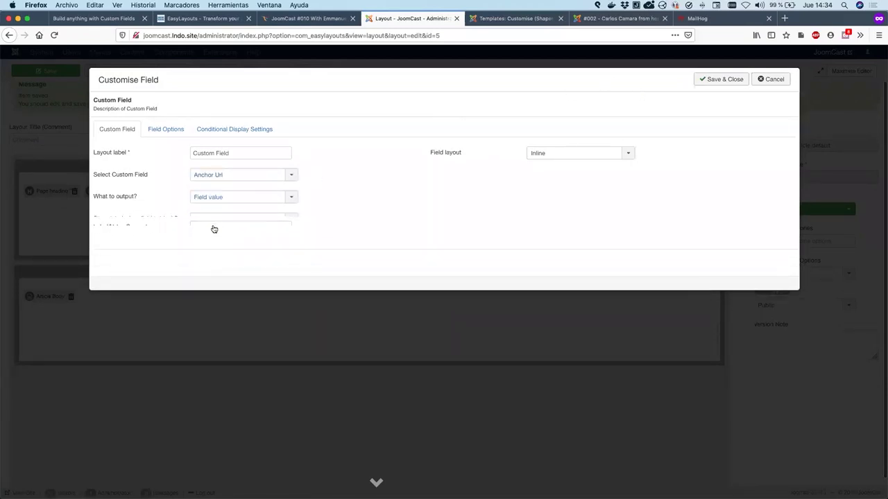
left_click(727, 79)
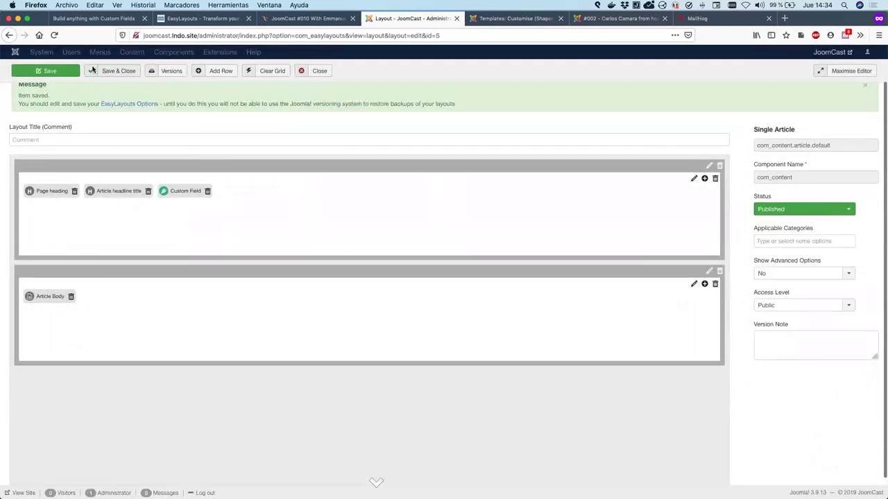
left_click(52, 69)
left_click(494, 18)
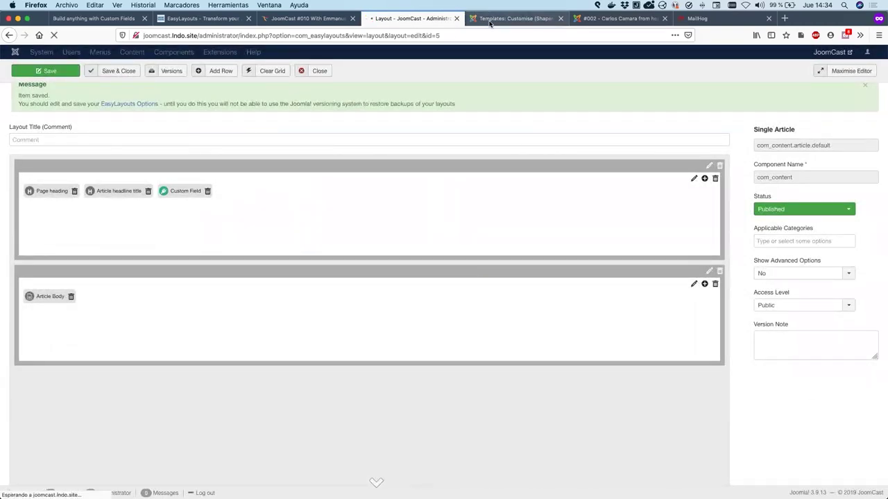
left_click(610, 19)
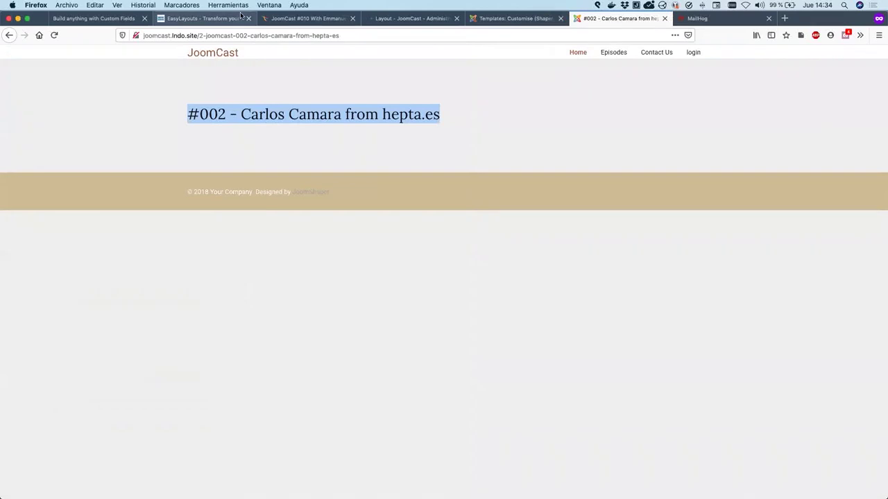
Reload the episode page, then label the custom field 'Anchor Player' with the Block field layout.
left_click(55, 36)
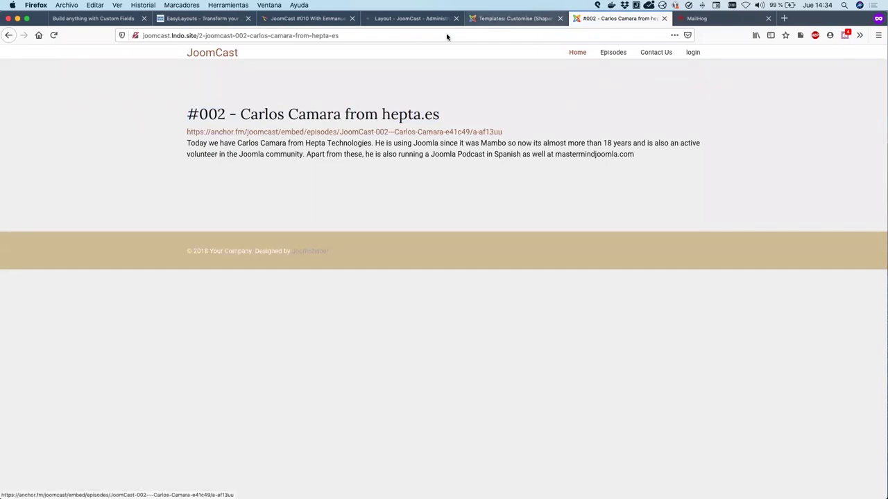
left_click(506, 19)
left_click(442, 15)
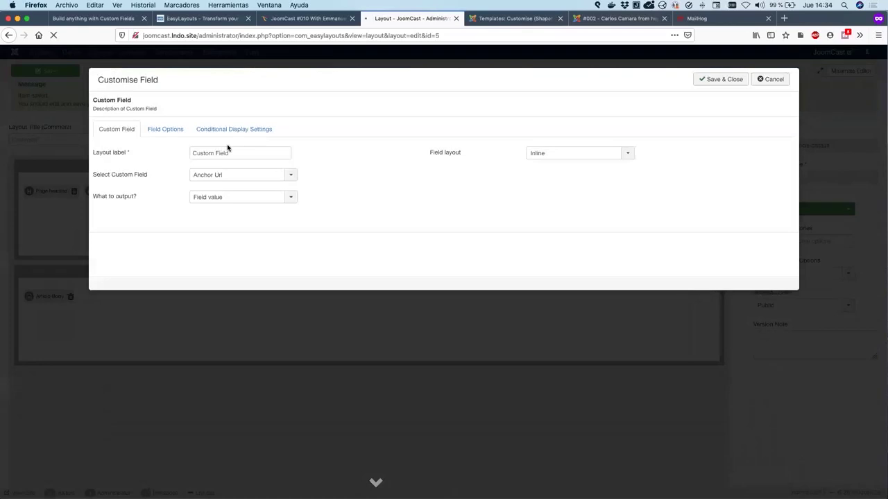
type("Anchor Play")
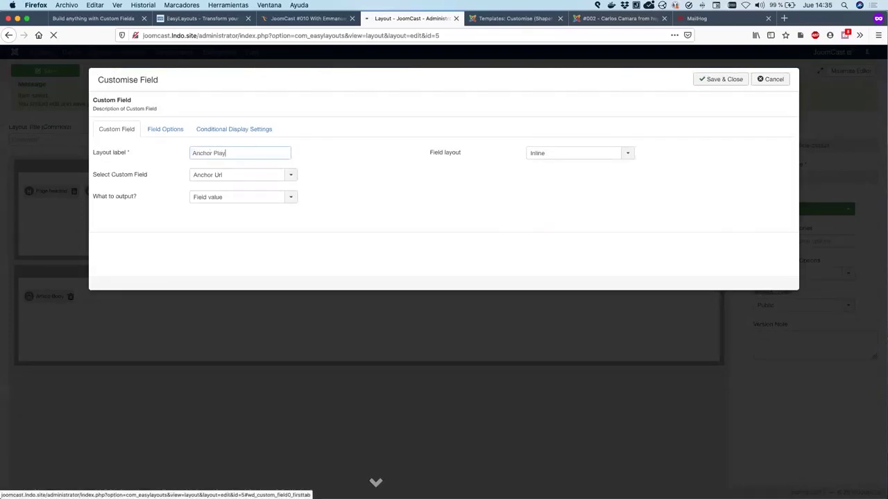
type("er")
left_click(233, 200)
left_click(233, 201)
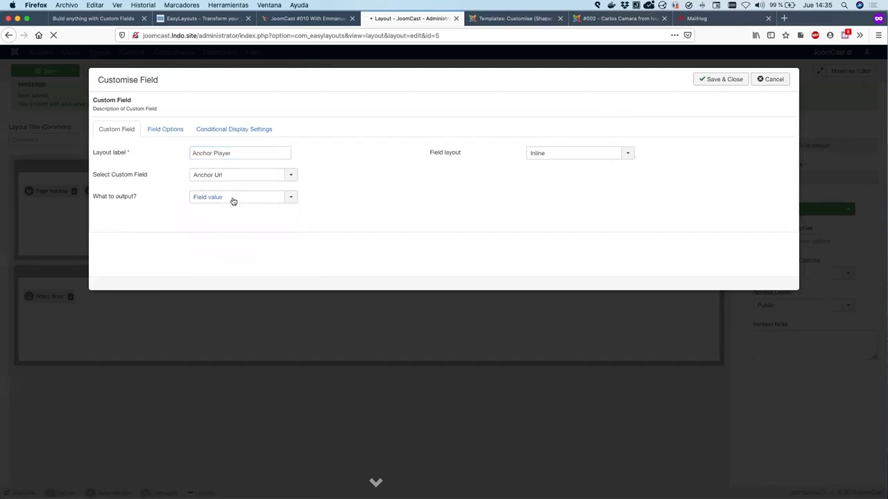
left_click(578, 153)
left_click(556, 191)
left_click(709, 81)
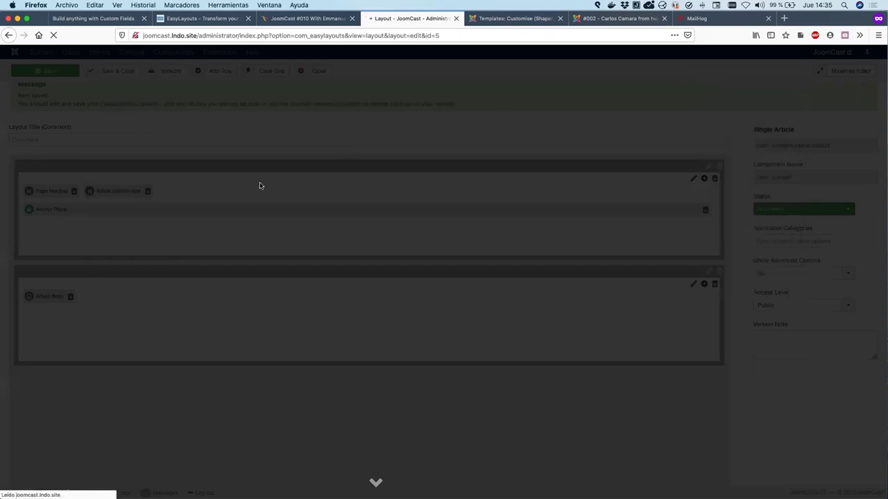
Reapply the Block layout and Anchor Player label to the element, then save the layout.
double_click(182, 232)
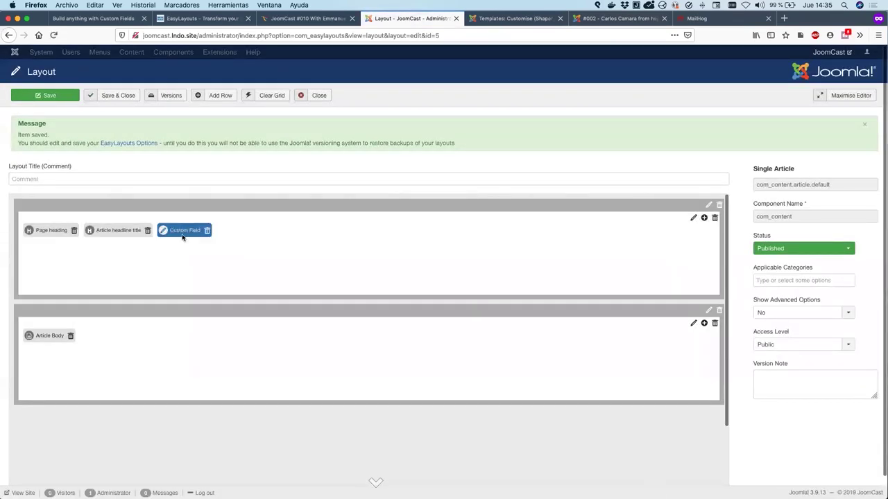
left_click(554, 157)
left_click(542, 191)
left_click_drag(265, 149, 138, 129)
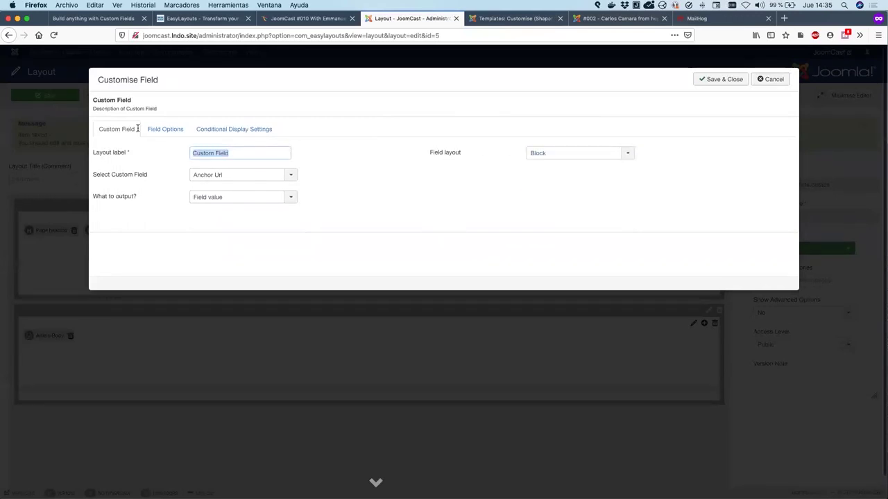
type("Anchor")
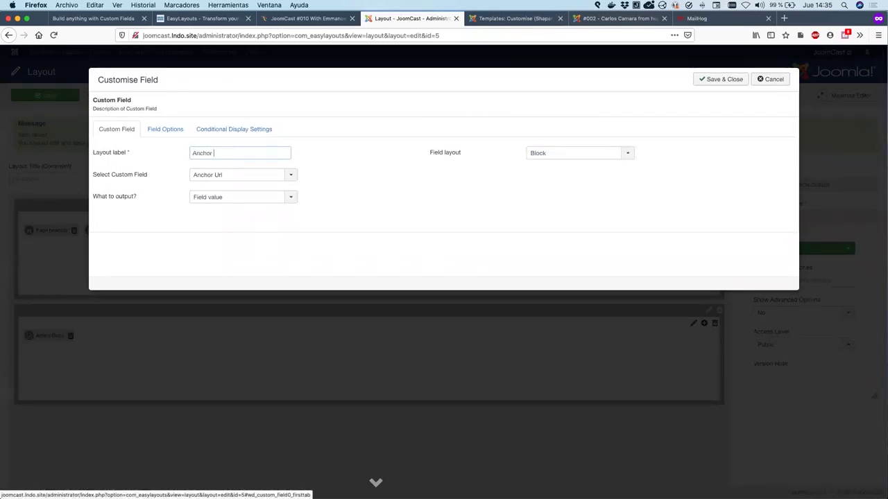
left_click(721, 79)
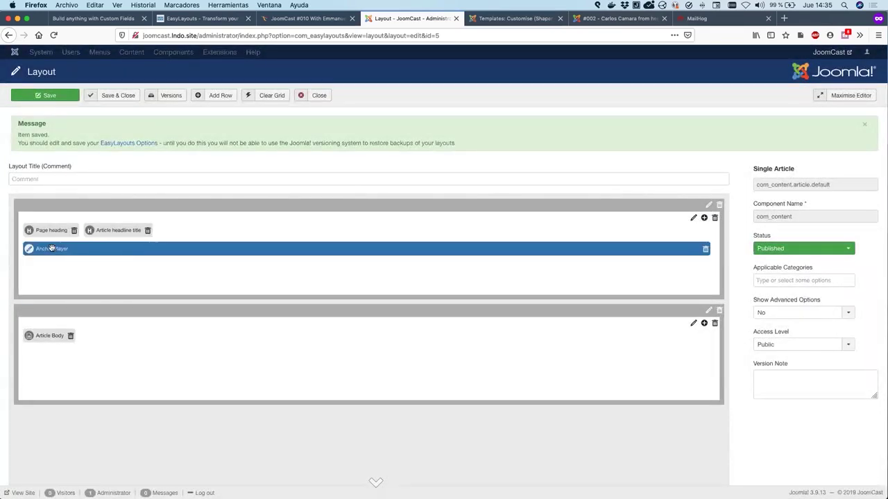
double_click(52, 249)
left_click(708, 81)
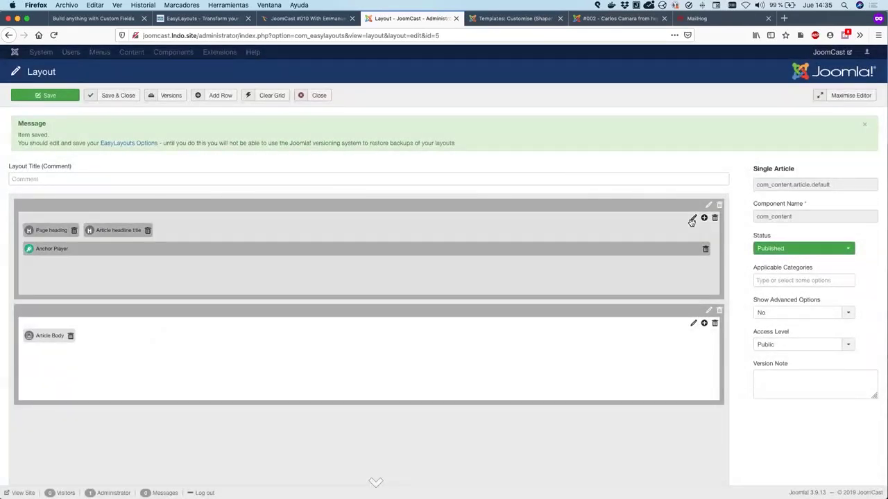
left_click(50, 94)
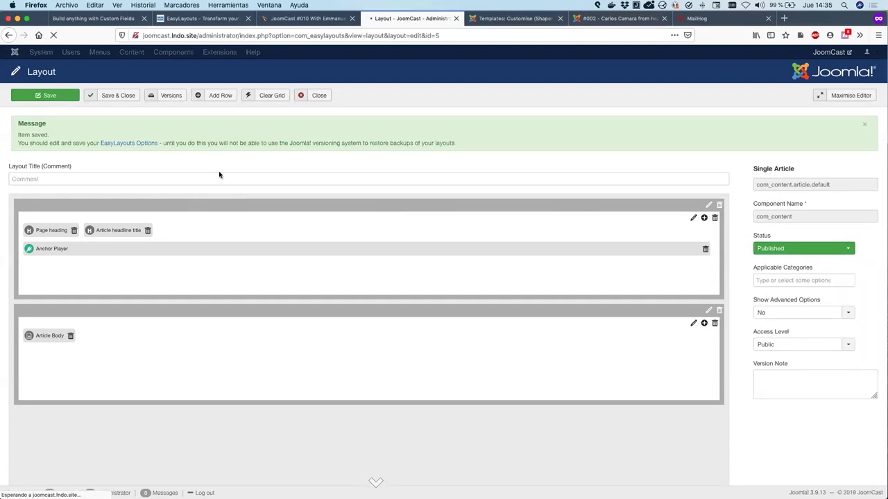
Check the anchor.fm episode link on the #002 page, then return to the layout editor.
left_click(519, 19)
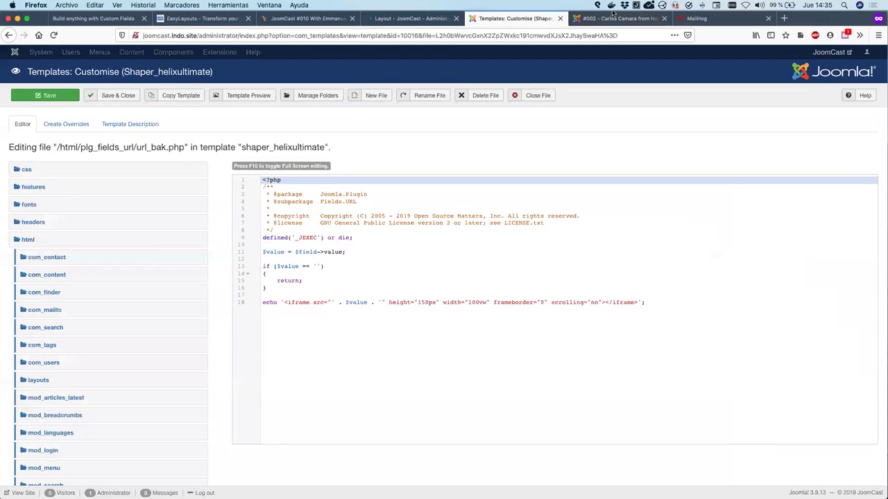
left_click(614, 17)
left_click(303, 132)
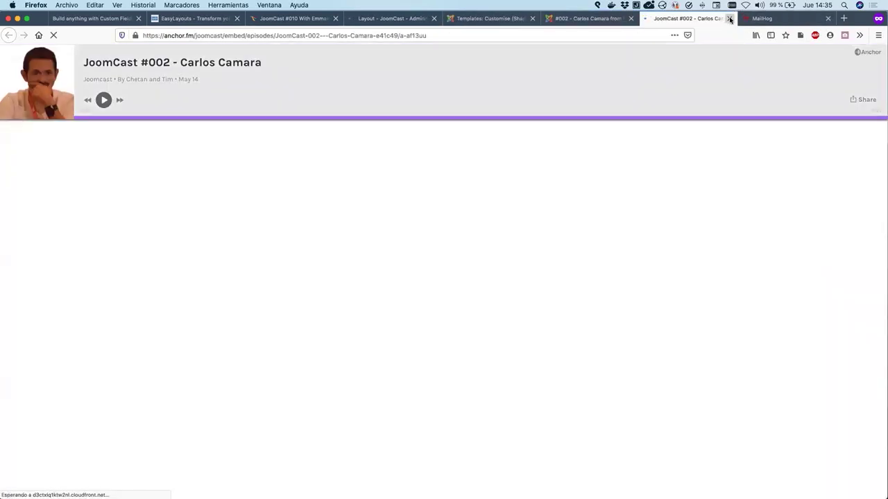
left_click(729, 19)
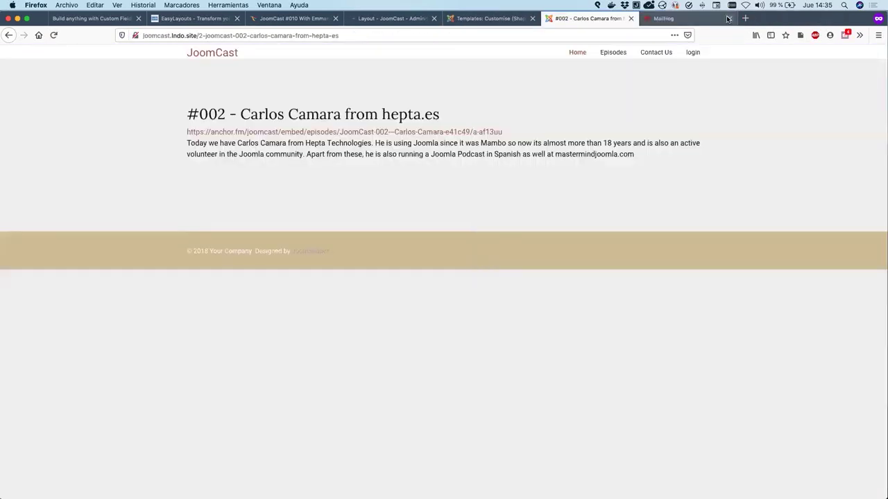
left_click(513, 18)
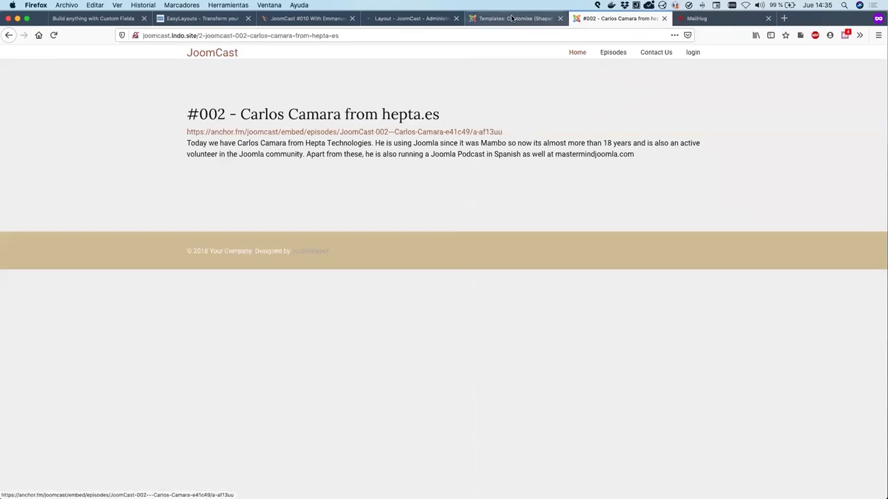
key("ctrl+shift+Tab")
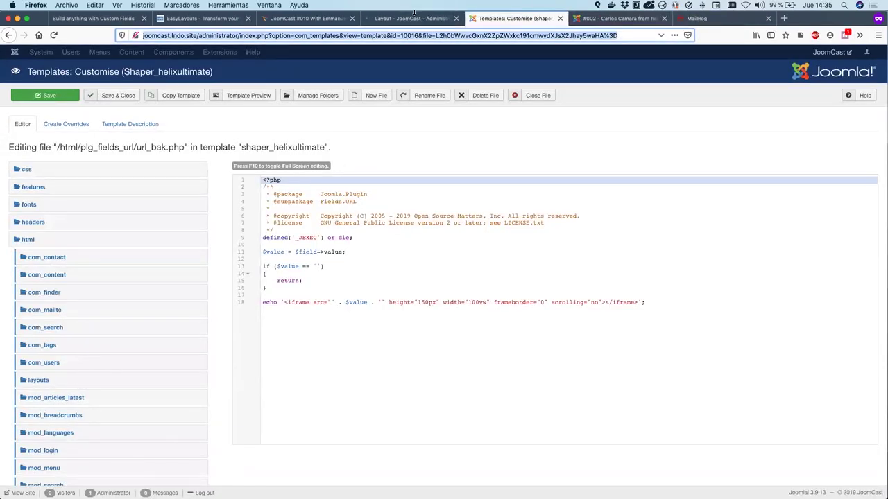
Switch the Anchor Player's output to Non Formatted Value and save the element settings.
left_click(663, 251)
left_click(226, 198)
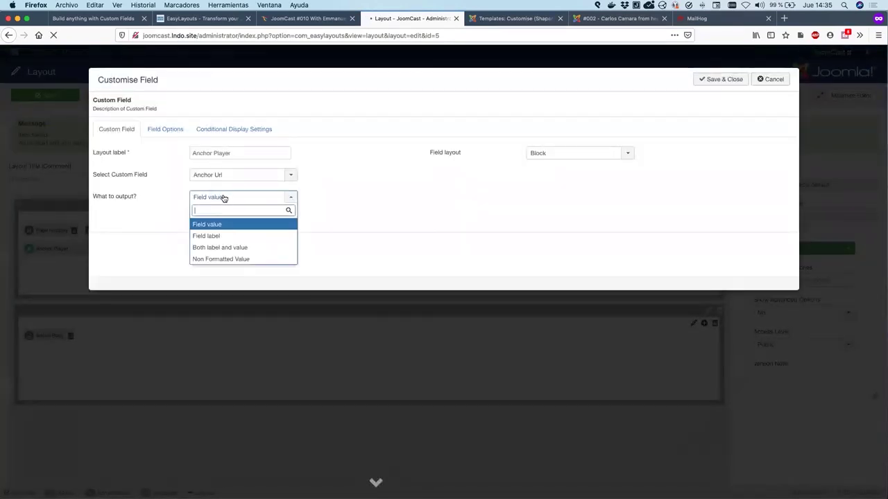
left_click(214, 257)
left_click(720, 79)
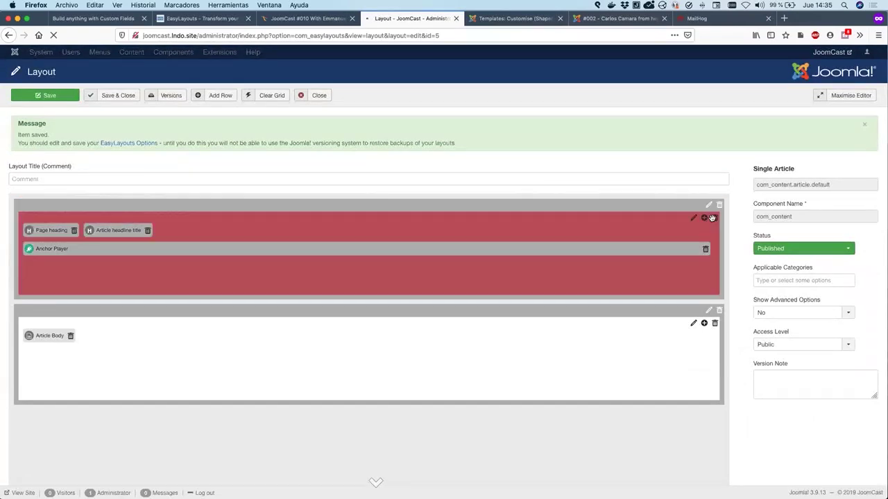
left_click(651, 250)
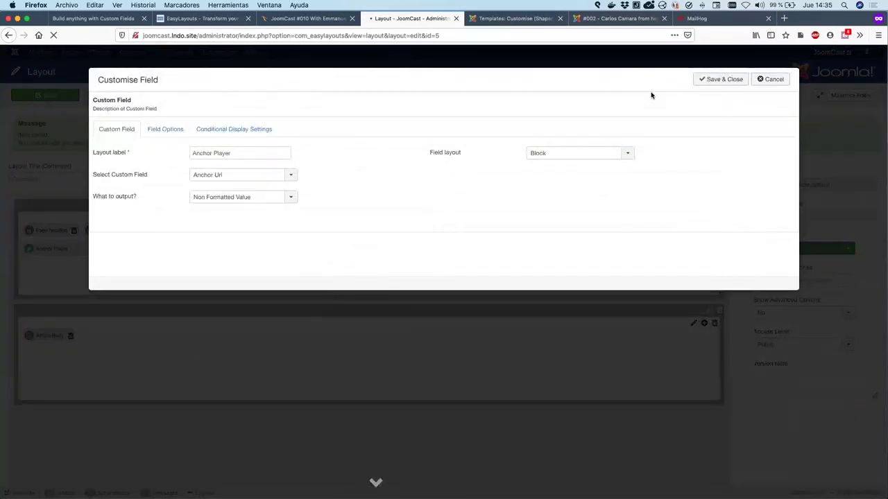
left_click(778, 79)
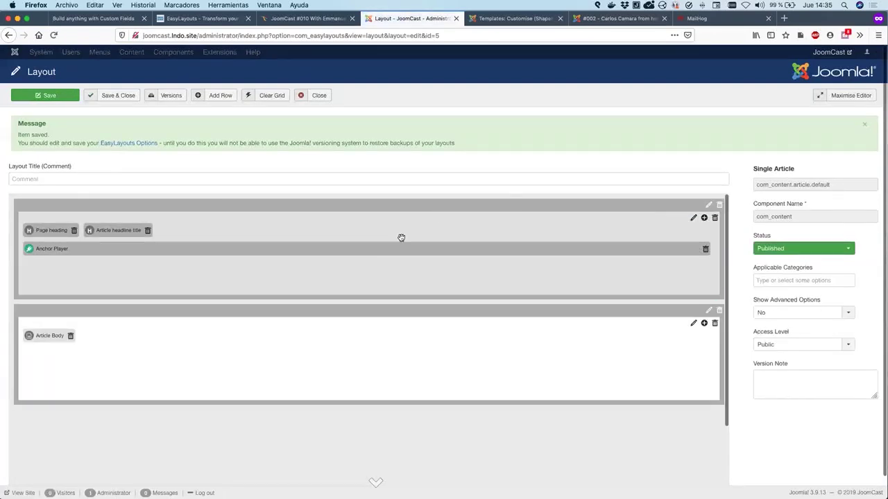
double_click(388, 248)
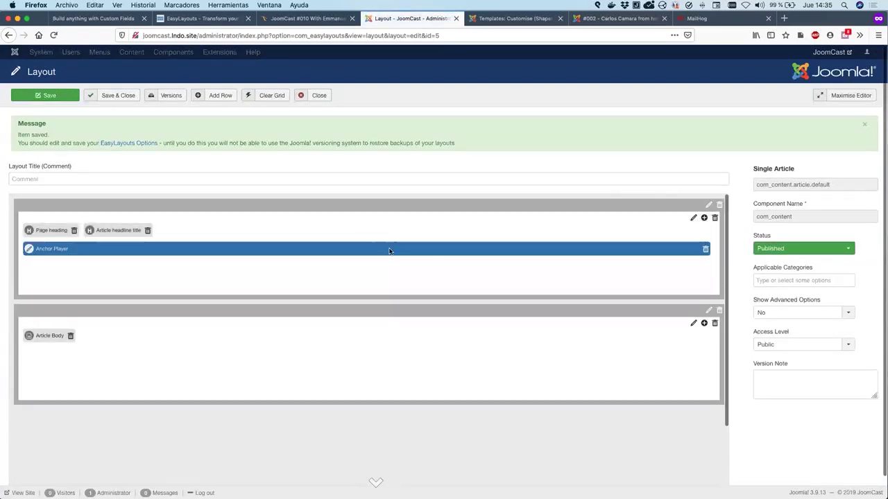
left_click(291, 197)
left_click(263, 261)
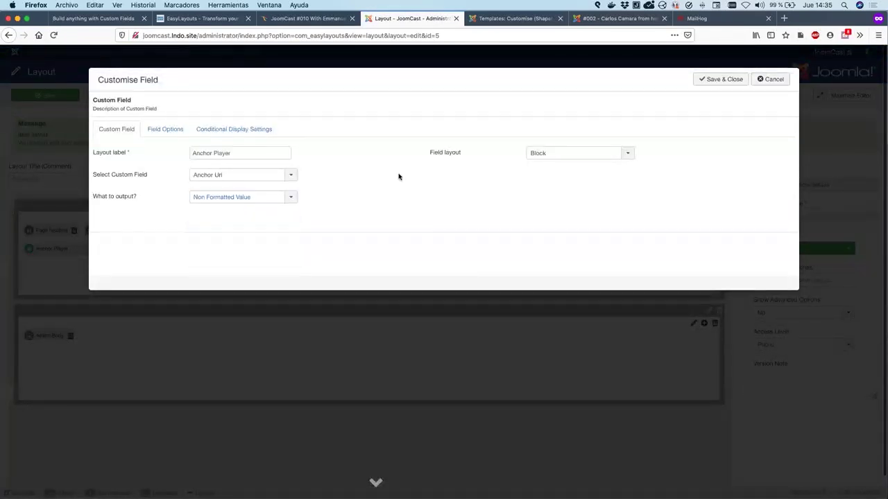
left_click(721, 79)
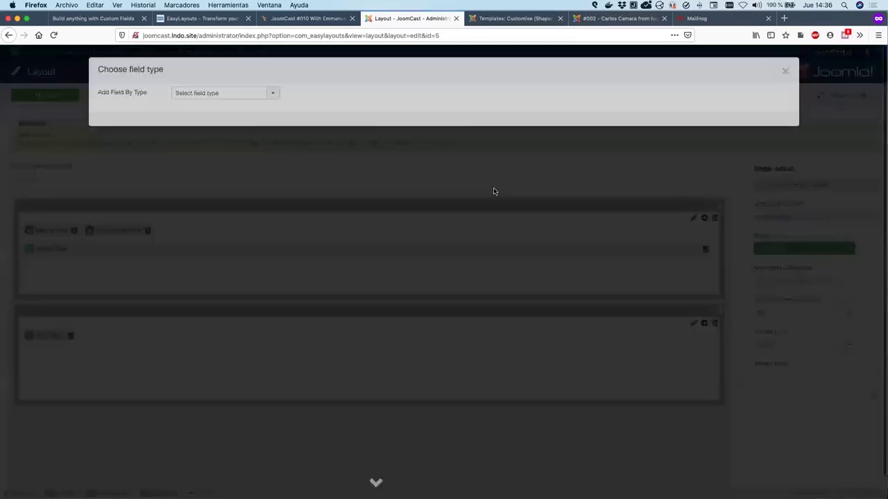
Browse the available field types and close the chooser without adding anything.
left_click(258, 105)
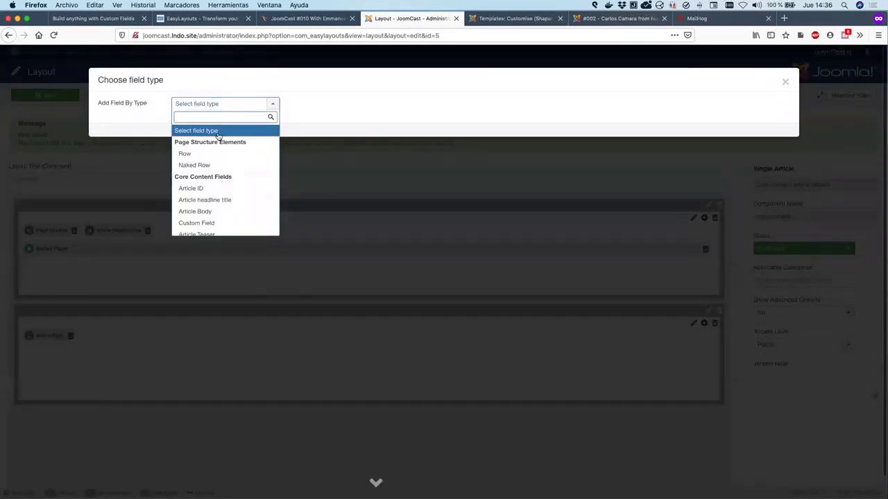
scroll(205, 176, "down", 5)
scroll(206, 179, "up", 5)
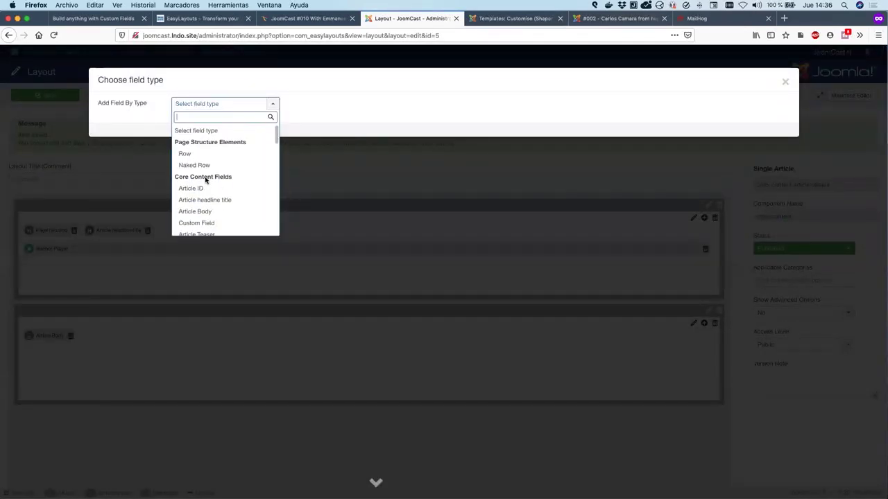
type("htm")
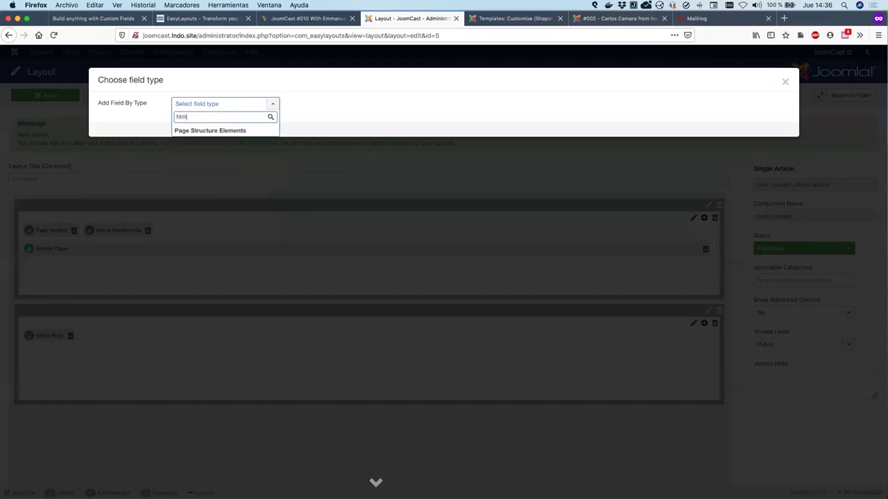
key("BackSpace")
key("BackSpace")
key("BackSpace")
scroll(215, 204, "down", 5)
scroll(214, 204, "up", 1)
left_click(702, 81)
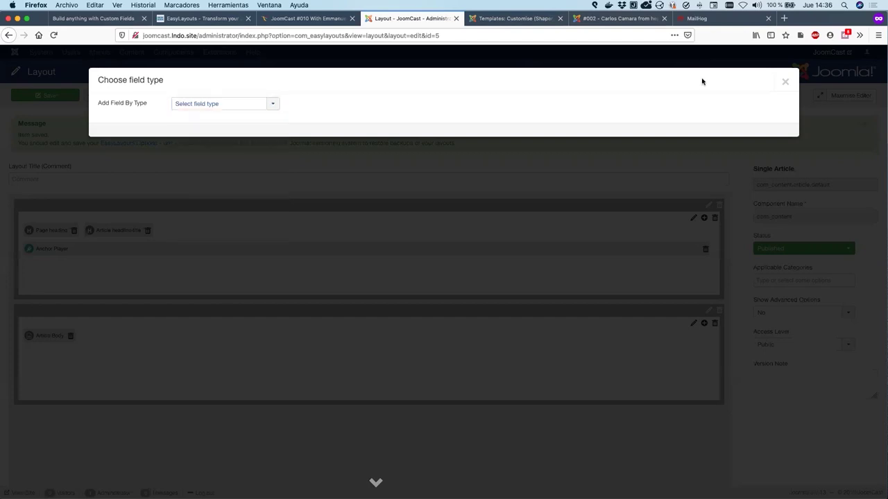
left_click(785, 81)
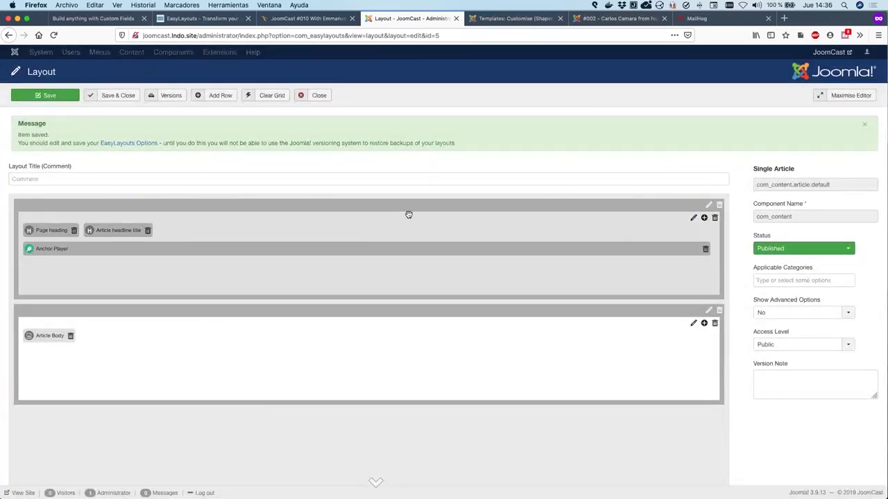
Try adding a Row element, cancel its customisation, and close the Single Article layout editor.
left_click(704, 217)
left_click(272, 106)
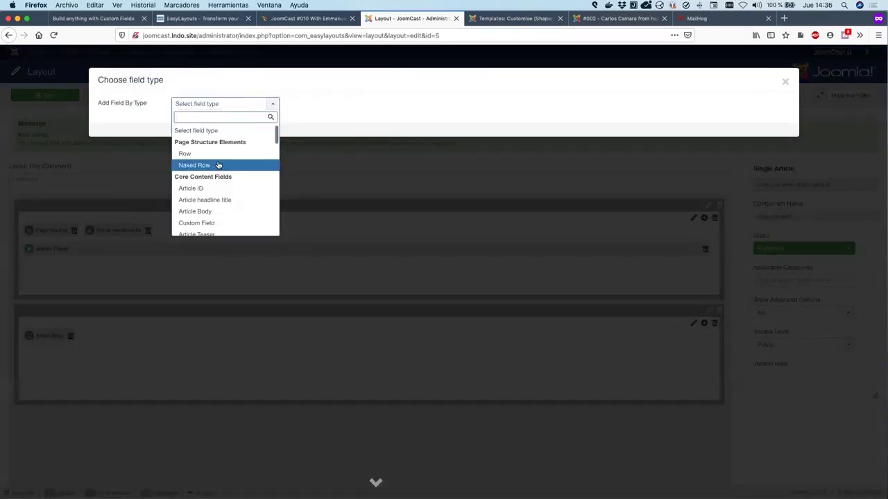
scroll(218, 165, "down", 5)
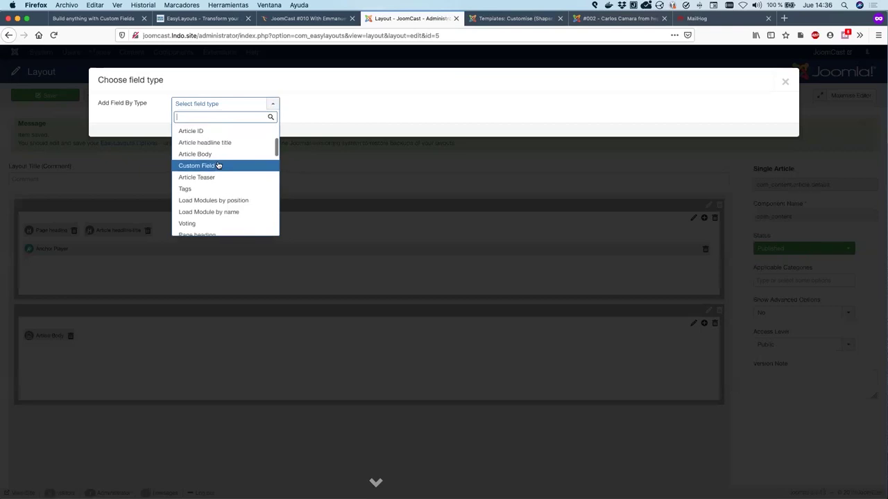
scroll(218, 165, "down", 6)
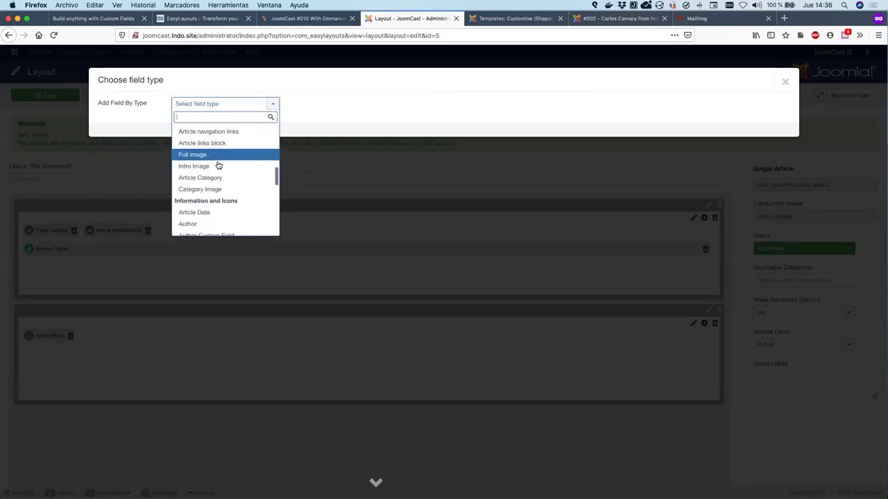
scroll(218, 165, "down", 5)
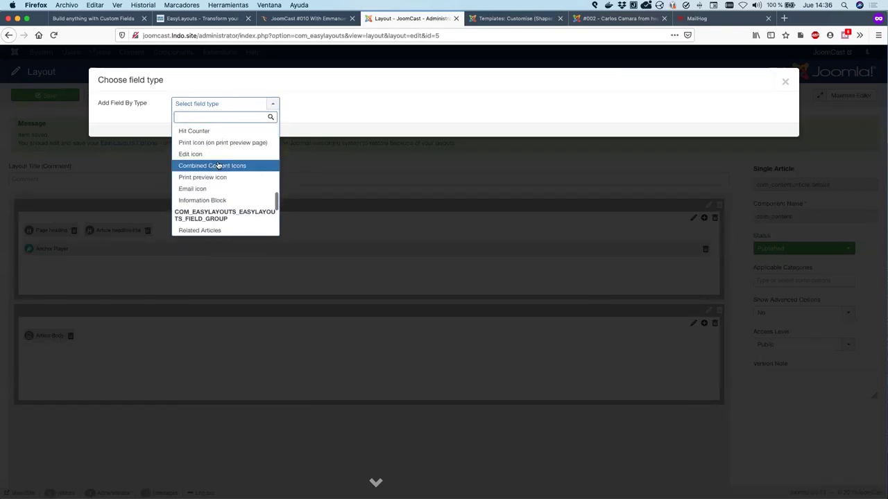
scroll(217, 165, "down", 4)
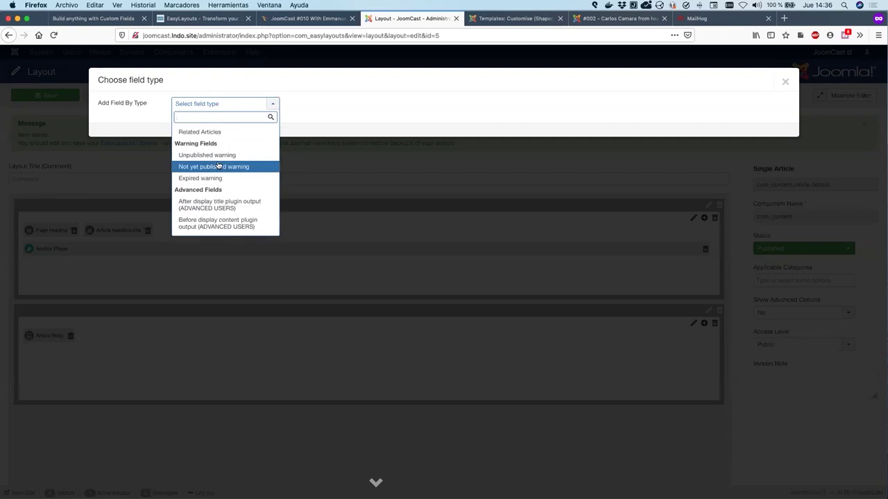
scroll(218, 165, "down", 2)
scroll(218, 165, "up", 6)
scroll(218, 165, "up", 6)
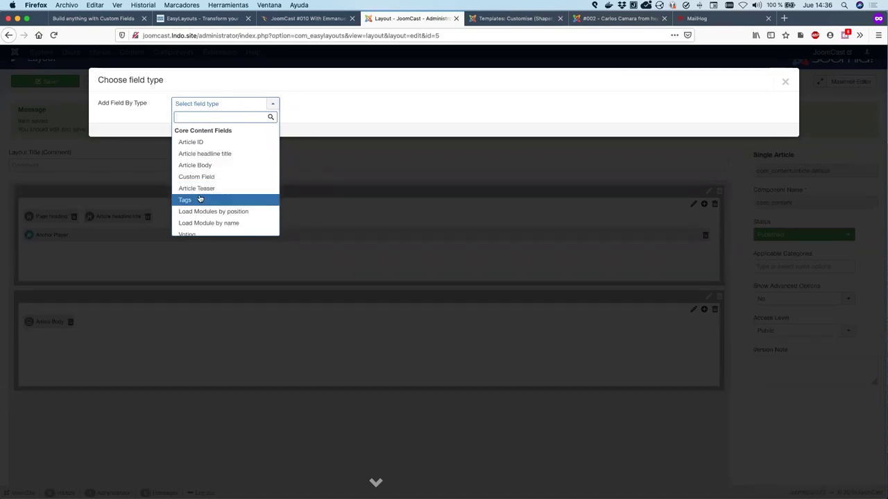
scroll(202, 200, "up", 3)
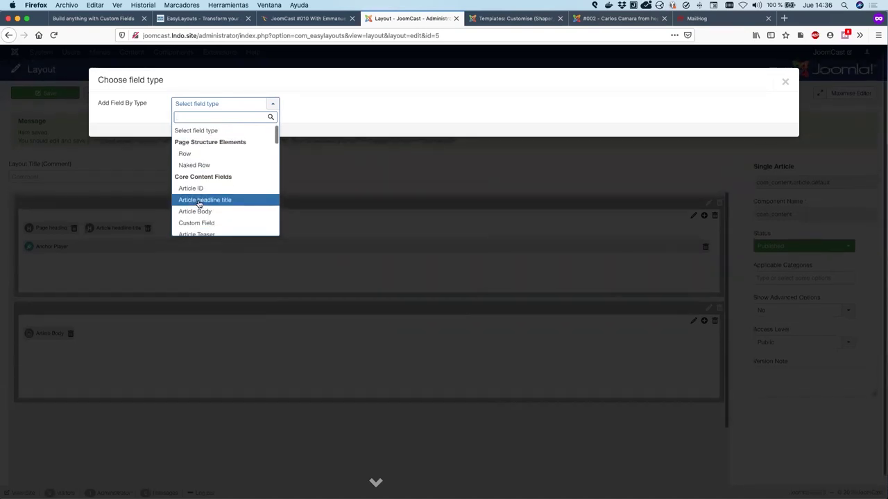
left_click(204, 153)
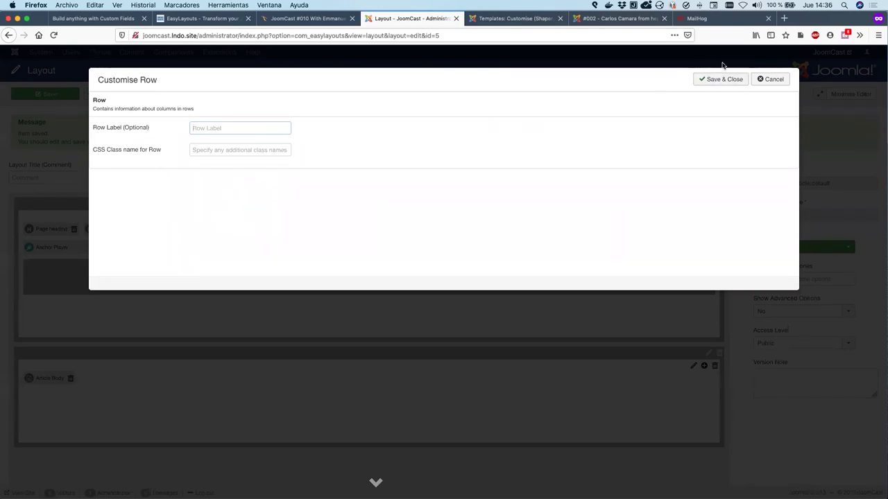
left_click(773, 79)
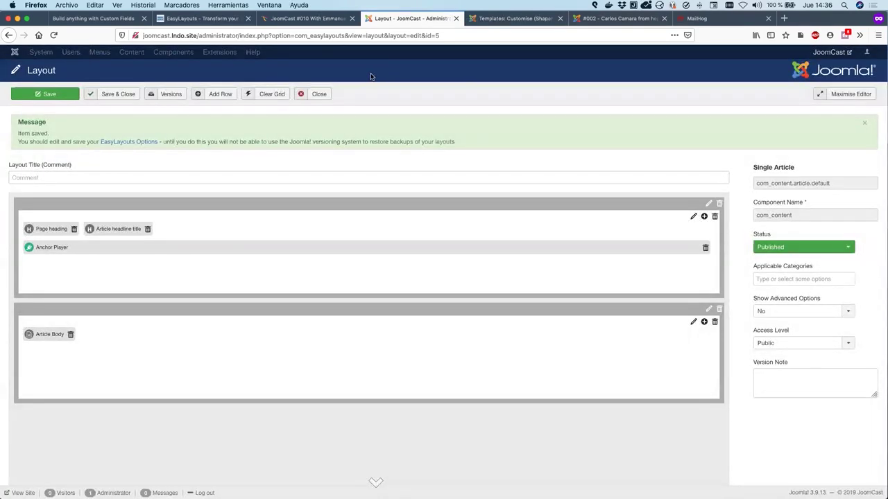
left_click(317, 94)
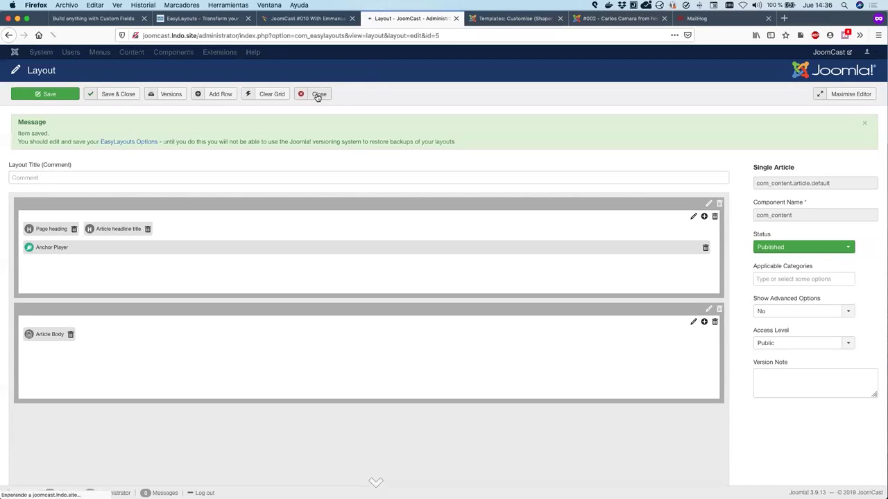
Rename the url_bak.php override file back to url.php in the template editor.
key("ctrl+Tab")
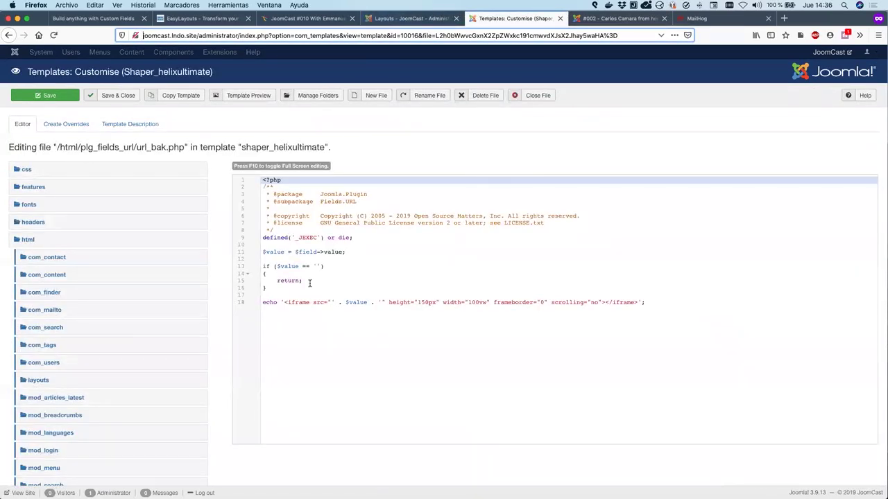
scroll(188, 303, "down", 3)
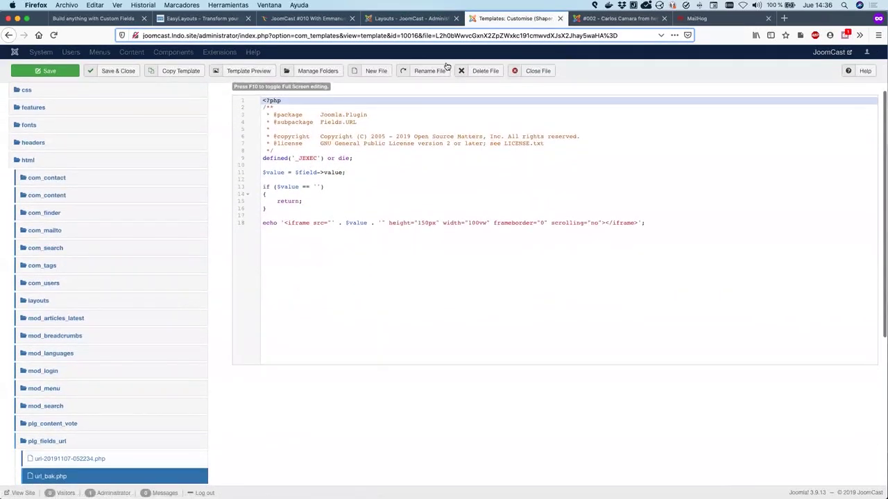
left_click(439, 70)
left_click(275, 104)
type("url")
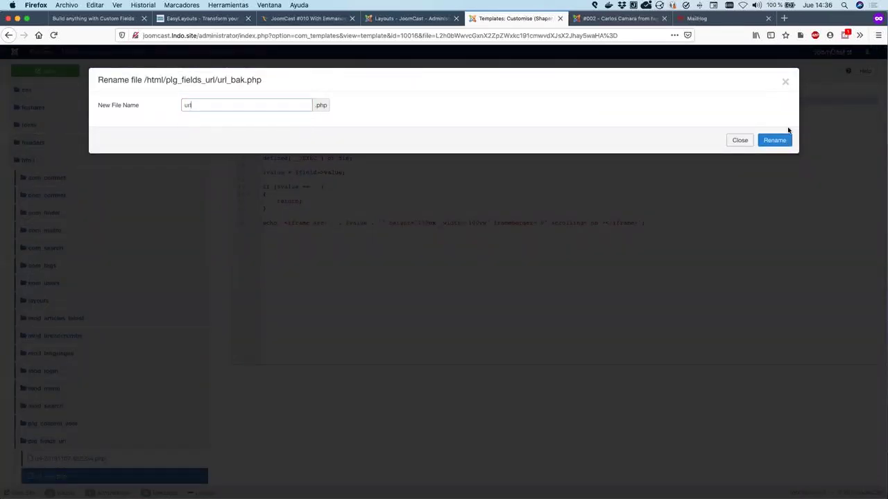
left_click(782, 140)
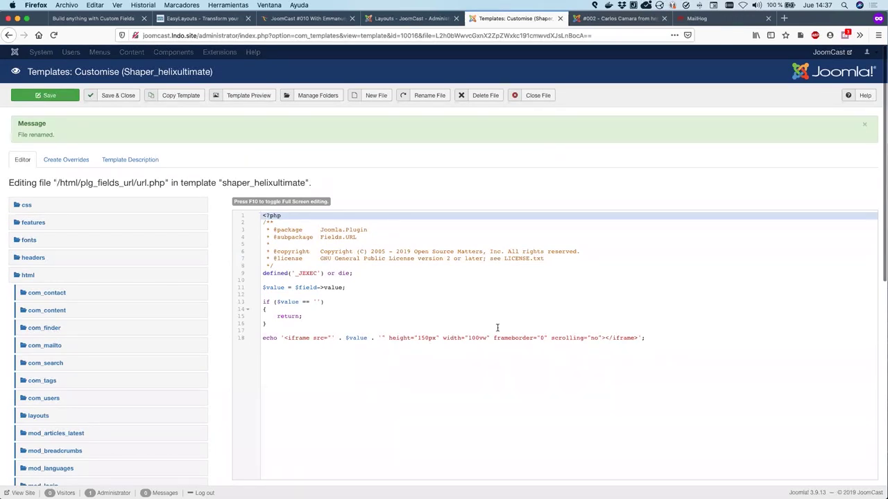
Change the line 18 iframe width from 100vw to 800px, save, and reload episode #002's page.
left_click_drag(466, 339, 488, 338)
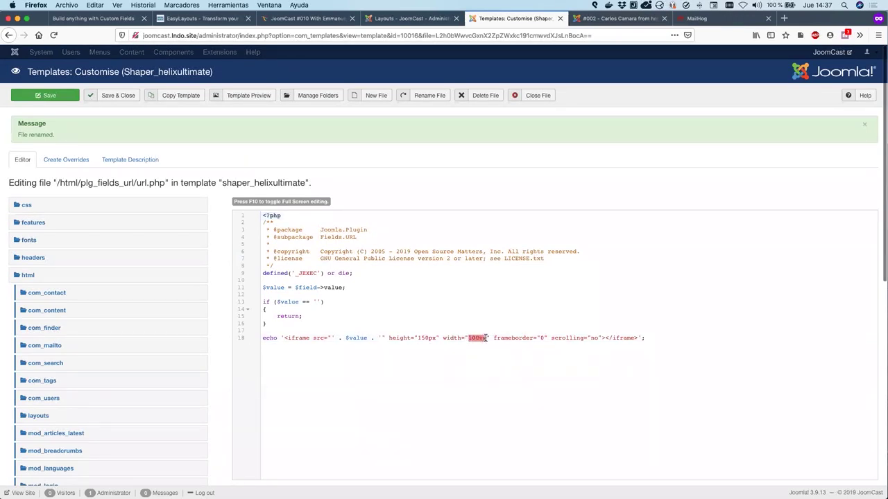
type("800px")
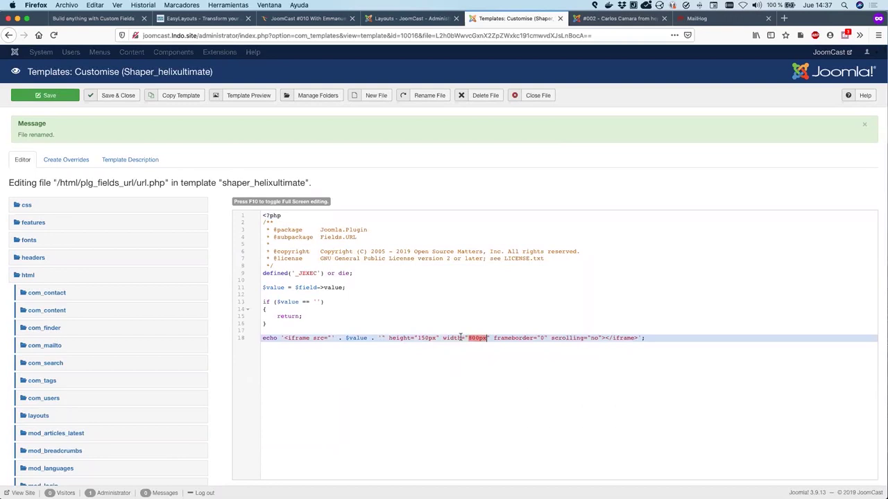
left_click(48, 100)
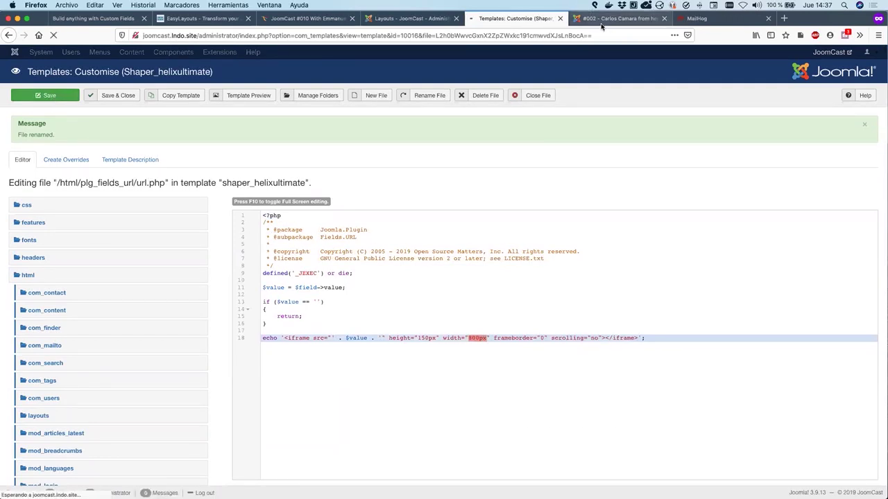
left_click(601, 21)
left_click(54, 34)
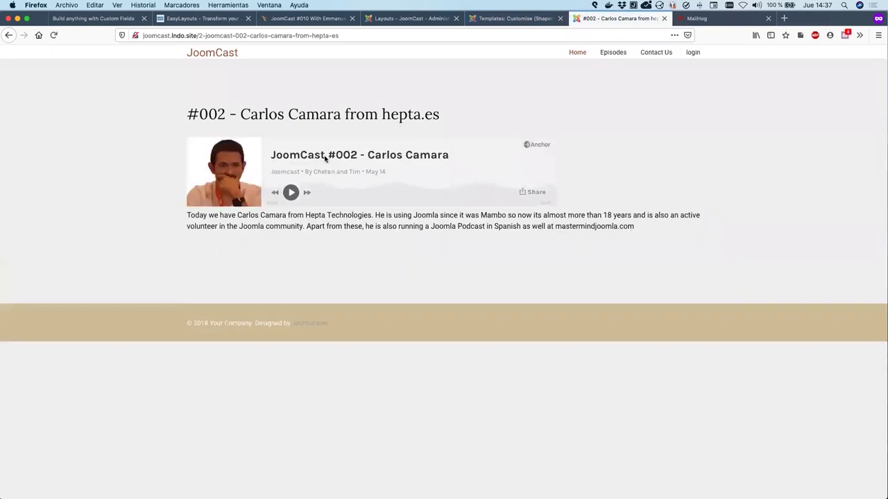
In EasyLayouts Layouts, trash Single Article (ID 5) and publish Single Article (ID 1).
left_click(517, 19)
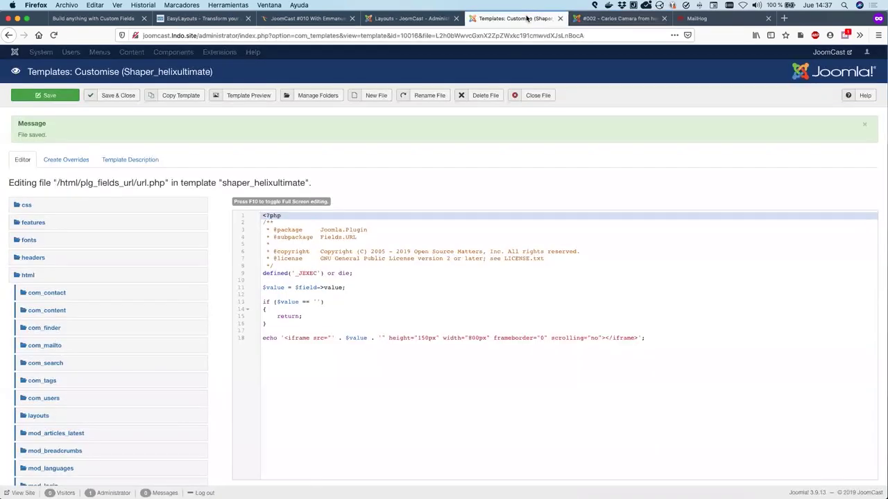
left_click(406, 19)
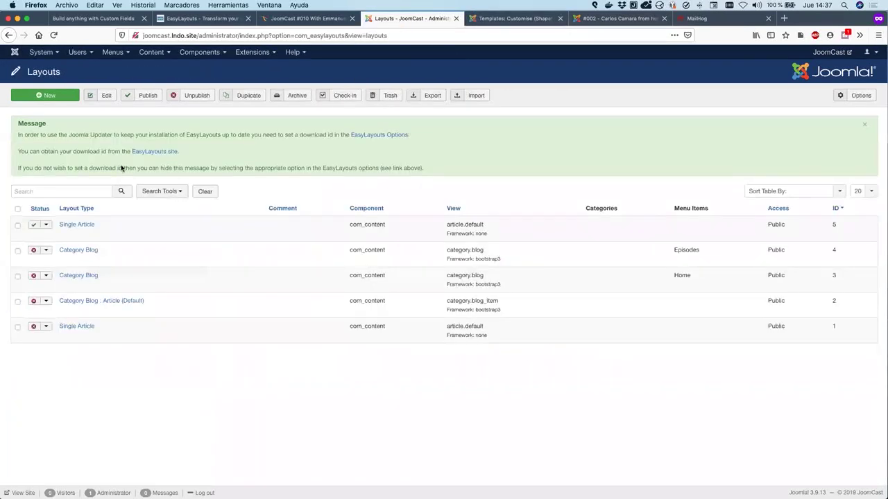
left_click(18, 225)
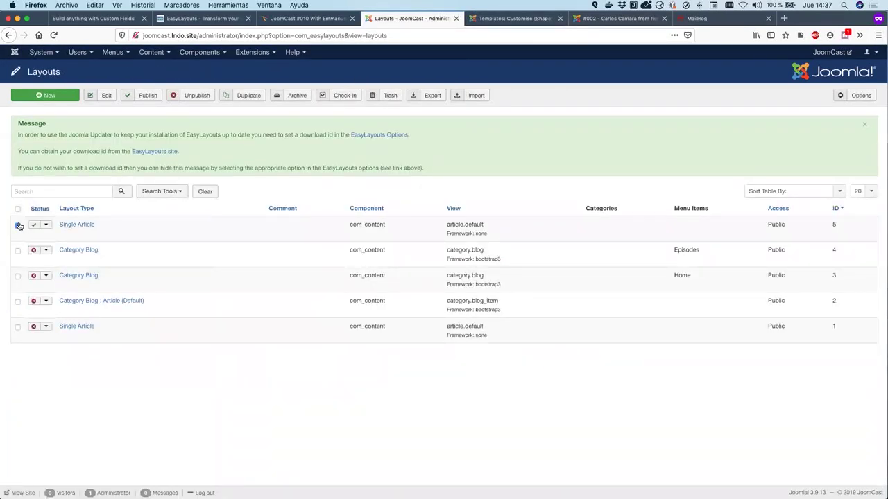
left_click(178, 192)
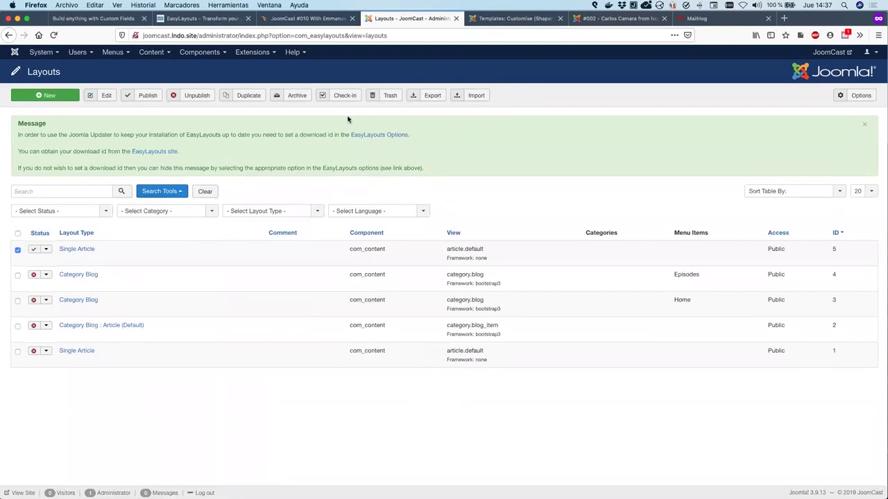
left_click(390, 95)
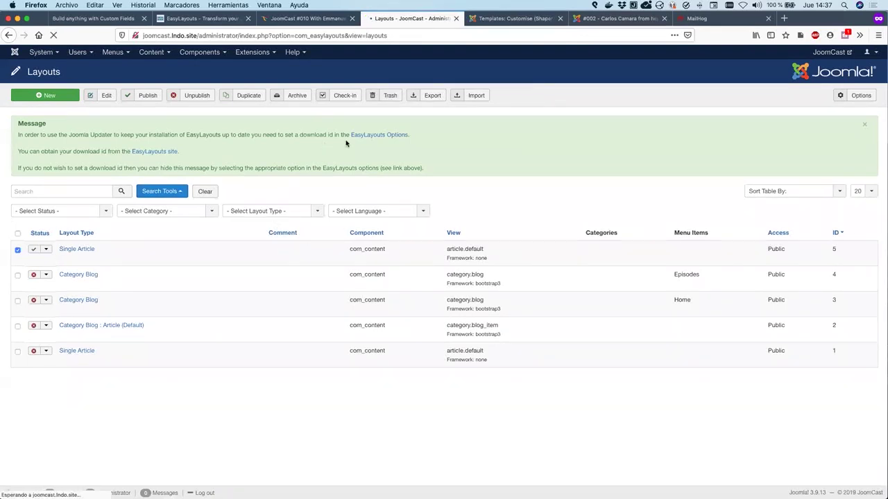
left_click(18, 217)
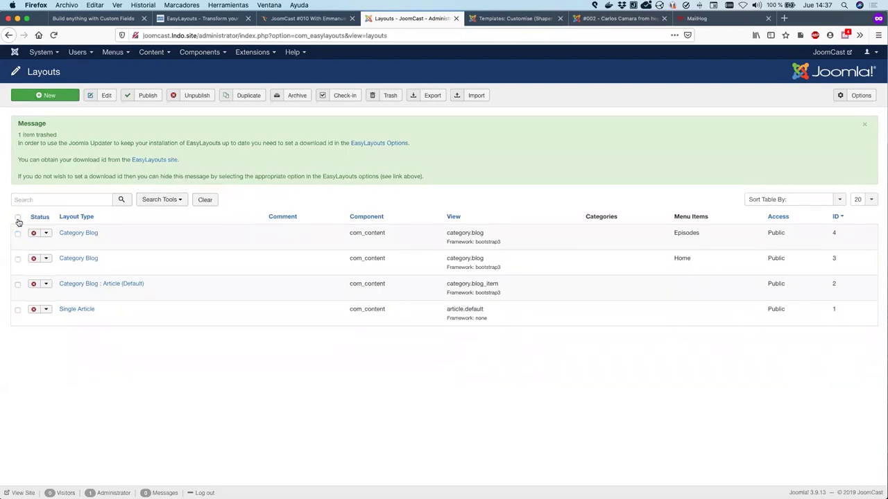
left_click(34, 309)
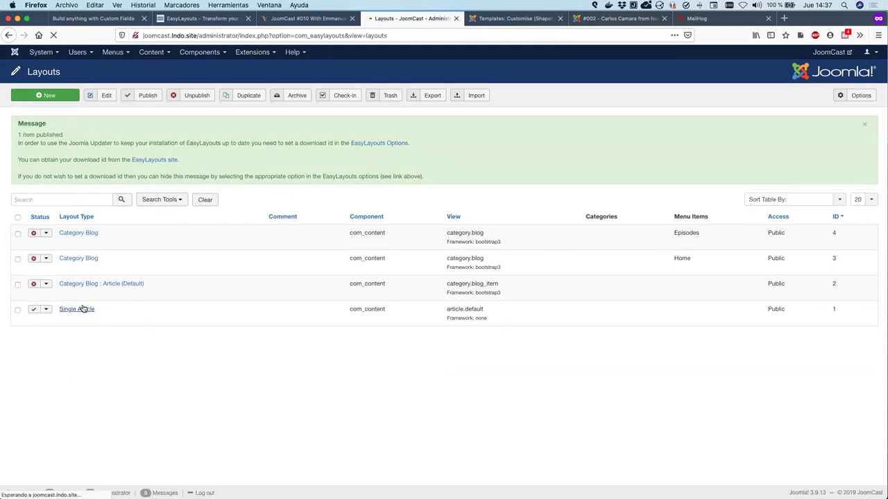
Reload the episode #002 page to view its embedded Anchor podcast player.
left_click(593, 19)
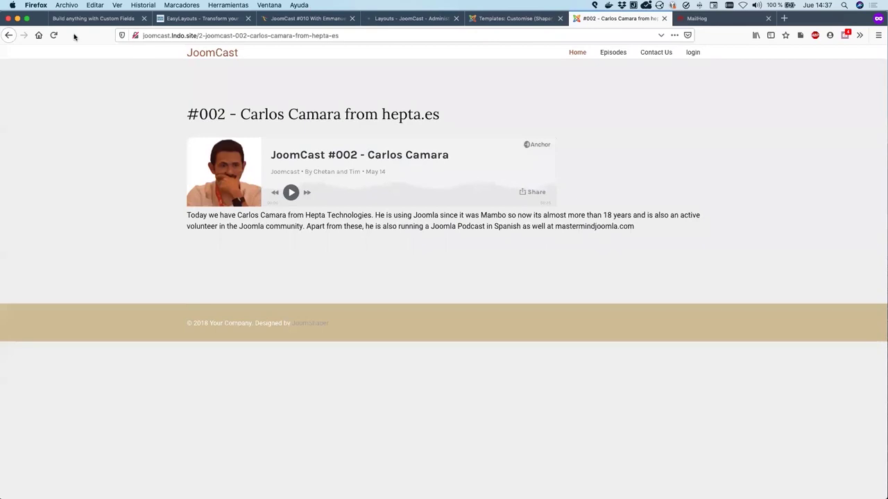
left_click(53, 35)
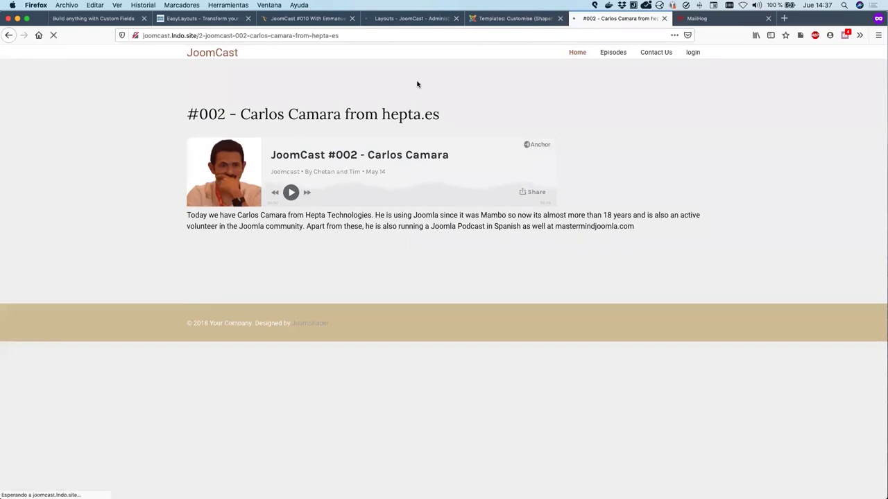
scroll(588, 275, "down", 2)
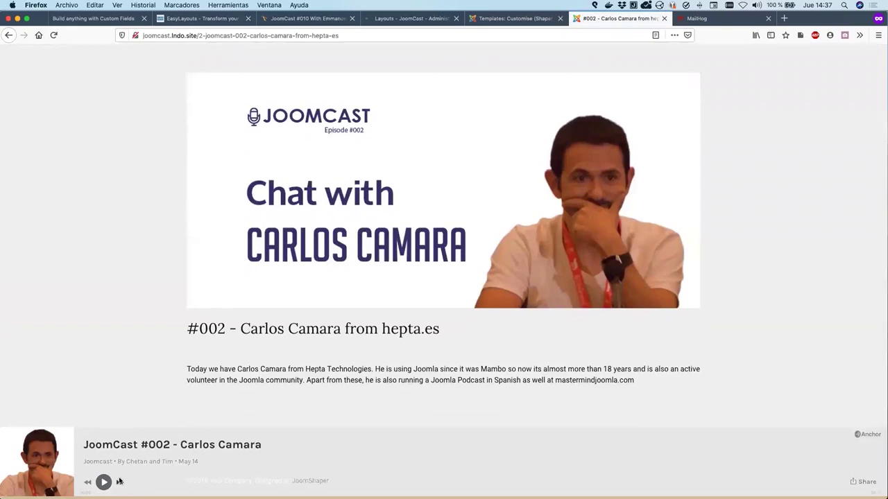
scroll(146, 457, "up", 2)
scroll(138, 448, "down", 2)
Close the 'Templates: Customise' tab and return to the administrator layout editor.
left_click(512, 13)
left_click(411, 18)
left_click(544, 18)
left_click(560, 18)
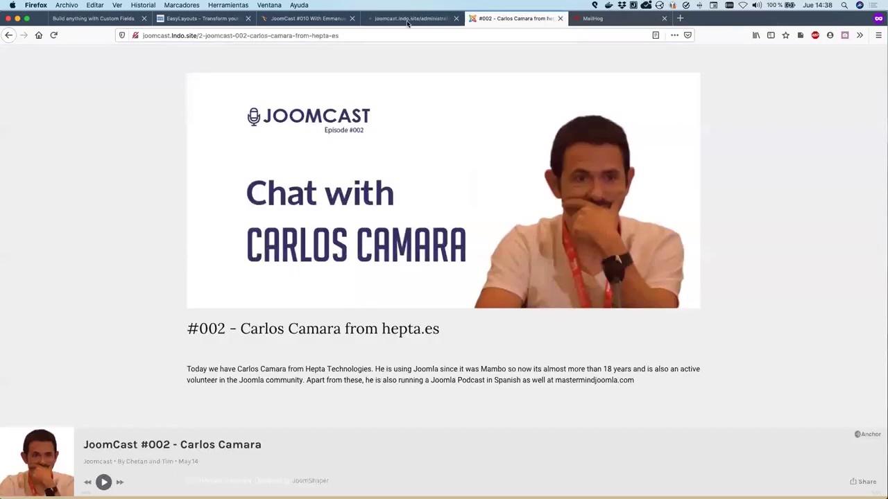
left_click(408, 20)
Look over the left column's settings and the Output Framework options, leaving both unchanged.
scroll(176, 167, "down", 1)
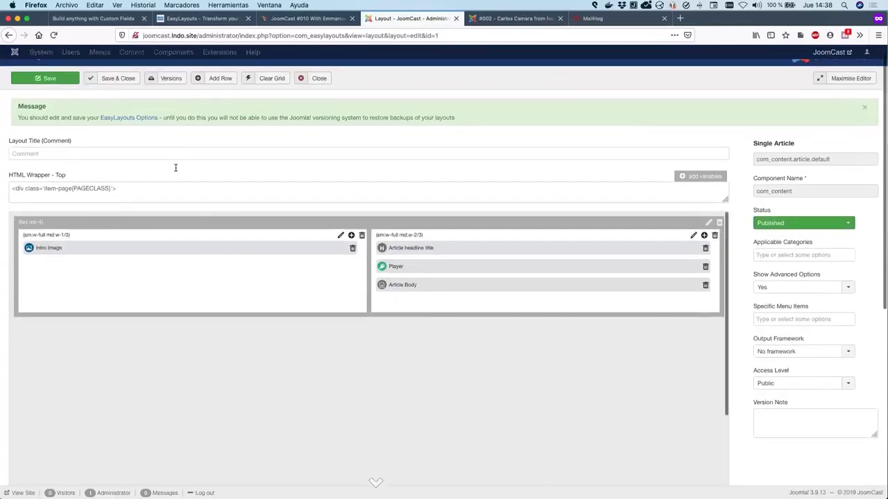
scroll(176, 167, "up", 1)
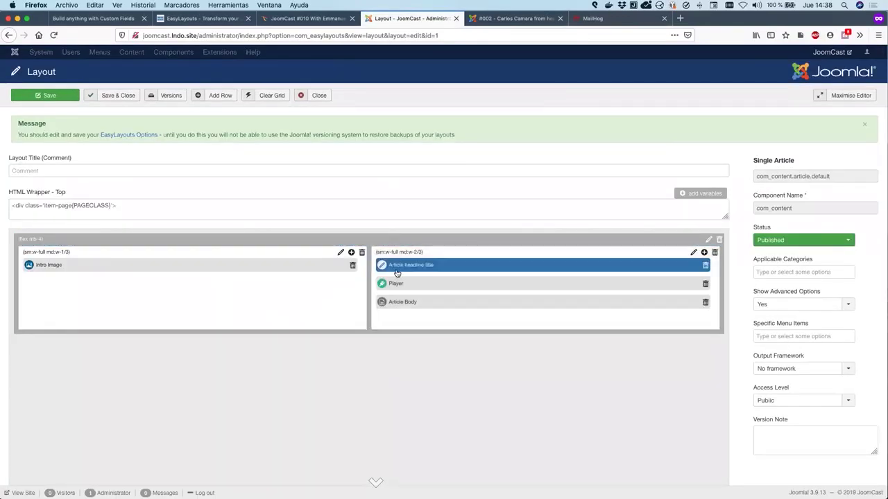
left_click(341, 254)
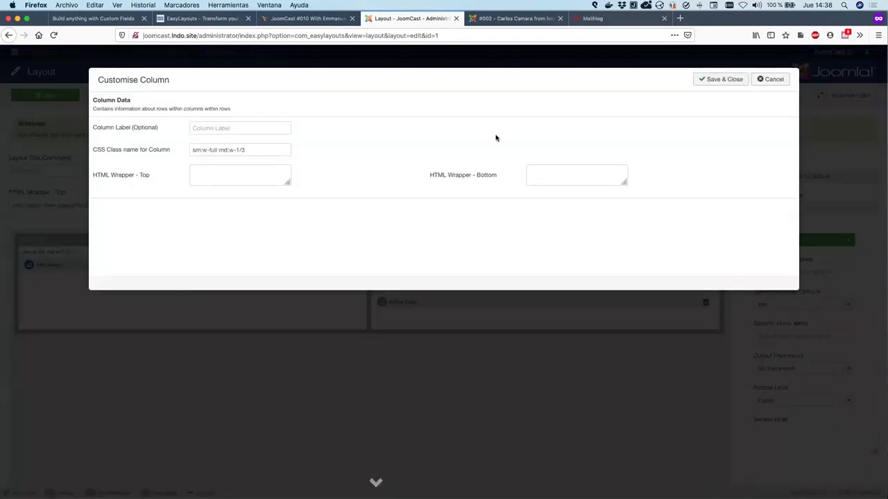
left_click(771, 79)
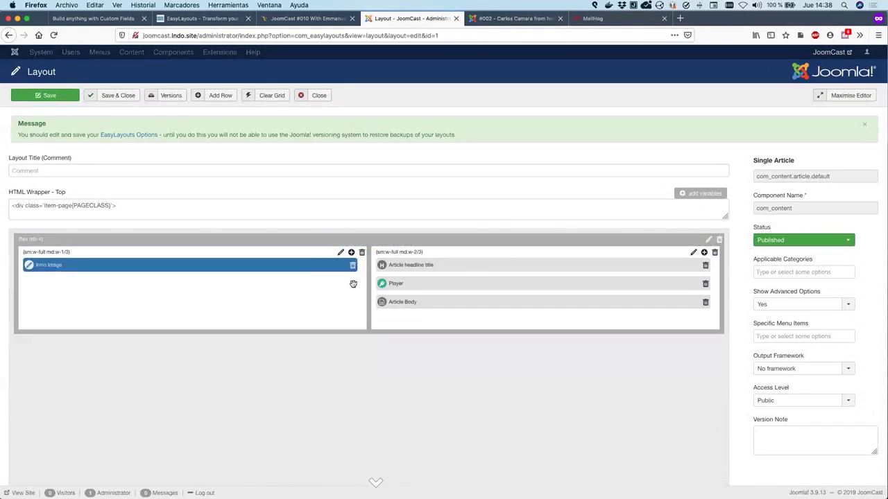
left_click(791, 371)
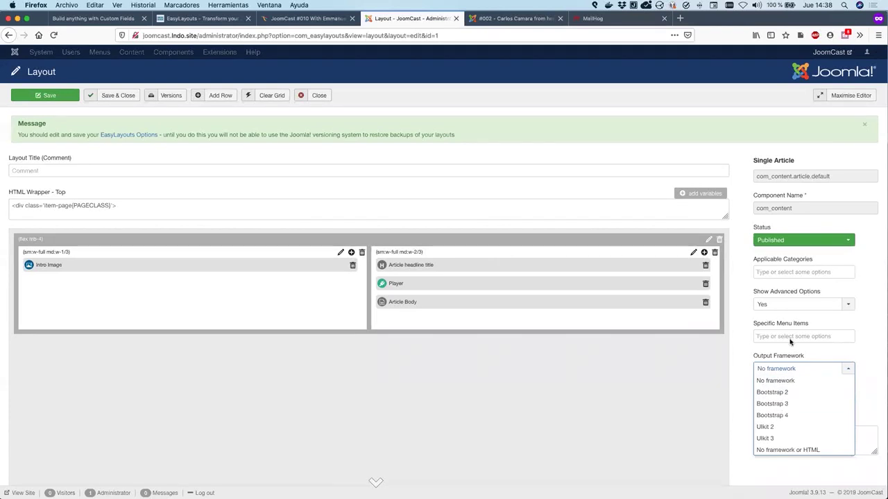
left_click(802, 313)
Compare against the episode page and inspect the banner image's markup in devtools.
left_click(520, 18)
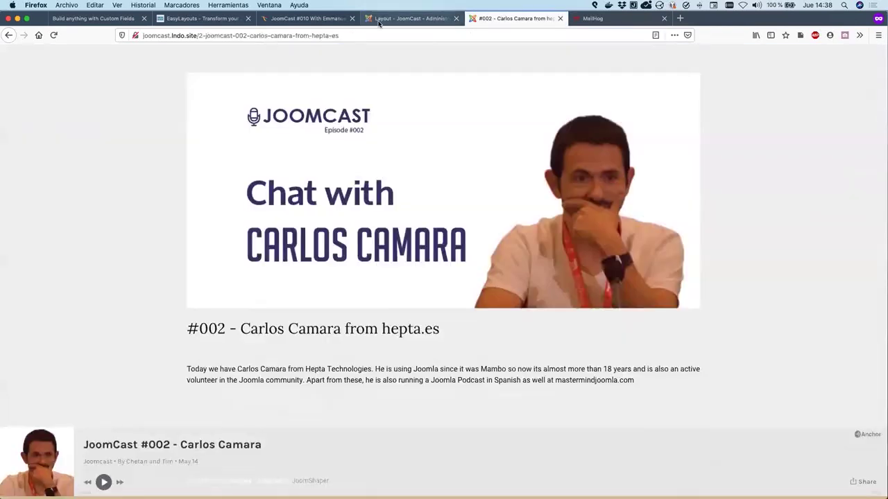
left_click(410, 34)
left_click(409, 18)
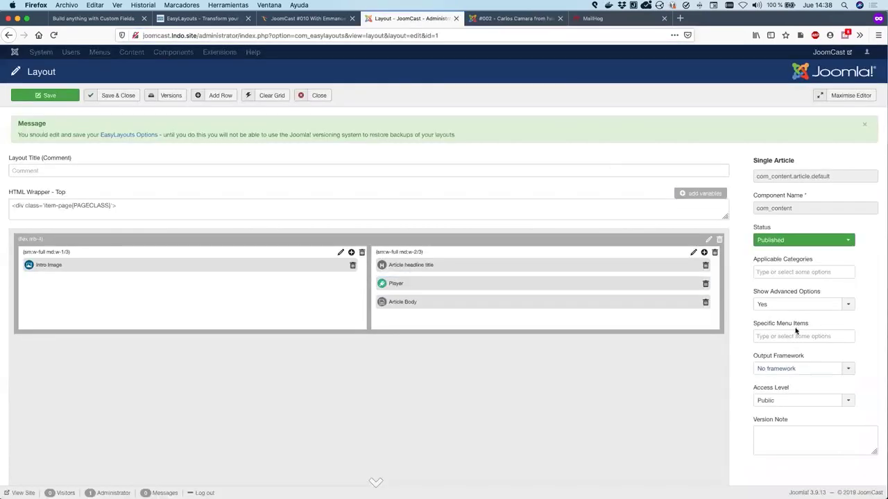
left_click(795, 372)
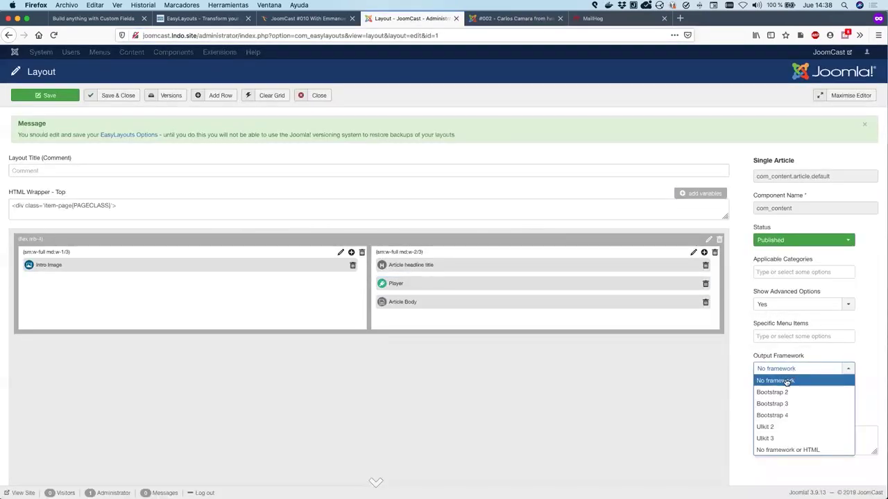
left_click(787, 382)
left_click(510, 18)
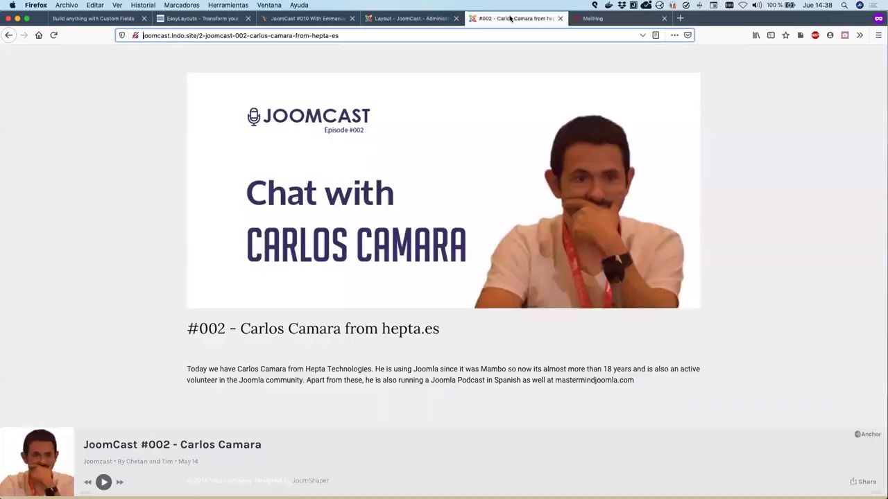
right_click(259, 191)
left_click(278, 265)
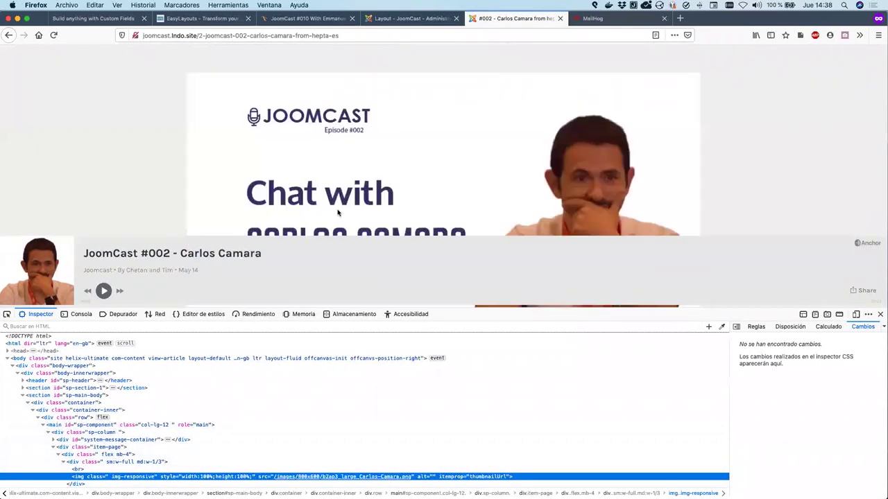
left_click(417, 20)
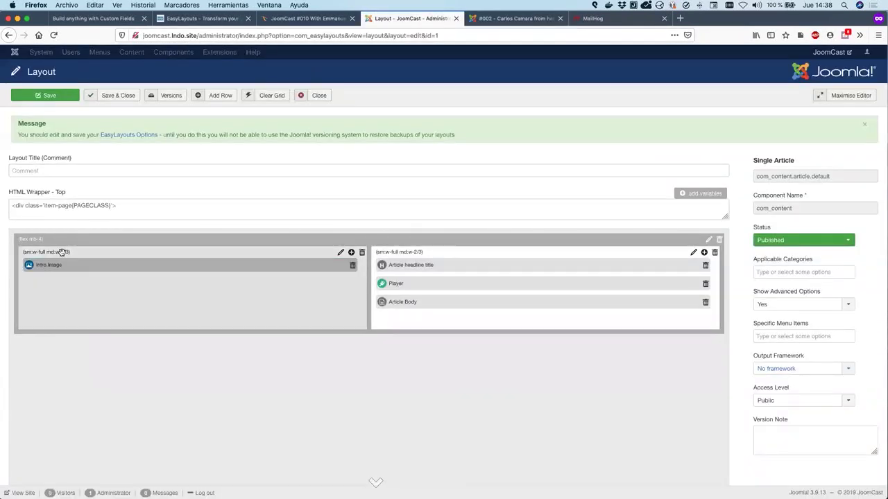
Copy the left column's CSS class value, then bring up the Output Framework choices.
left_click(340, 253)
left_click(258, 149)
key("super+a")
left_click(769, 79)
left_click(798, 371)
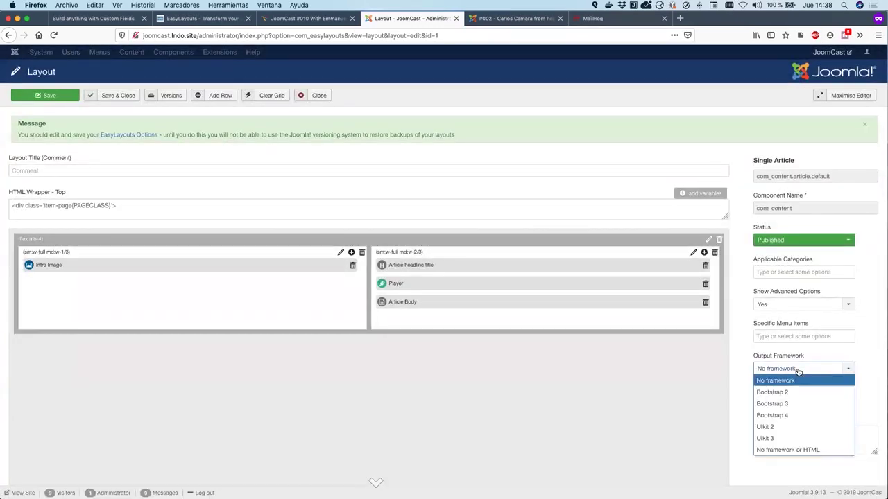
Set the output framework to Bootstrap 3, accept the column notice, and save the layout.
left_click(788, 402)
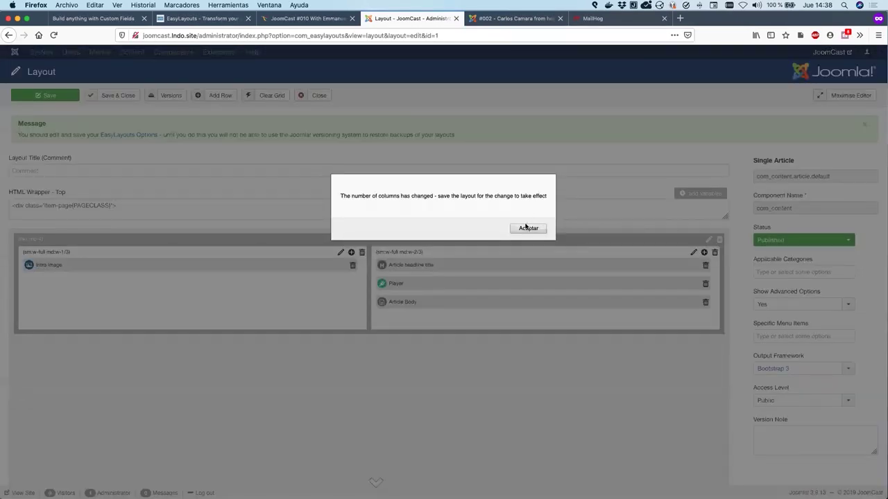
left_click(528, 228)
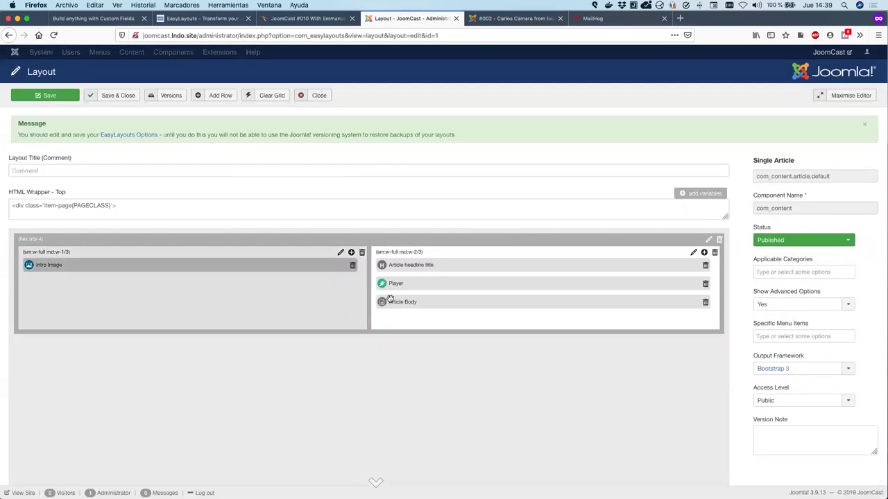
left_click(60, 96)
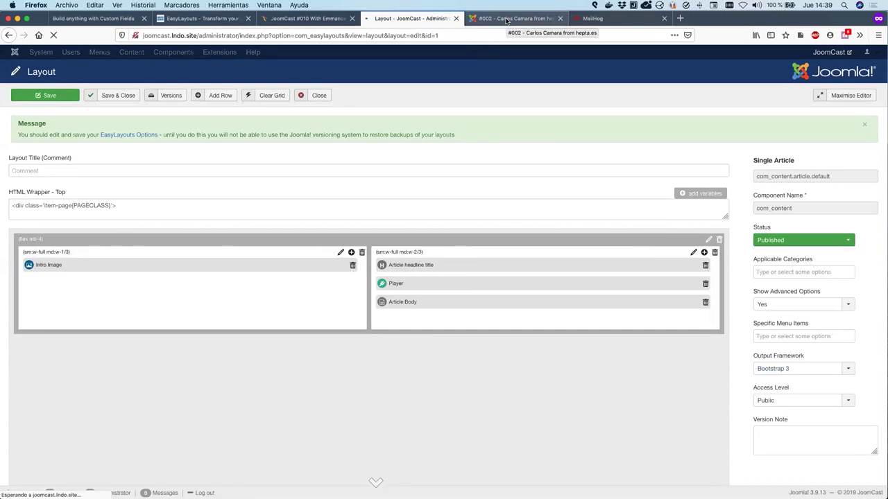
Reload the episode page and inspect the row container holding the banner.
left_click(507, 21)
left_click(53, 34)
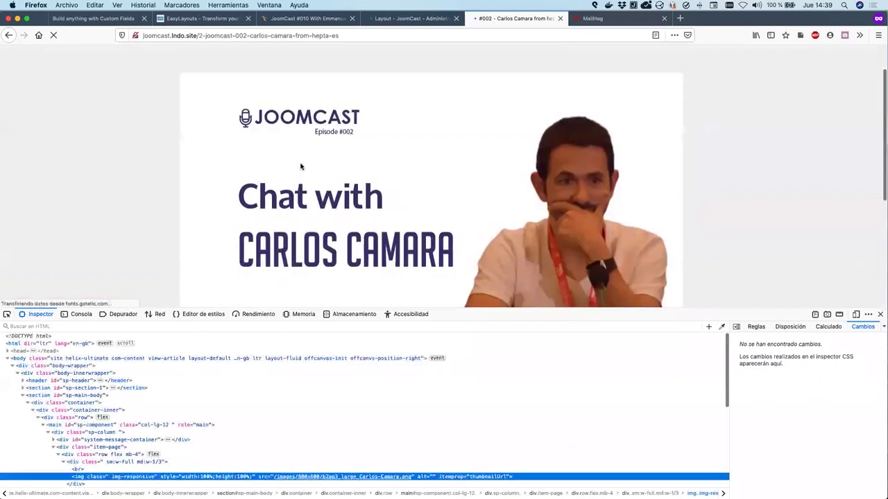
scroll(298, 189, "down", 2)
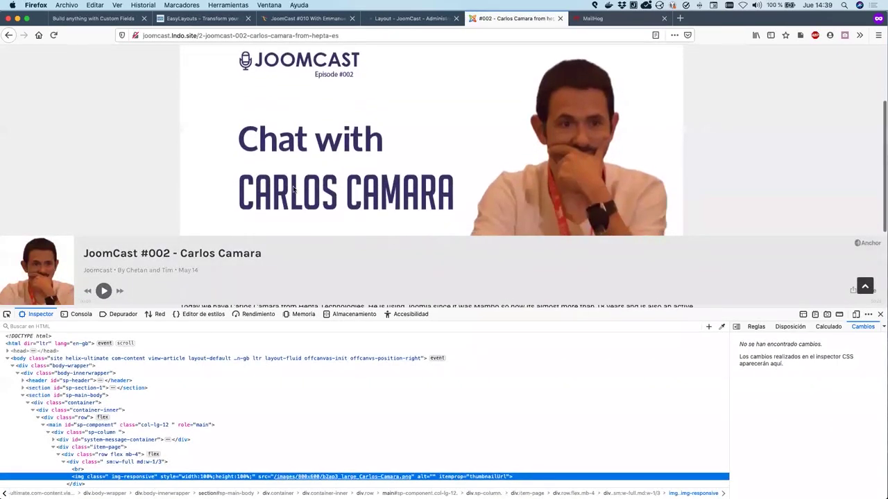
scroll(94, 418, "down", 1)
left_click(94, 419)
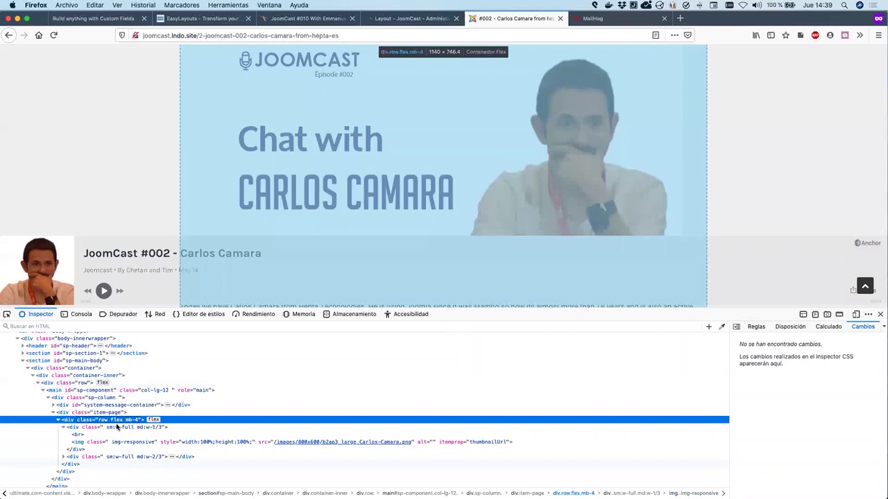
scroll(194, 249, "down", 4)
scroll(208, 225, "up", 2)
scroll(208, 226, "up", 5)
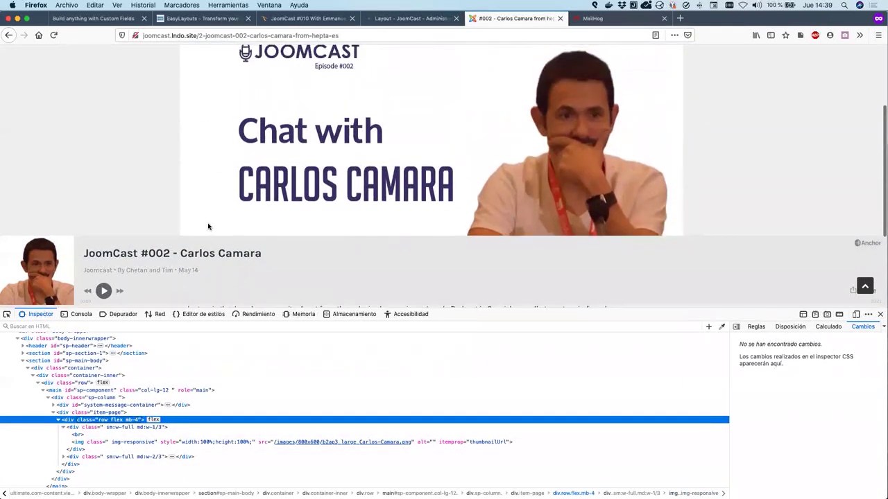
Back in the layout editor, select all of the layout's Custom CSS.
left_click(411, 18)
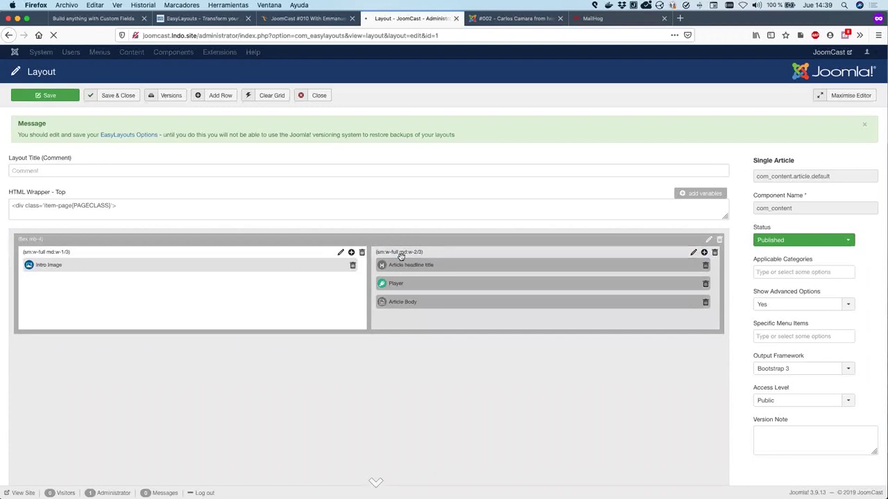
scroll(297, 289, "down", 10)
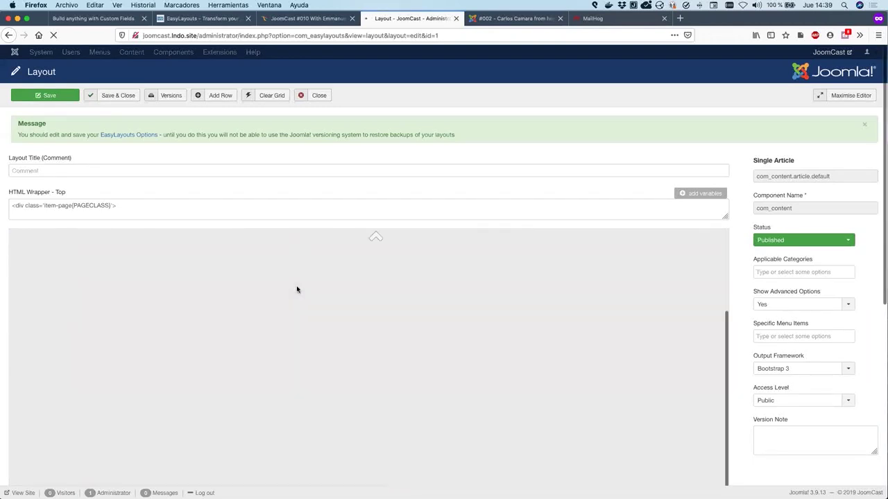
left_click_drag(38, 333, 18, 237)
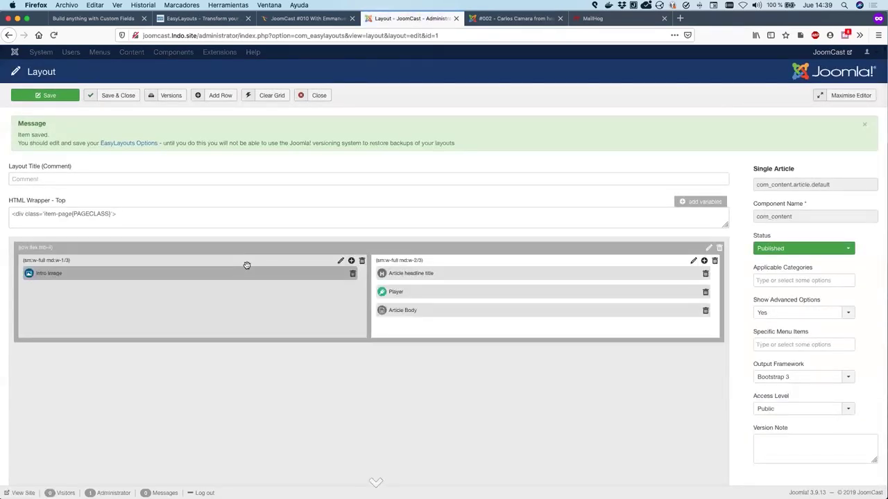
Reselect the layout's custom CSS rules in the editor.
scroll(246, 268, "down", 8)
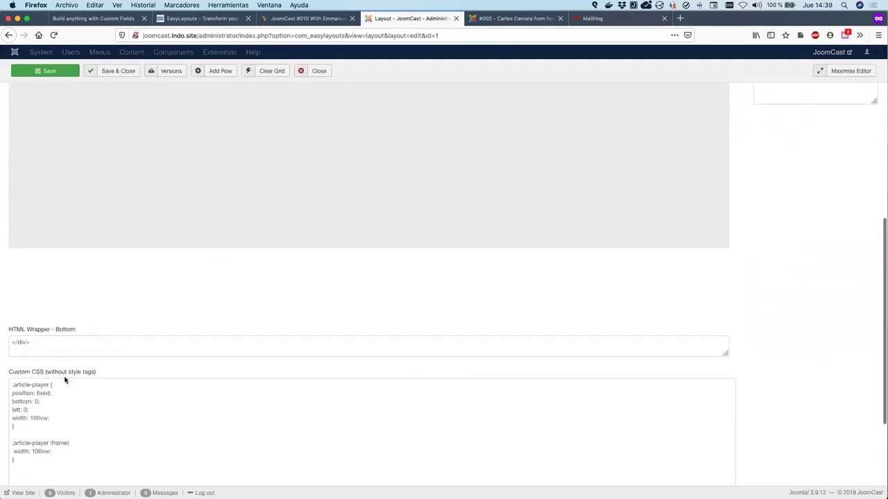
left_click_drag(11, 393, 18, 368)
left_click_drag(13, 458, 7, 358)
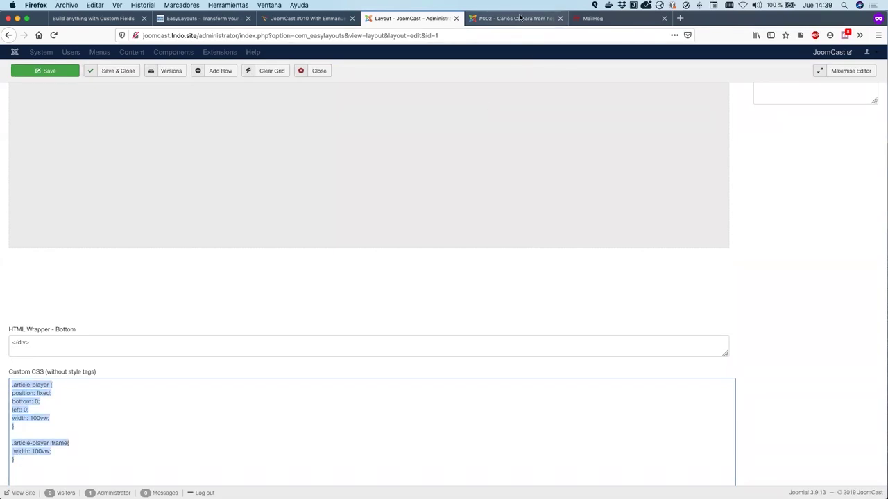
Reload the episode #002 page to check the updated player bar.
left_click(519, 18)
scroll(349, 123, "down", 5)
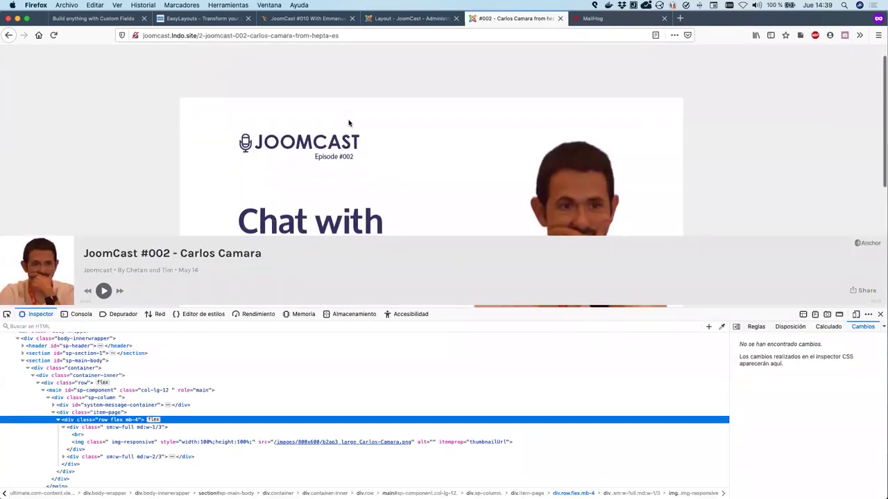
left_click(401, 19)
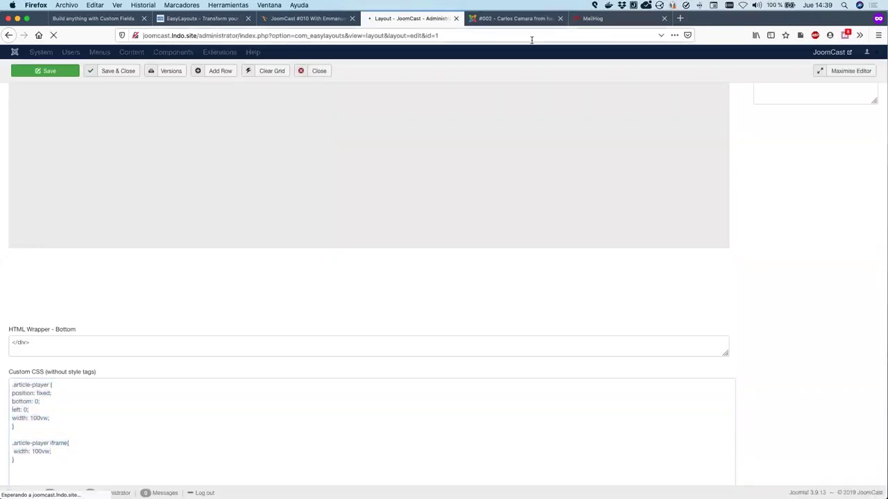
left_click(521, 18)
key("super+r")
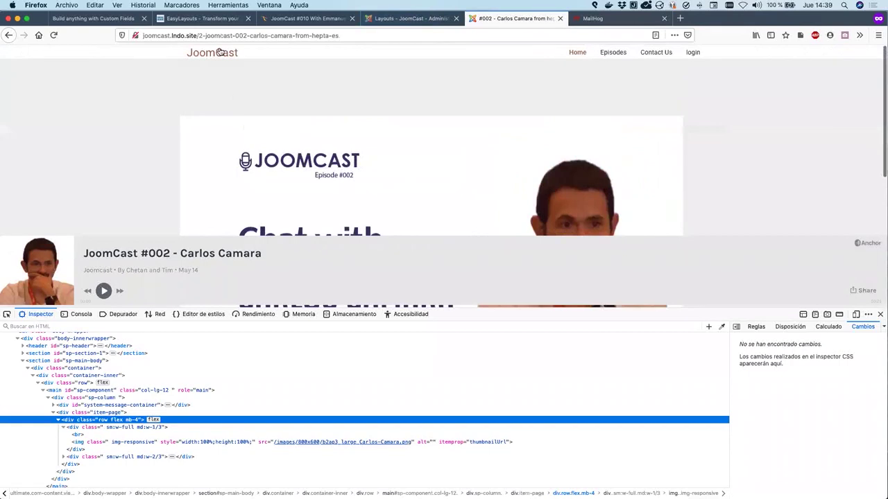
Publish the Category Blog (Home) and Category Blog : Article (Default) layouts.
left_click(880, 315)
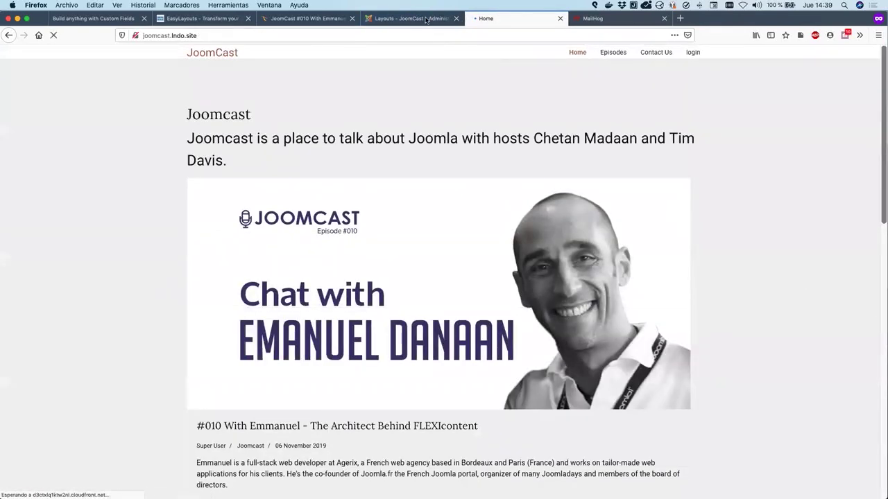
key("ctrl+shift+Tab")
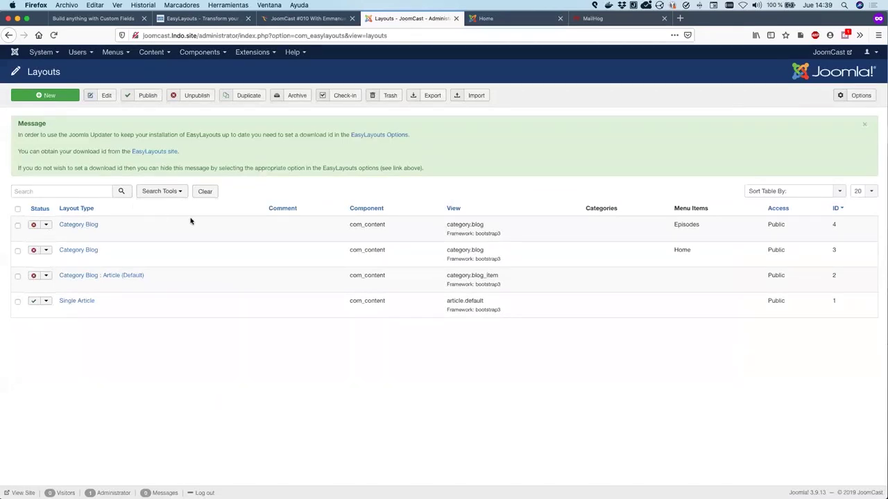
left_click(17, 278)
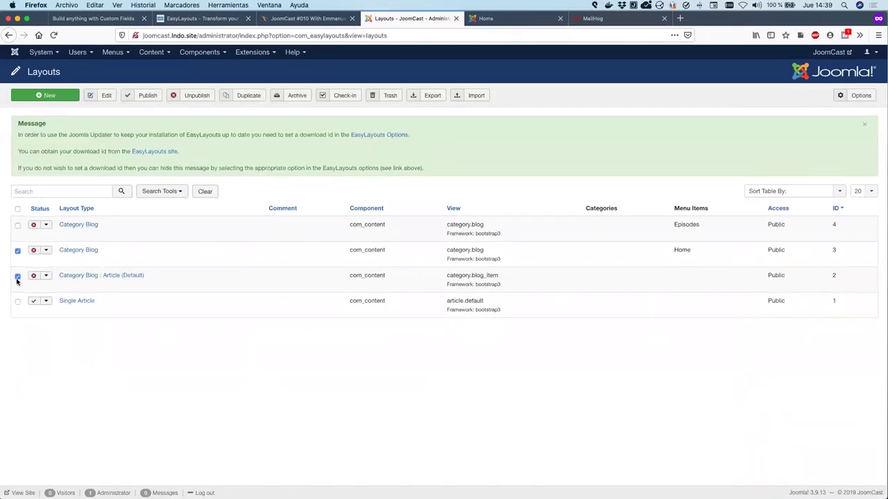
left_click(148, 95)
Reload the JoomCast home page to see intro text beside episode cards #010 and #004.
left_click(497, 21)
left_click(54, 36)
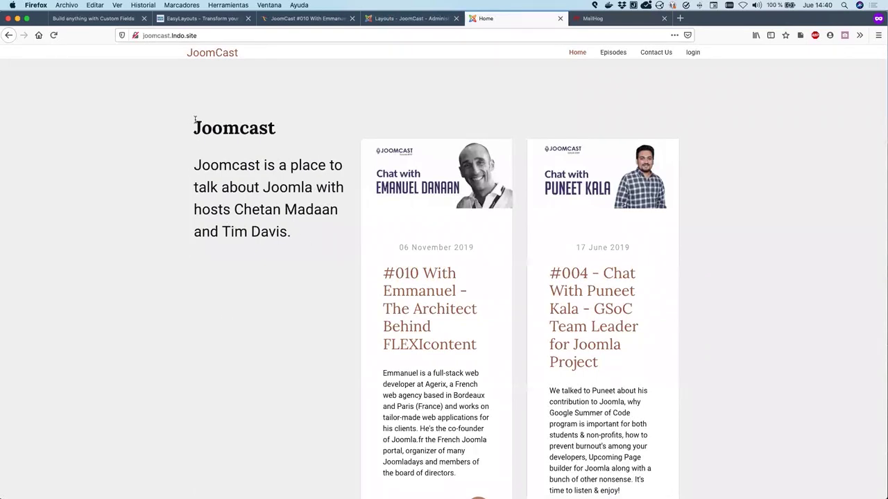
left_click_drag(197, 131, 293, 238)
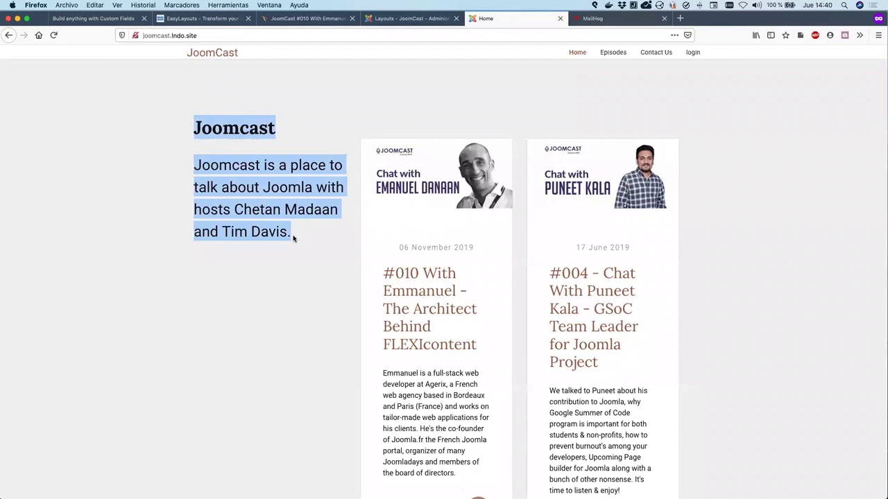
scroll(293, 238, "down", 2)
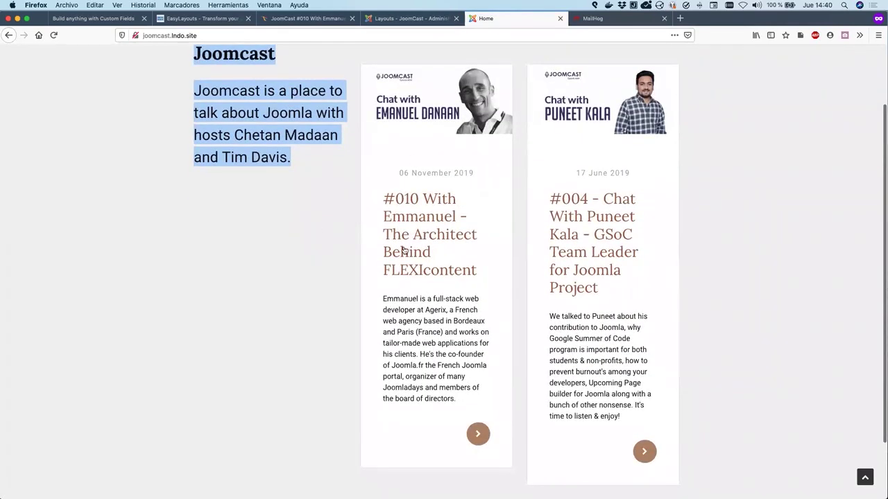
scroll(639, 349, "down", 2)
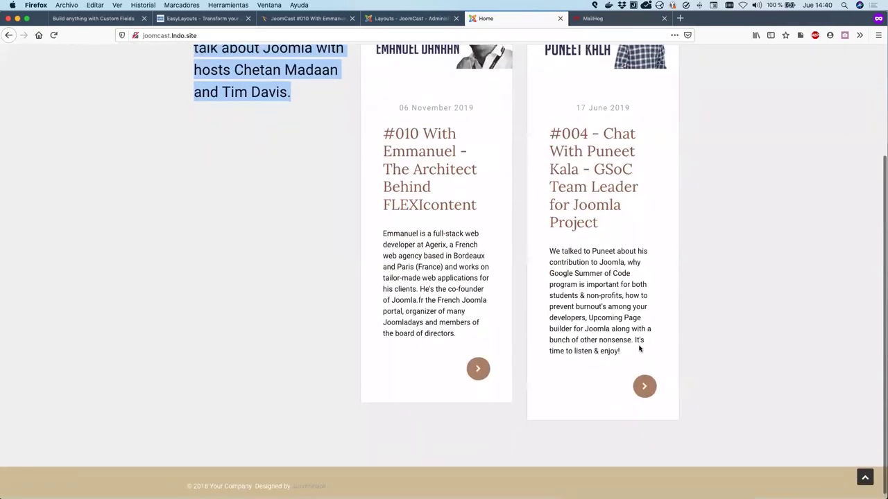
scroll(640, 348, "up", 4)
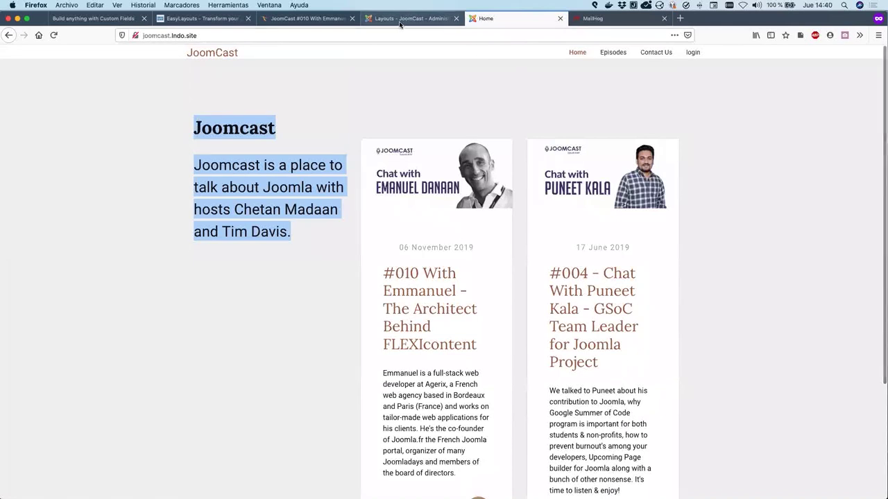
left_click(402, 21)
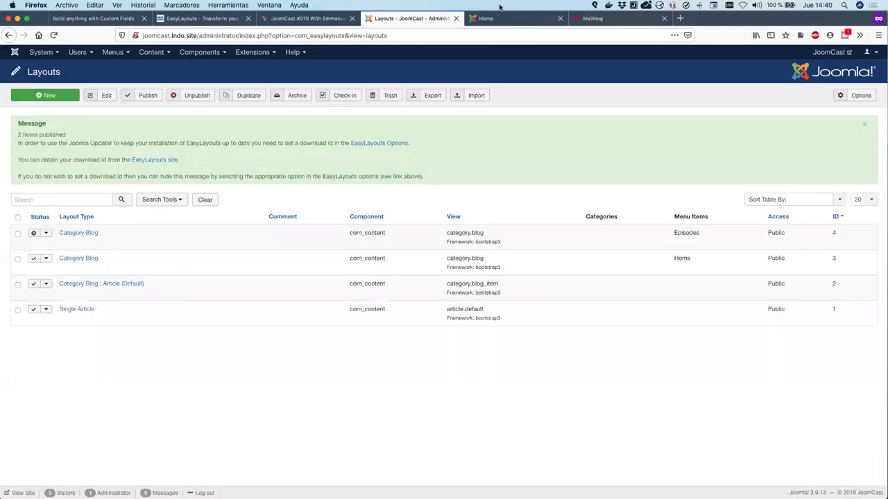
Open the JoomCast Episodes page and scroll through its current listing.
left_click(494, 21)
left_click(613, 54)
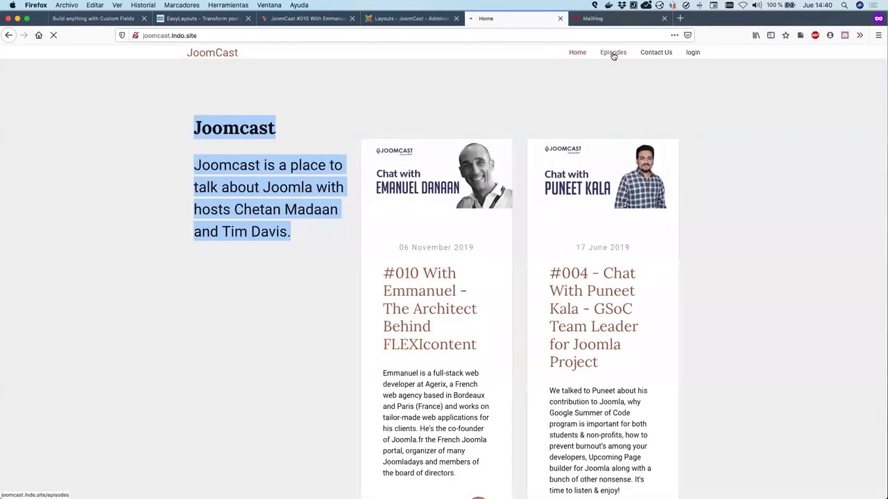
scroll(248, 257, "down", 3)
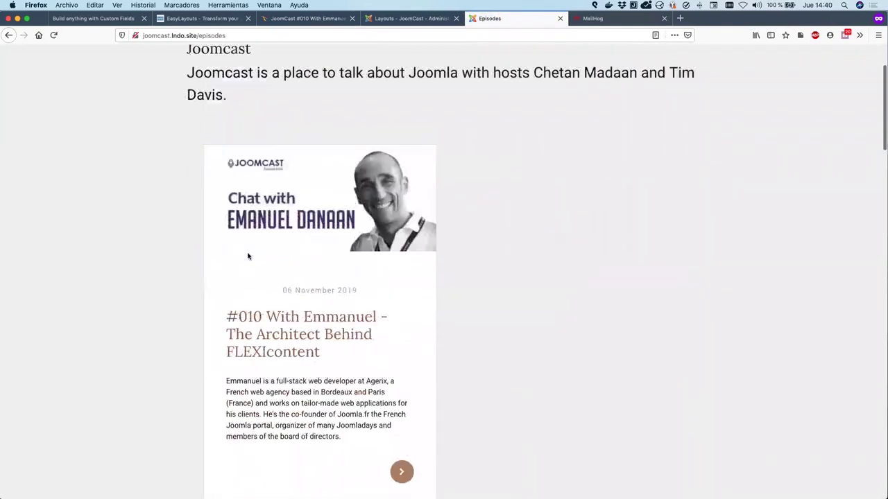
scroll(248, 257, "down", 15)
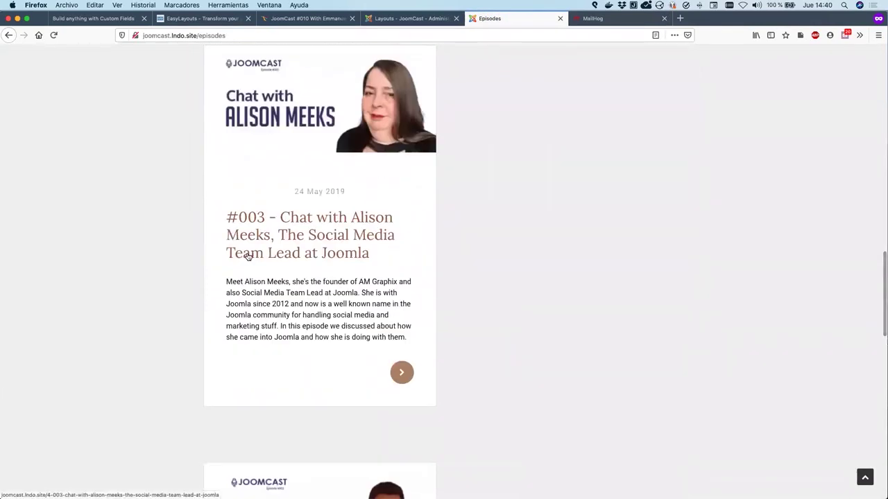
scroll(247, 257, "down", 15)
scroll(248, 256, "up", 20)
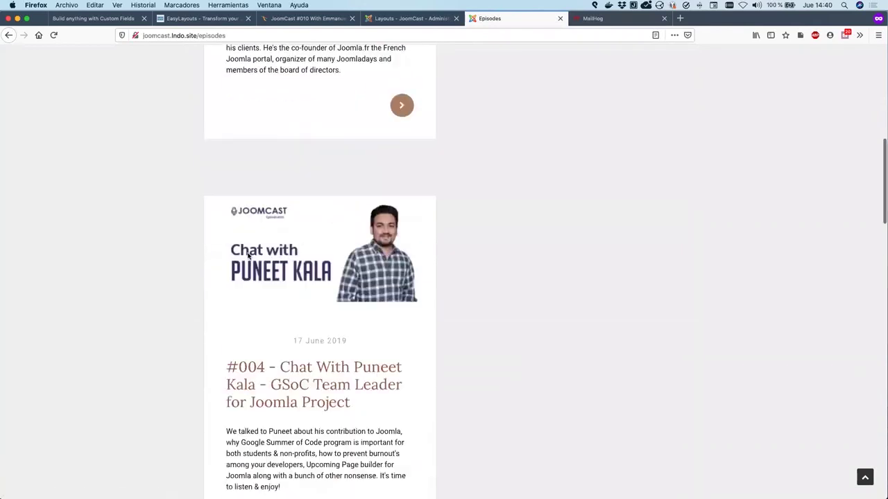
scroll(248, 257, "up", 14)
scroll(396, 259, "down", 4)
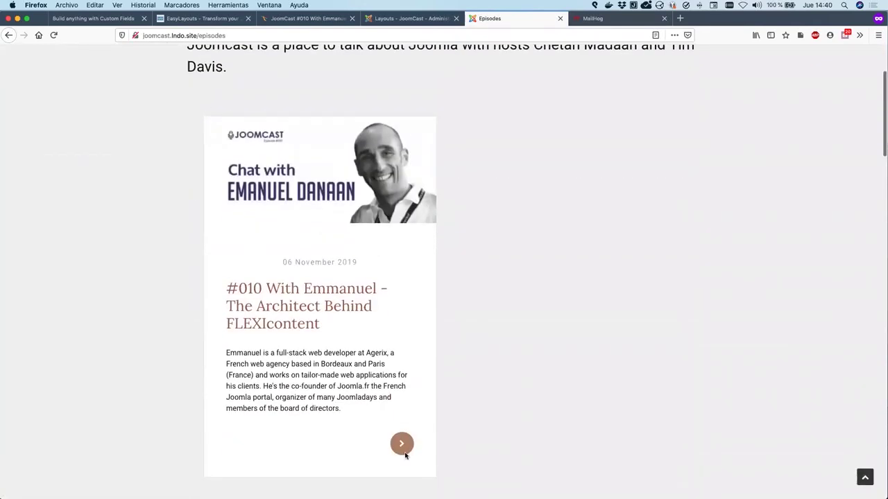
scroll(344, 416, "down", 5)
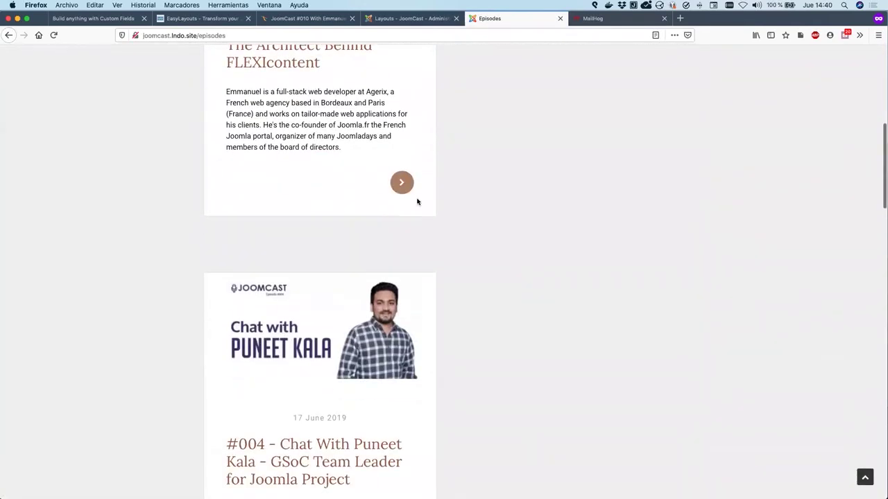
Publish the Episodes Category Blog layout and reload Episodes to see the two-column card grid.
left_click(380, 19)
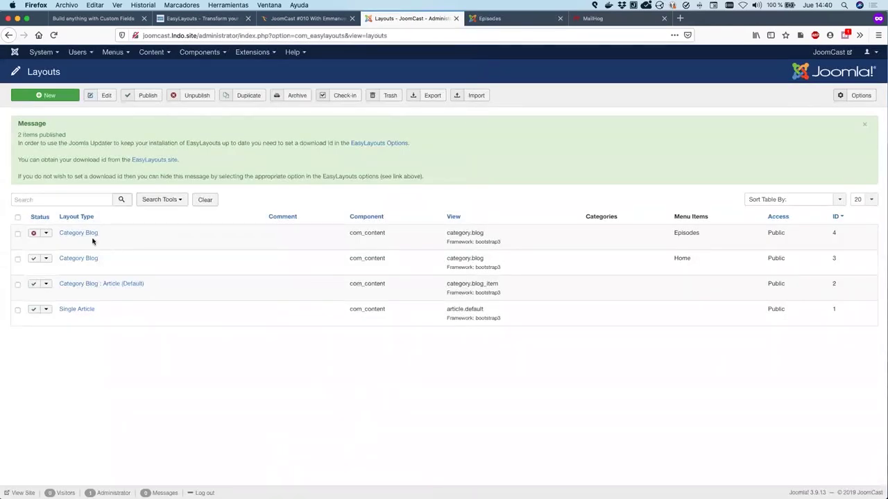
left_click(33, 233)
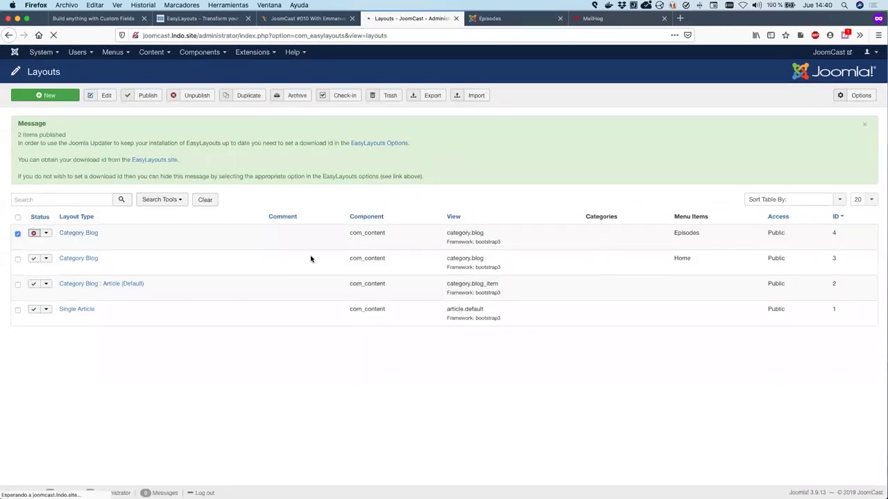
left_click(493, 19)
left_click(56, 35)
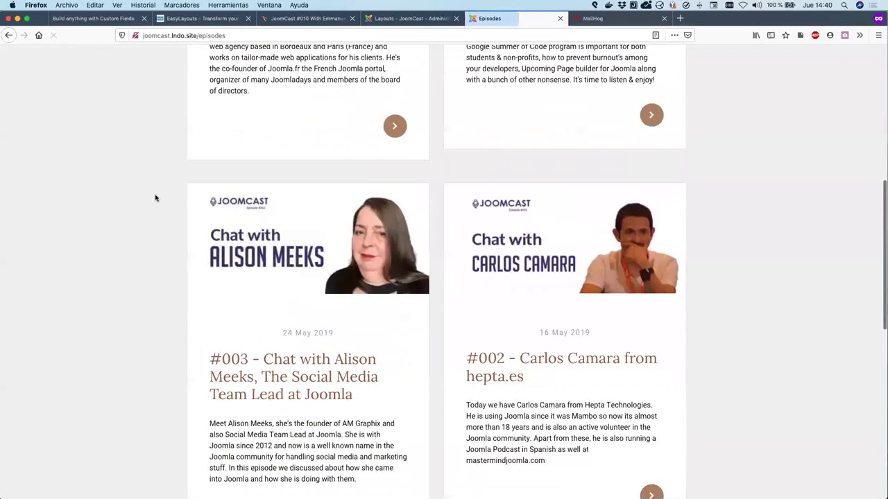
scroll(156, 199, "up", 3)
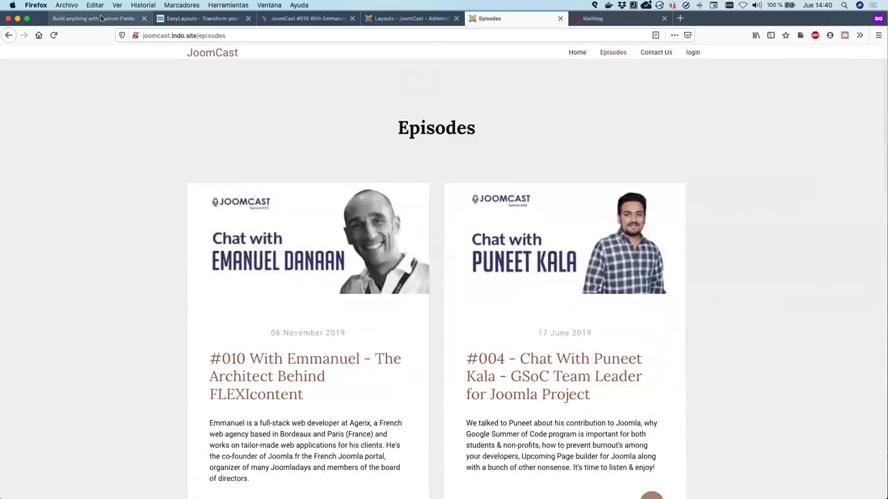
left_click(219, 22)
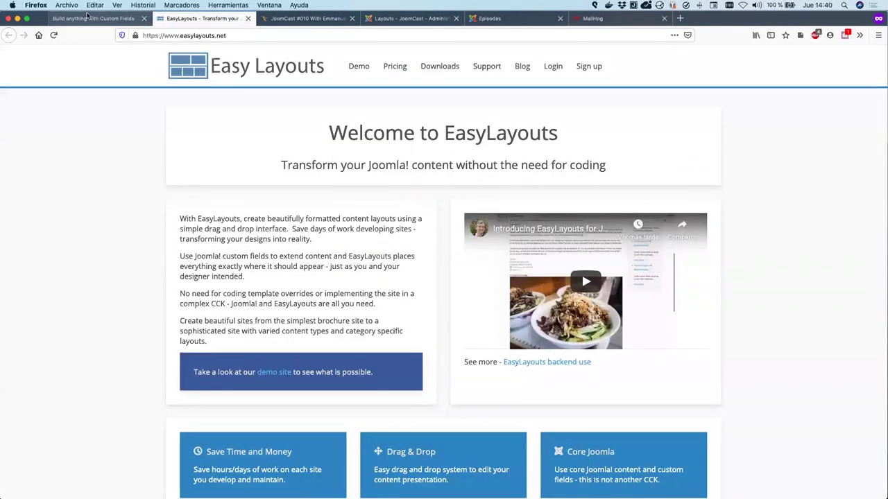
Open the Advanced Custom Fields link from the slides in a new tab.
left_click(88, 16)
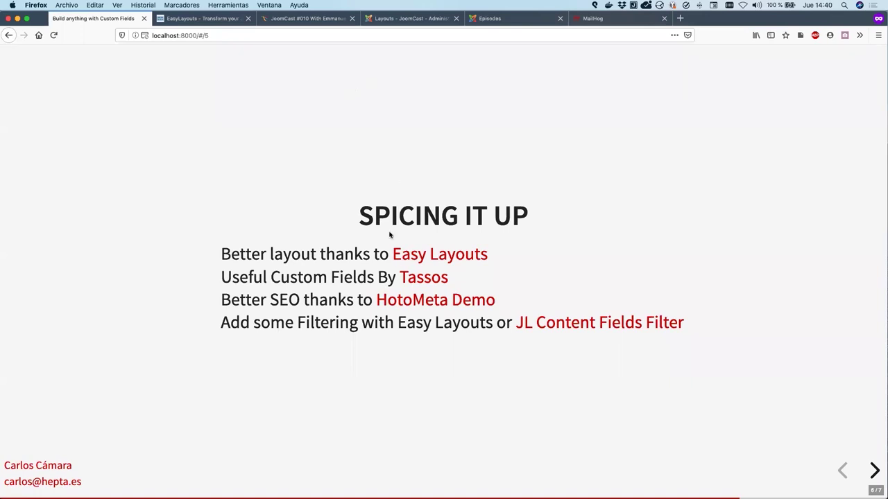
right_click(413, 278)
left_click(427, 280)
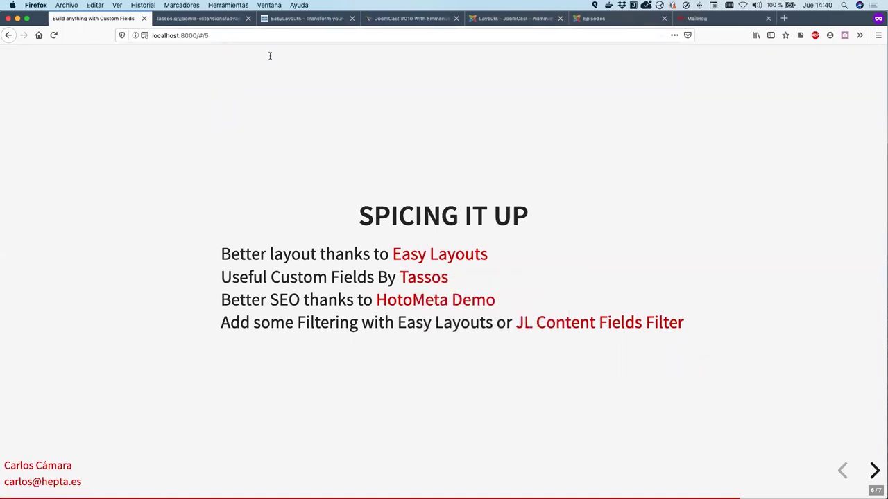
left_click(197, 19)
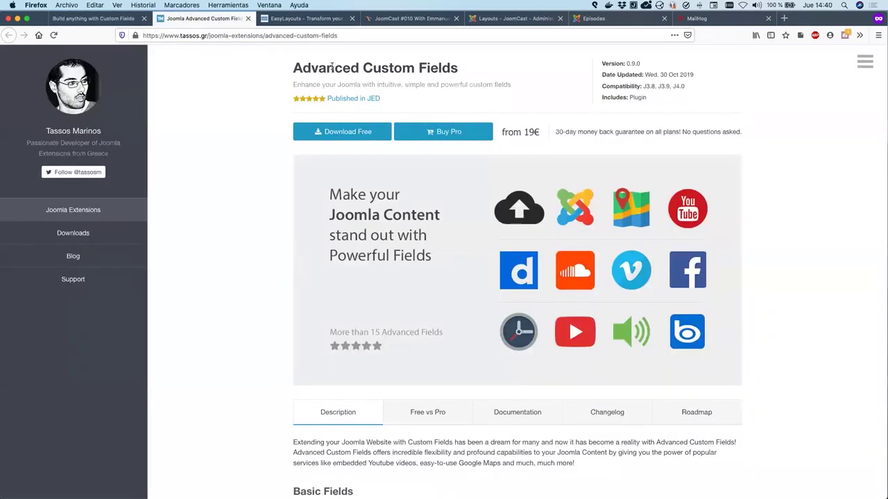
Review the Free vs Pro comparison listing Module Loader, File Upload and Custom PHP as Pro-only.
scroll(219, 183, "down", 10)
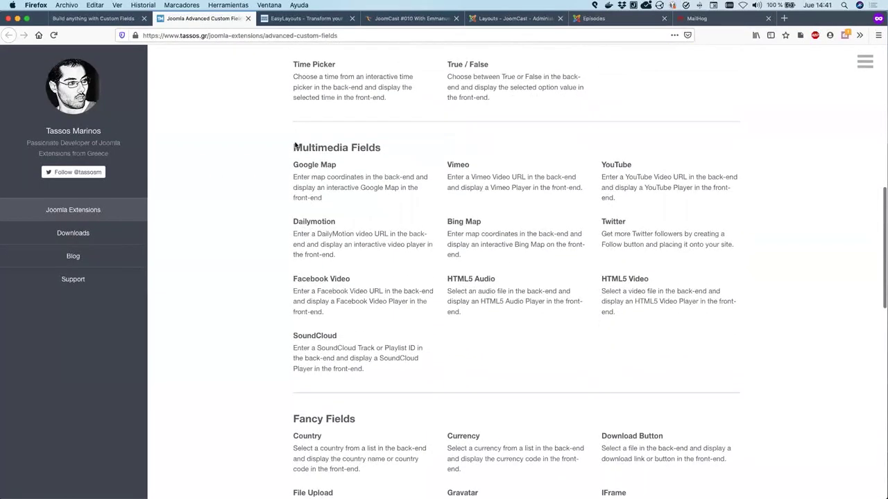
scroll(371, 139, "up", 5)
left_click(420, 106)
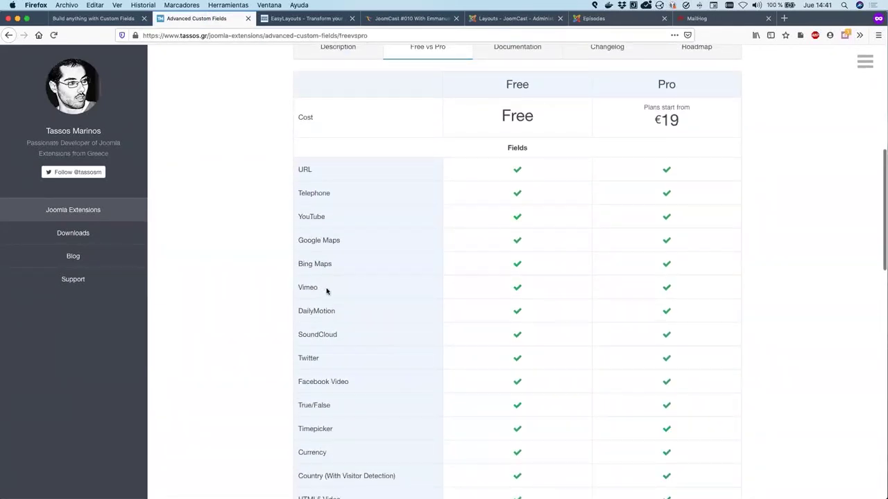
scroll(326, 291, "down", 4)
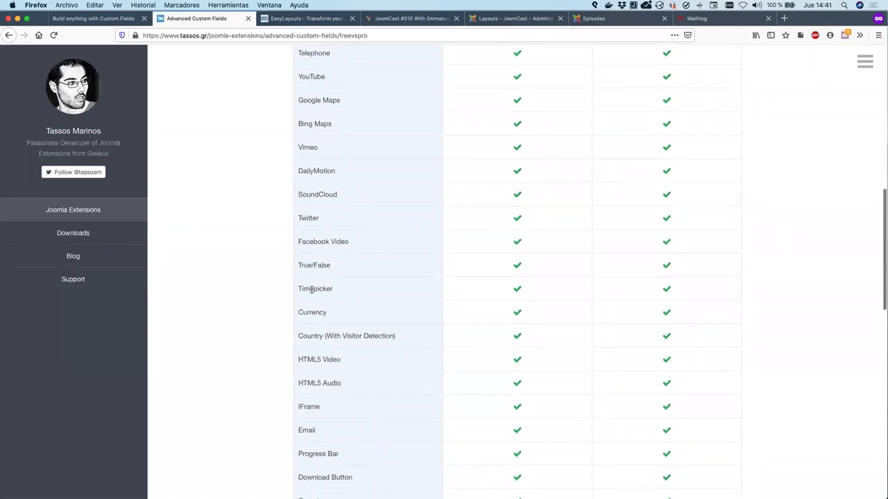
scroll(348, 288, "down", 6)
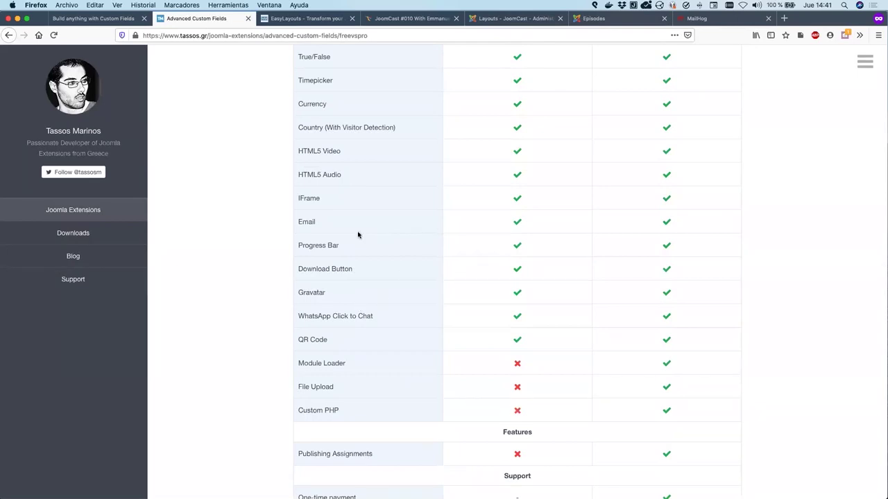
left_click(105, 21)
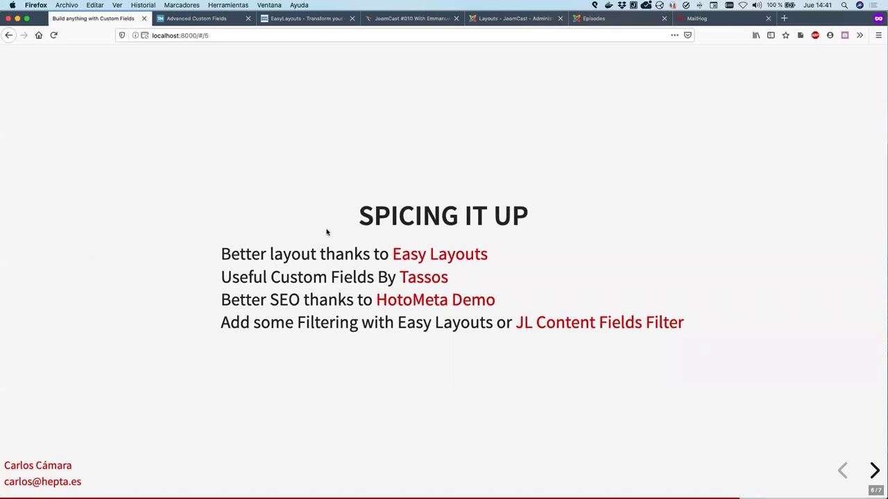
Open the HotoMeta Demo link in a new tab and scroll the hotoMeta extension page.
right_click(417, 305)
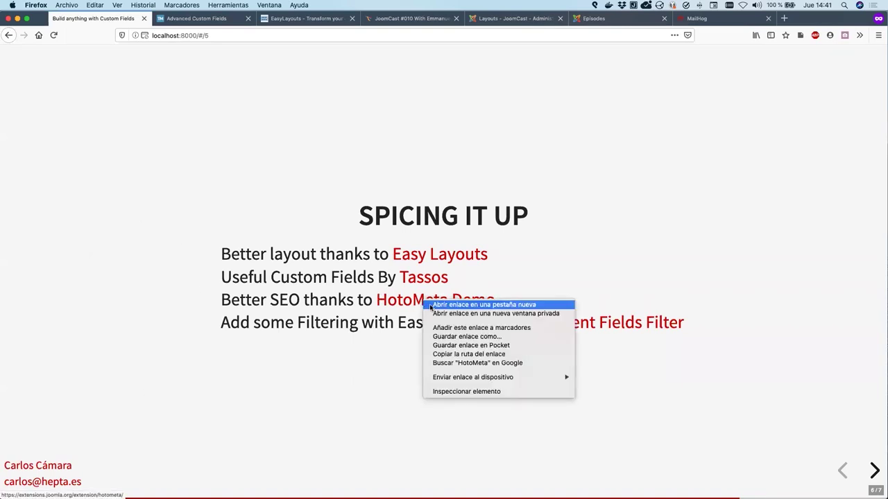
left_click(430, 306)
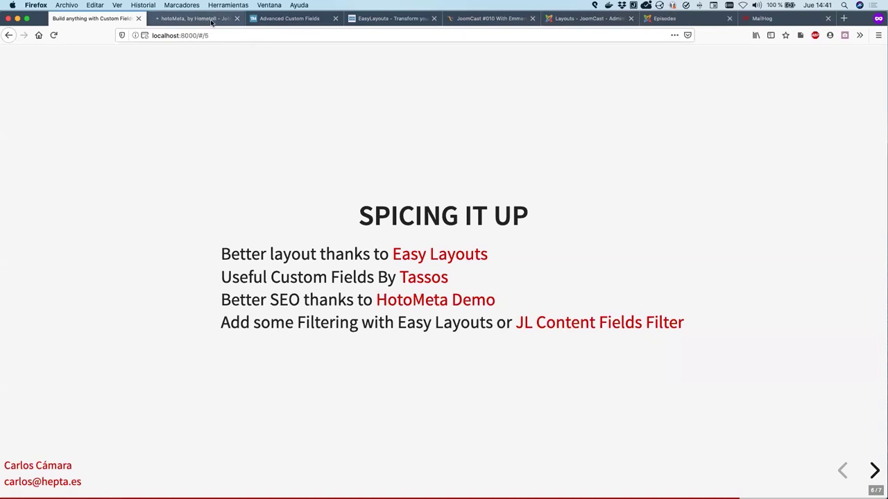
left_click(201, 19)
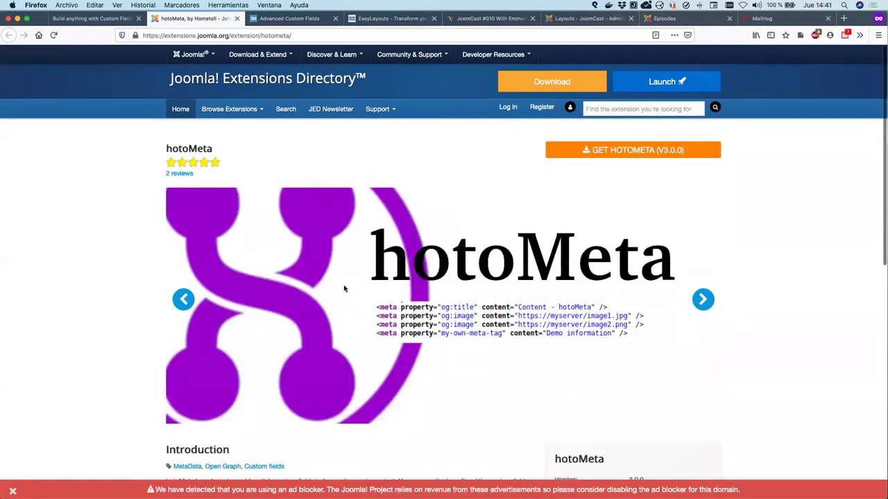
scroll(344, 286, "down", 2)
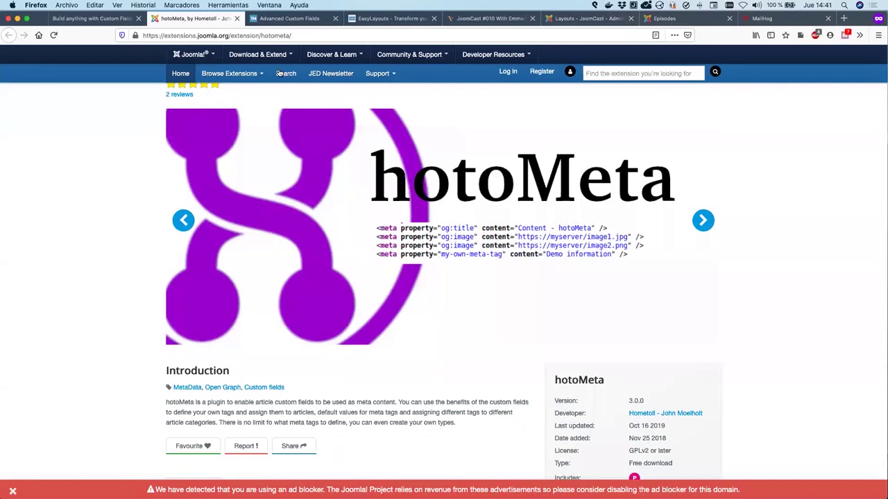
Flip through the slides and extension tabs, ending on the JoomCast EasyLayouts Layouts list.
left_click(86, 18)
left_click(196, 21)
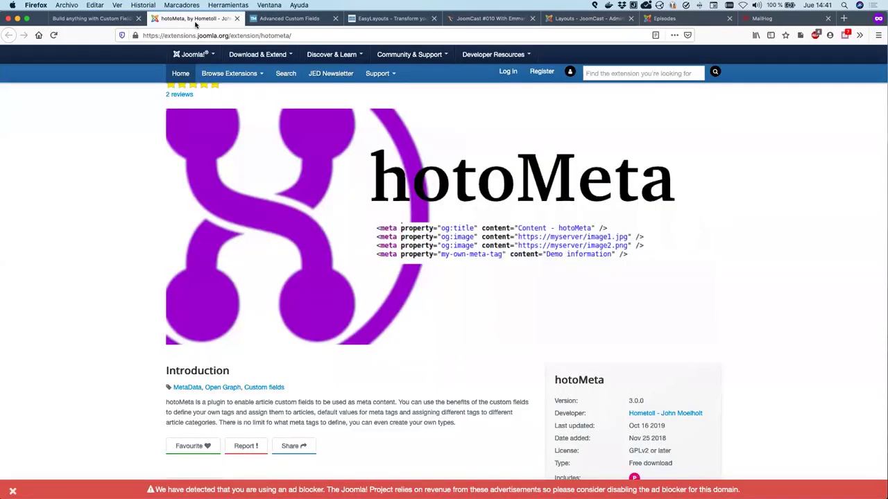
left_click(256, 19)
left_click(569, 20)
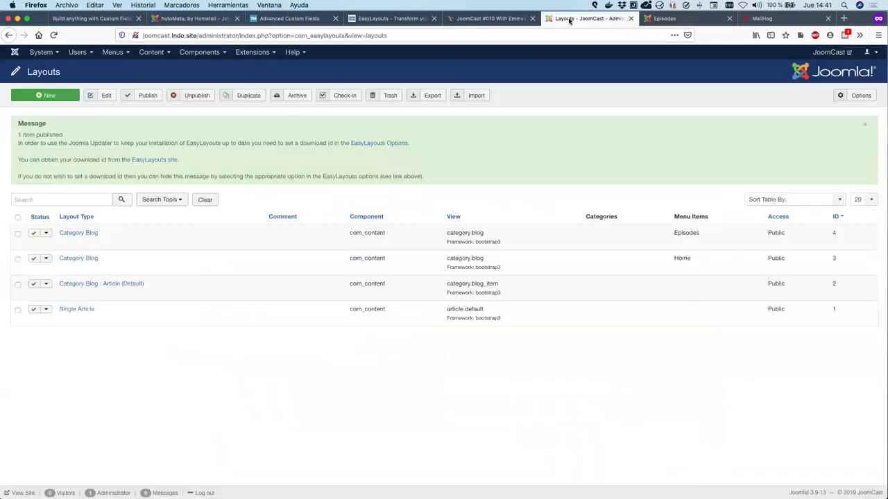
Look at the Users field groups list.
left_click(252, 52)
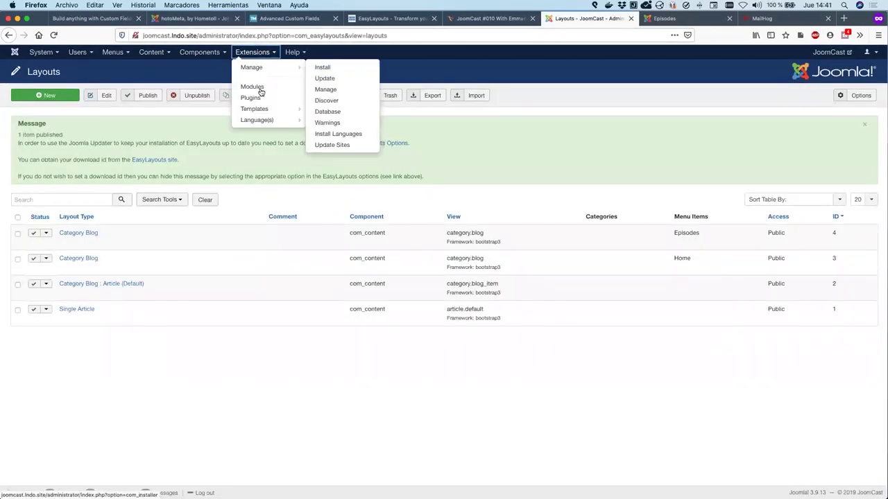
mouse_move(89, 54)
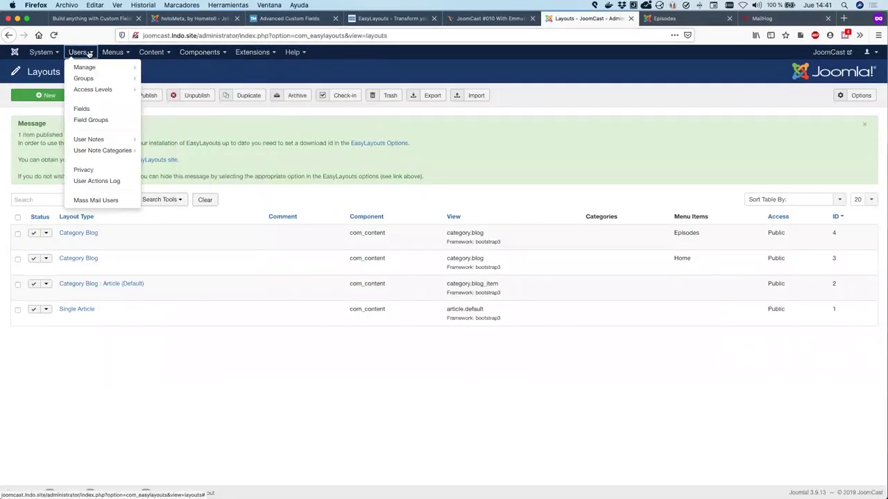
left_click(89, 119)
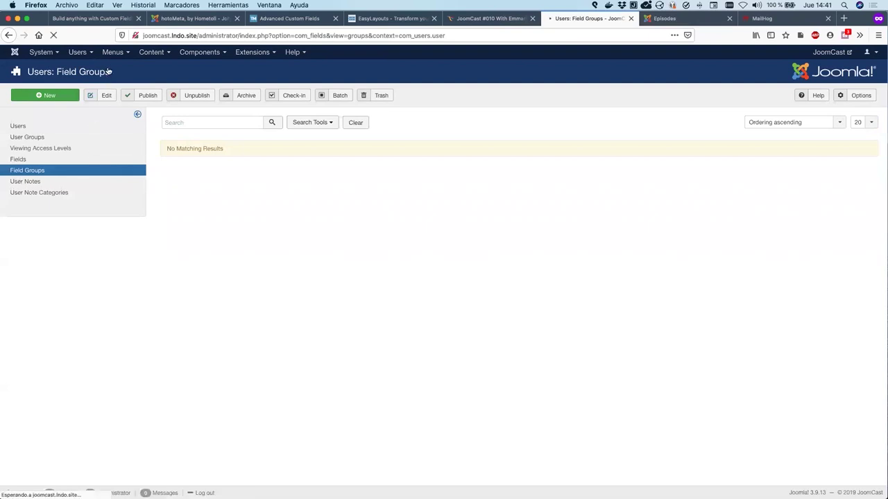
Review the article field groups and the custom fields og:title and og:image in MetaData.
left_click(151, 52)
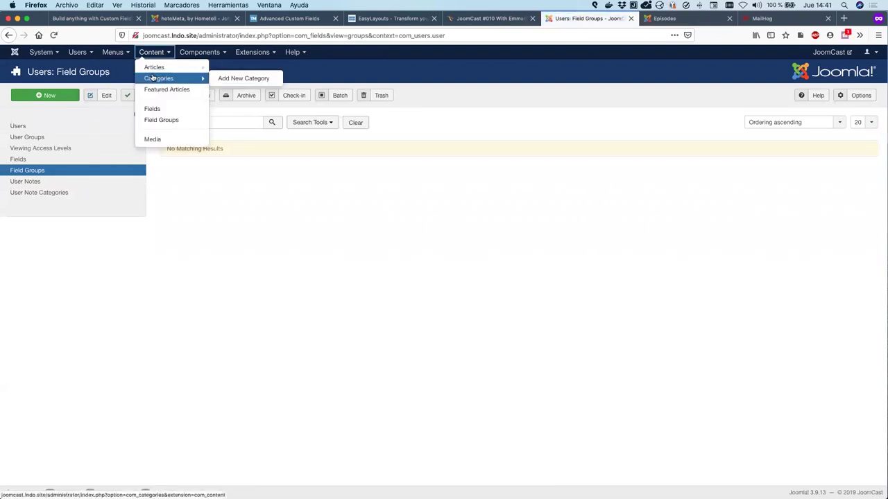
left_click(154, 121)
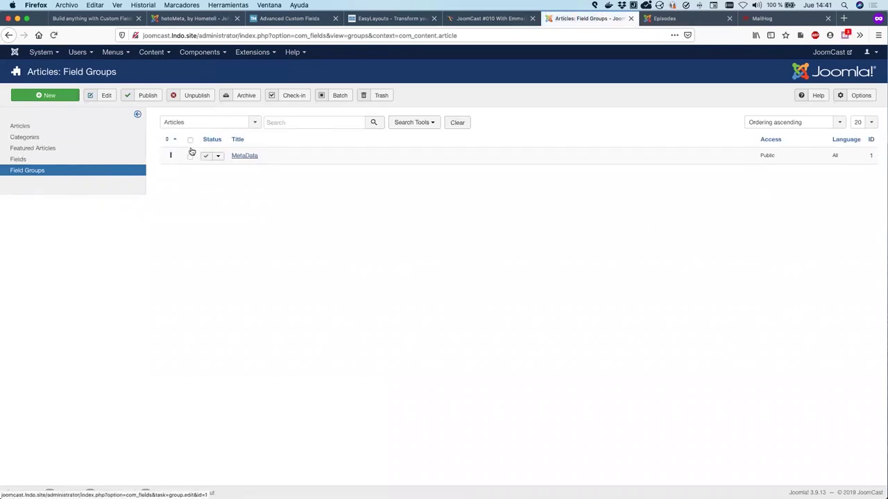
left_click(53, 160)
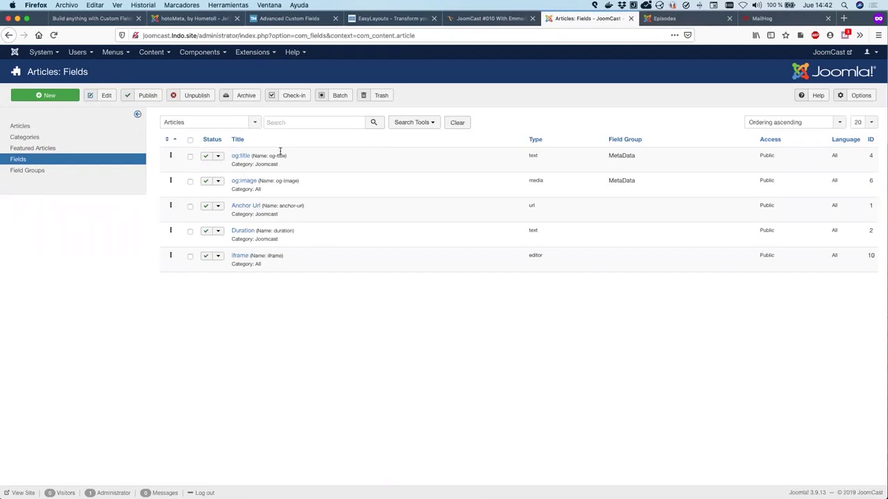
left_click(683, 19)
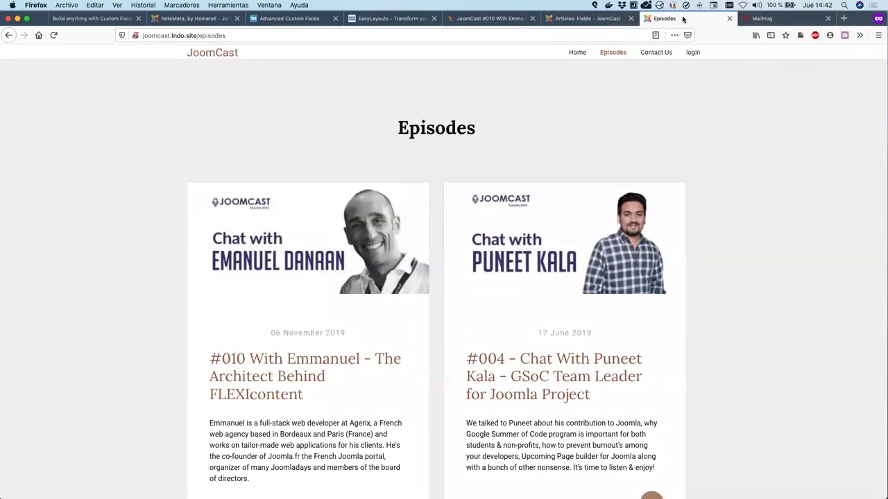
Open the JL Content Fields Filter link from the 'Spicing It Up' slide in a new tab.
left_click(566, 21)
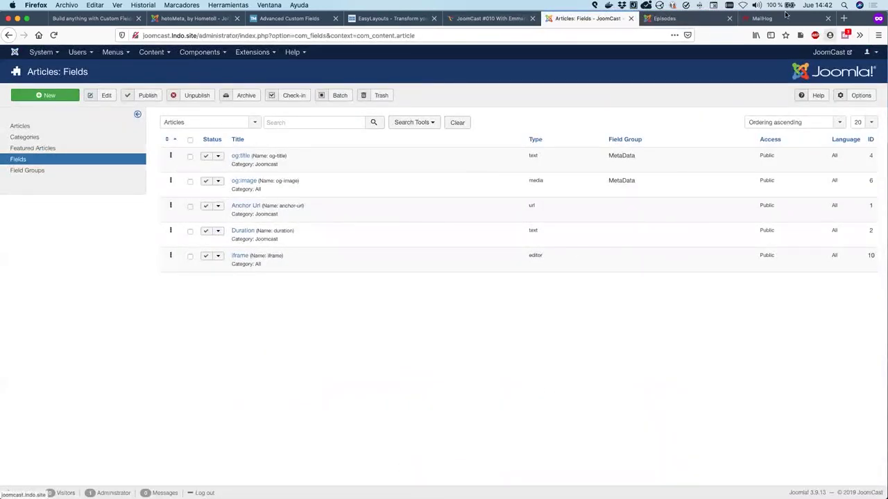
left_click(649, 22)
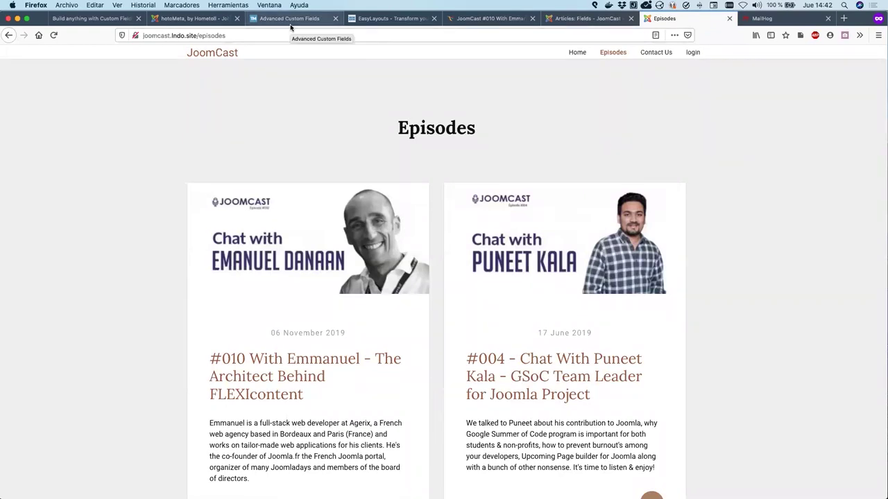
left_click(171, 19)
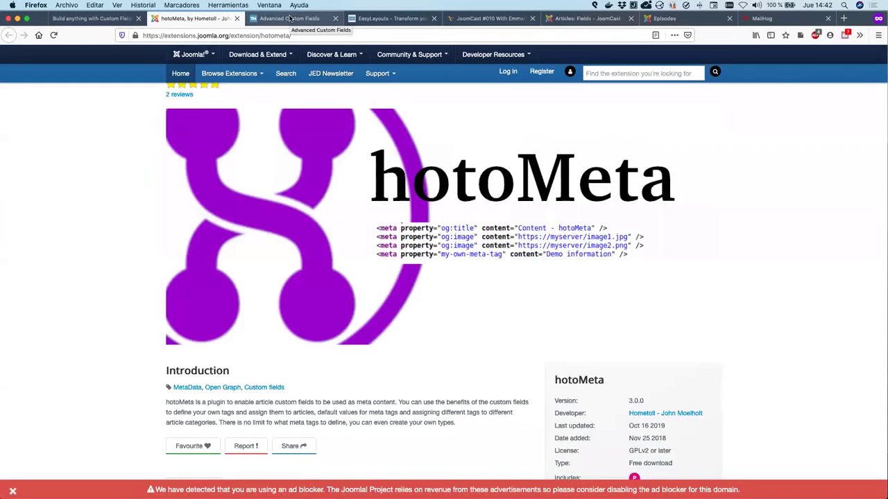
left_click(104, 18)
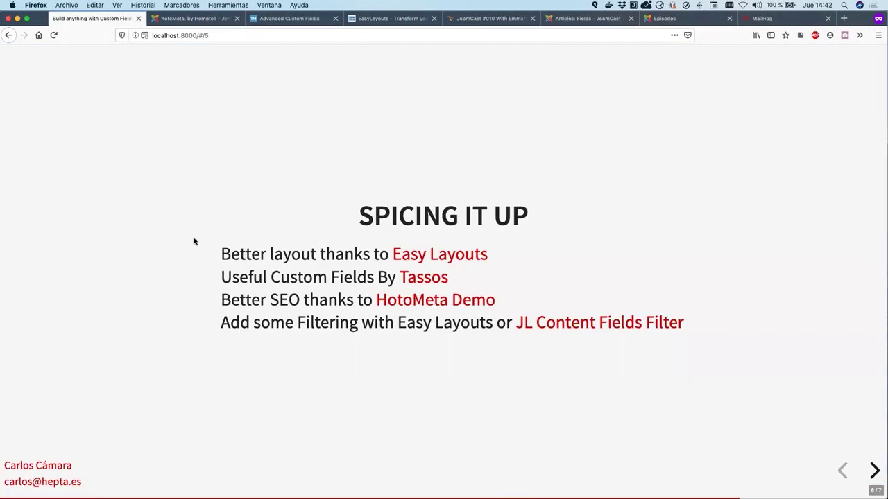
right_click(577, 326)
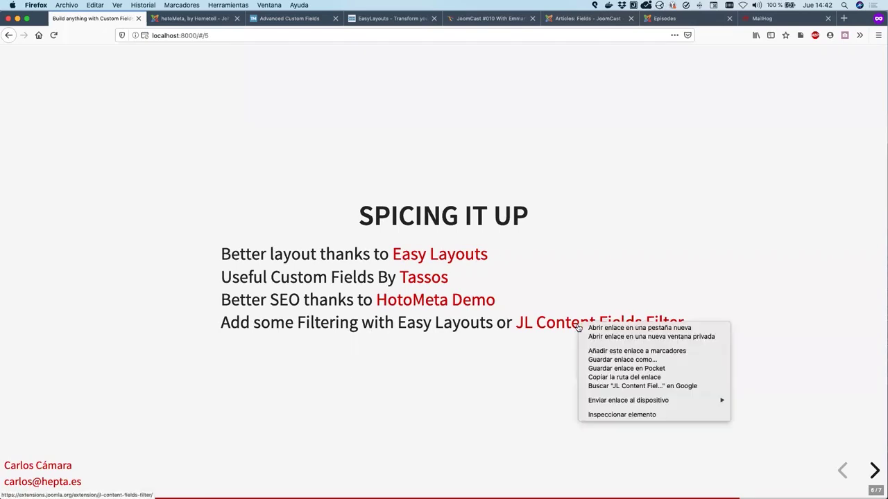
left_click(586, 329)
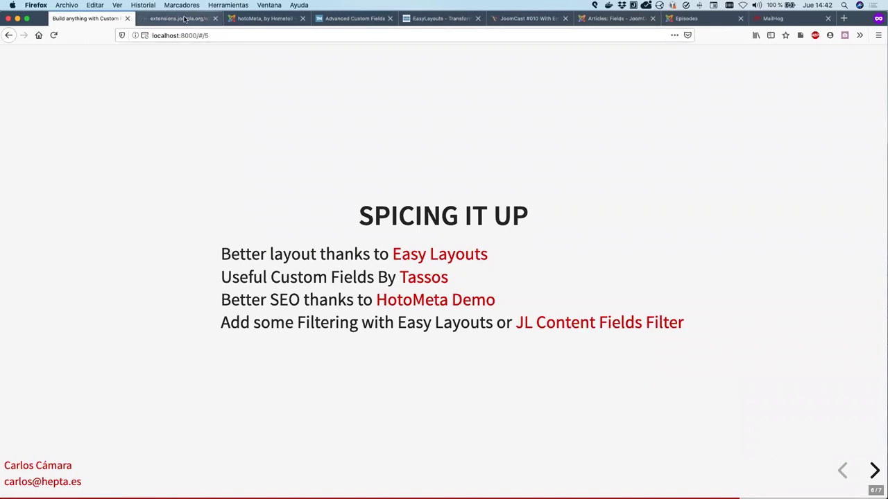
left_click(179, 18)
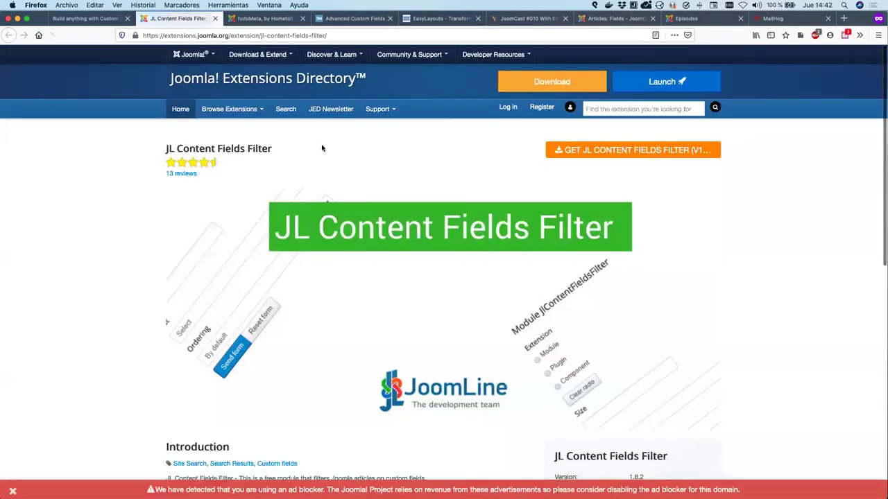
scroll(270, 264, "down", 5)
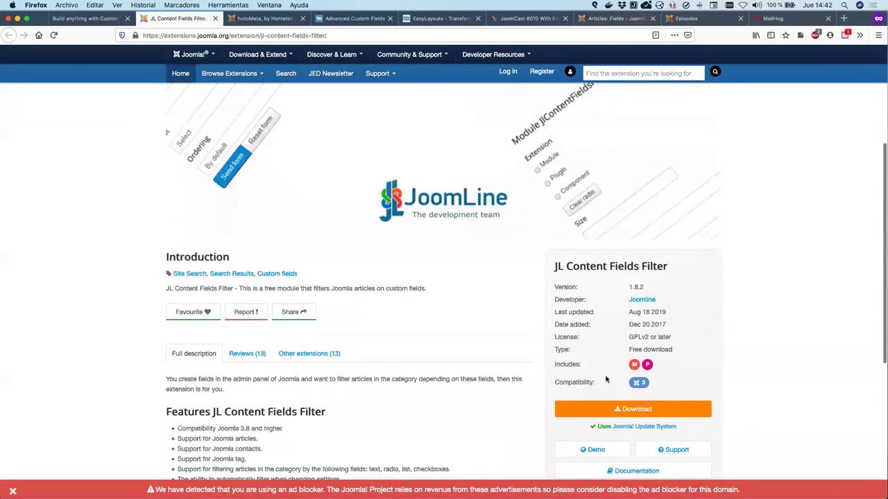
scroll(580, 325, "down", 3)
Try the live demo's price filter, lowering the upper limit to 83 then back to 100.
left_click(598, 366)
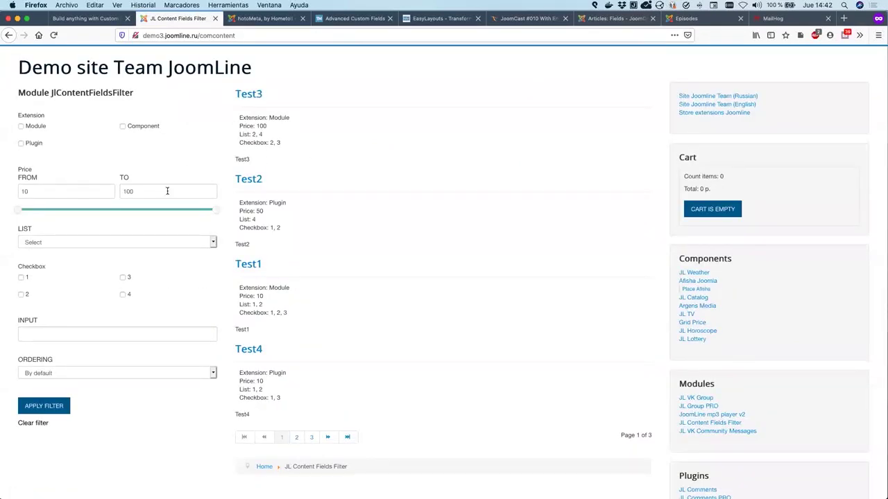
left_click_drag(215, 213, 178, 213)
left_click_drag(214, 203, 222, 205)
left_click(261, 22)
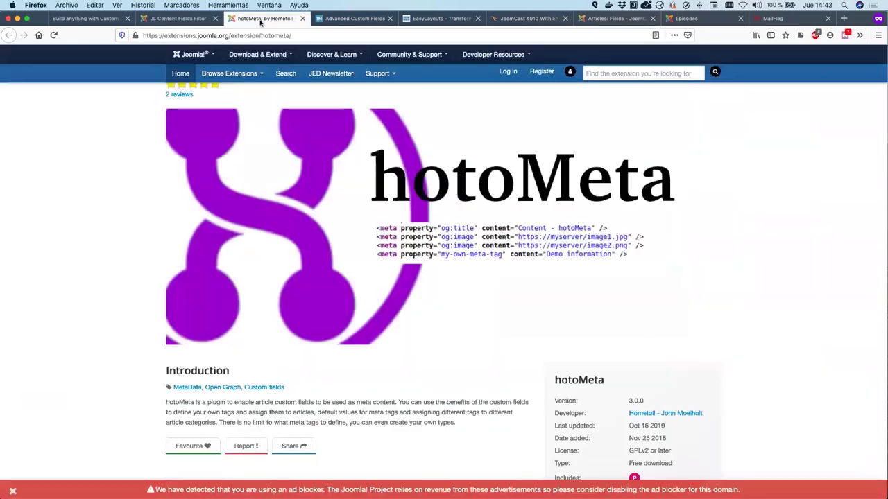
left_click(328, 21)
left_click(263, 19)
left_click(95, 18)
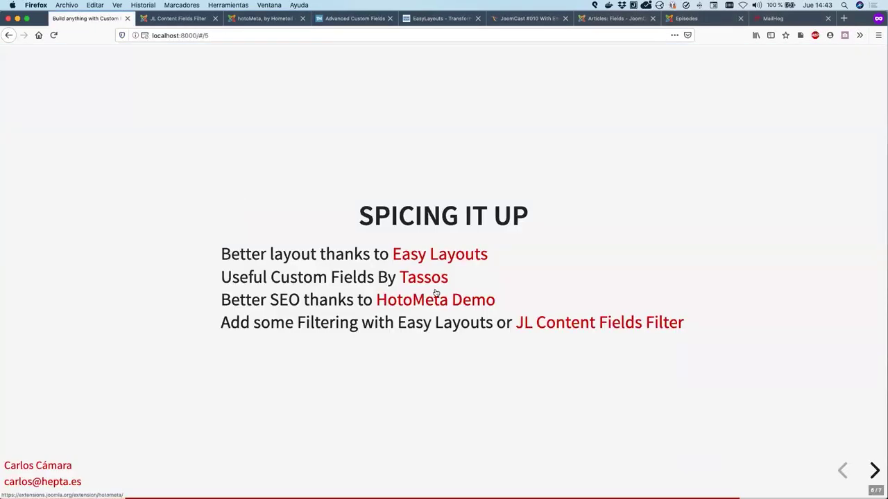
Visit the Easy Layouts website from the slide link, briefly opening and closing a private tab.
left_click(468, 259)
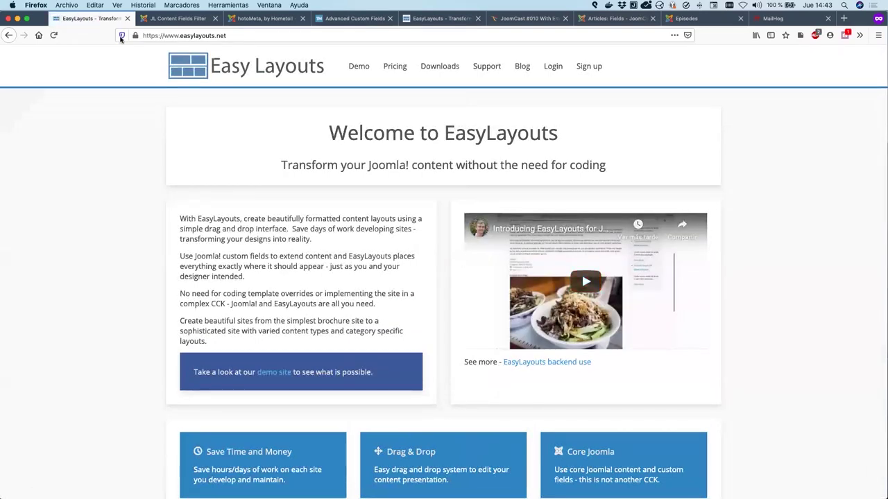
right_click(90, 17)
key("Escape")
key("super+shift+t")
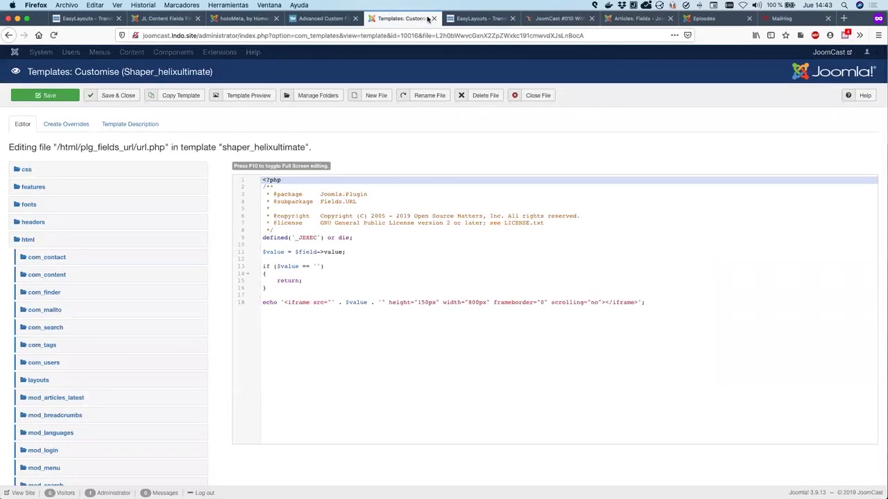
left_click(433, 18)
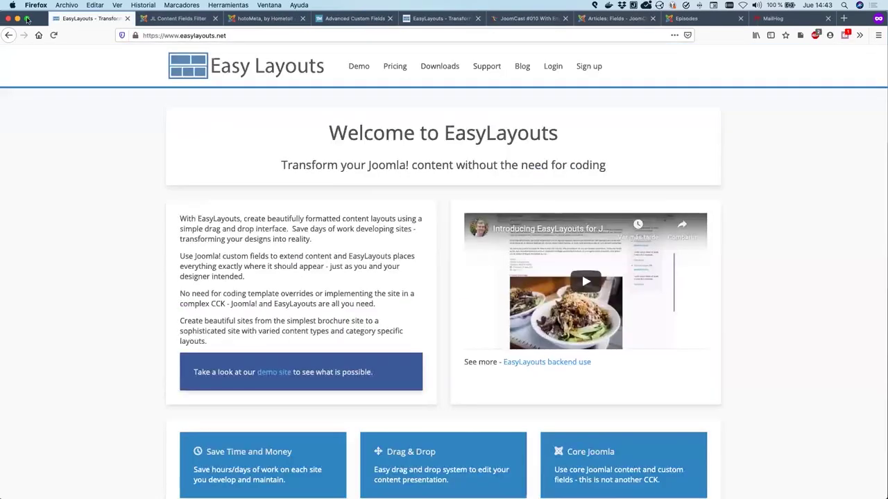
Go back to the slide deck, advance to the final 'Thank You Very Much!!' slide, then return to Articles: Fields.
left_click(8, 35)
key("Right")
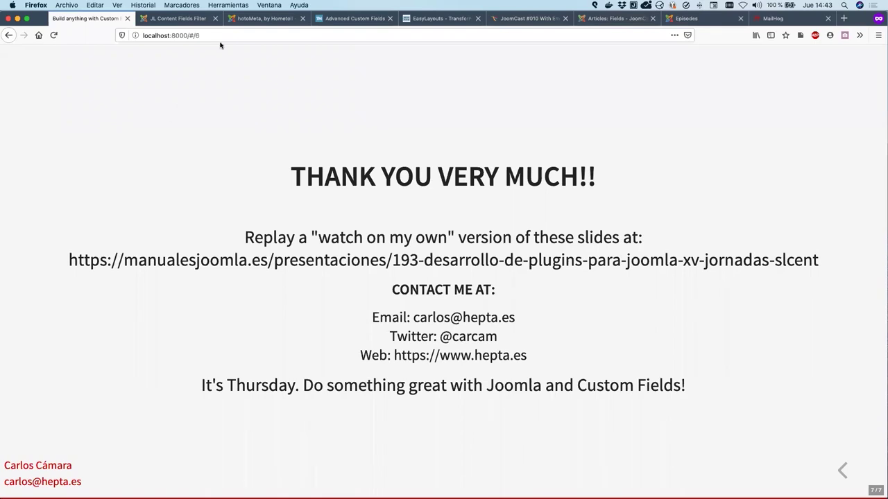
left_click(609, 18)
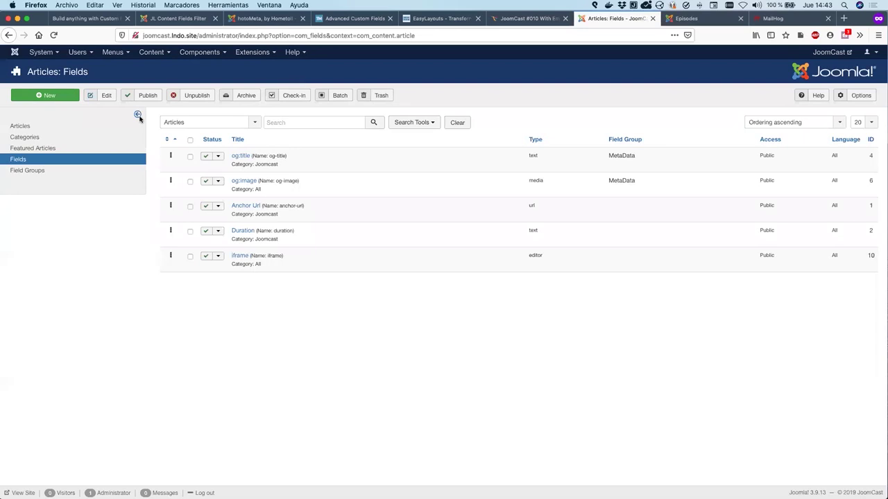
Reload the fields list, then log in to the JoomCast front end with the saved username and its password.
left_click(46, 160)
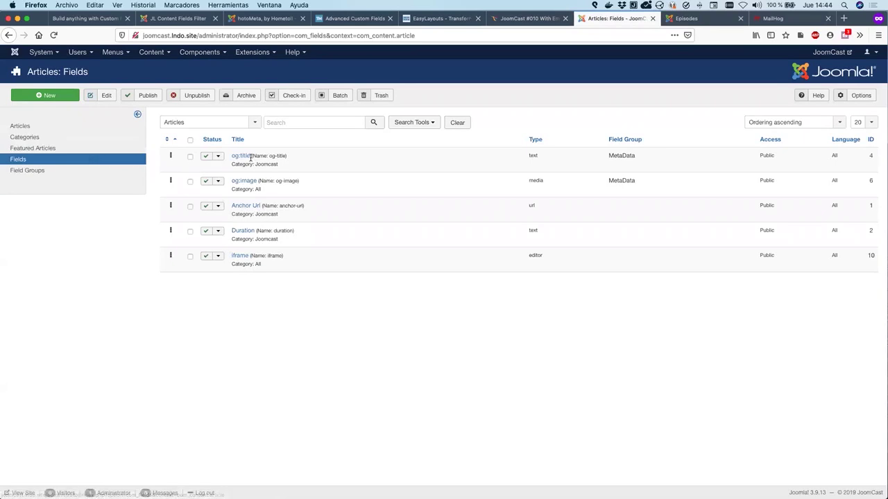
left_click(683, 19)
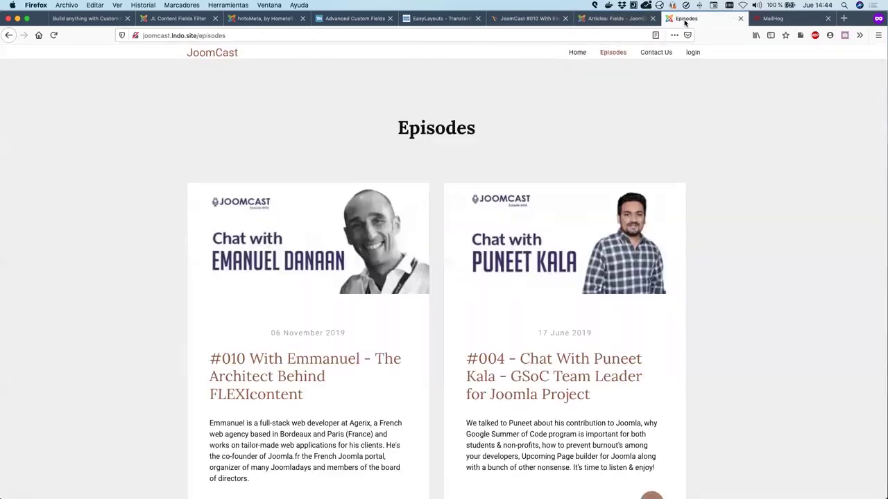
left_click(697, 54)
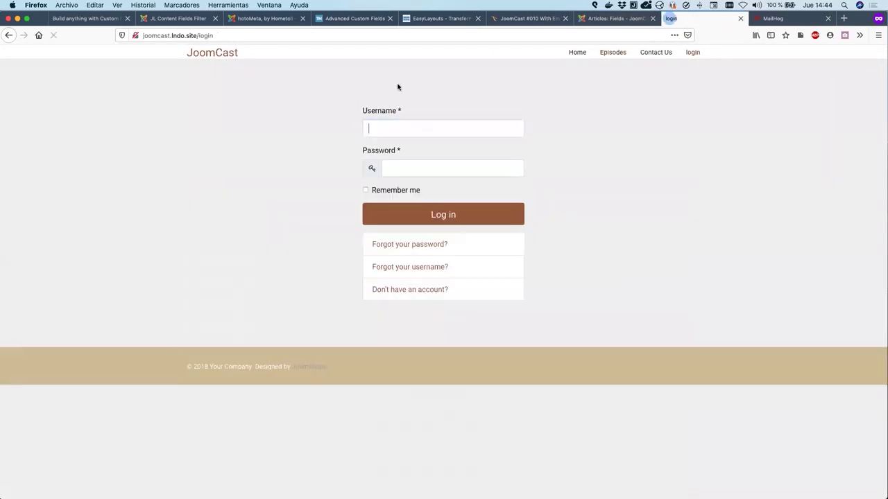
left_click(411, 131)
left_click(392, 142)
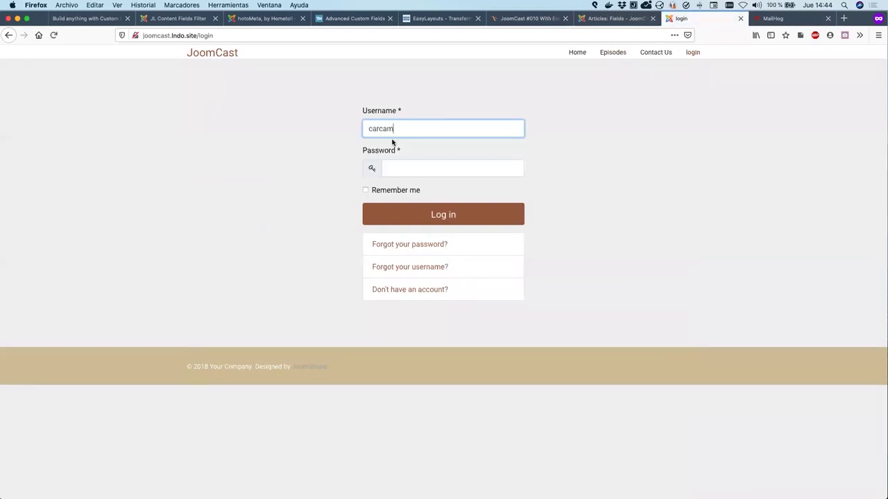
left_click(396, 169)
type("••••••")
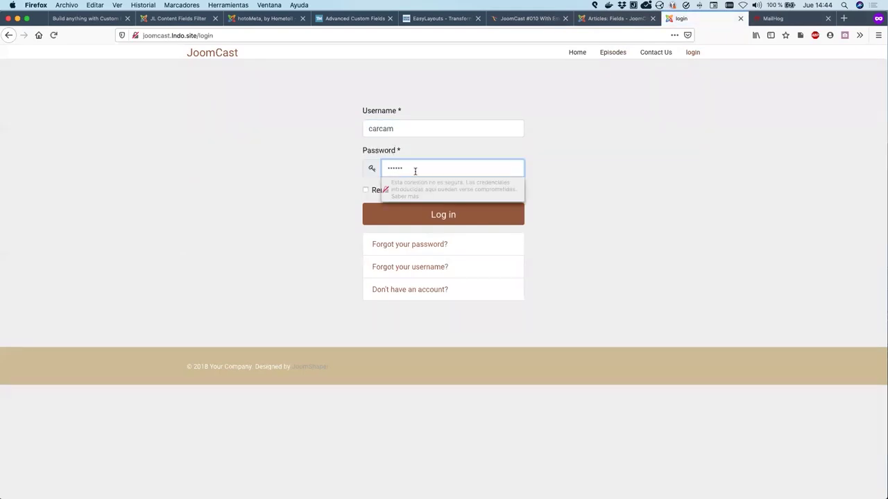
left_click(434, 215)
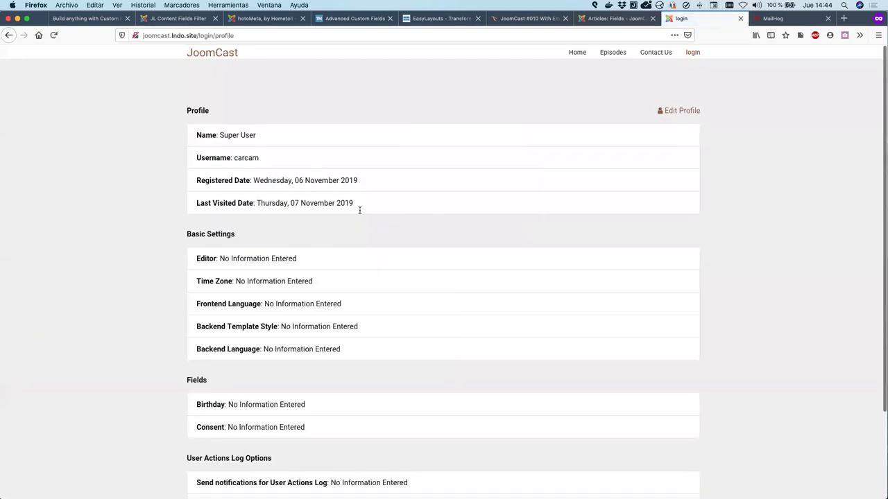
Open the episode #010 article from the Episodes page, then return to the Articles: Fields admin tab.
left_click(610, 54)
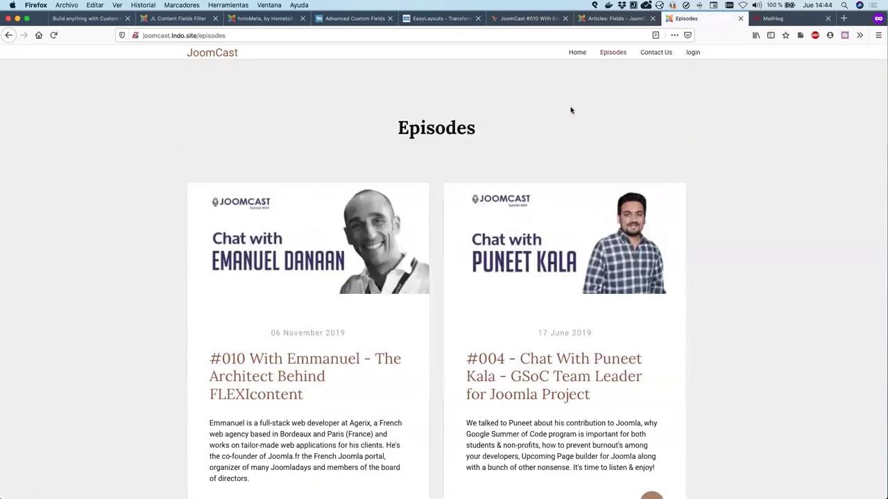
left_click(281, 304)
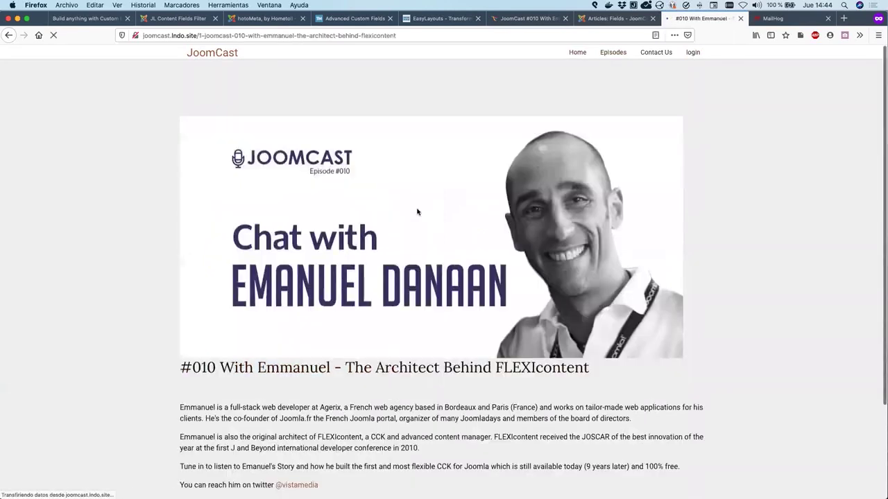
key("ctrl+shift+Tab")
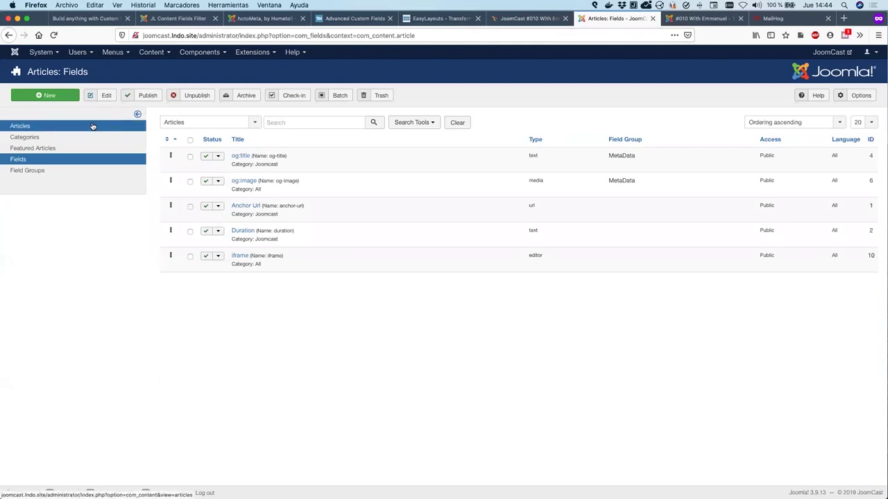
Unpublish the Single Article layout in Components > EasyLayouts.
left_click(197, 52)
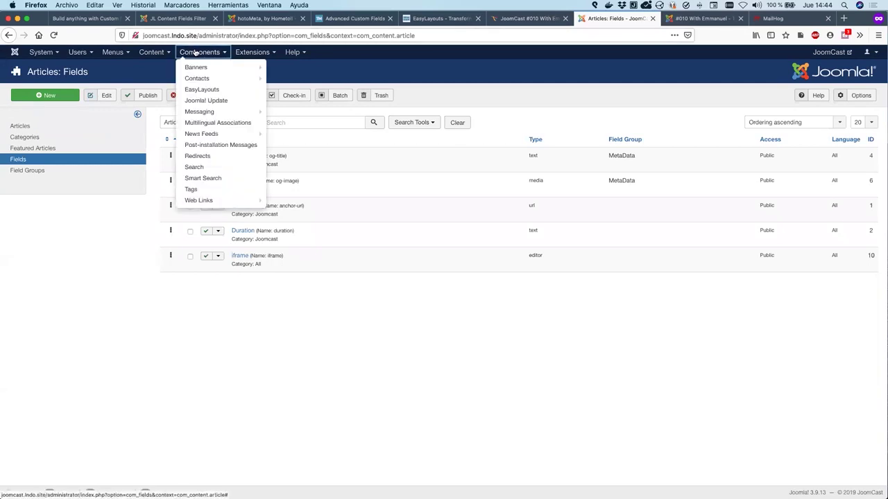
left_click(199, 89)
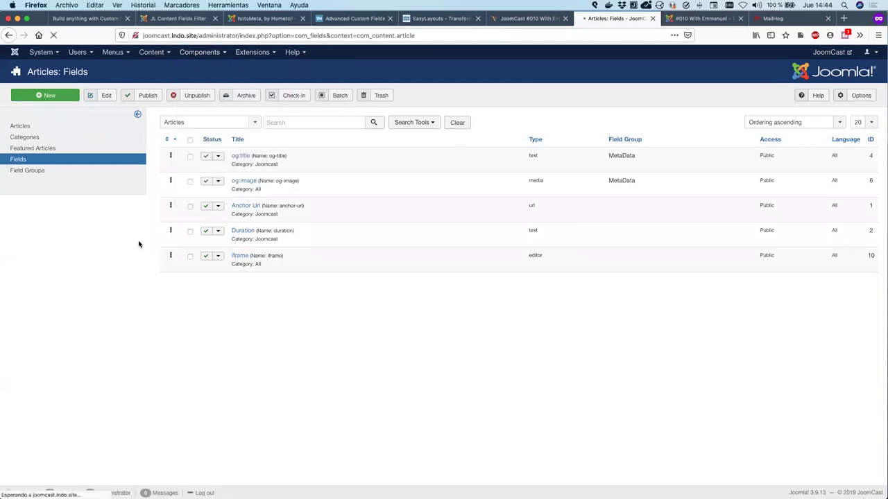
left_click(33, 304)
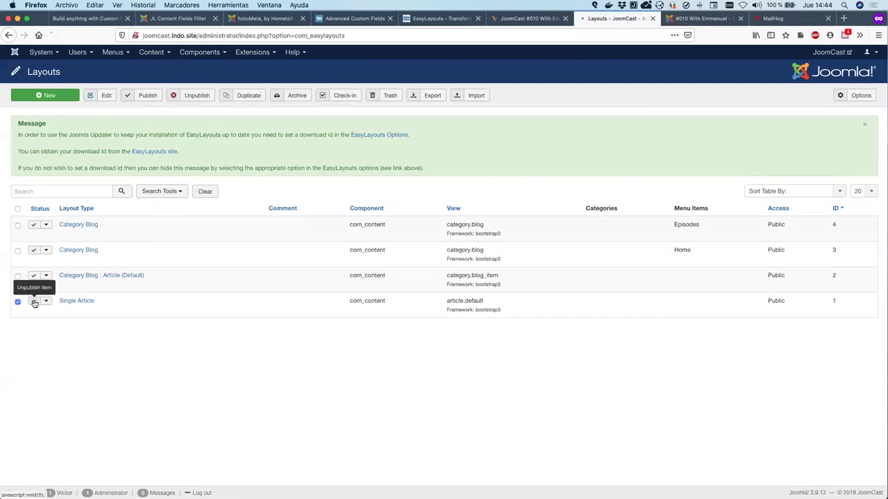
Check the custom field values on episode #010's Fields tab, then return to the admin.
left_click(688, 25)
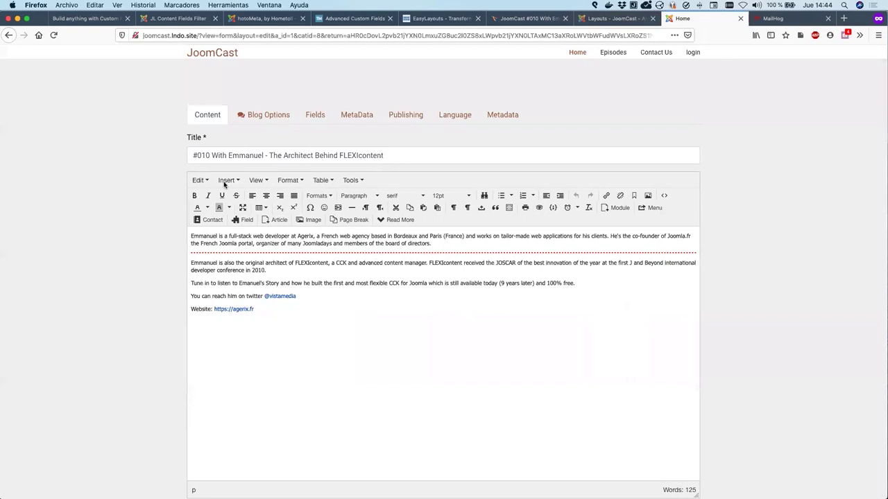
left_click(306, 115)
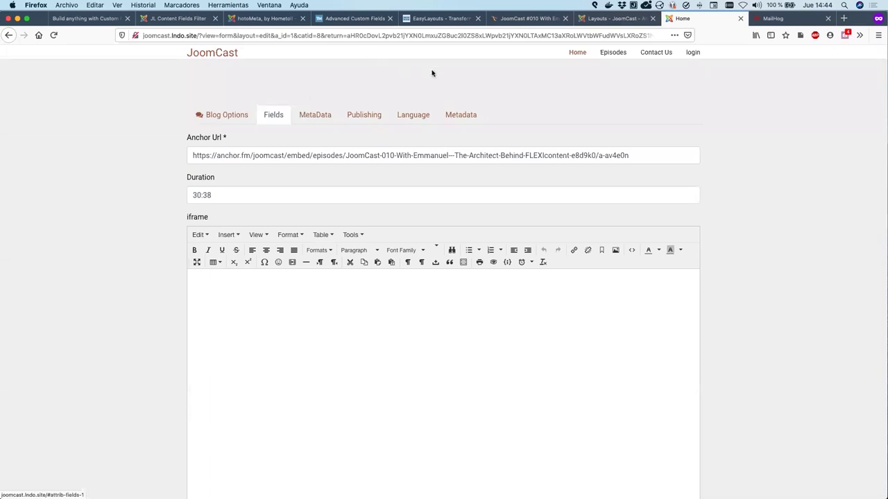
left_click(603, 16)
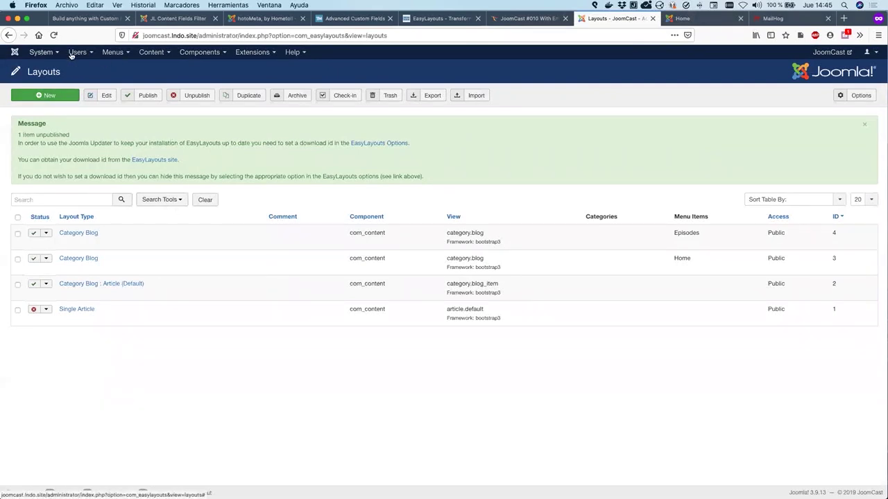
Go to Content > Fields to manage article fields.
mouse_move(90, 50)
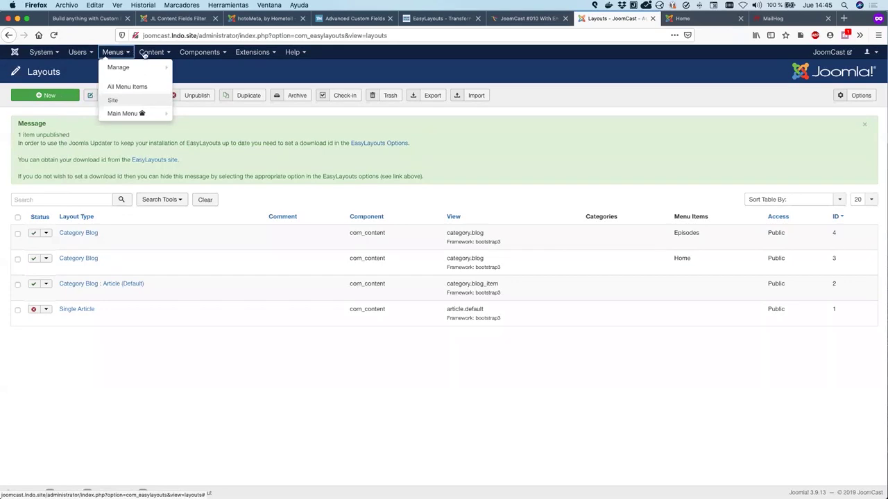
mouse_move(149, 56)
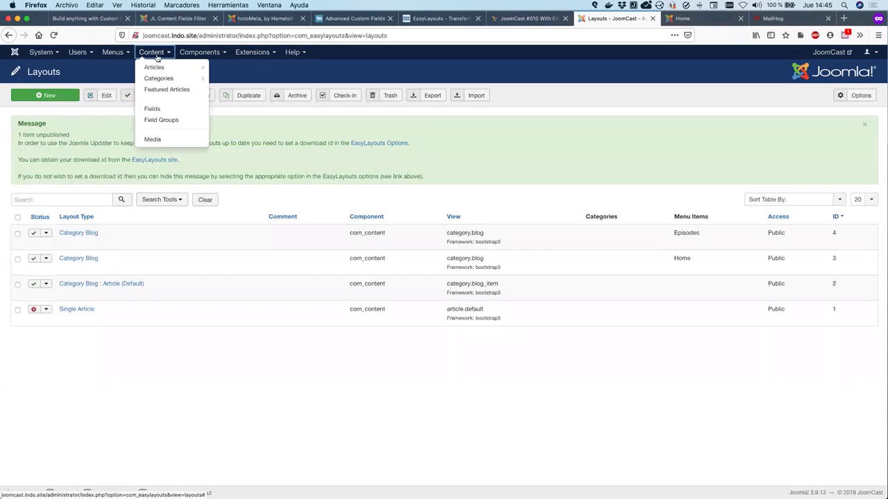
left_click(152, 109)
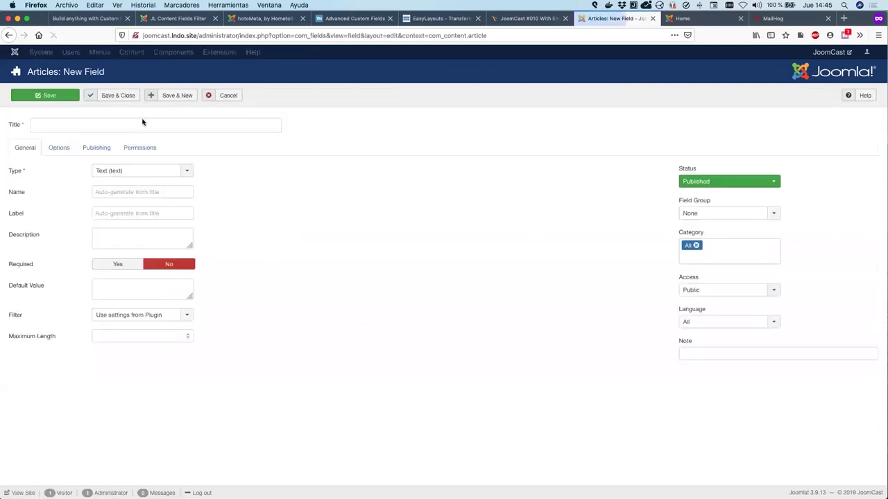
Set the new field's type to Repeatable and add a sub-field row.
left_click(134, 171)
type("sub")
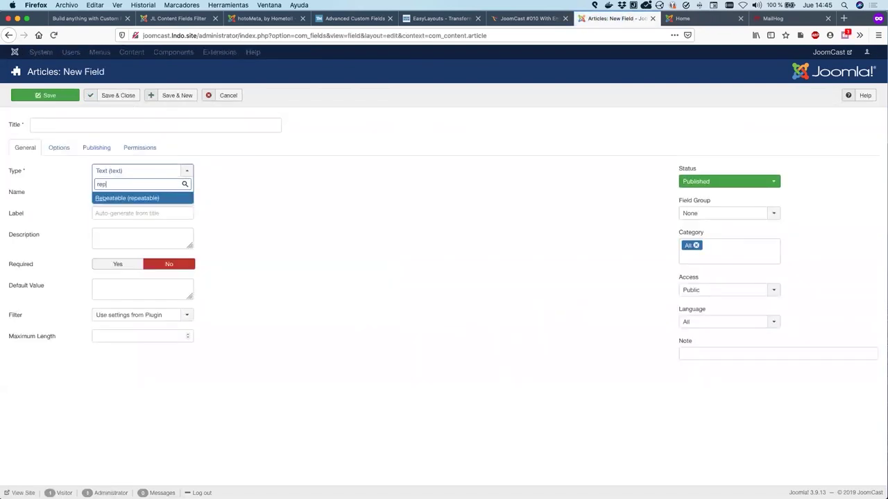
left_click(132, 196)
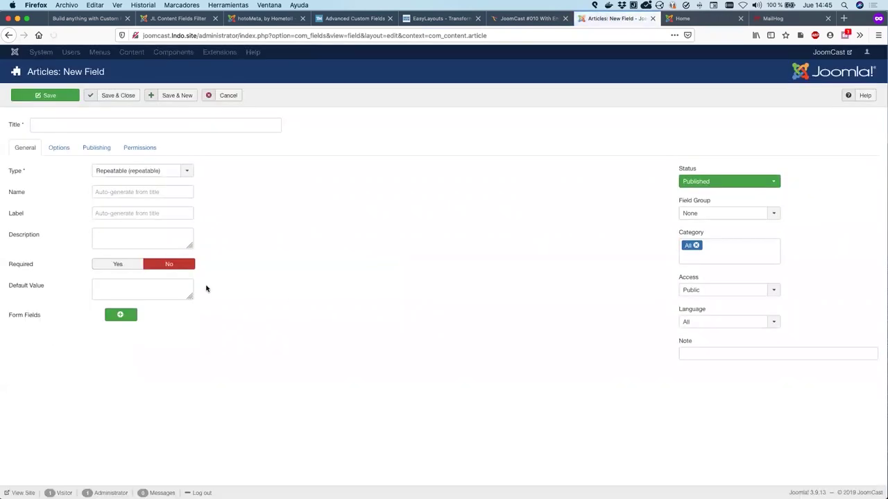
left_click(121, 316)
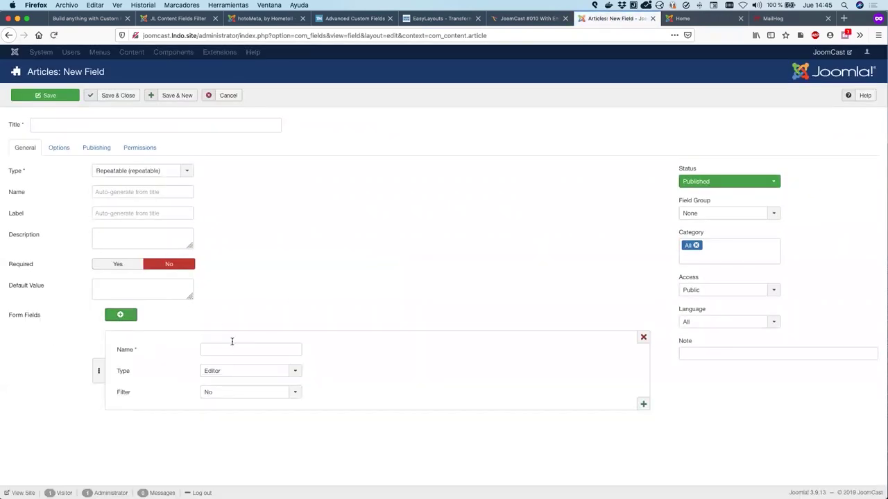
Look through the sub-field type options, keeping Editor, then cancel the new field.
left_click(269, 347)
left_click(295, 371)
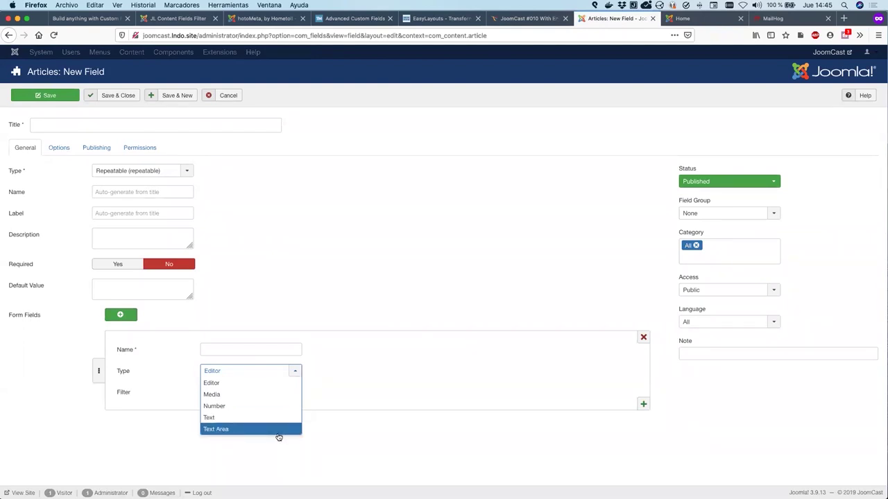
left_click(253, 187)
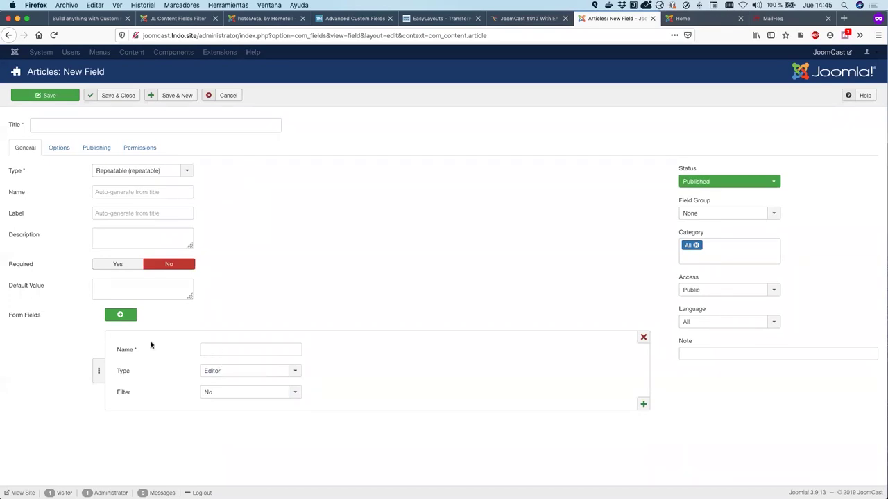
left_click(231, 348)
left_click(224, 97)
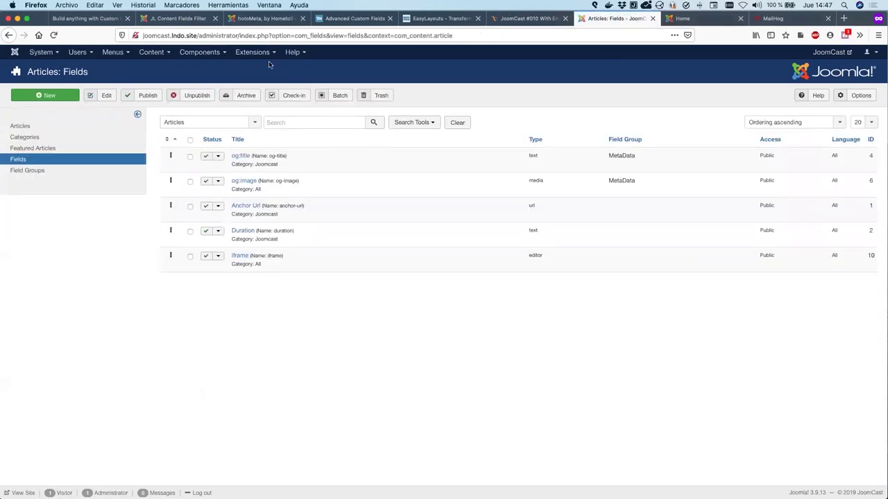
Filter Extensions > Plugins to the search type and review the Search - Content plugin settings.
left_click(264, 56)
left_click(254, 98)
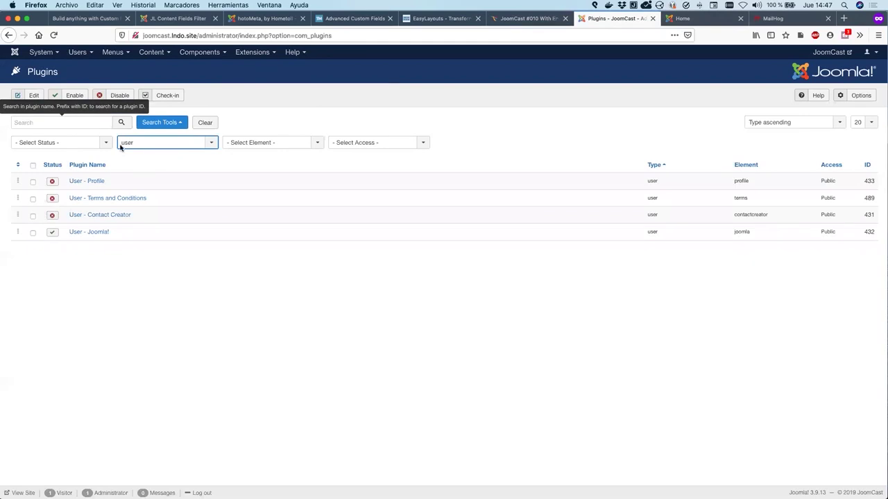
left_click(150, 143)
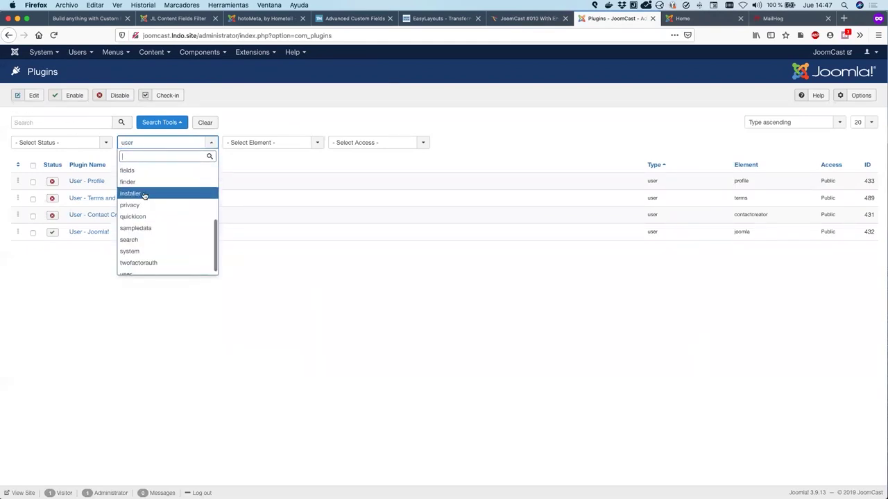
left_click(133, 233)
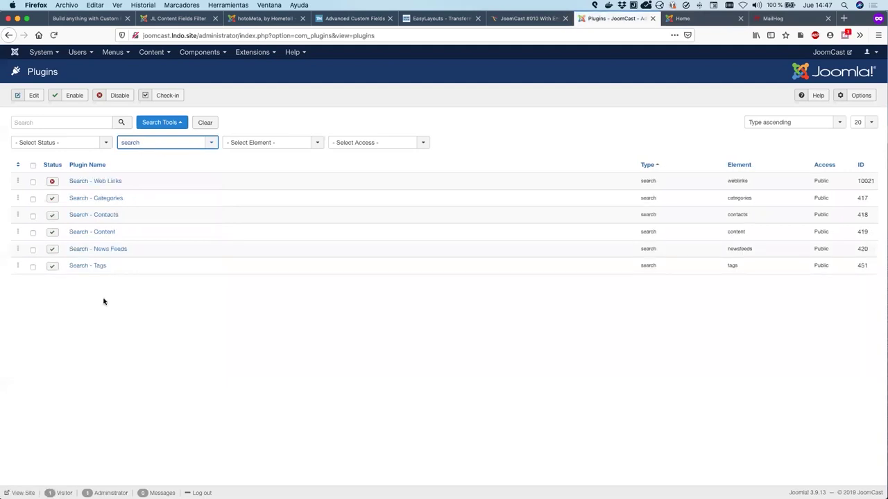
left_click(104, 233)
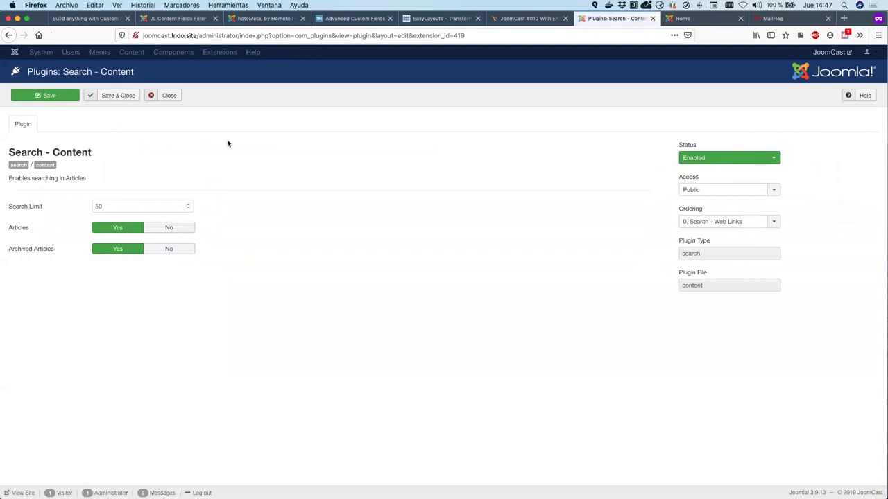
left_click(165, 96)
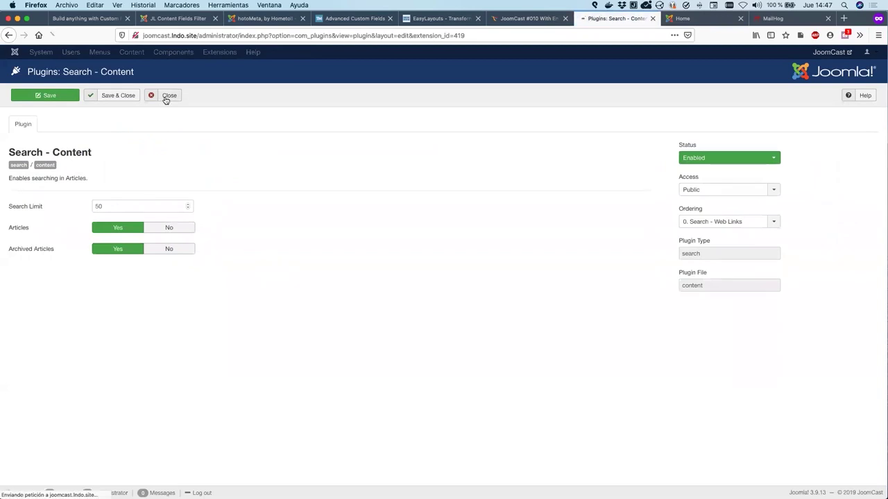